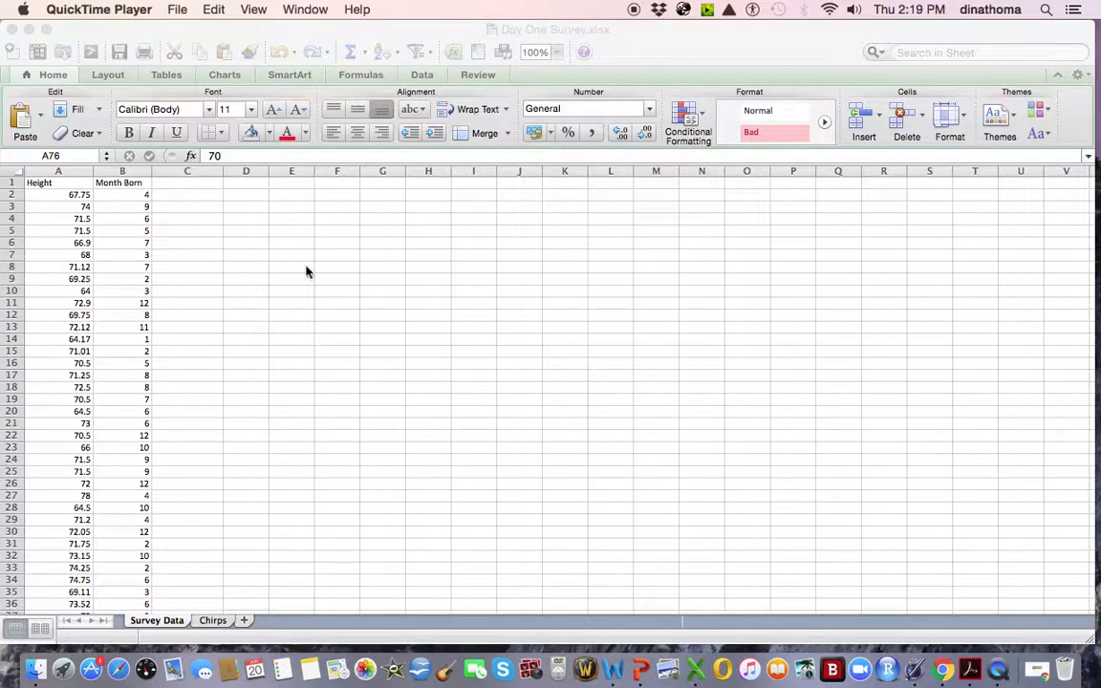
- Sort the Height and Month Born columns together by ascending height and look through the sorted heights
left_click(304, 211)
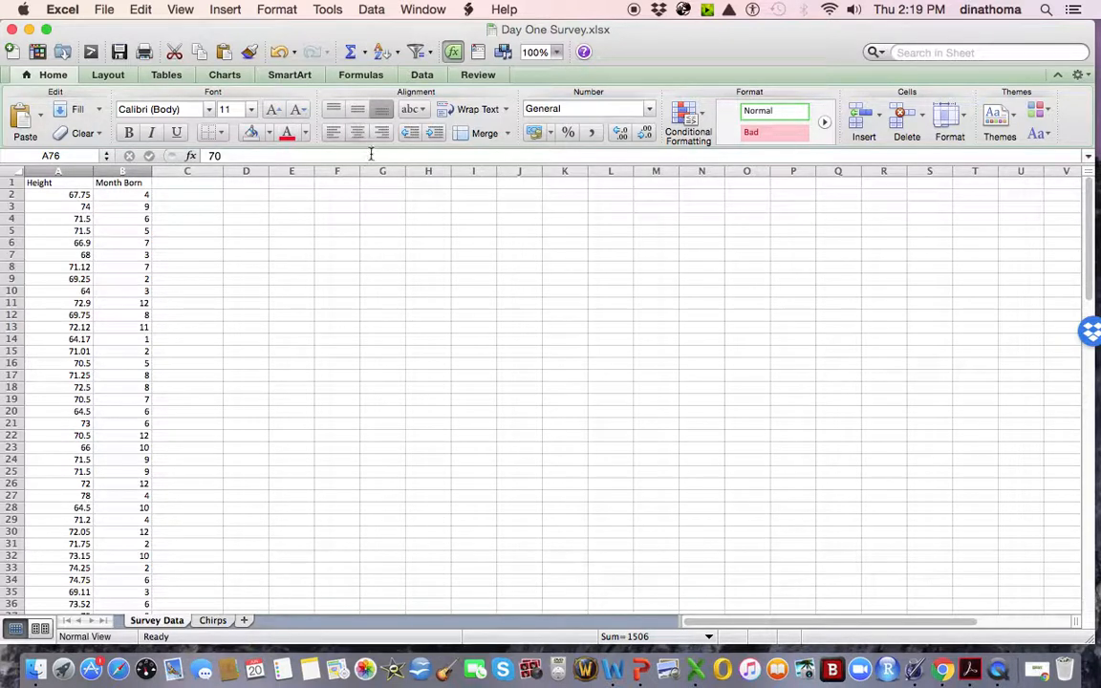
left_click(421, 75)
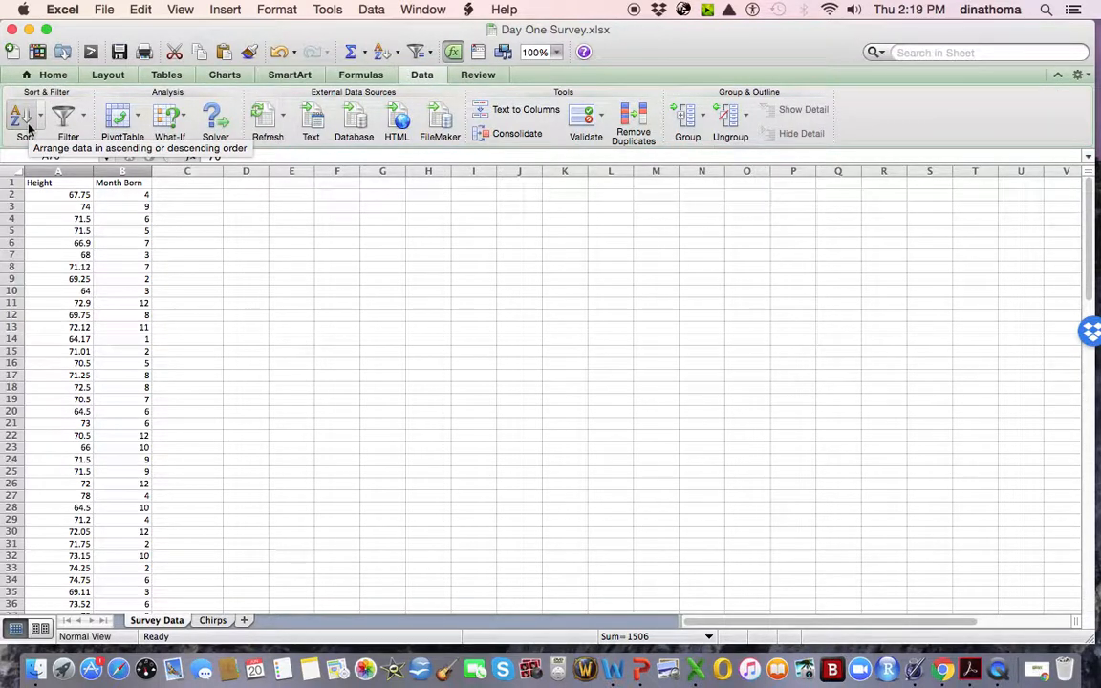
left_click(67, 171)
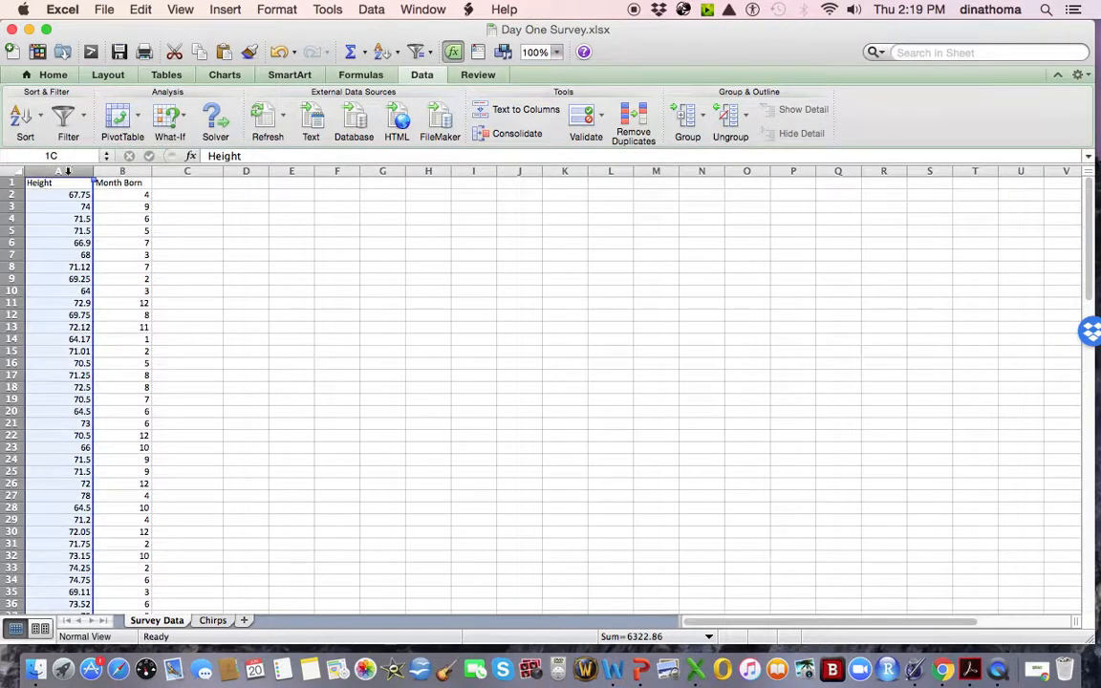
left_click_drag(68, 171, 122, 171)
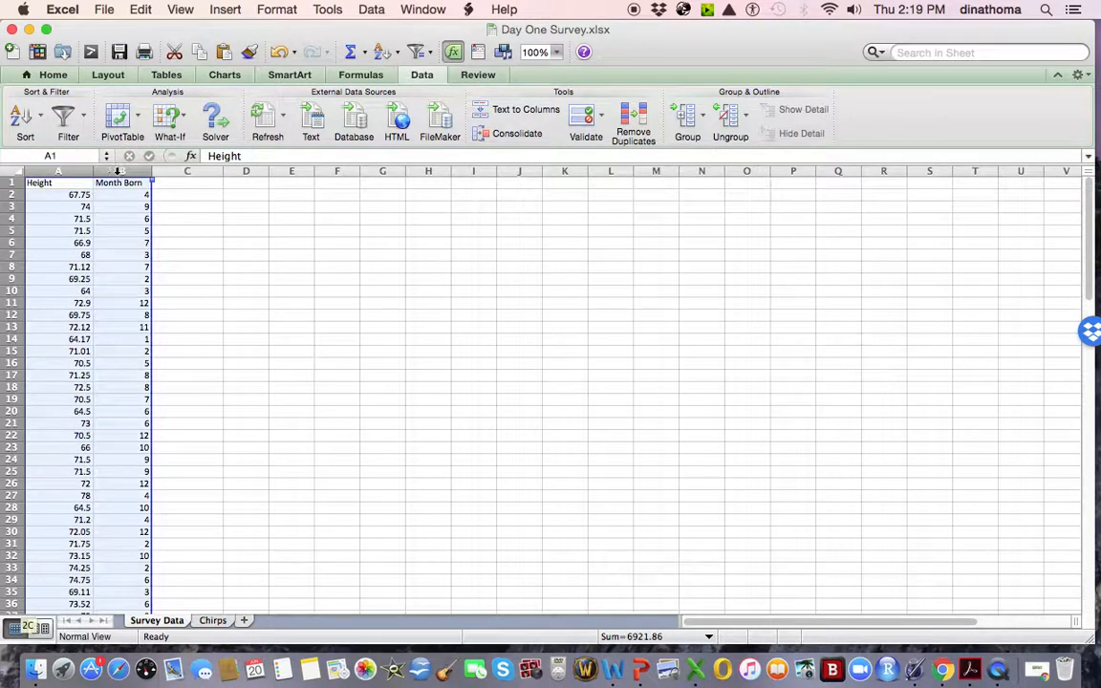
left_click(31, 127)
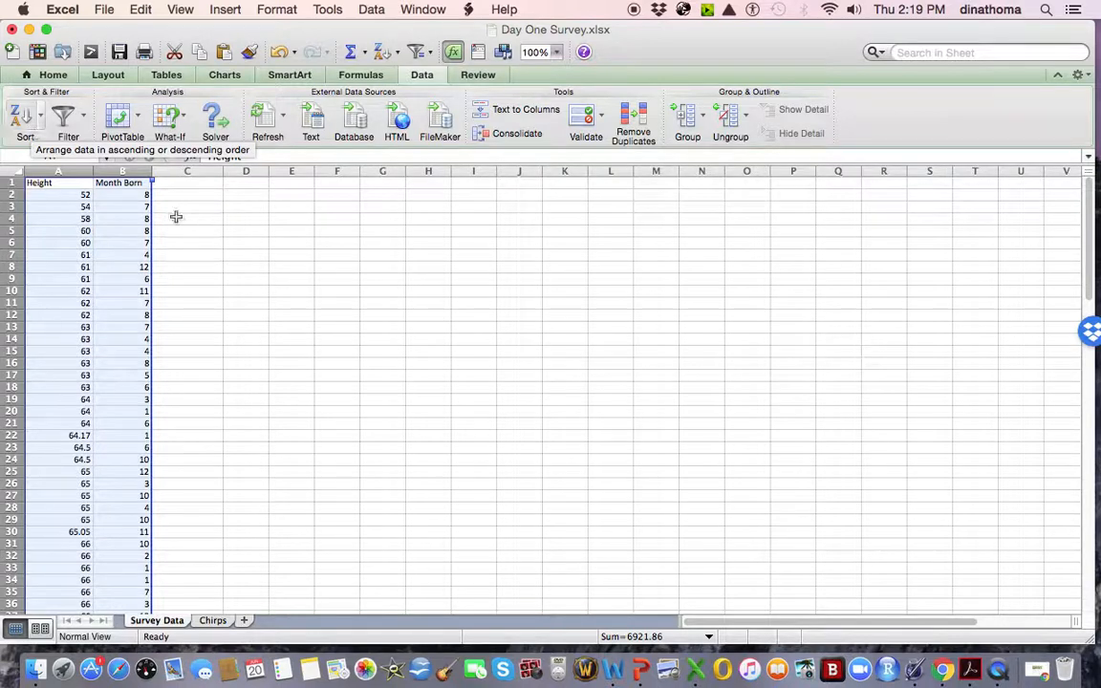
left_click(59, 194)
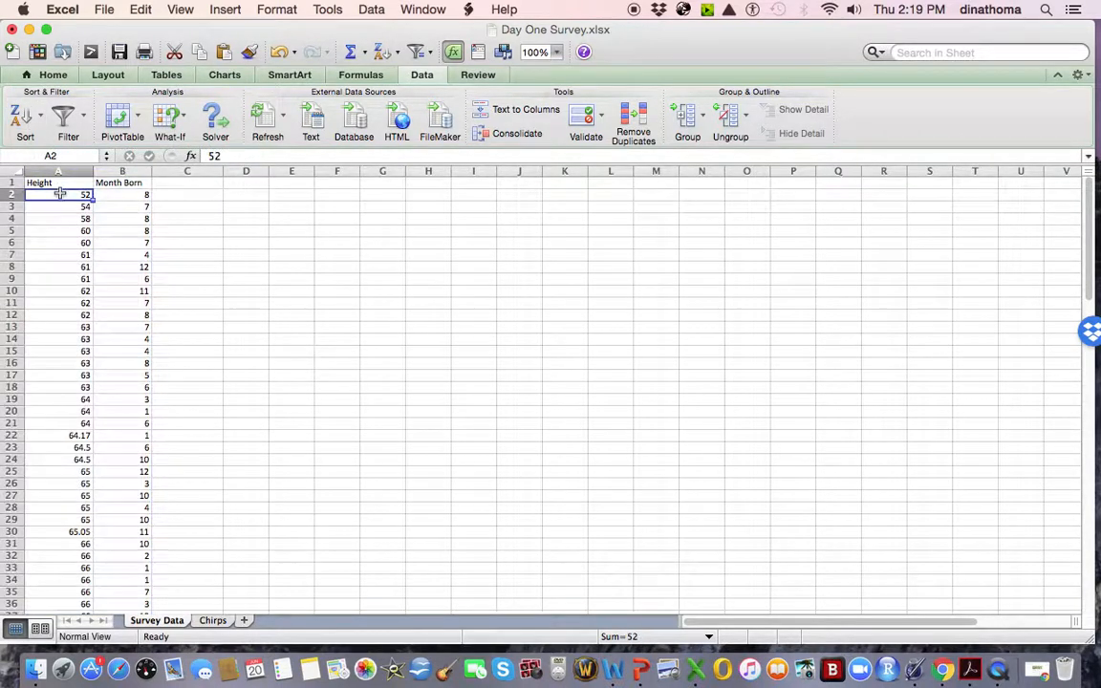
scroll(143, 237, "down", 10)
scroll(144, 237, "down", 15)
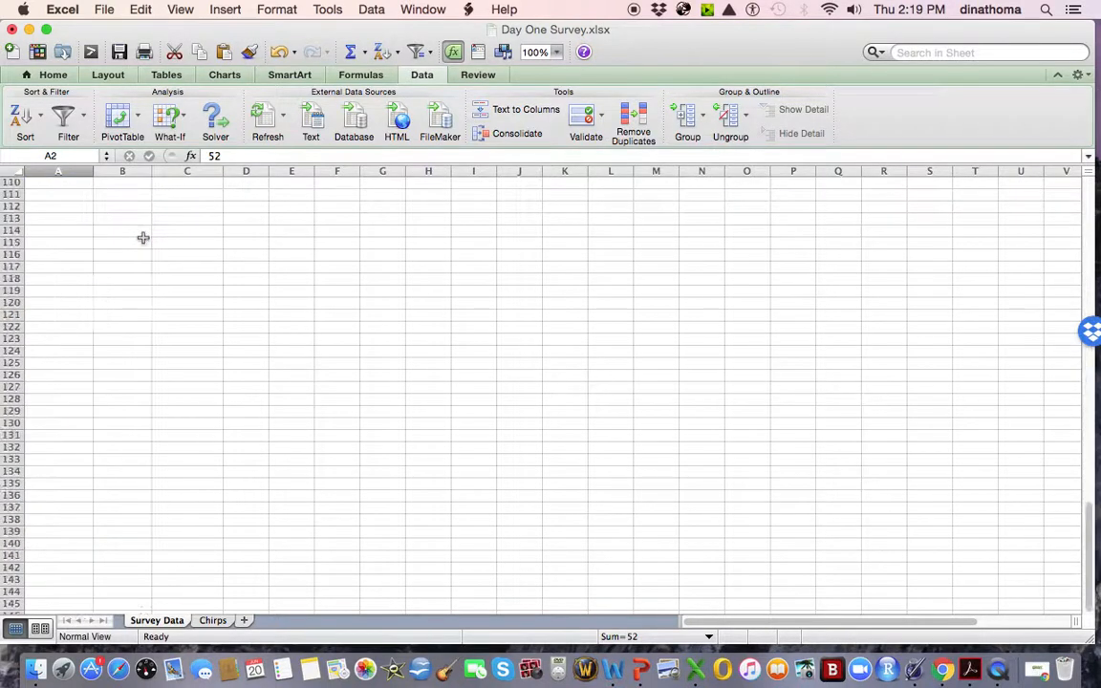
scroll(144, 238, "up", 5)
scroll(144, 238, "up", 18)
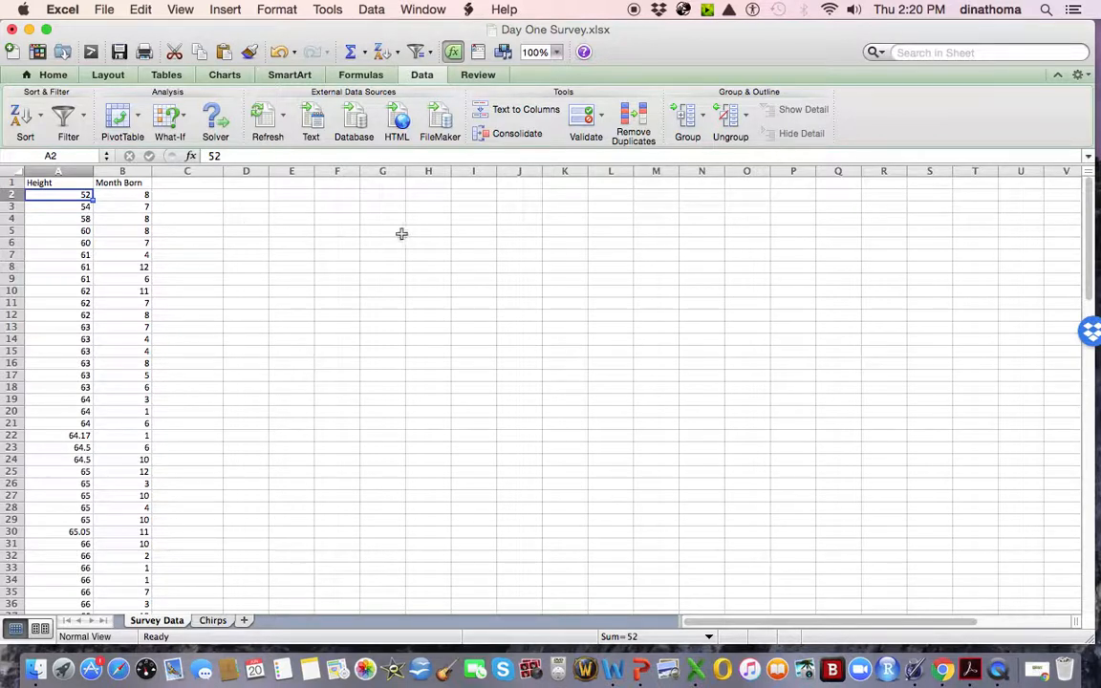
- Enter the label "Class Width" in cell G1 and widen column G to fit it
left_click(352, 195)
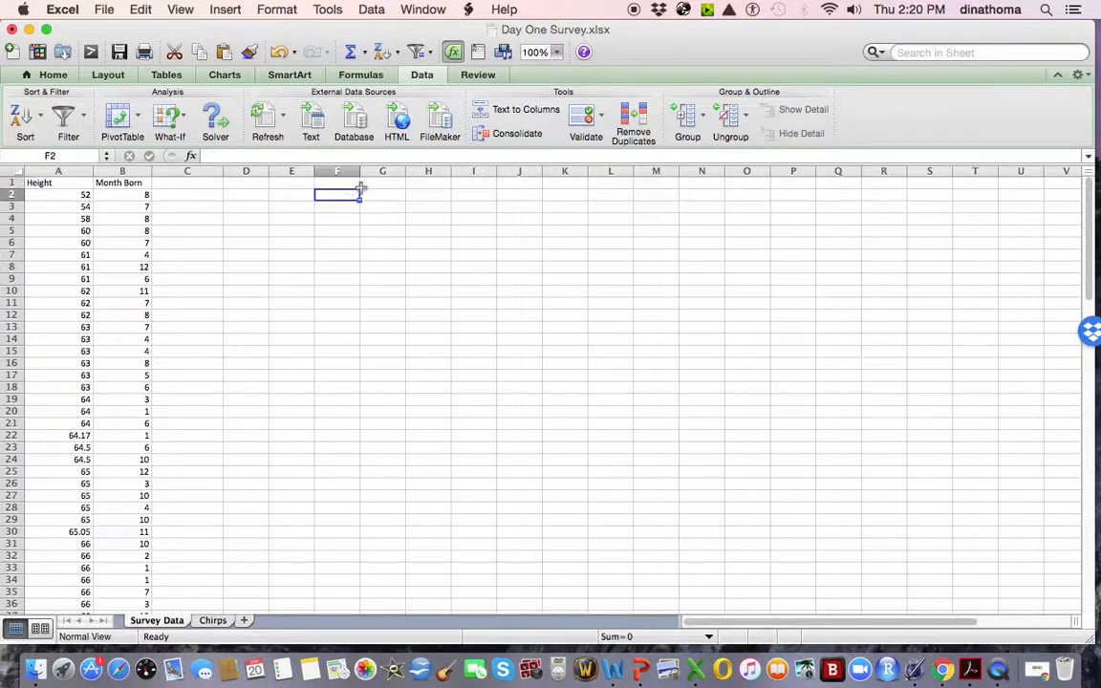
left_click(364, 195)
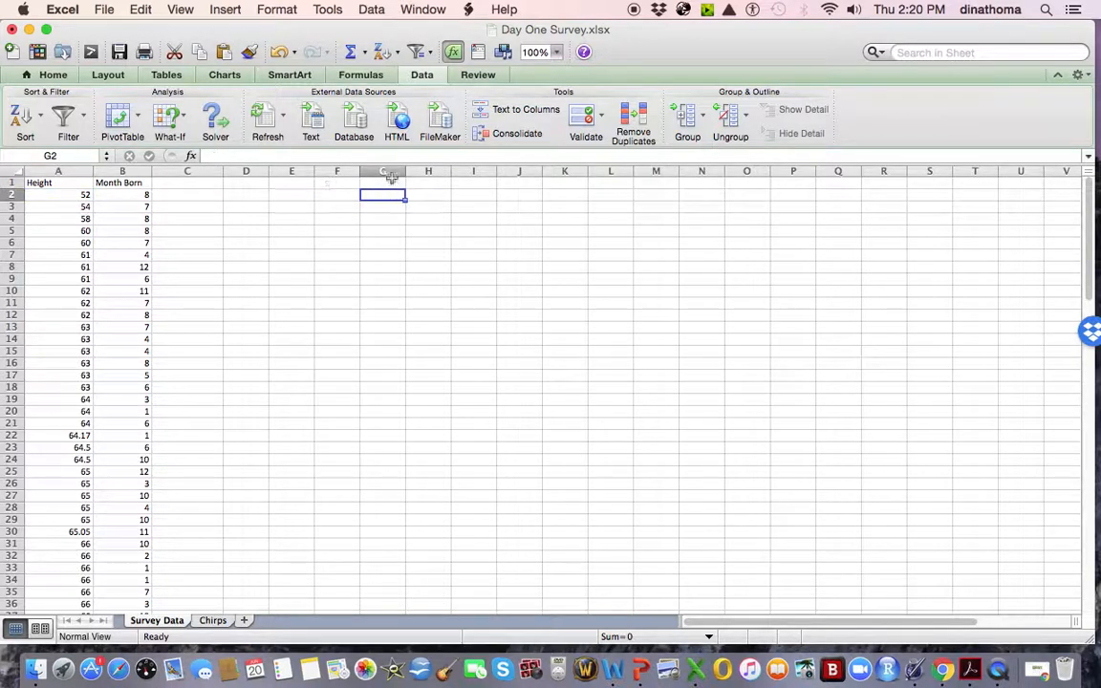
left_click(393, 184)
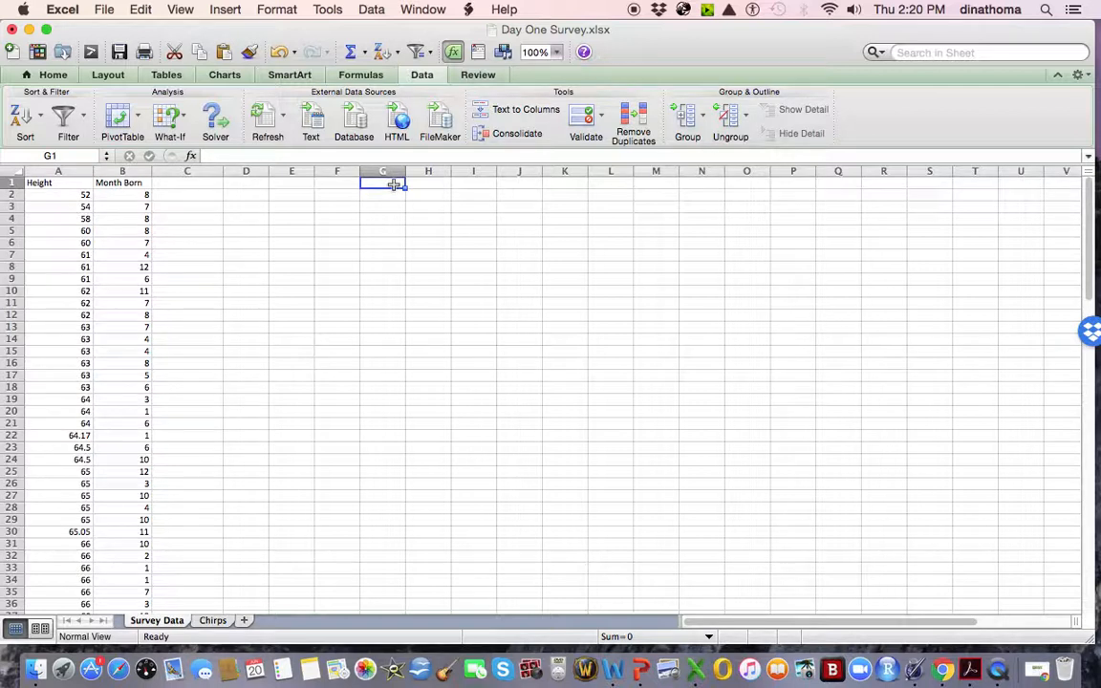
type("Class")
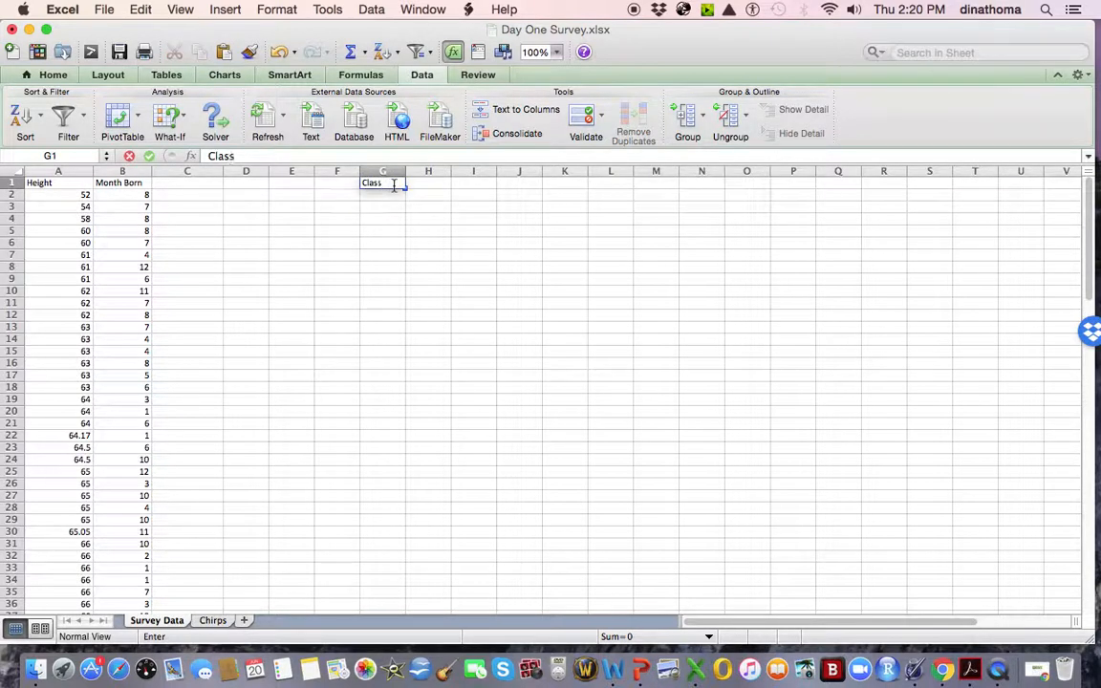
type(" Wide")
key("BackSpace")
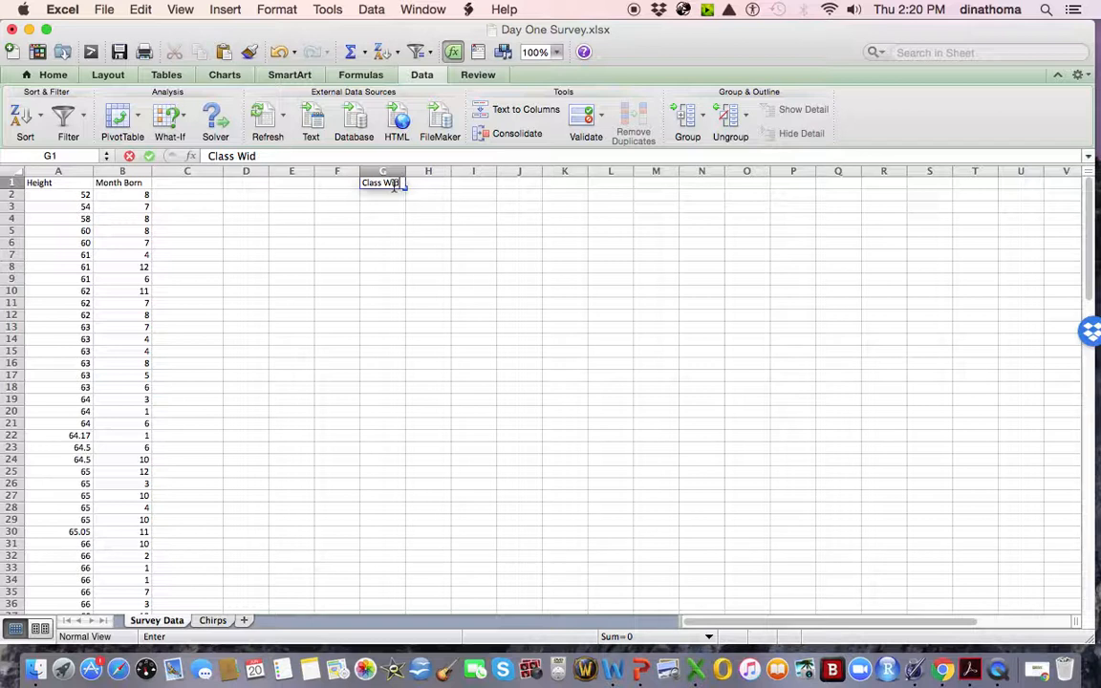
type("th")
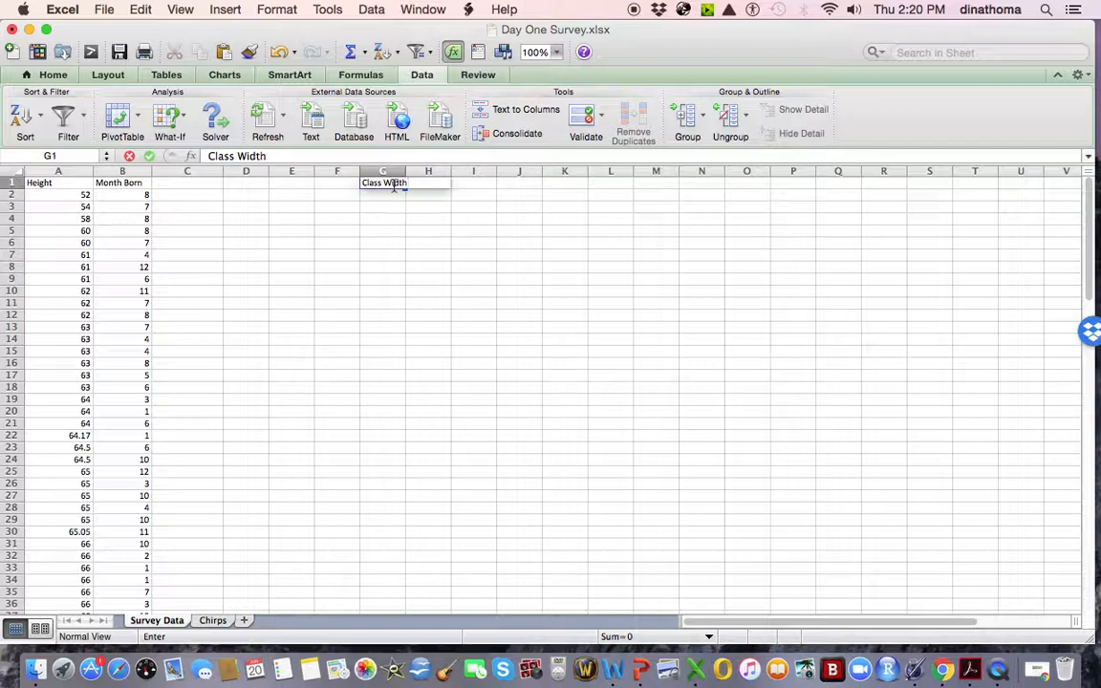
left_click(383, 207)
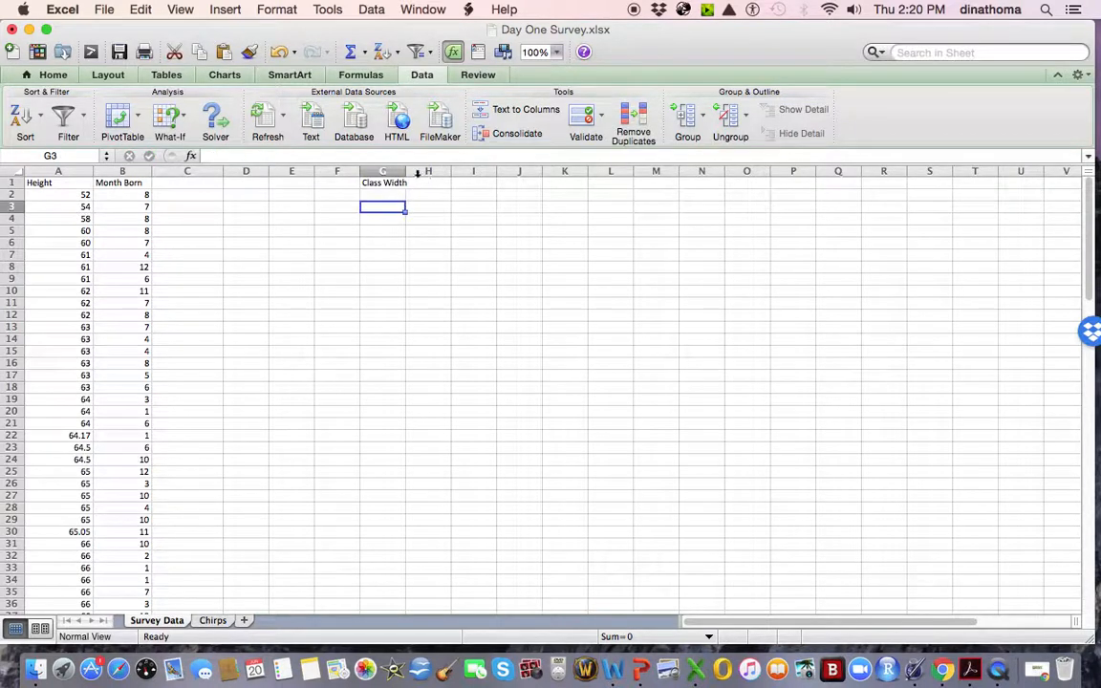
left_click_drag(407, 171, 411, 171)
- Enter a class width of 3 in cell H1 and the unit "inches" in cell I1
left_click(433, 183)
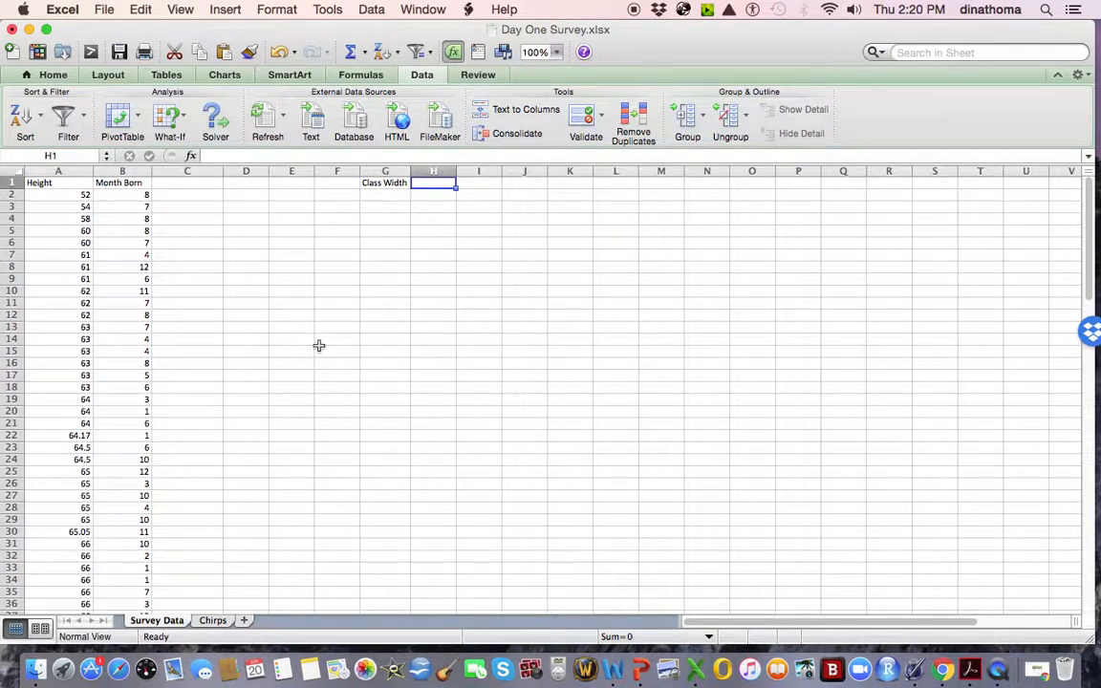
scroll(409, 311, "down", 2)
scroll(406, 303, "up", 2)
type("3 inch")
key("BackSpace")
key("BackSpace")
key("BackSpace")
key("BackSpace")
key("BackSpace")
key("Tab")
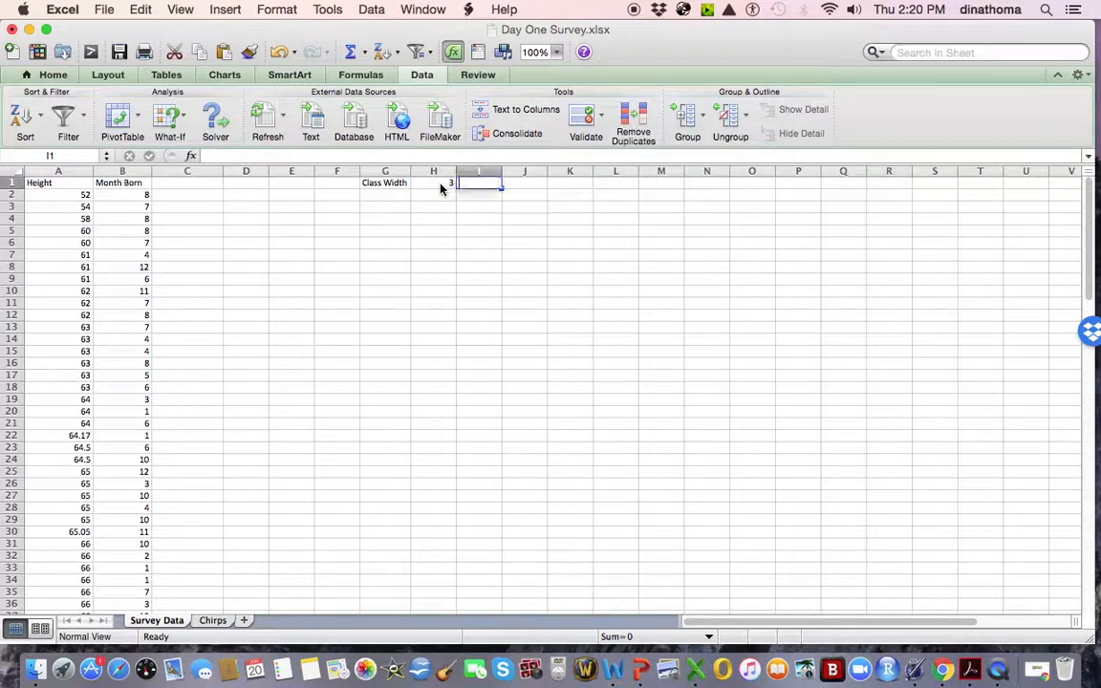
type("inches")
- Center the class width value in cell H1
left_click(440, 185)
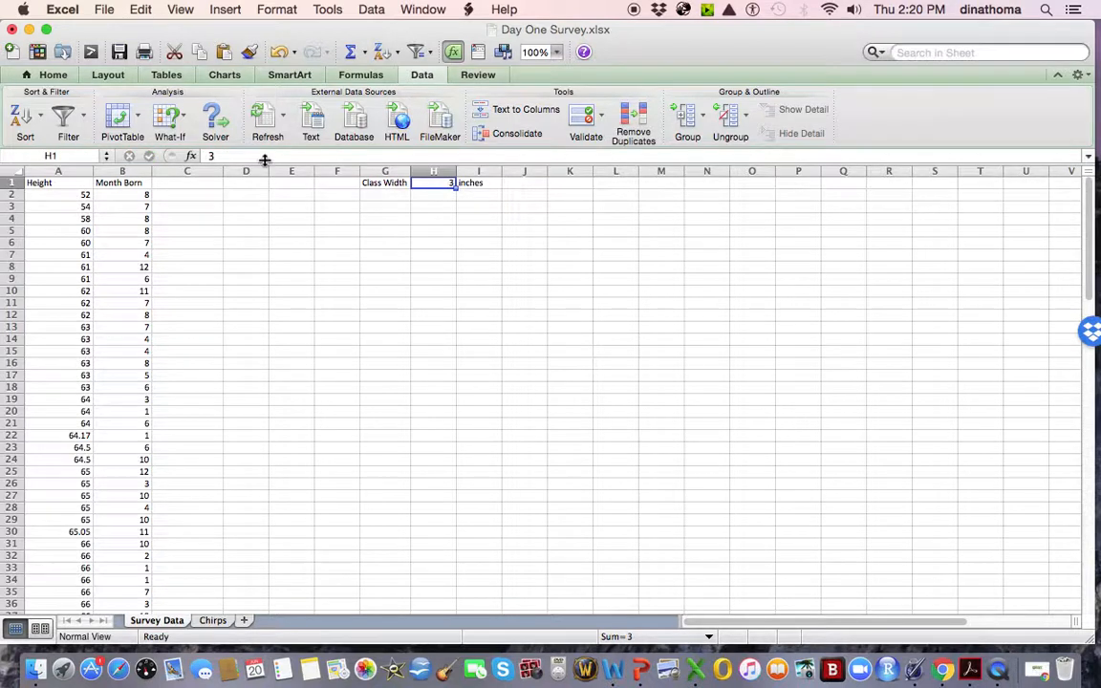
left_click(51, 75)
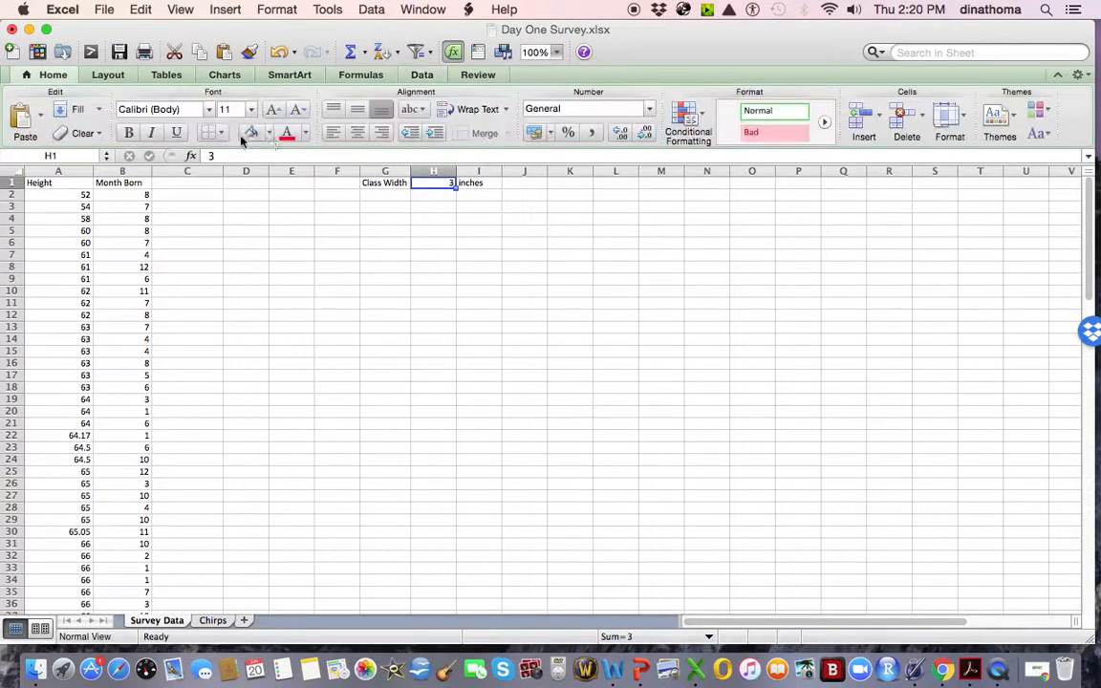
left_click(357, 132)
left_click(371, 198)
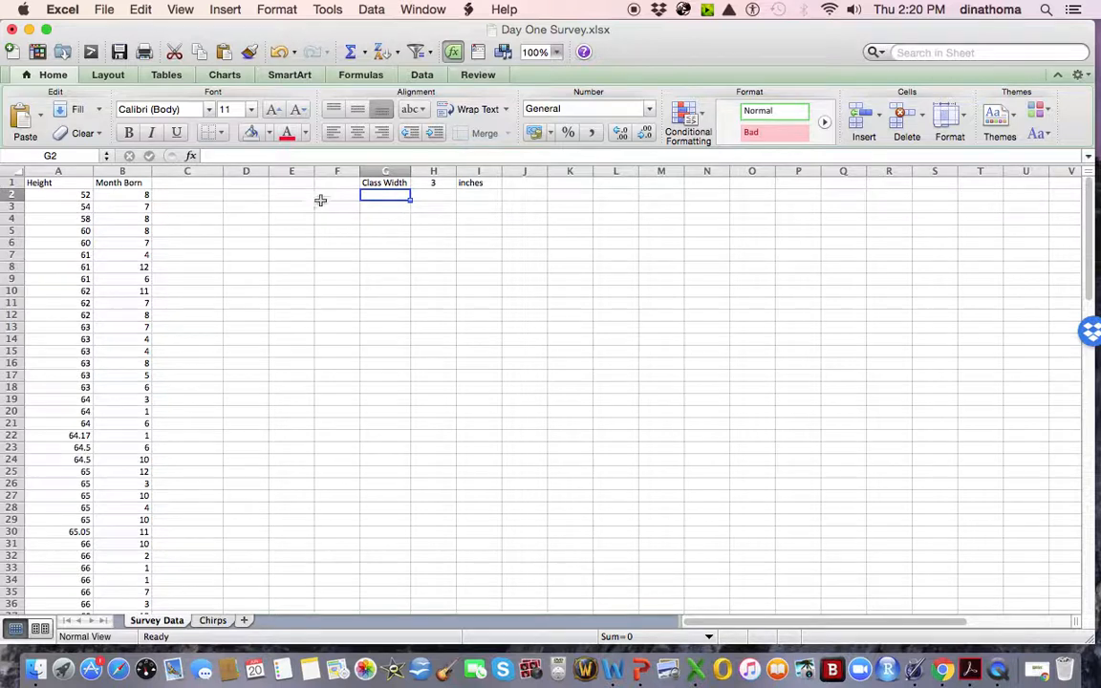
- Enter the column headings LCB, LCL, MidPoint, UCL and UCB across cells E2 to I2
left_click(283, 195)
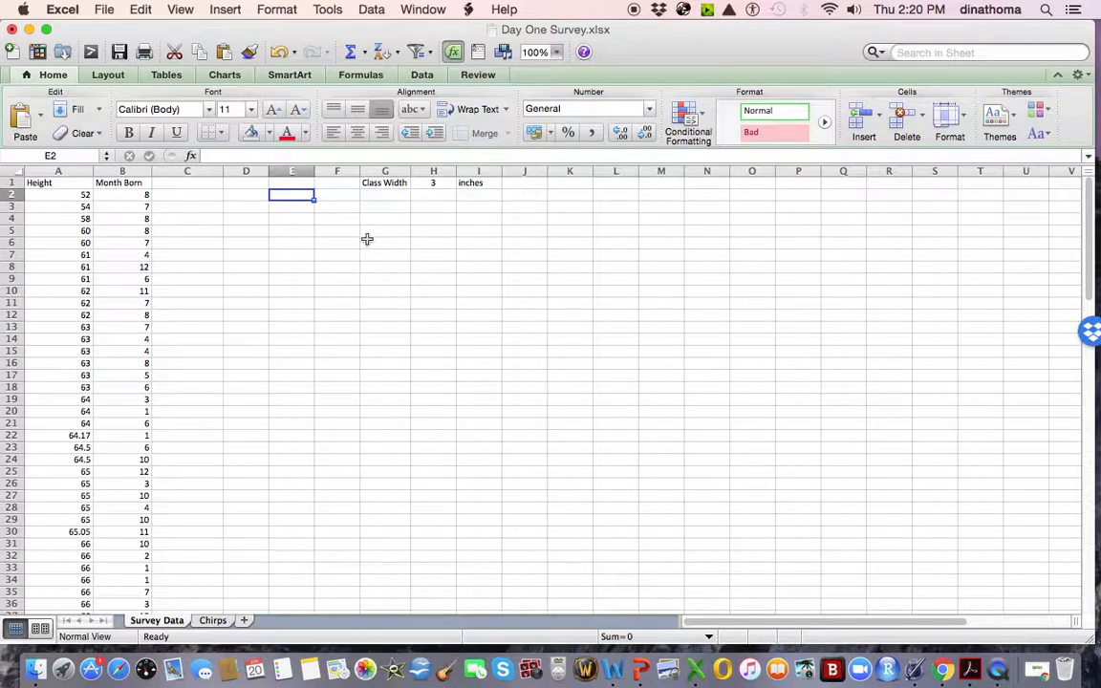
type("LCB")
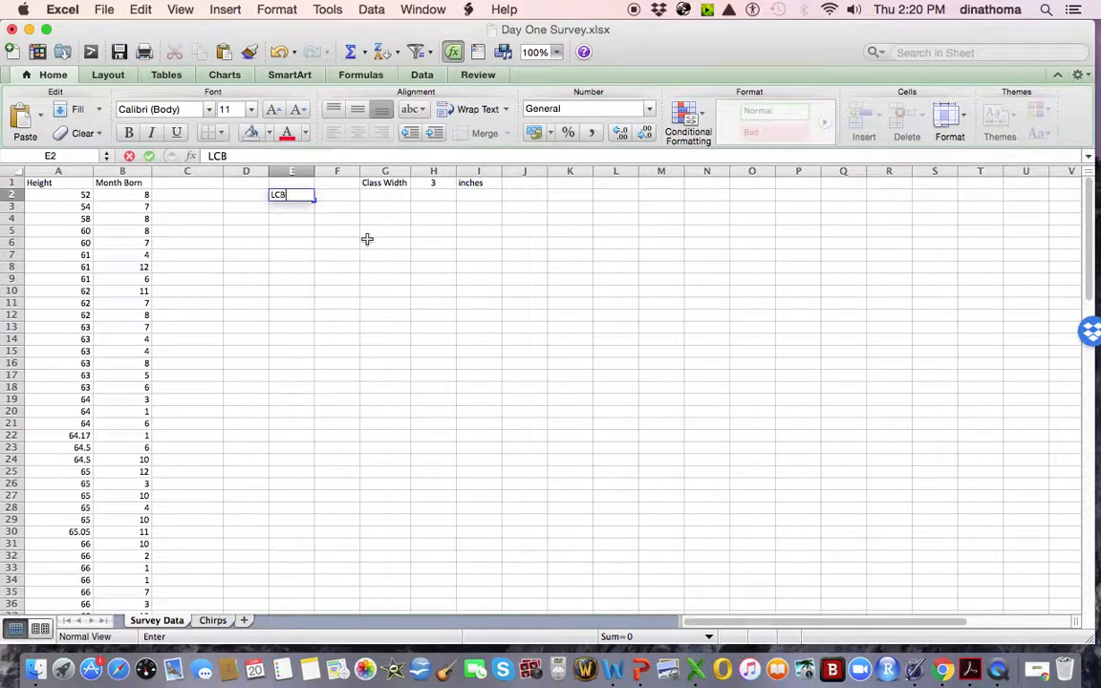
key("Tab")
type("LCL")
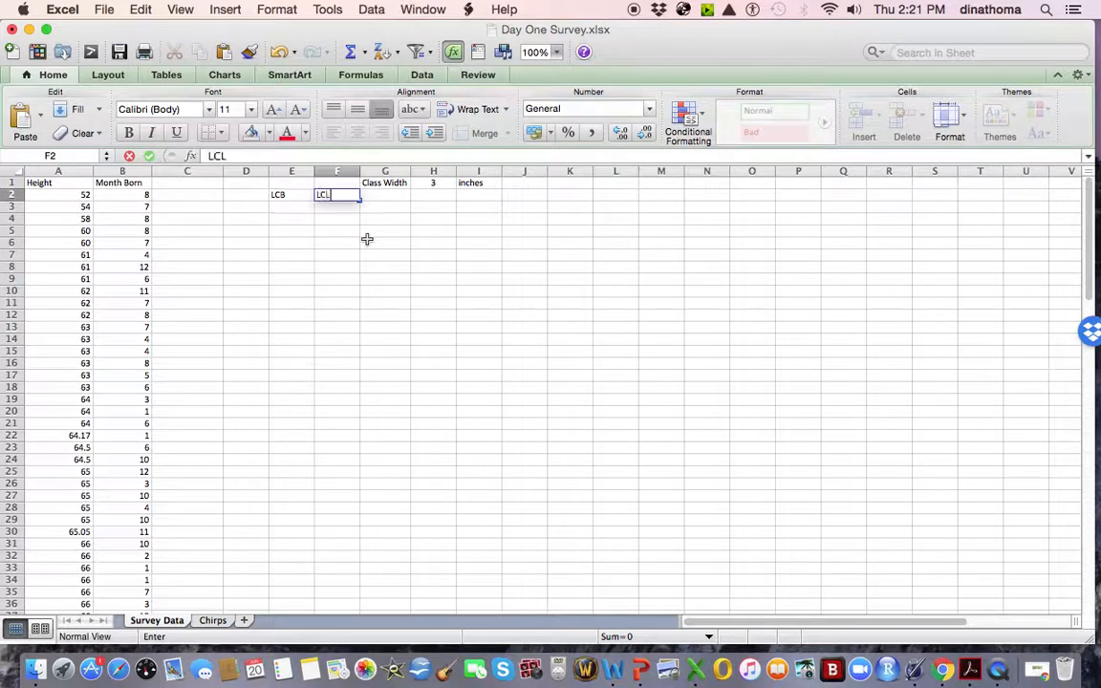
key("Tab")
type("MidPoint")
key("Tab")
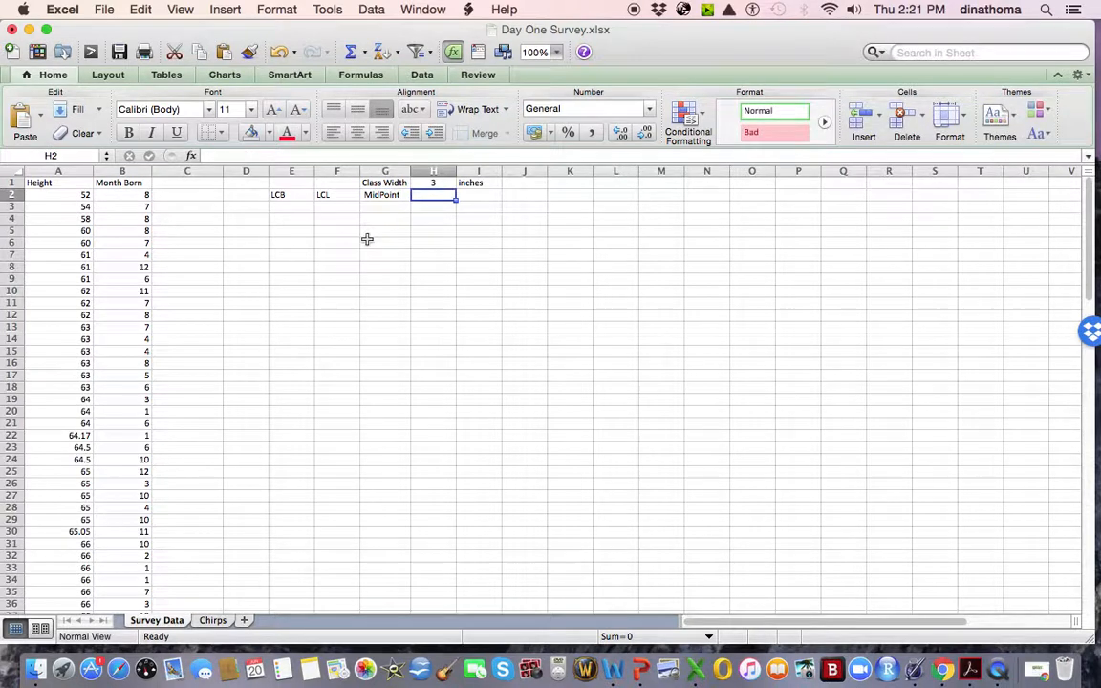
type("UCL")
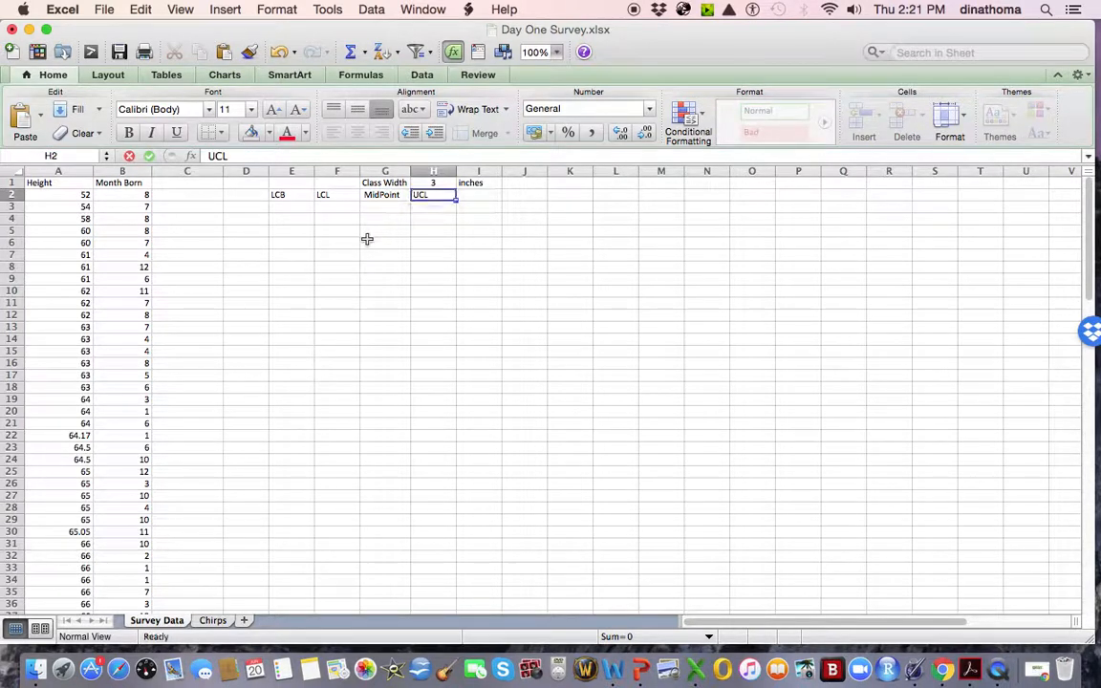
key("Tab")
type("UCB")
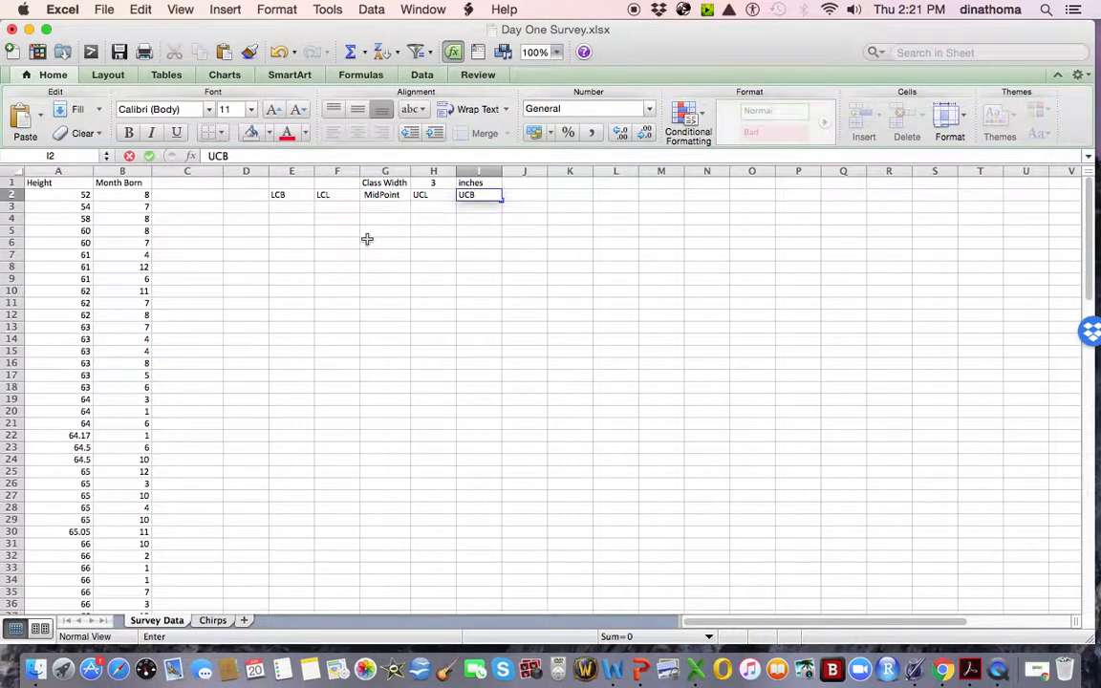
- Add the headings "Frequency" in cell J2 and "Relative Frequency" in cell K2
key("Tab")
type("Fre")
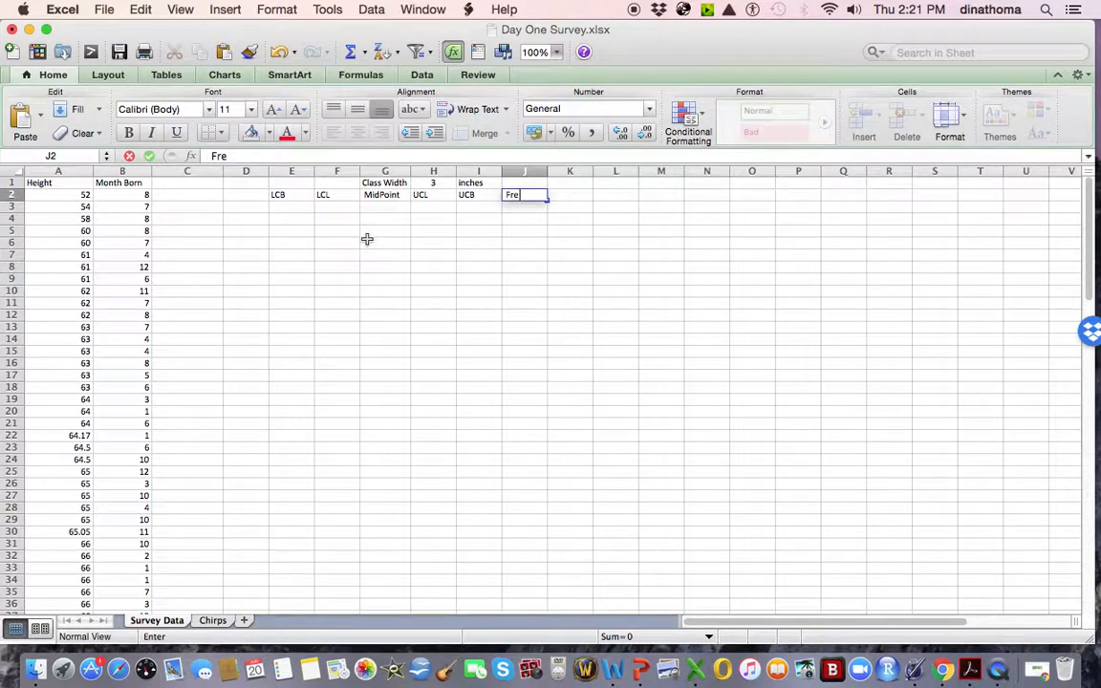
type("quency")
key("Tab")
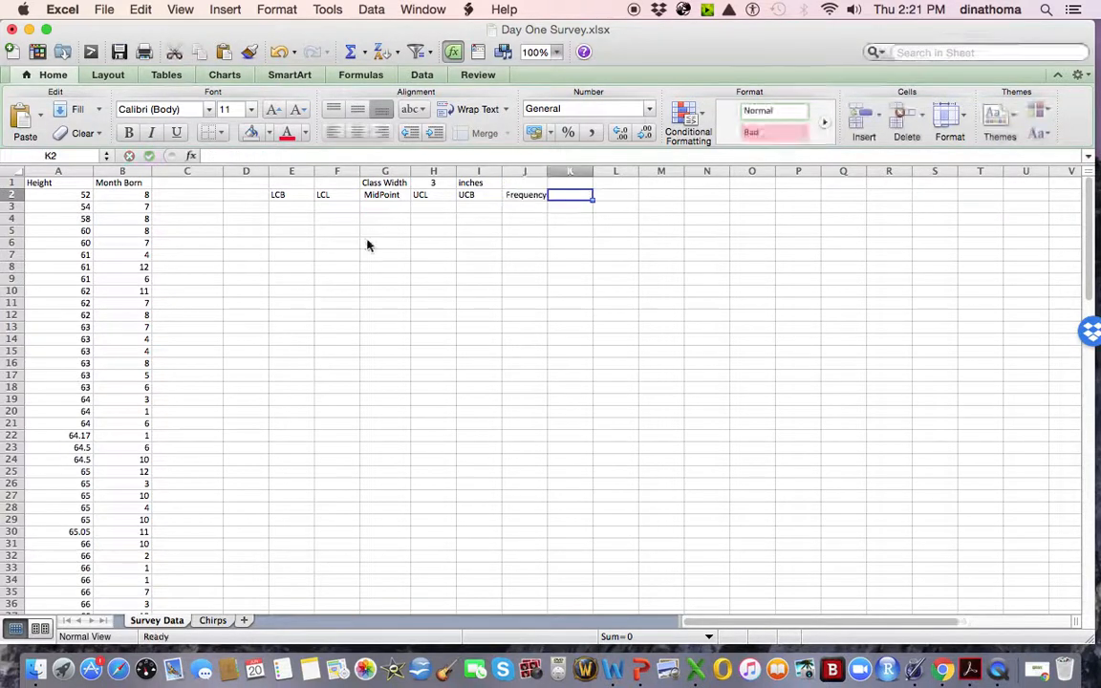
type("Relat")
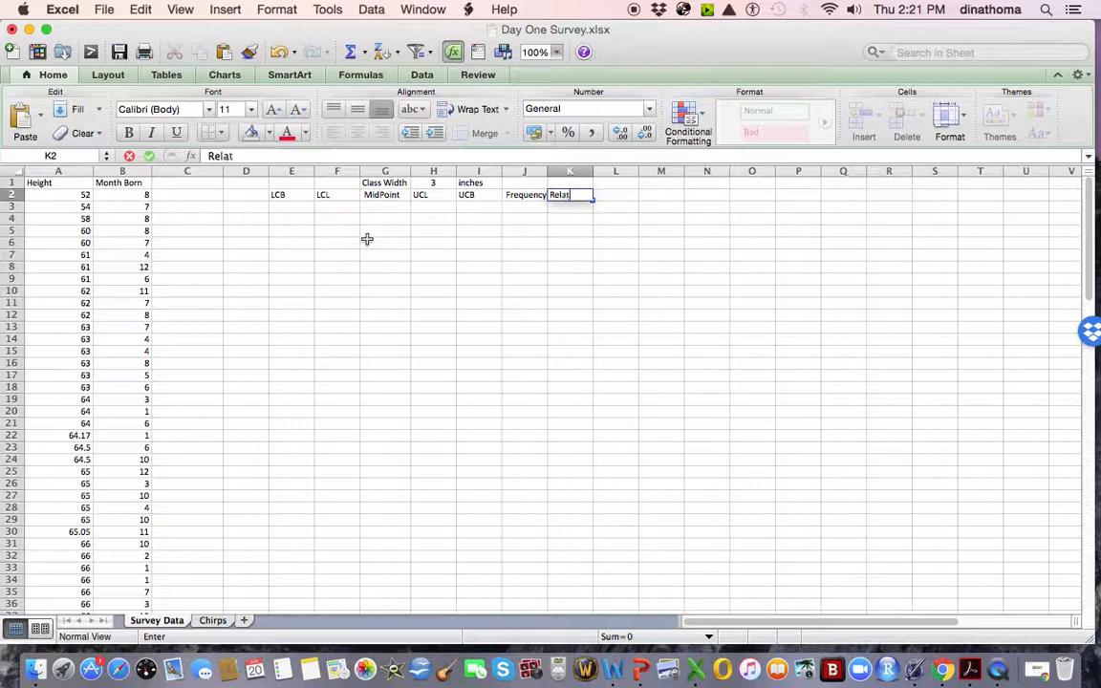
type("ive Frequency")
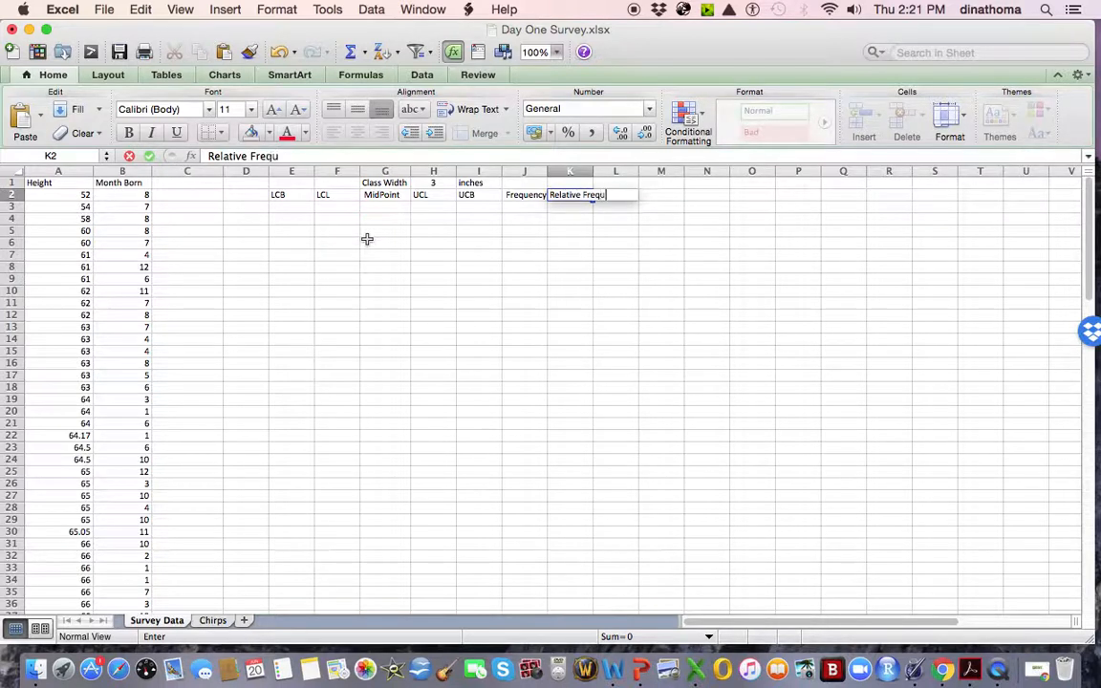
key("Return")
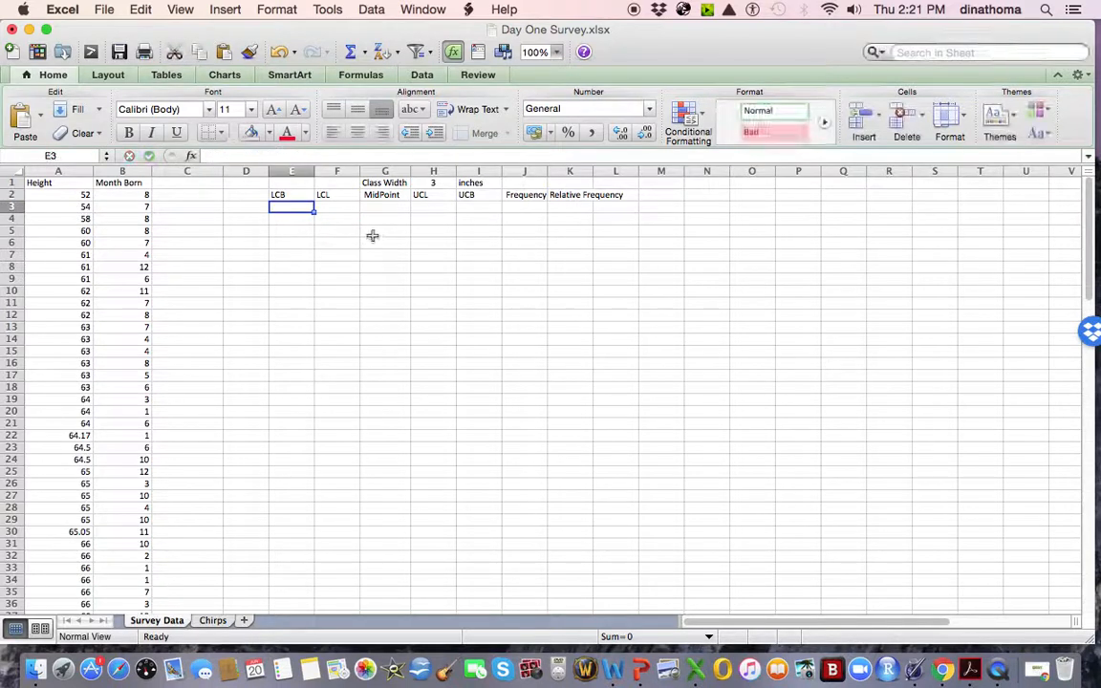
- Widen columns K and J slightly and center the headings in cells E2 to K2
left_click_drag(591, 171, 616, 172)
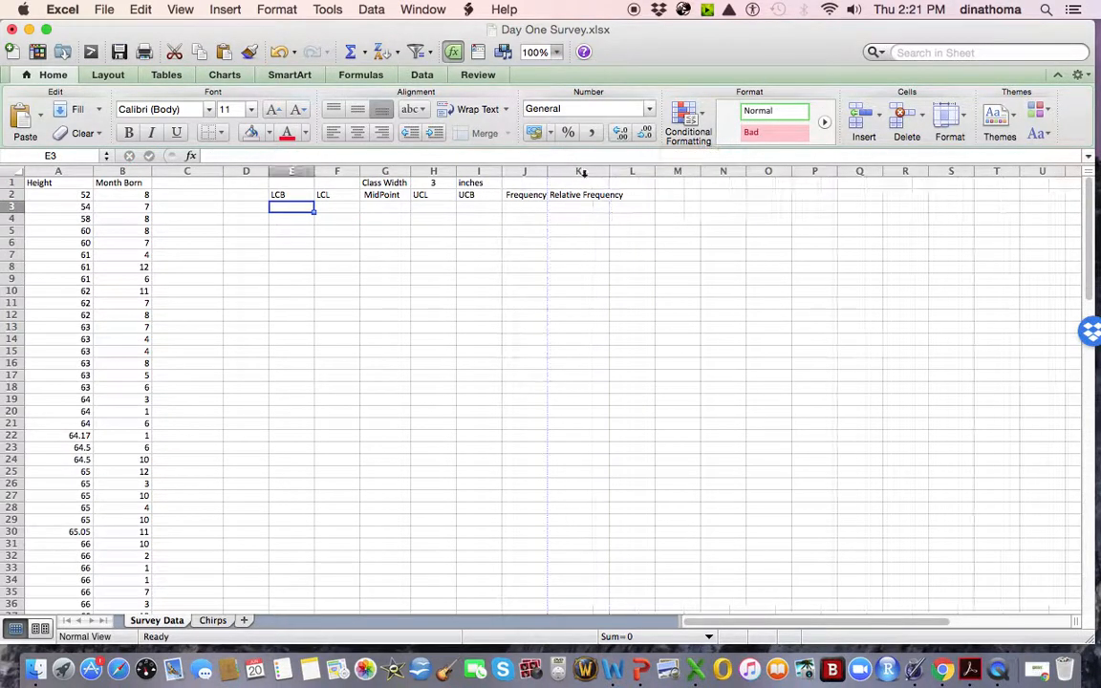
left_click_drag(548, 172, 553, 172)
left_click_drag(315, 210, 614, 194)
left_click(621, 371)
left_click(358, 136)
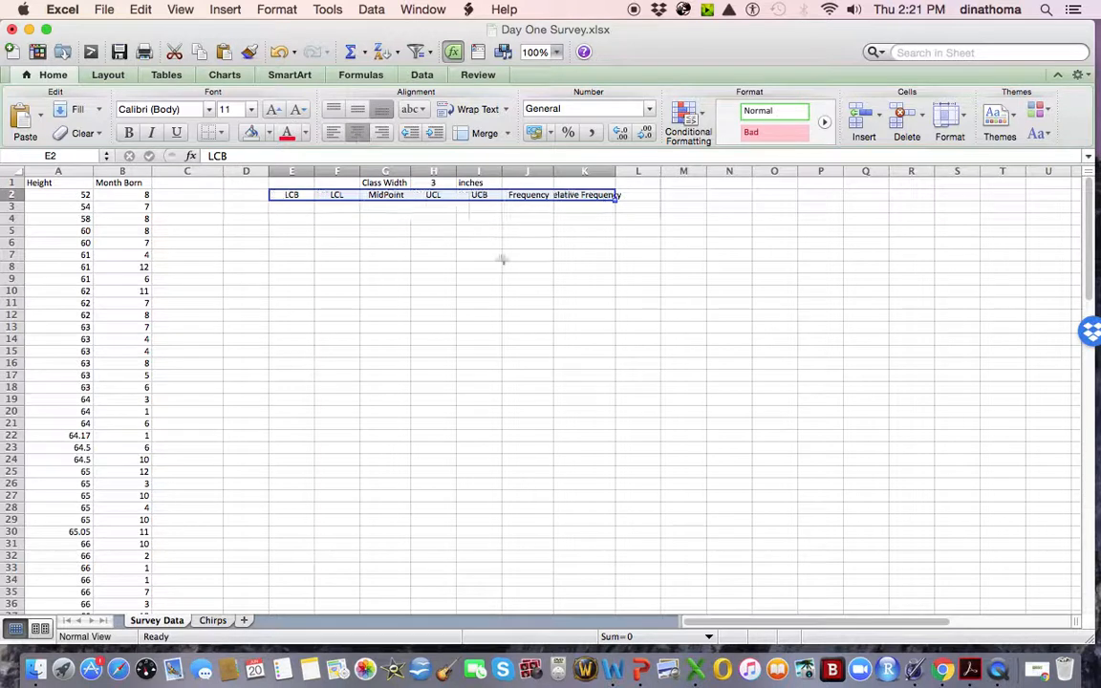
left_click(536, 254)
- Wrap the text of the "Relative Frequency" heading in cell K2
left_click(592, 198)
left_click(468, 113)
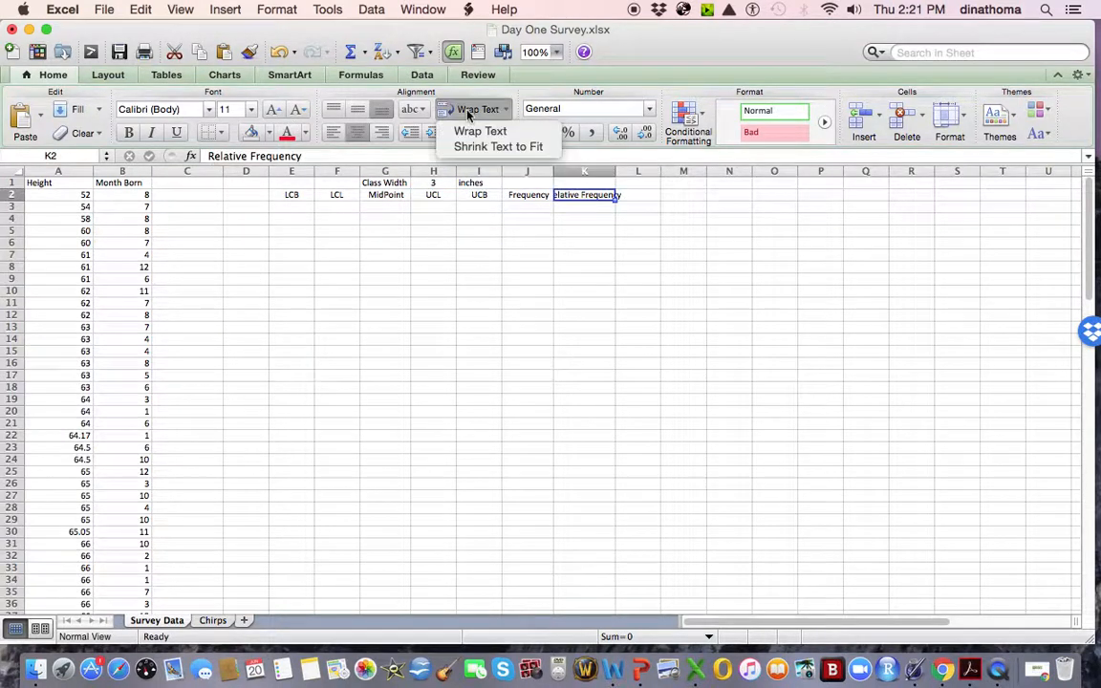
left_click(479, 130)
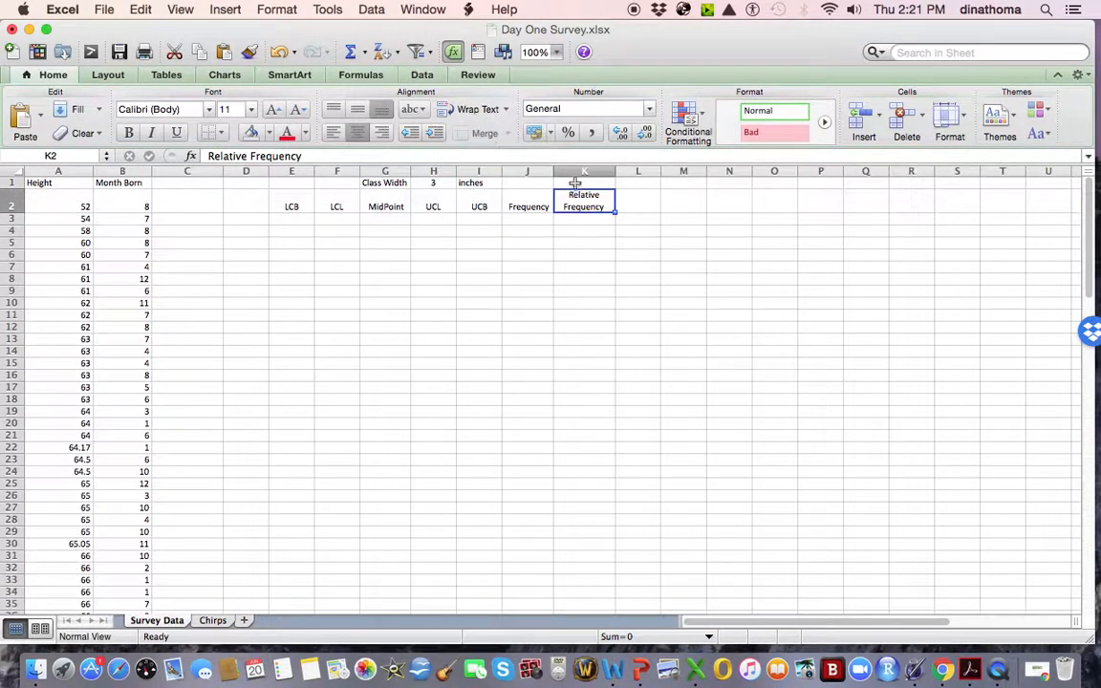
left_click(577, 183)
left_click(339, 279)
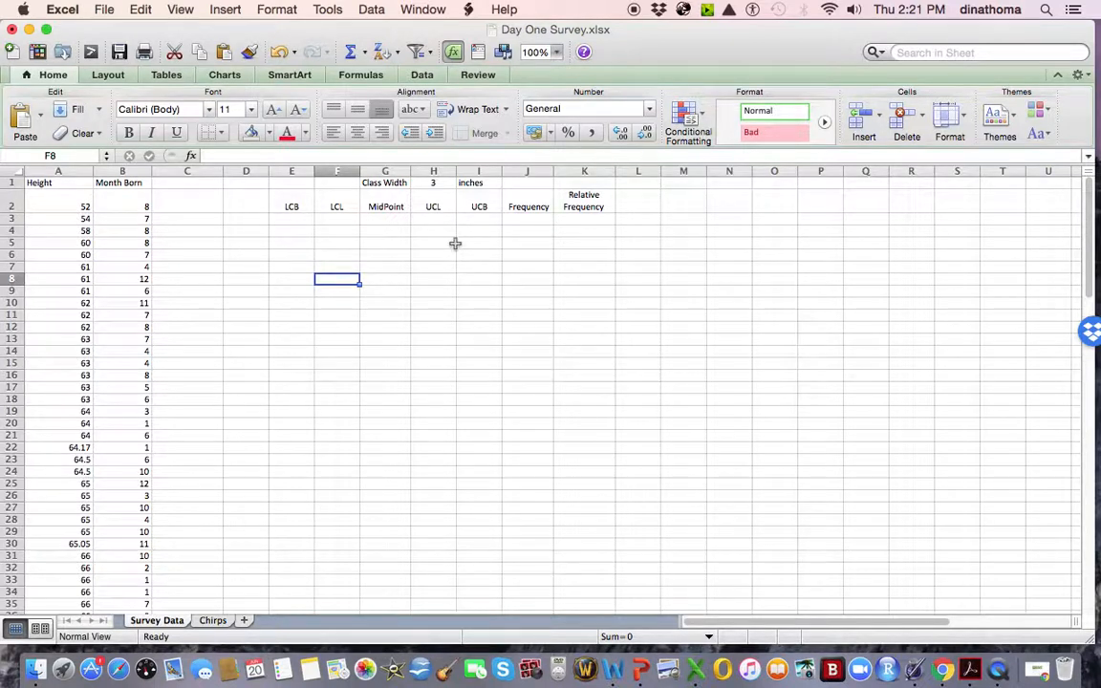
left_click(433, 183)
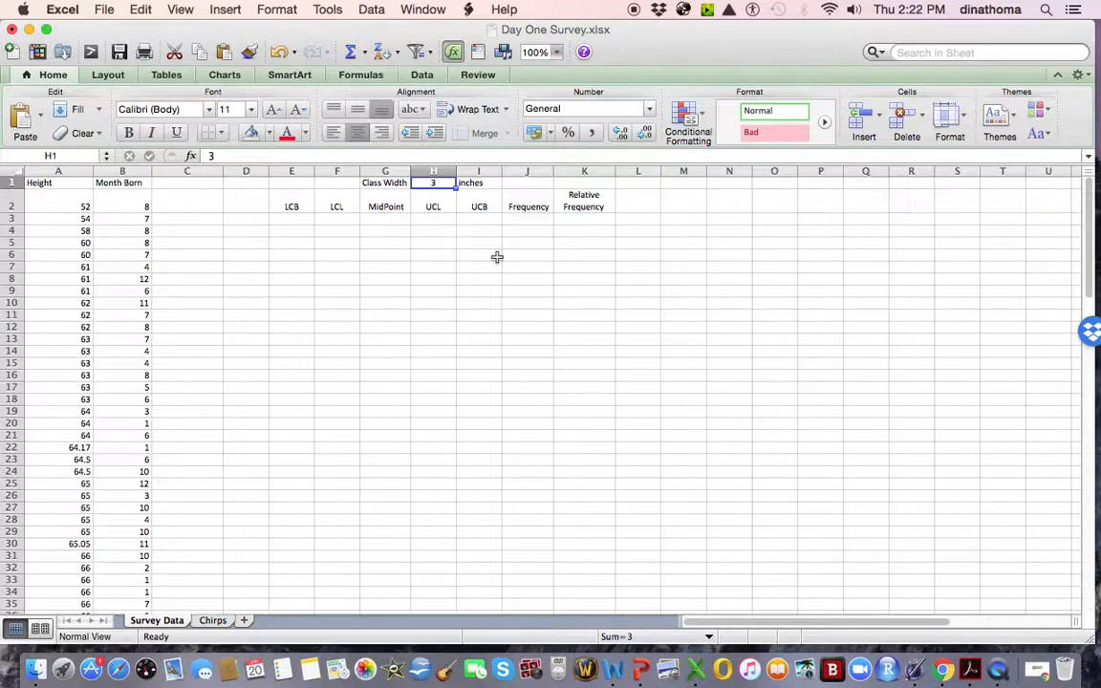
left_click(73, 194)
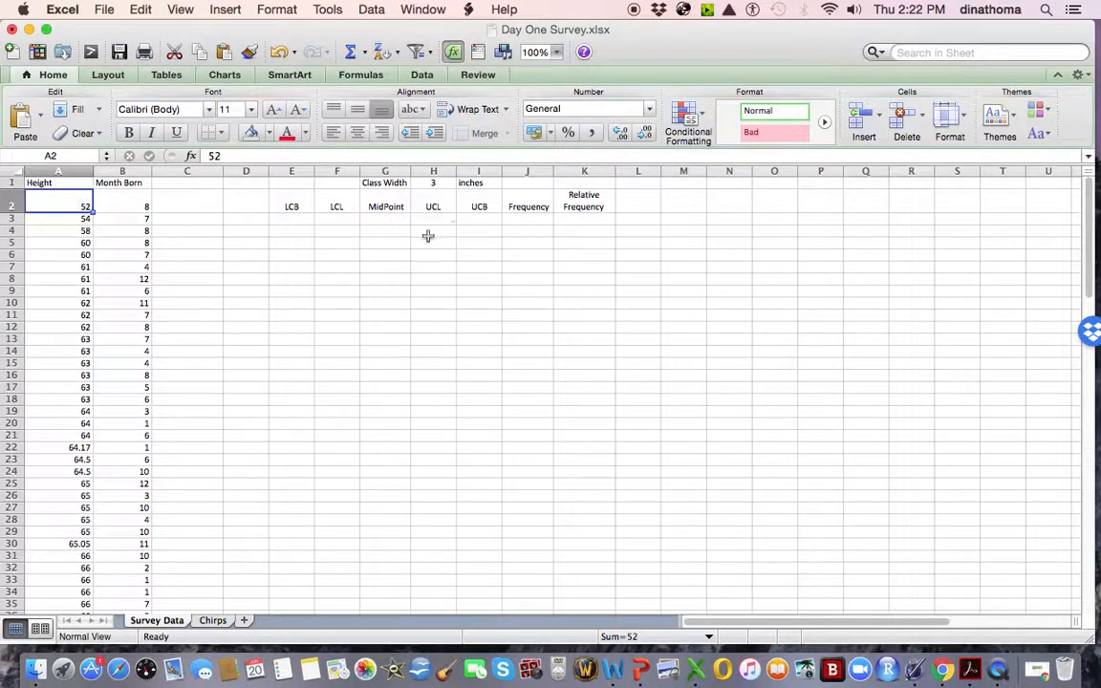
- Enter 52 as the first lower class limit in cell F3 and 54 as the first upper class limit in cell H3
left_click(338, 219)
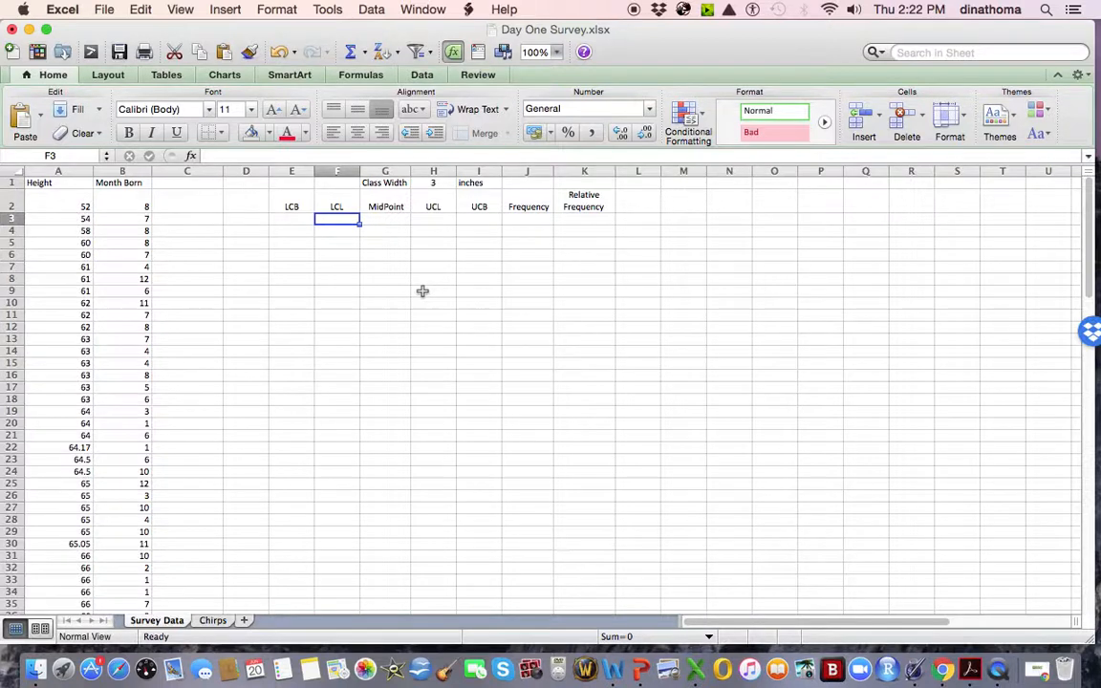
type("52")
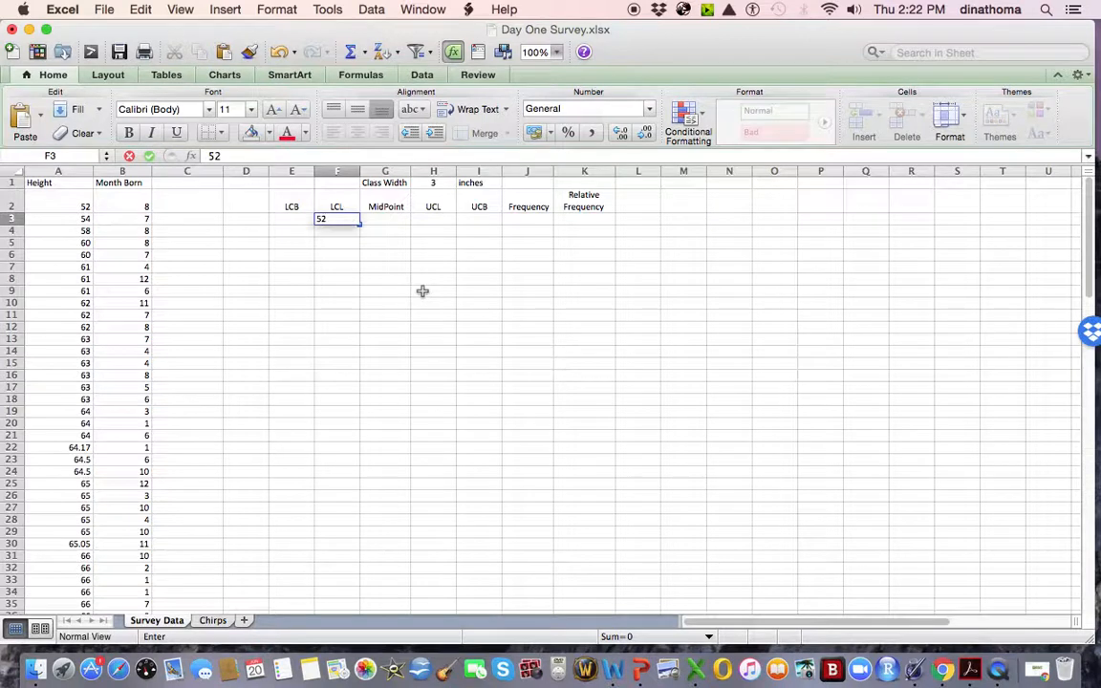
key("Tab")
key("Tab")
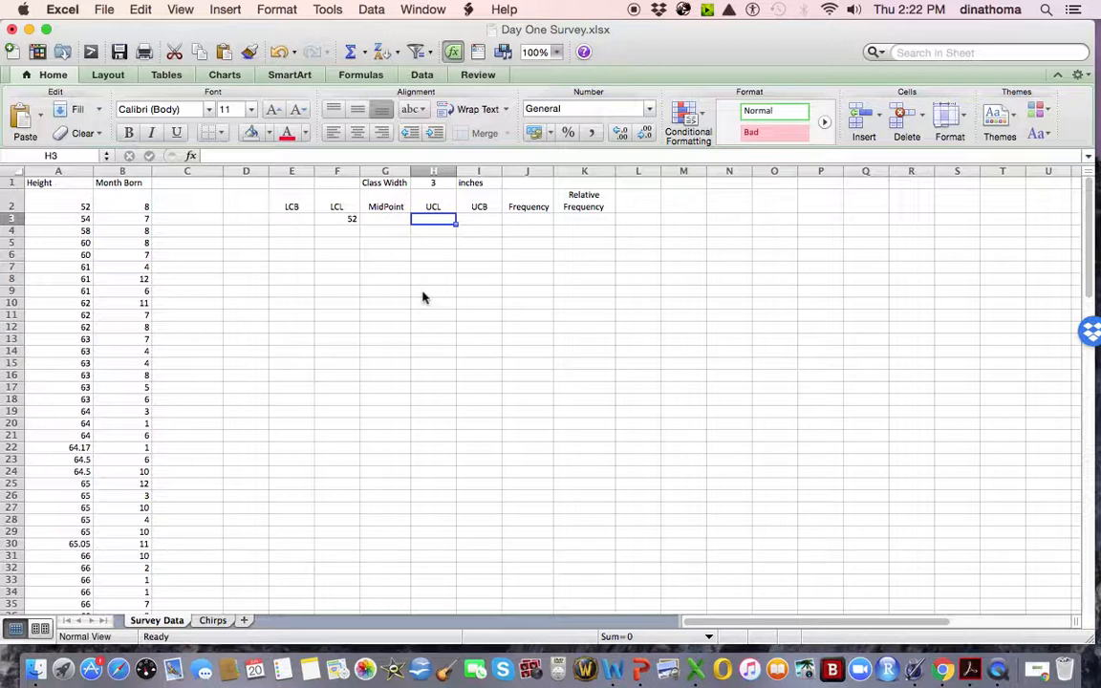
type("54")
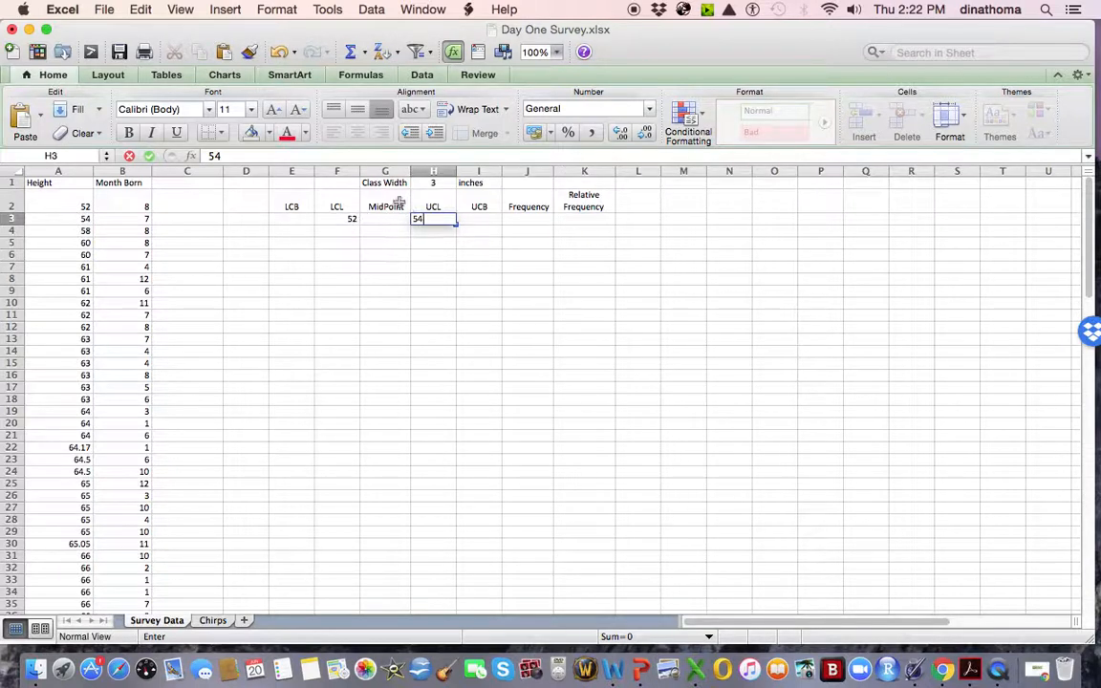
left_click(340, 230)
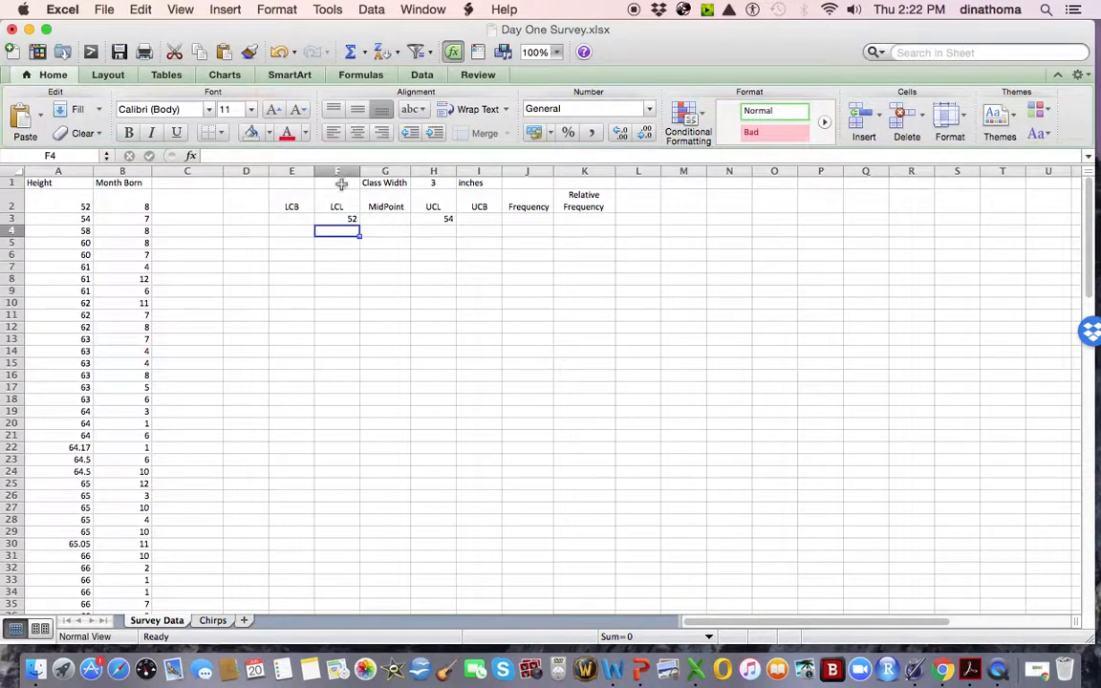
- Enter the formula =F3+$H$1 in cell F4 to add the fixed class width to the previous lower class limit
left_click(431, 185)
type("3")
left_click(352, 227)
type("=")
left_click(346, 253)
left_click_drag(347, 253, 338, 221)
type("+")
left_click(430, 183)
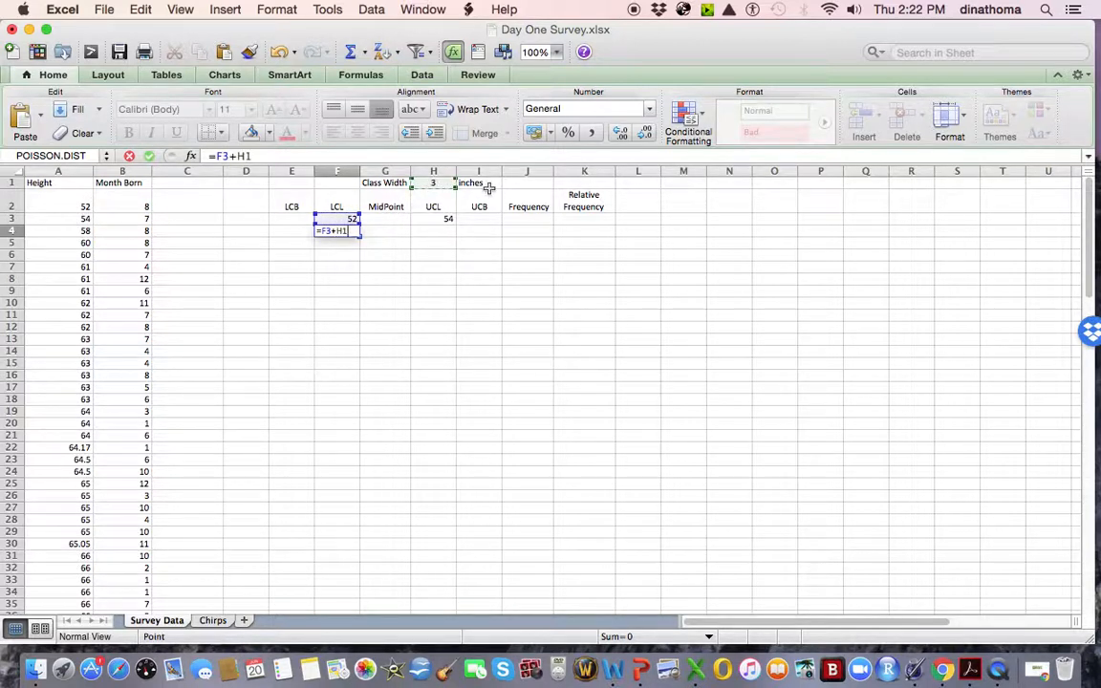
left_click(256, 160)
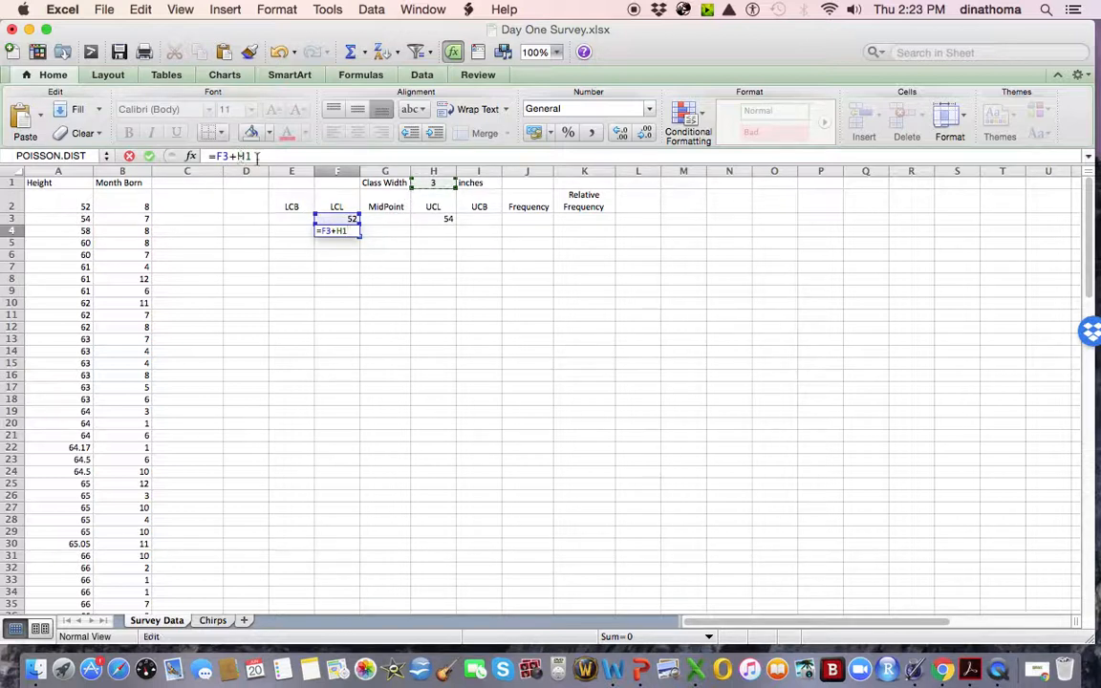
type("$")
left_click(255, 156)
type("$")
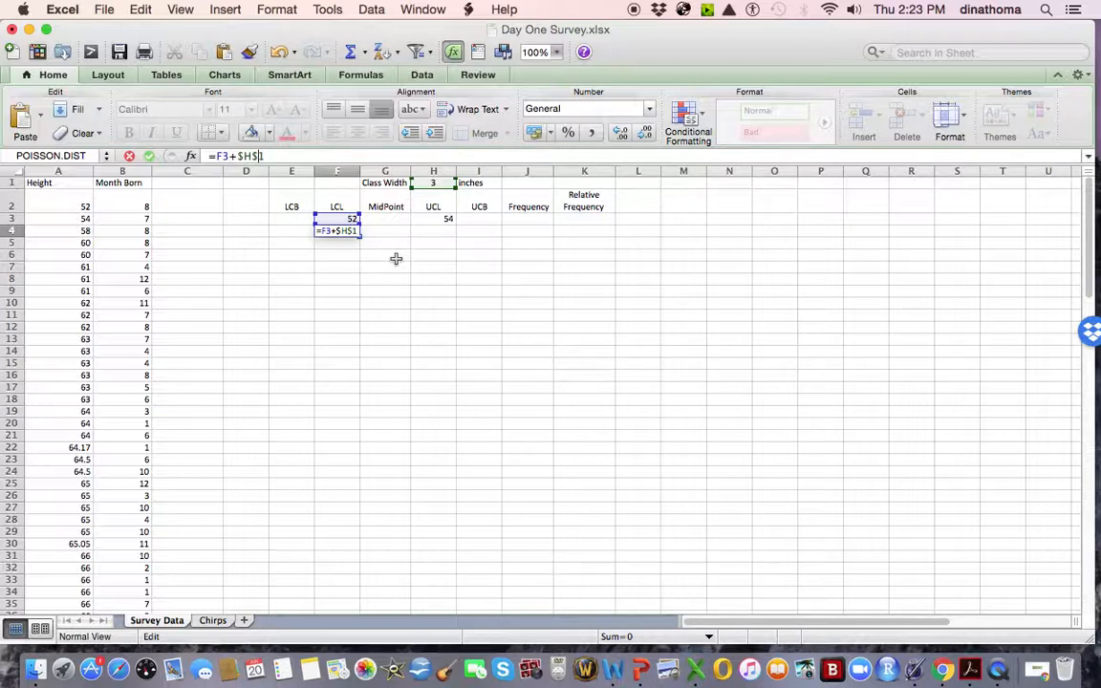
key("Return")
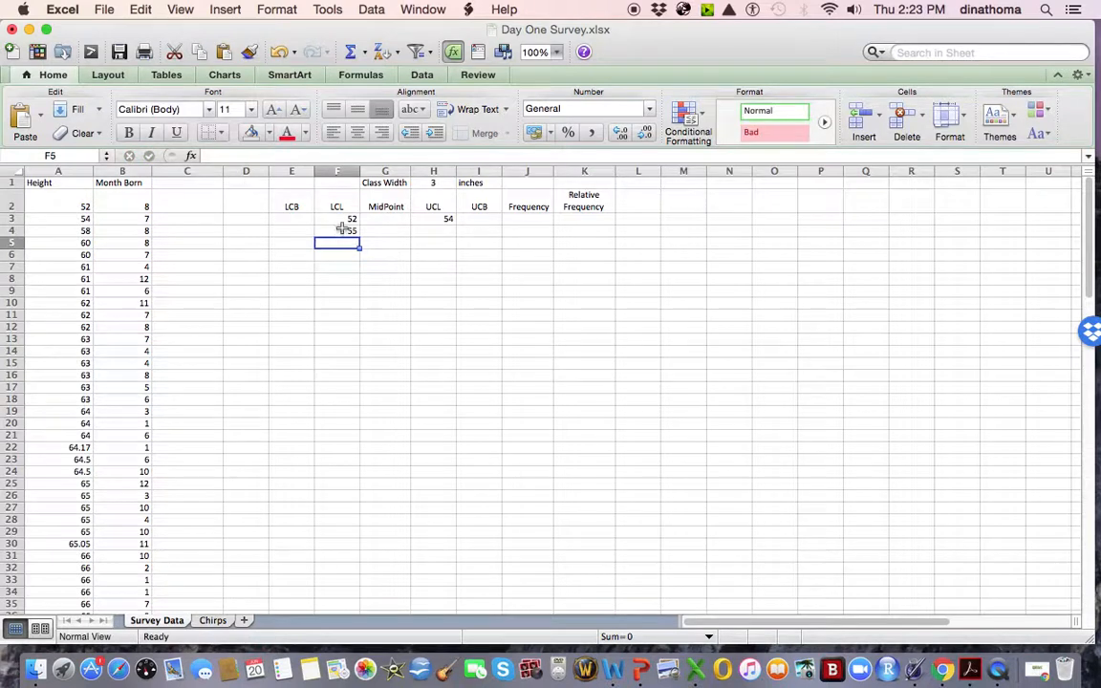
- Try to extend the LCL column by filling cells F3 and F4 down to row 15, and clear the filled cells F5 to F15
left_click_drag(331, 219, 333, 231)
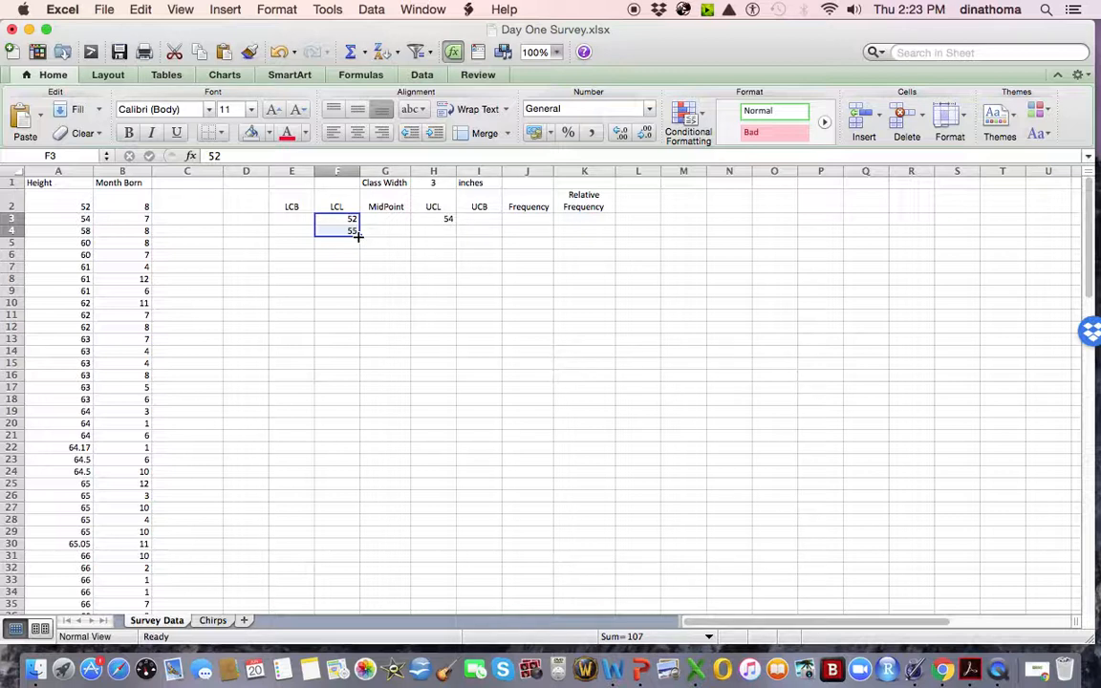
left_click_drag(358, 235, 361, 372)
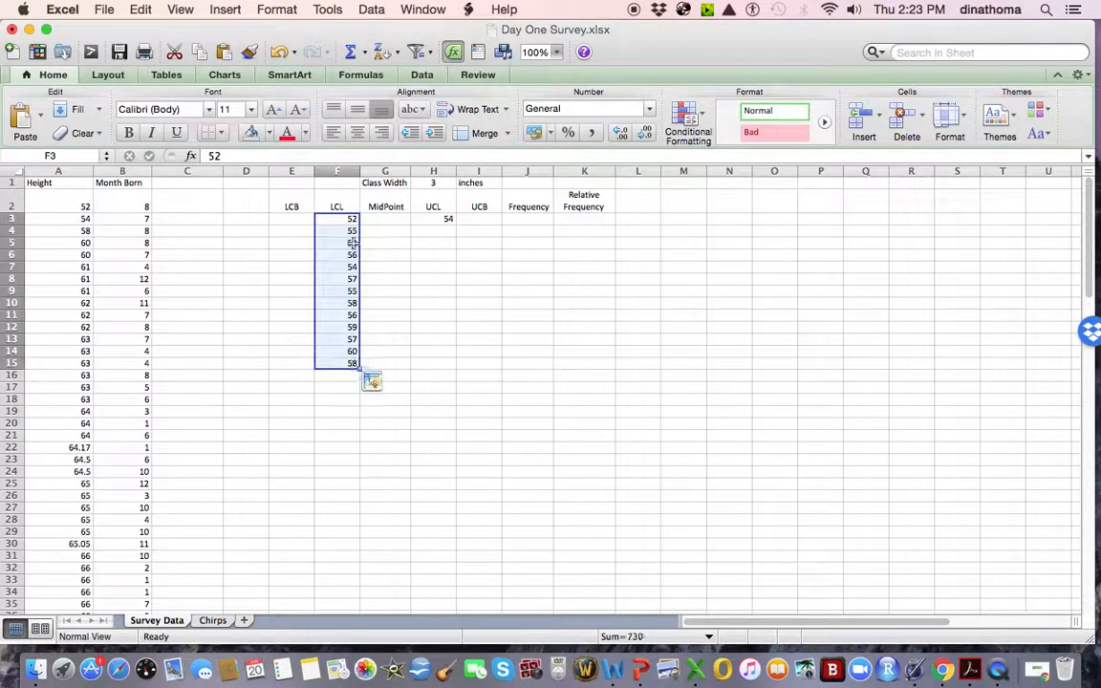
left_click_drag(346, 242, 342, 359)
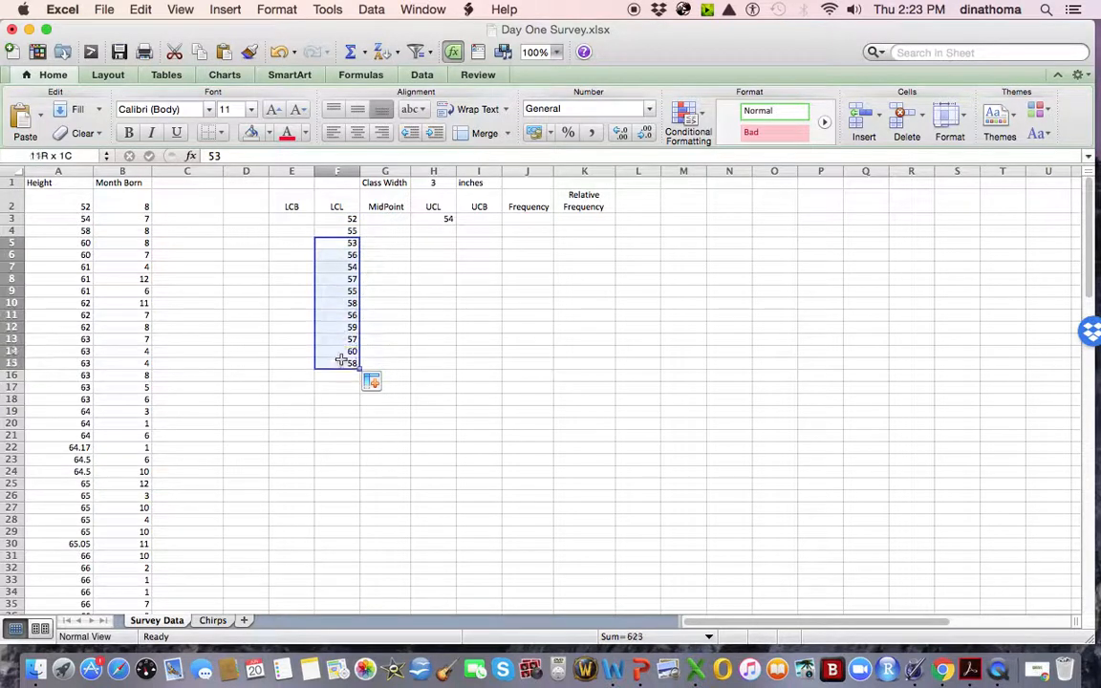
key("Delete")
- Fill the lower class limit formula from cell F4 down to F17 and check the copied formulas
left_click(339, 230)
key("Up")
left_click(341, 231)
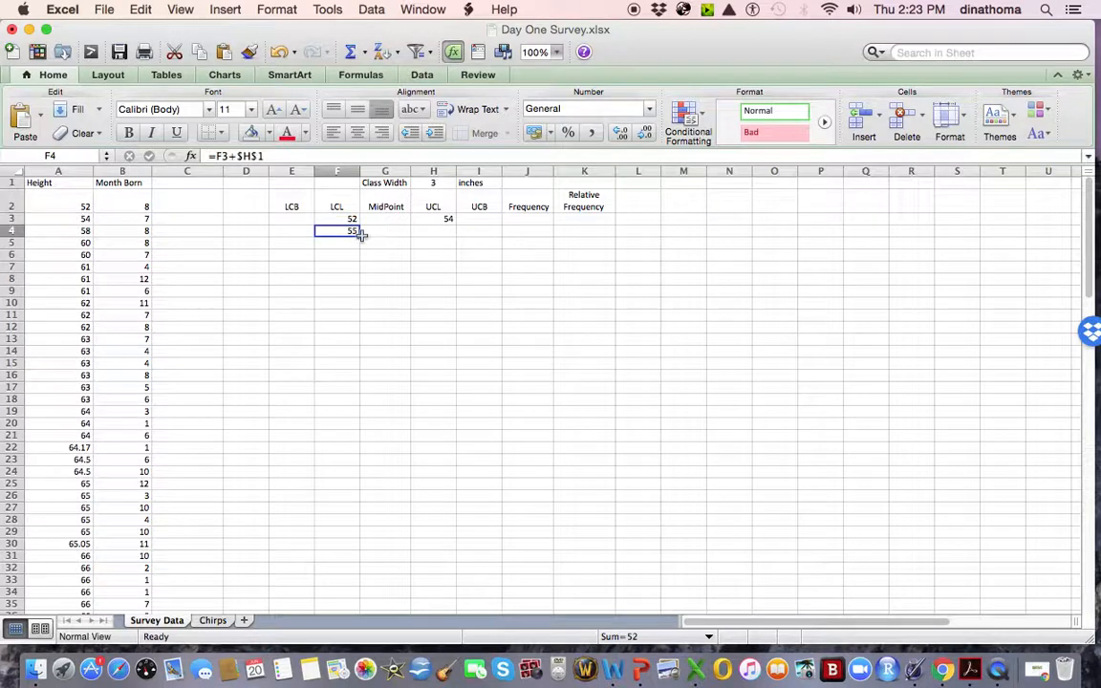
left_click_drag(360, 237, 357, 393)
left_click(339, 242)
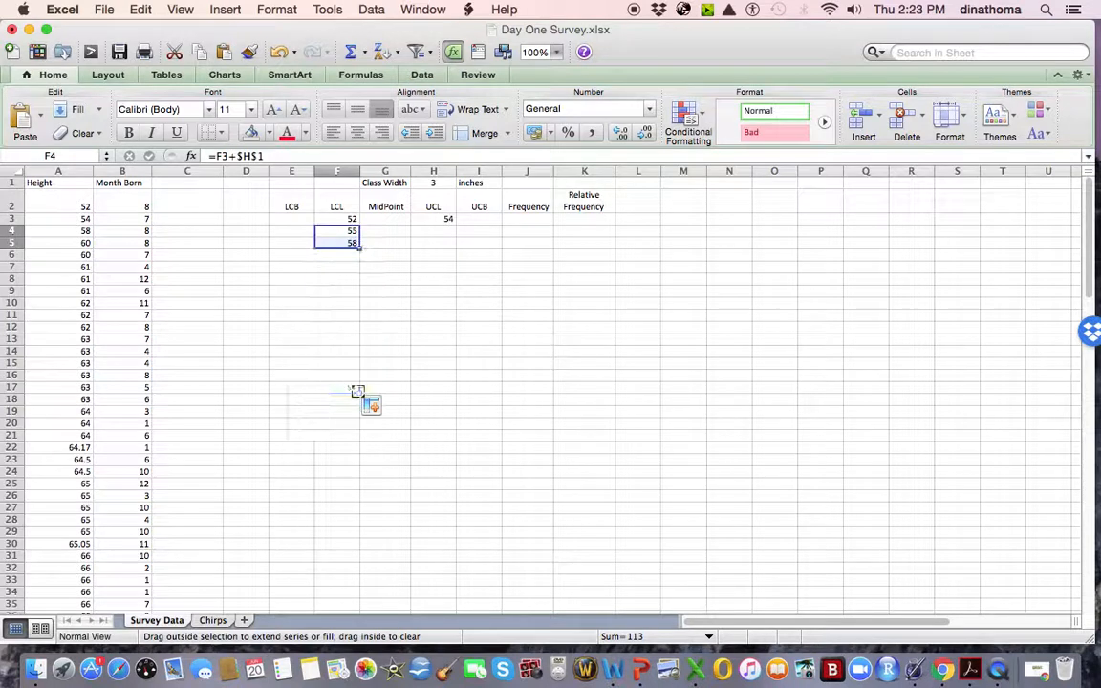
left_click(332, 255)
left_click(329, 266)
left_click(327, 278)
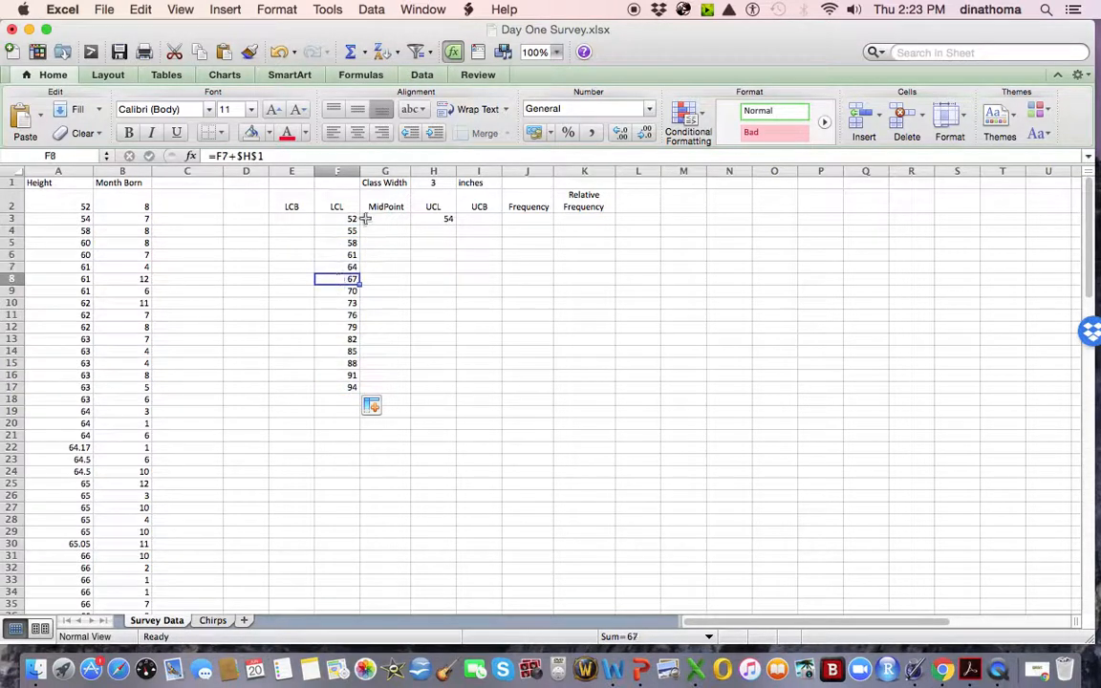
- Enter the formula =H3+$H$1 in cell H4 and fill it down the UCL column to H17
left_click(452, 232)
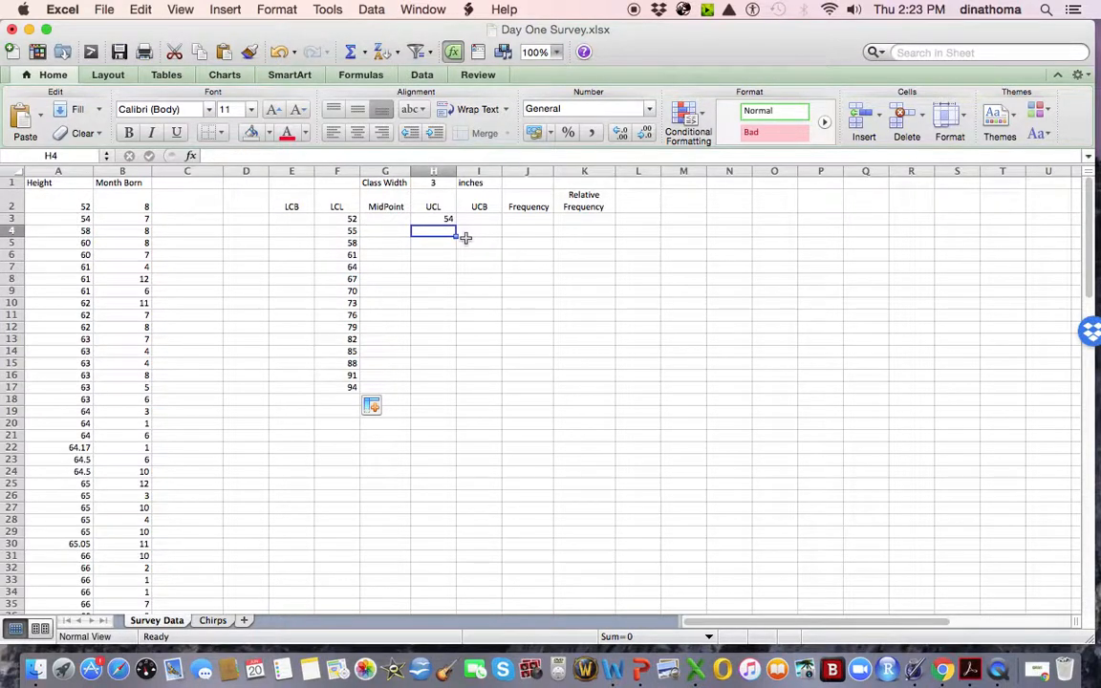
type("=")
left_click(439, 220)
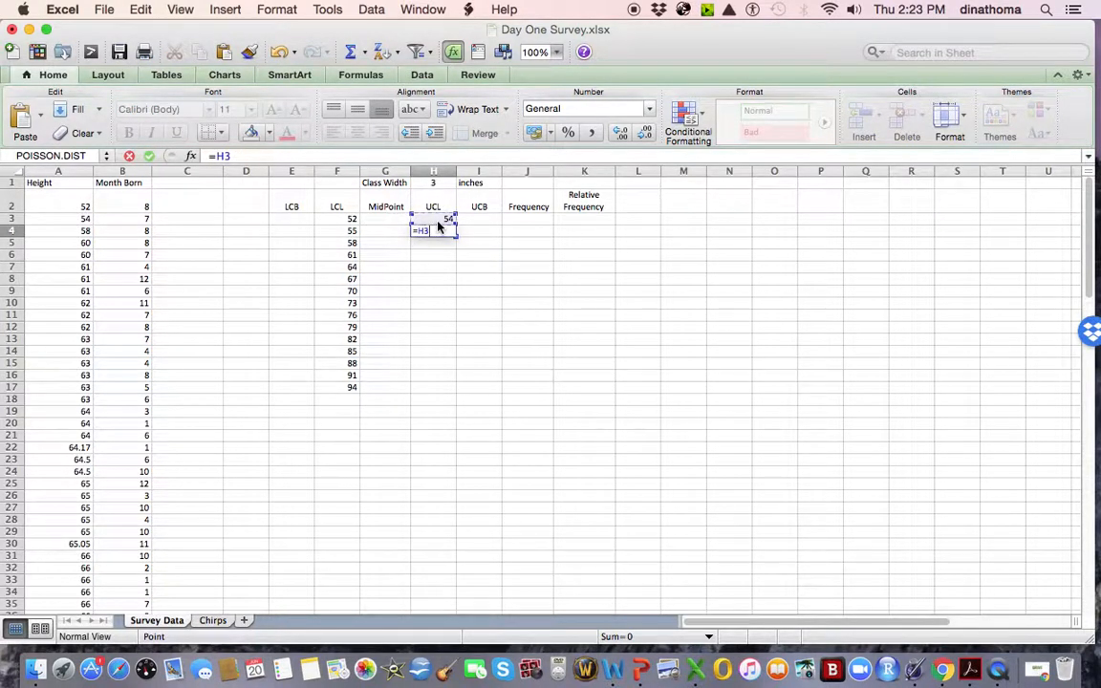
type("+")
left_click(439, 183)
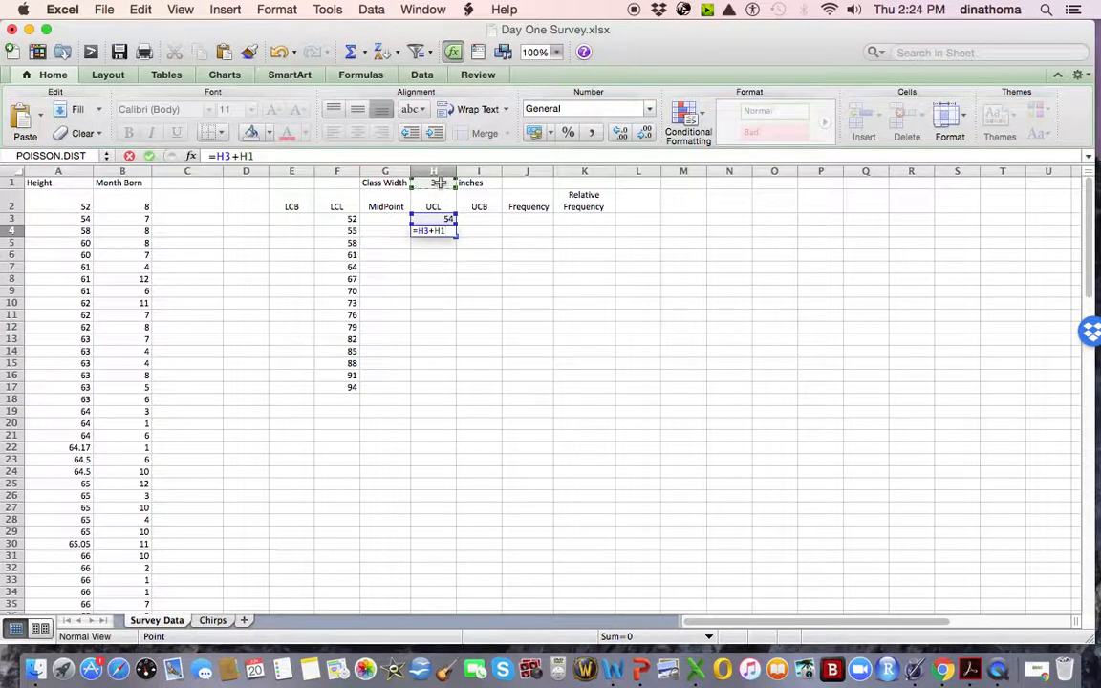
type("$")
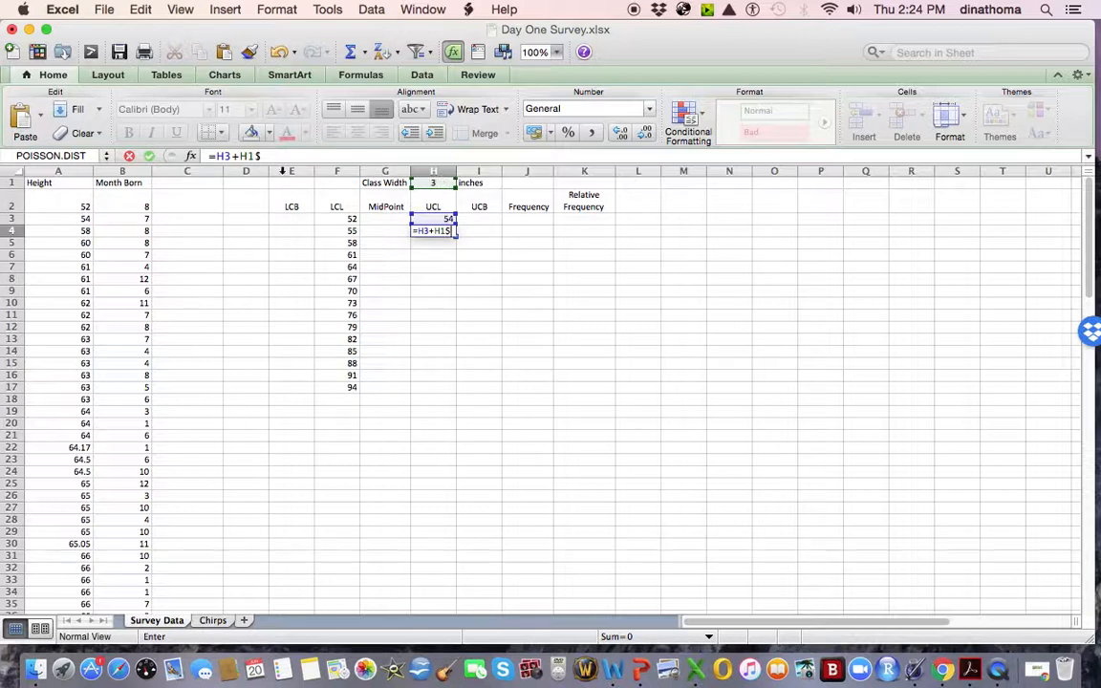
left_click(250, 155)
type("$")
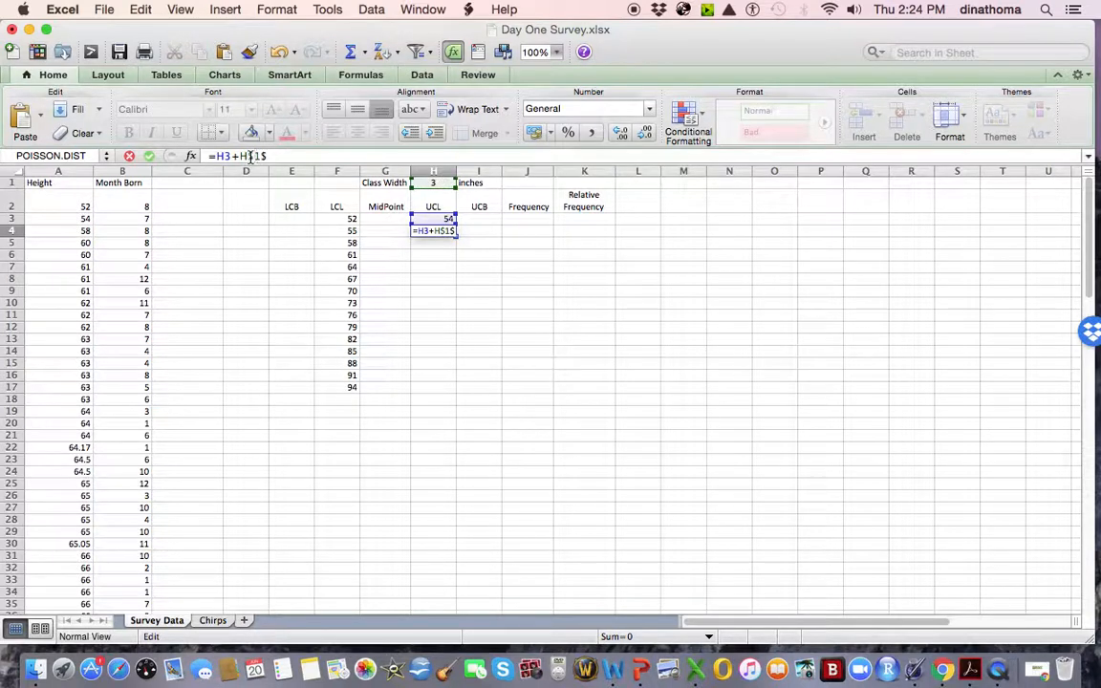
left_click(242, 156)
type("$")
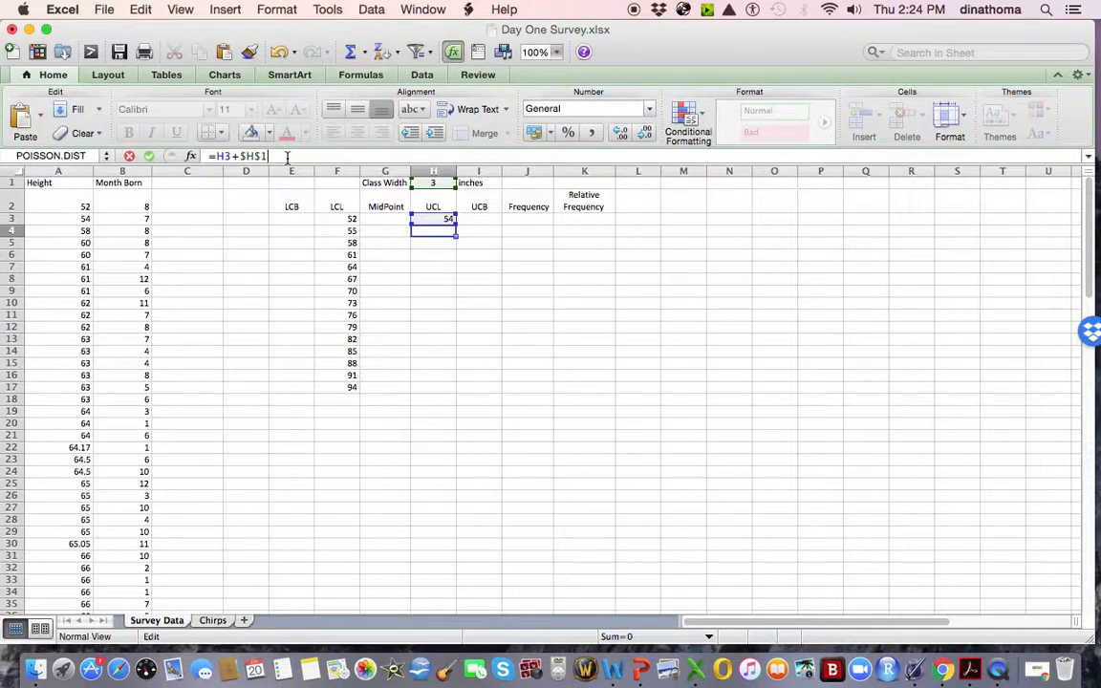
key("Return")
left_click(427, 231)
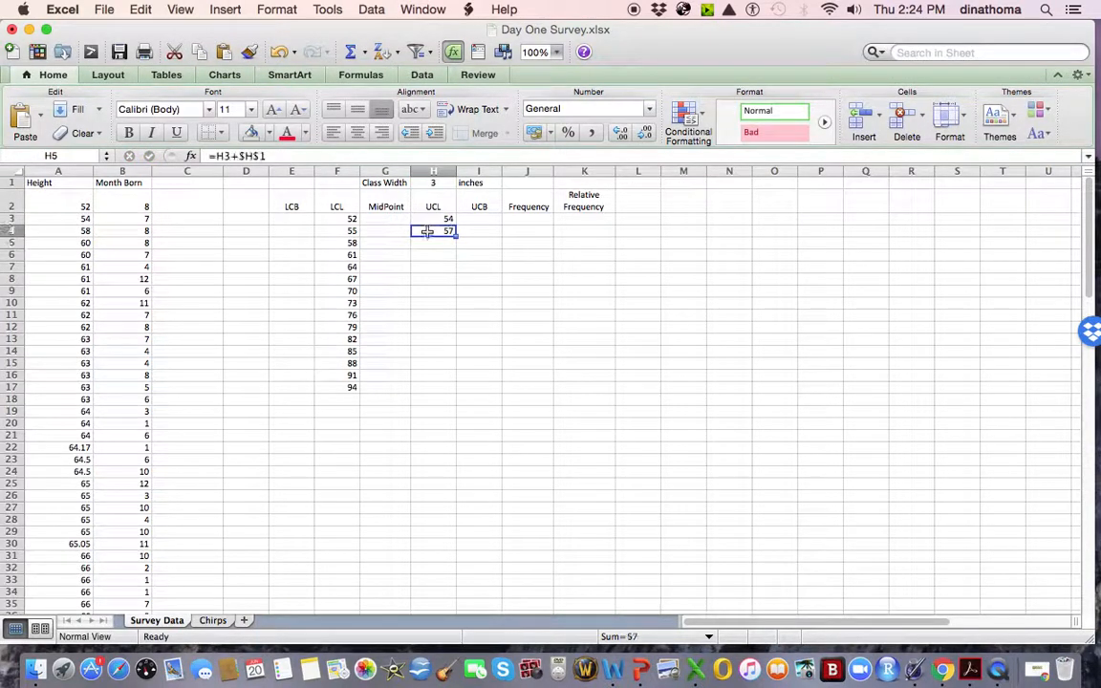
left_click_drag(457, 242, 455, 393)
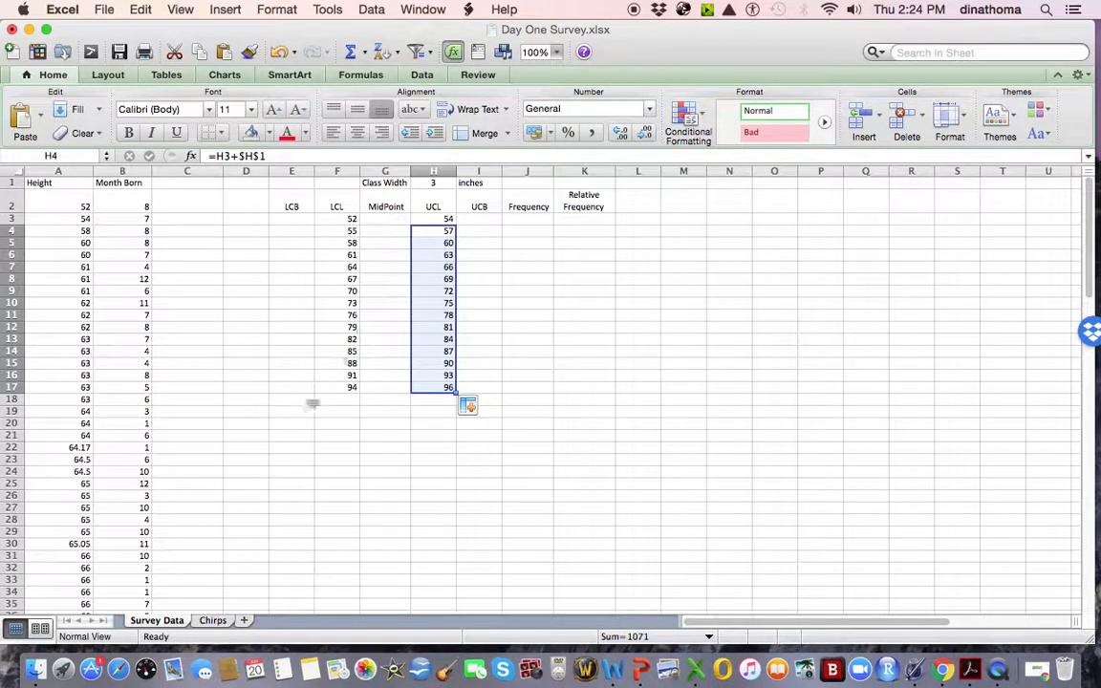
- Check the largest height at the end of the data and clear the surplus class limits in rows 13 to 17
scroll(224, 436, "down", 5)
scroll(224, 437, "down", 15)
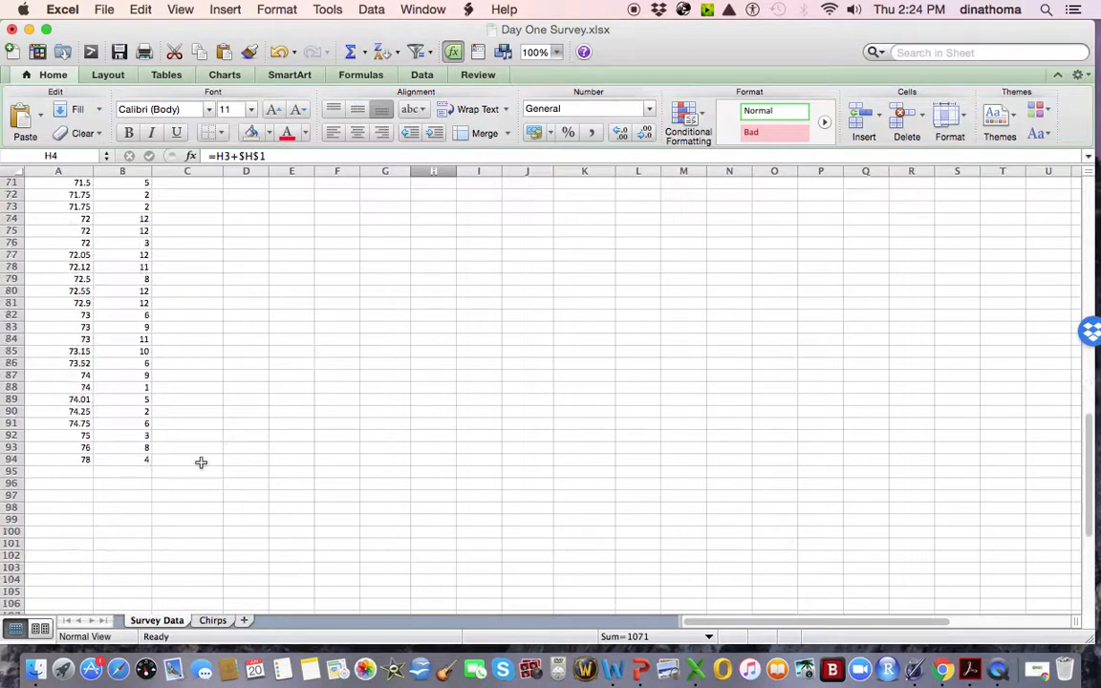
scroll(304, 440, "up", 20)
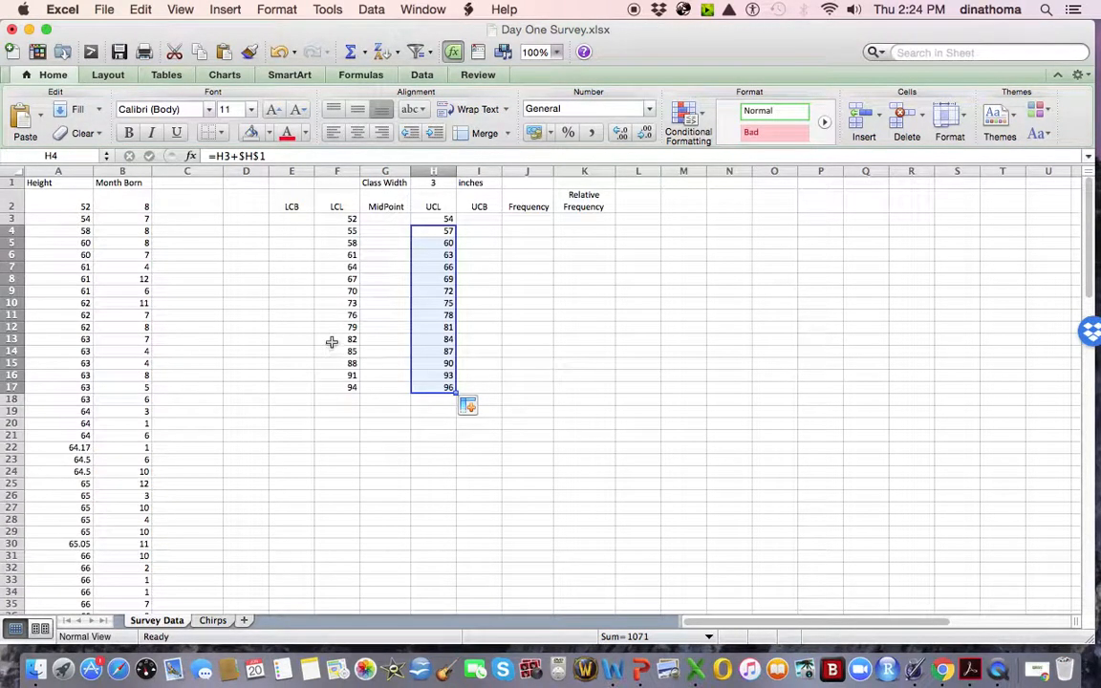
left_click_drag(343, 338, 421, 385)
key("Delete")
left_click(443, 327)
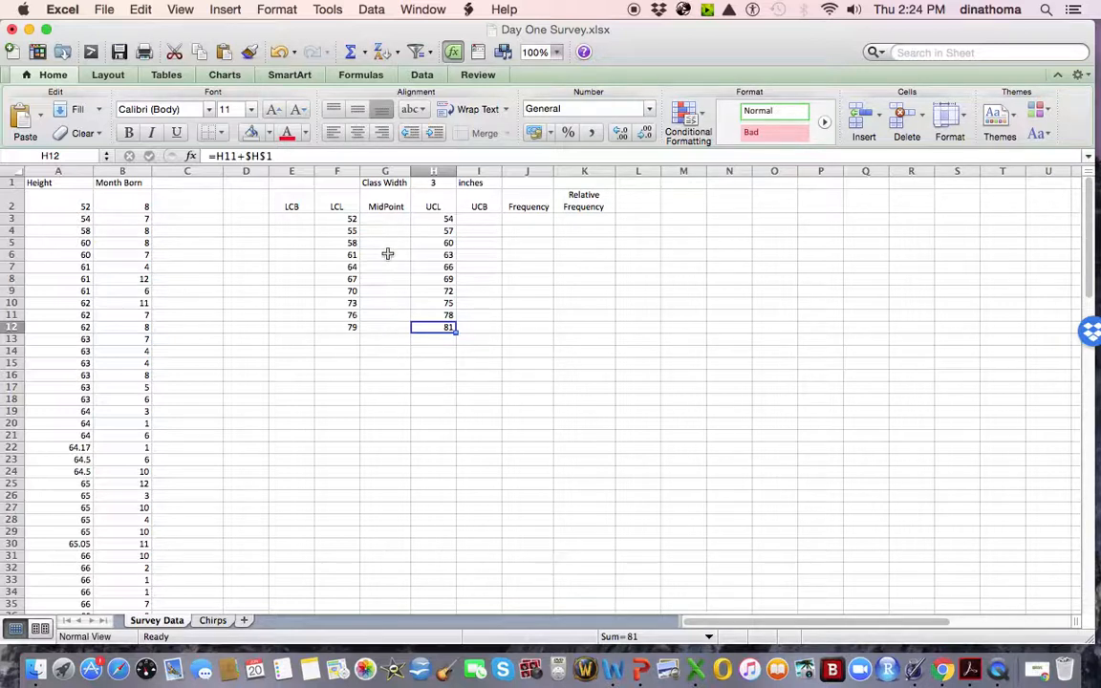
- Center the class limits in cells F3 to H12
left_click_drag(340, 219, 443, 327)
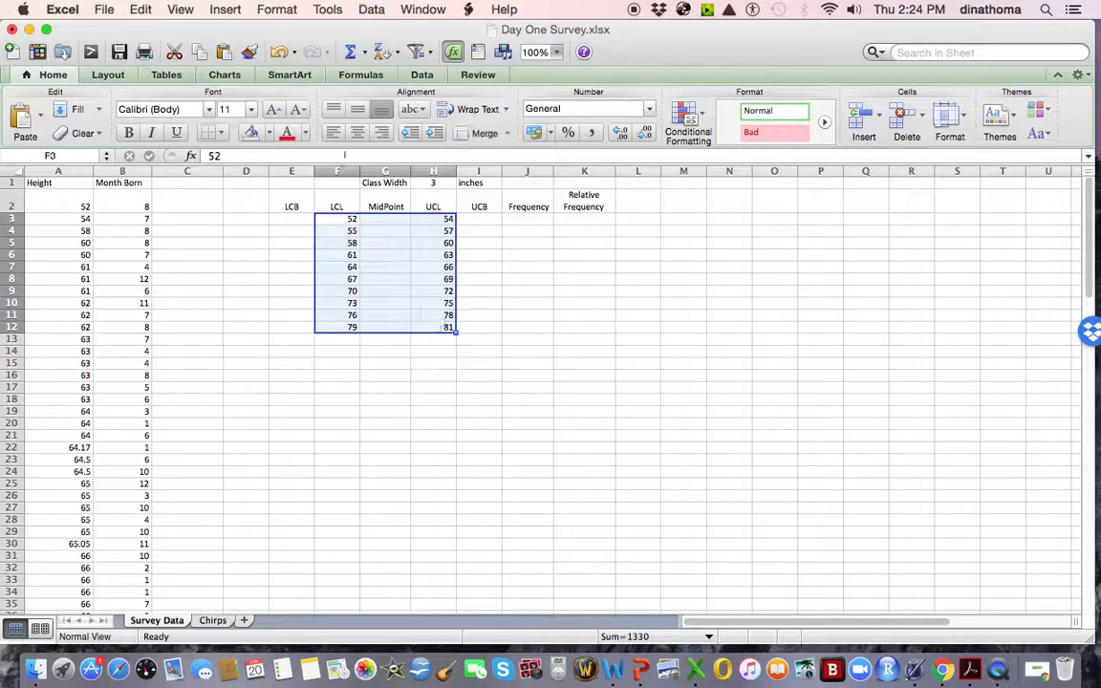
left_click(359, 133)
left_click(386, 264)
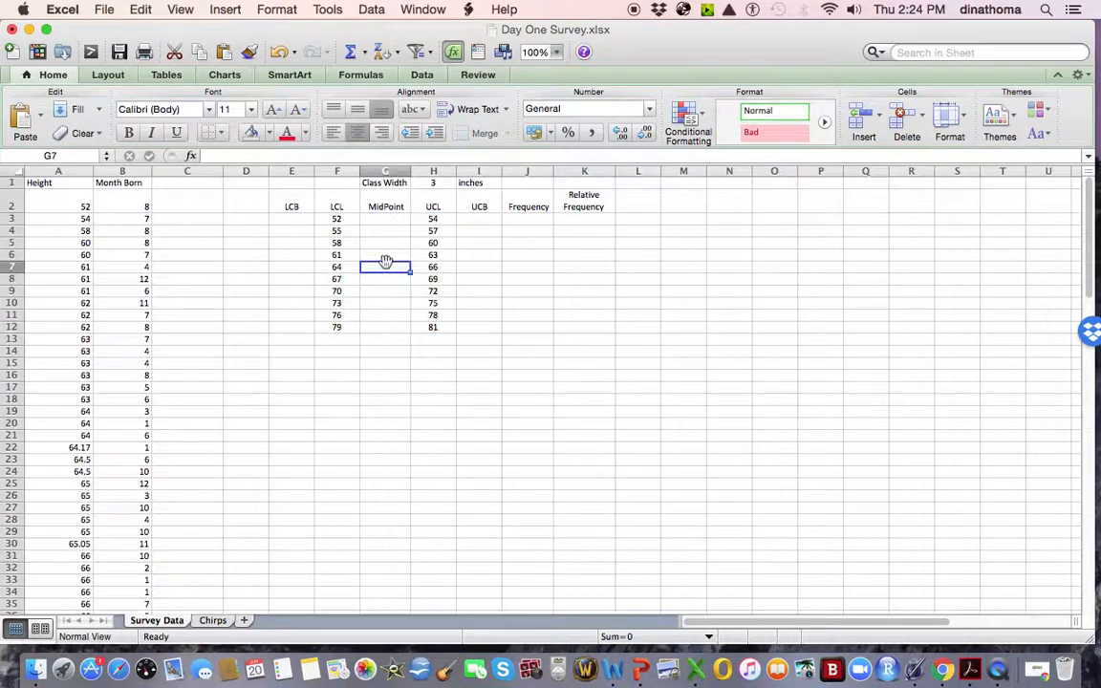
- Enter the midpoint formula =(F3+H3)/2 in cell G3
left_click(378, 218)
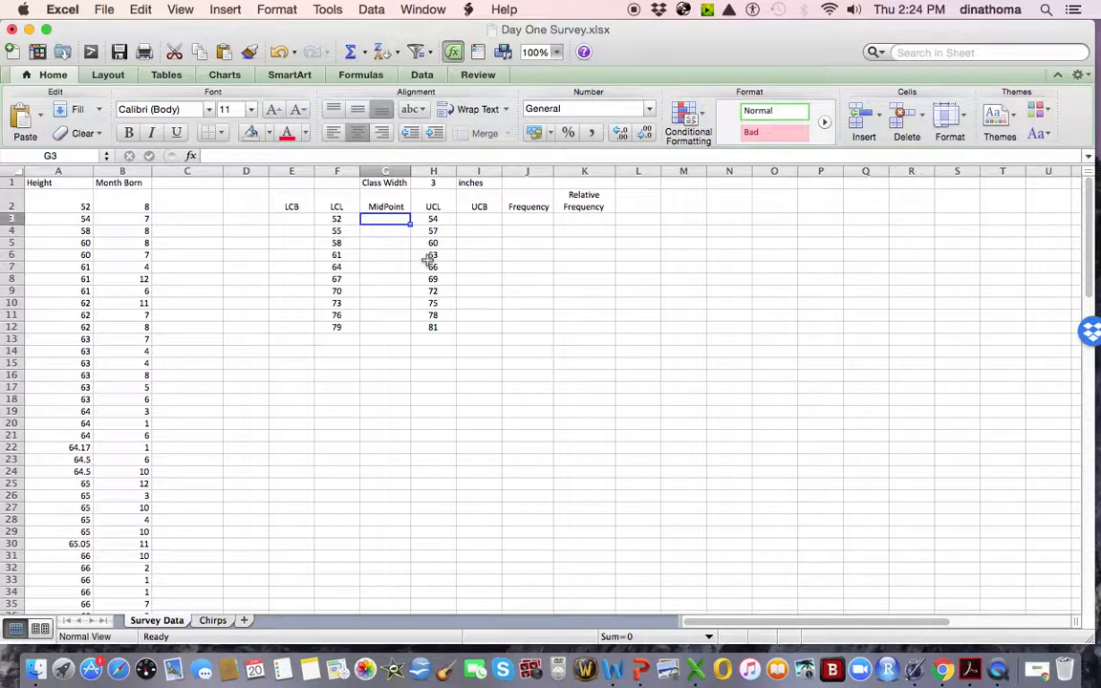
type("=")
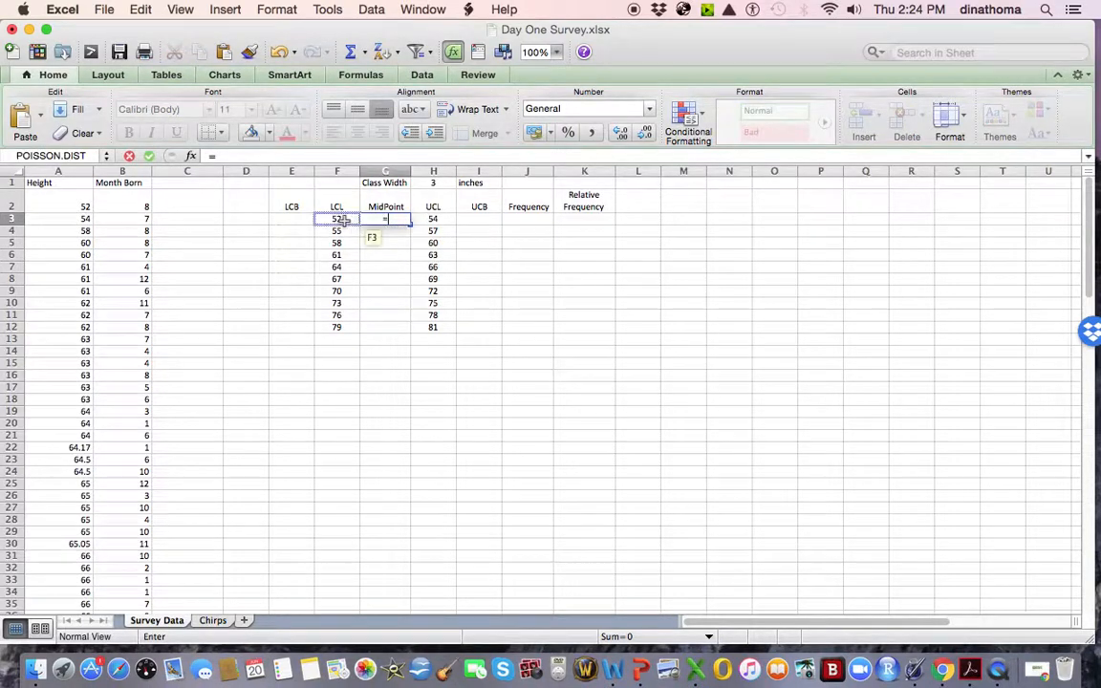
left_click(337, 219)
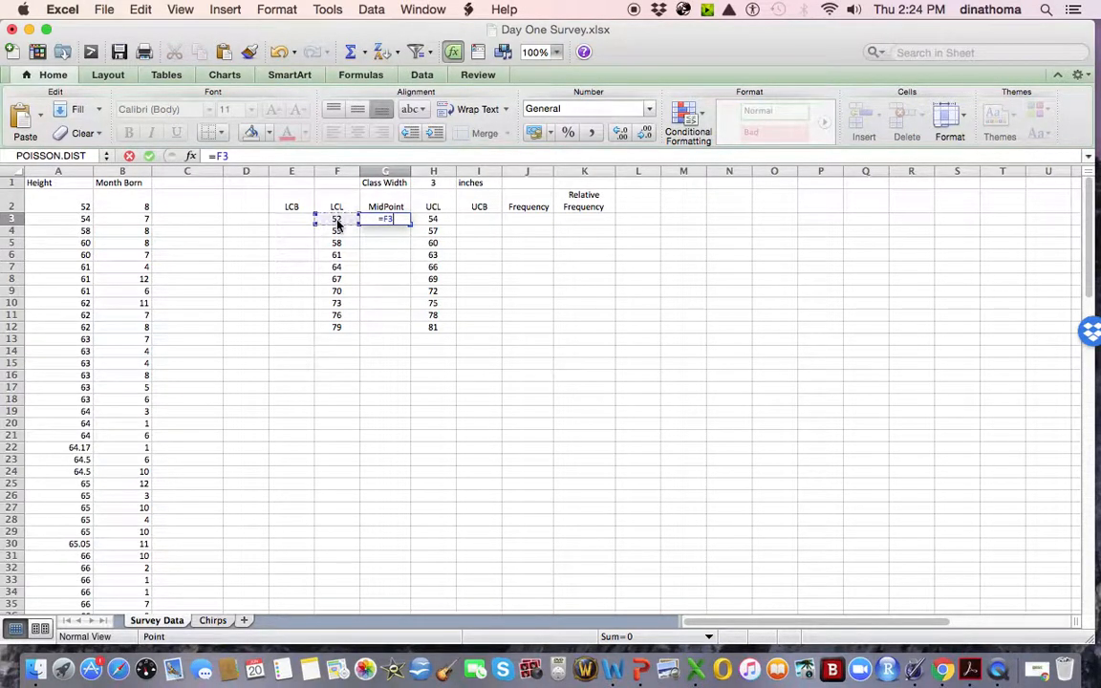
key("BackSpace")
key("BackSpace")
type("(")
left_click(337, 219)
type("+")
left_click(445, 218)
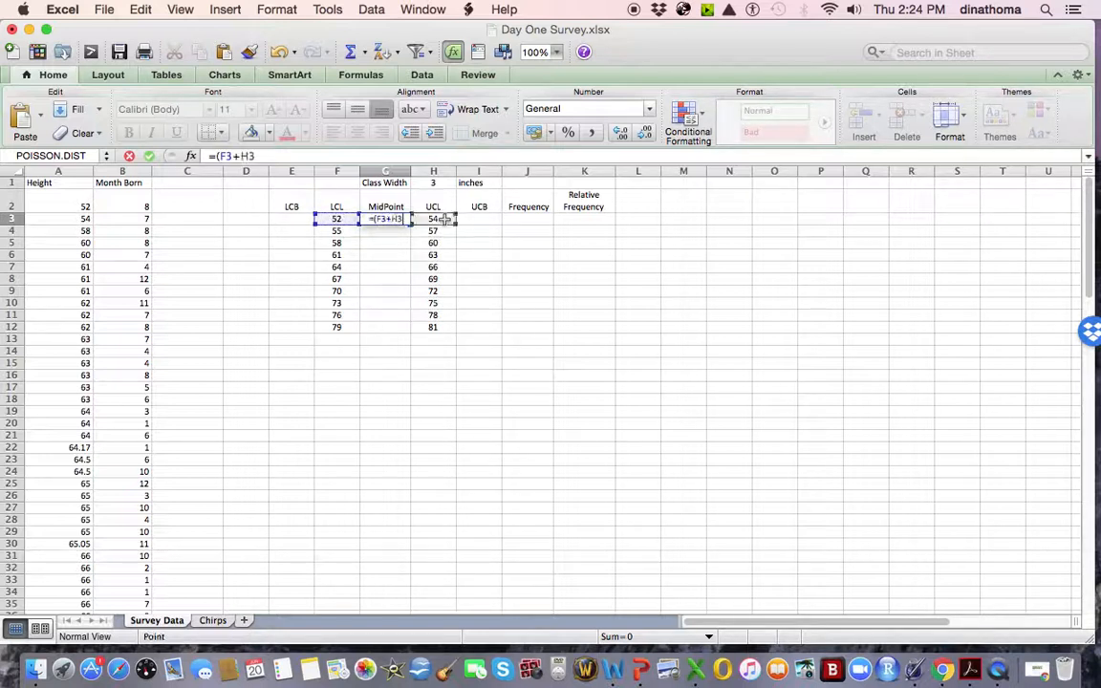
left_click(270, 156)
type(")/2")
key("Return")
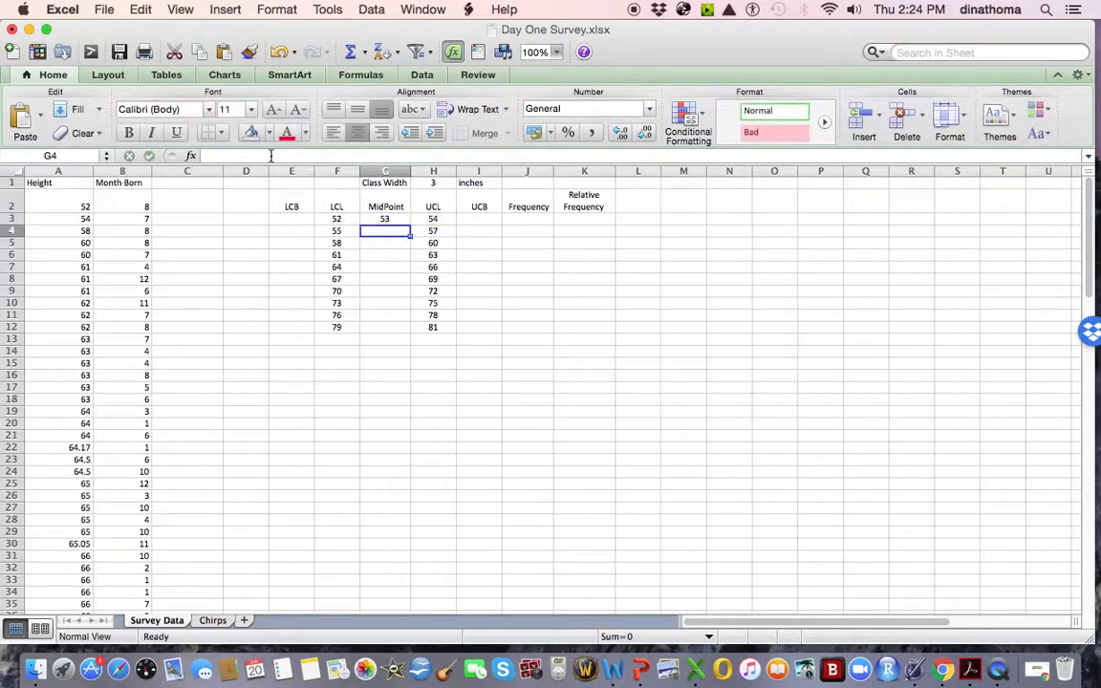
- Fill the midpoint formula from cell G3 down to G12 and check the copied formulas
left_click(373, 219)
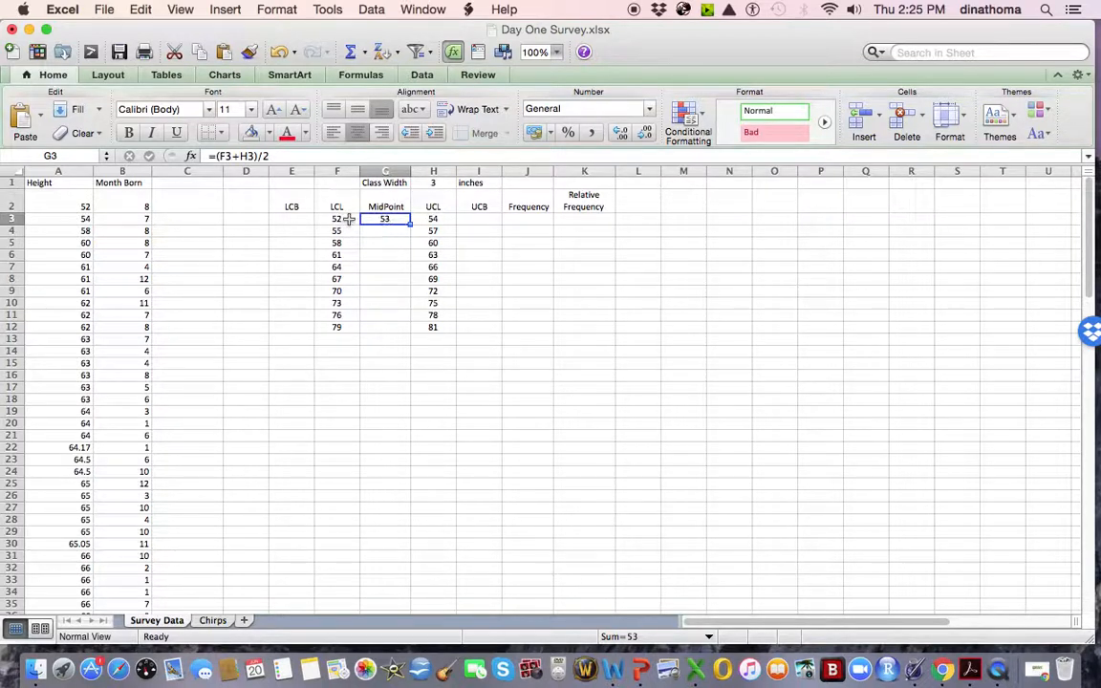
left_click_drag(412, 226, 409, 333)
left_click(383, 231)
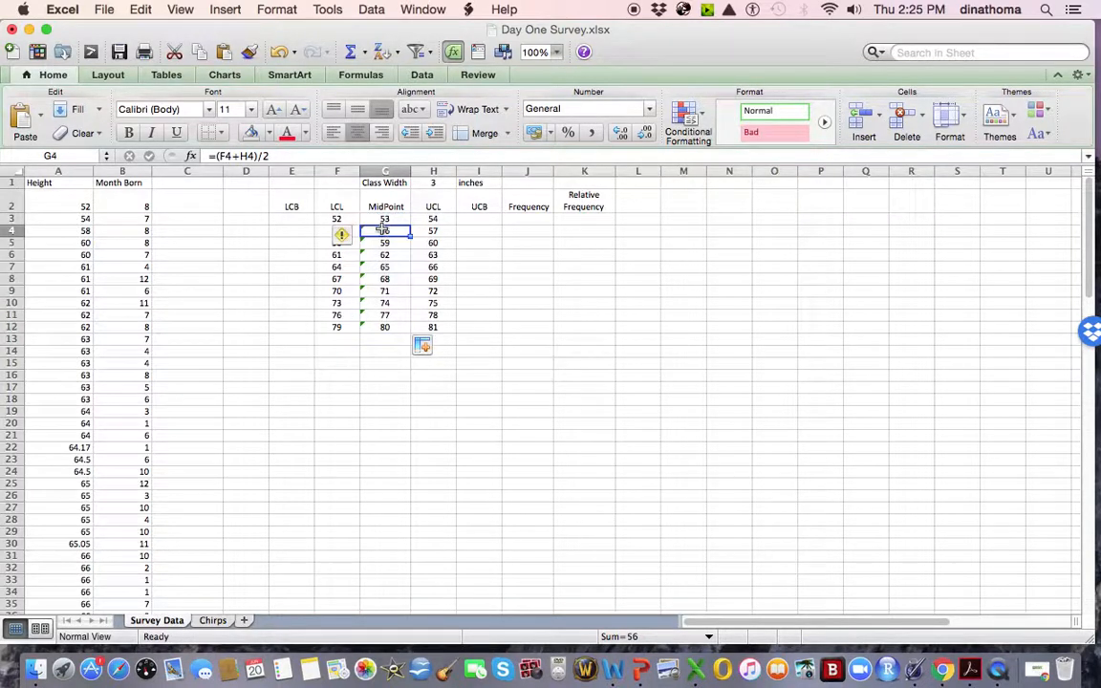
left_click(383, 242)
left_click(382, 255)
key("Down")
key("Down")
key("Down")
key("Down")
key("Down")
key("Down")
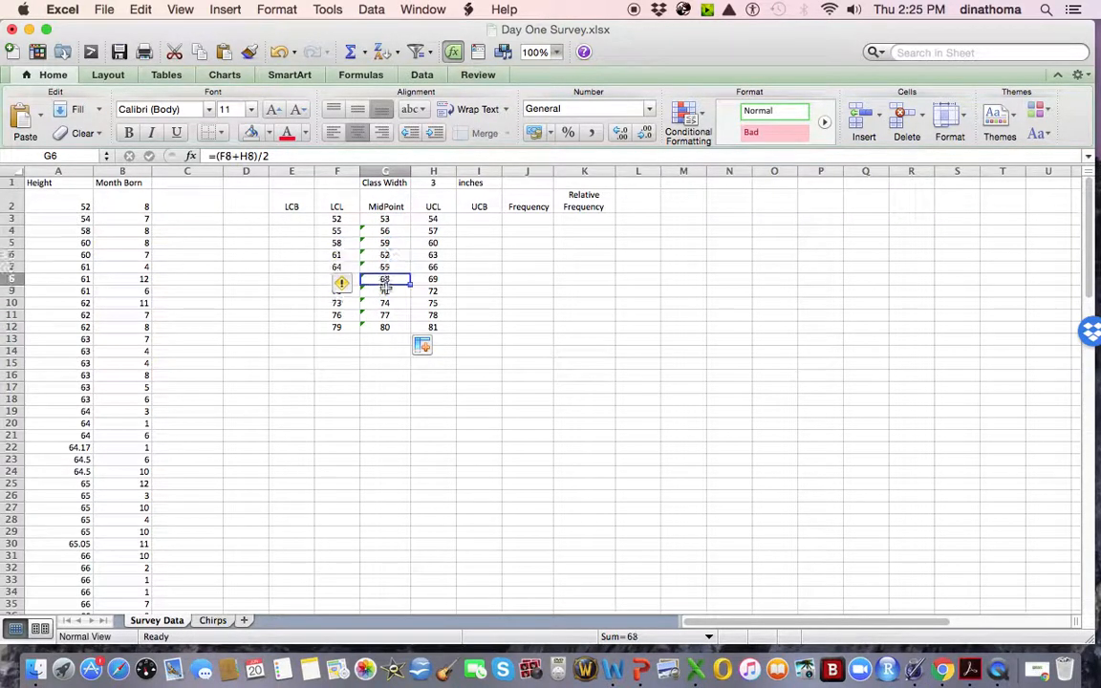
- Inspect the error warning on the midpoint formula in cell G4 and compare it with the formula in G3
left_click(382, 232)
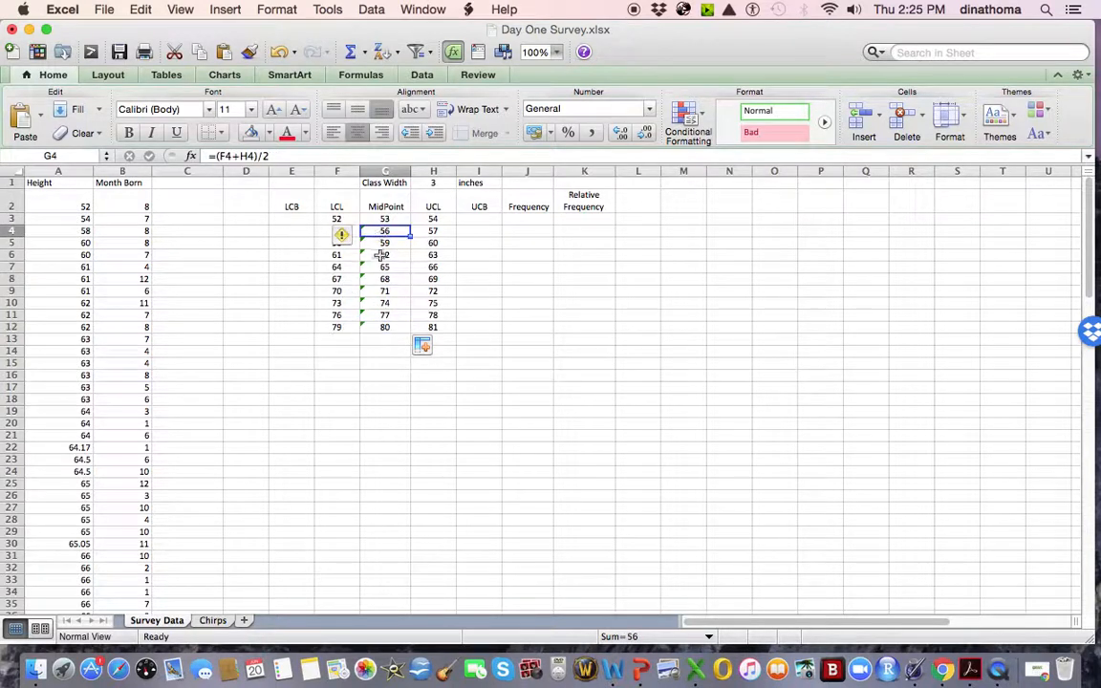
left_click(342, 234)
key("Escape")
key("Up")
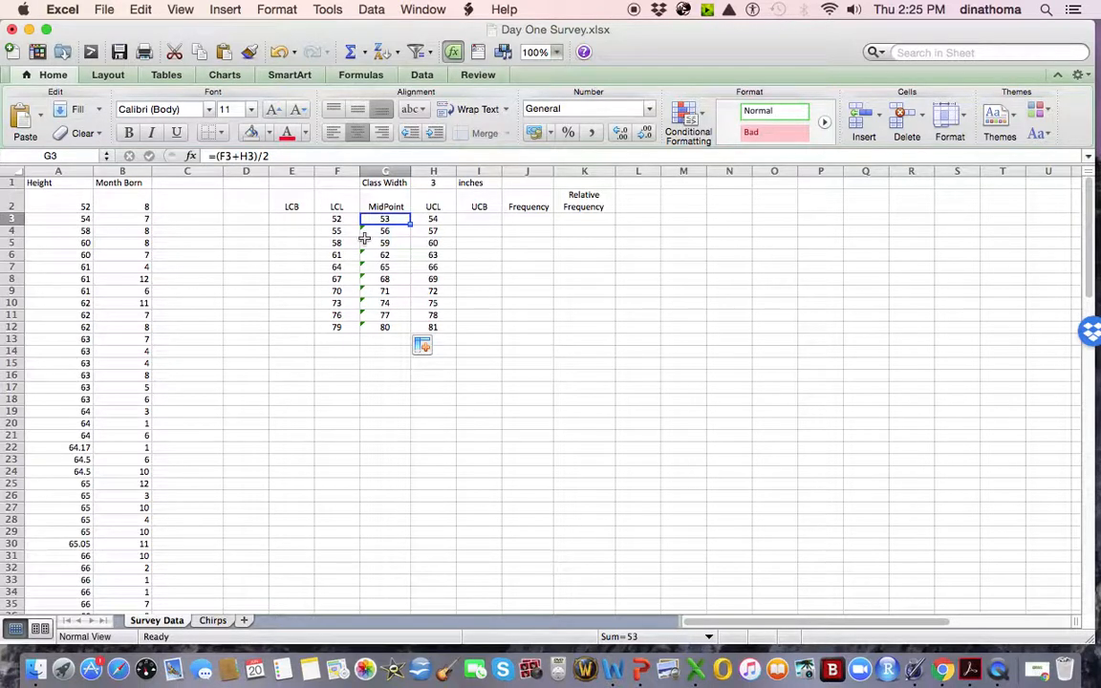
- Enter the first upper class boundary formula =(H3+F4)/2 in cell I3 from the UCL and the next class's LCL
left_click_drag(337, 221, 336, 332)
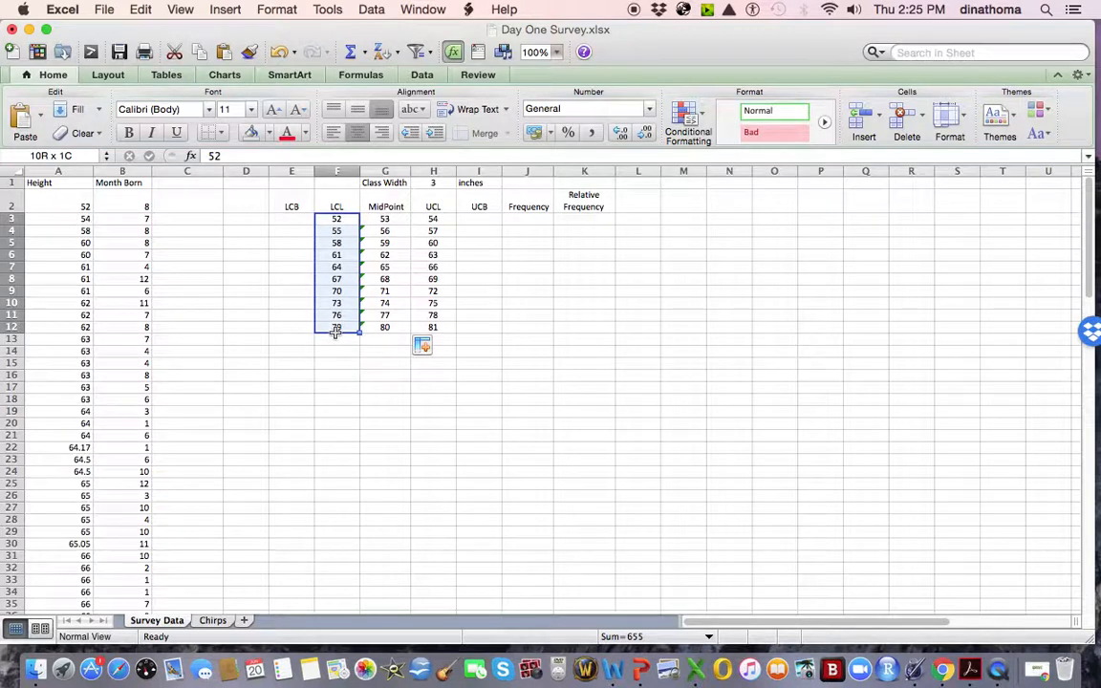
left_click_drag(432, 219, 430, 328)
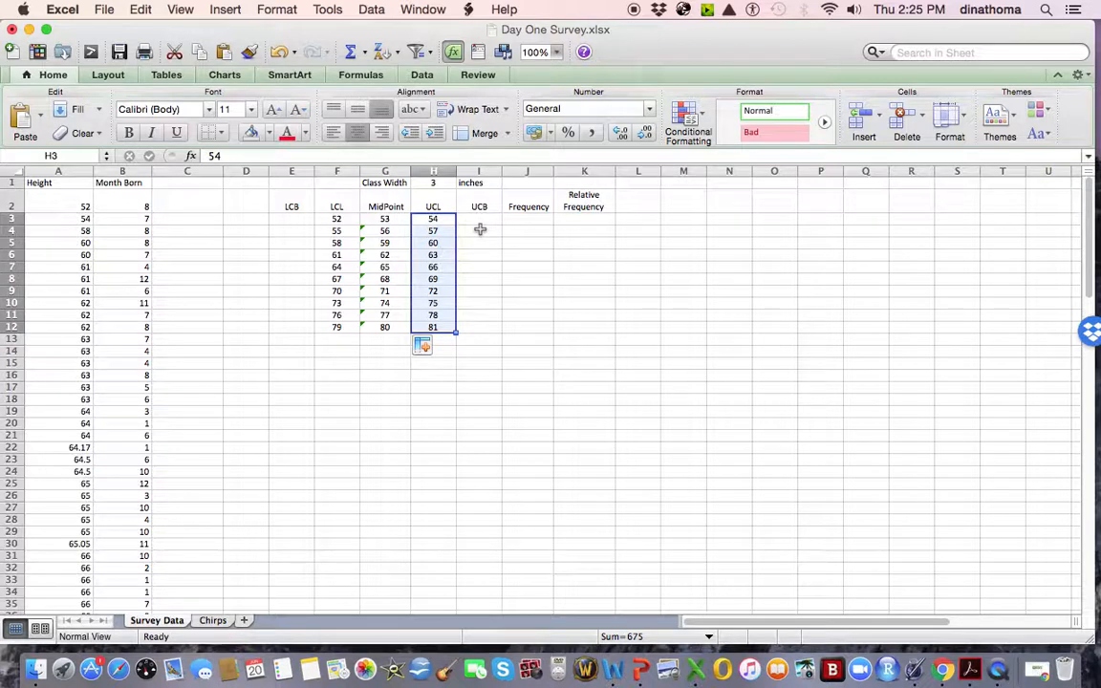
left_click(479, 218)
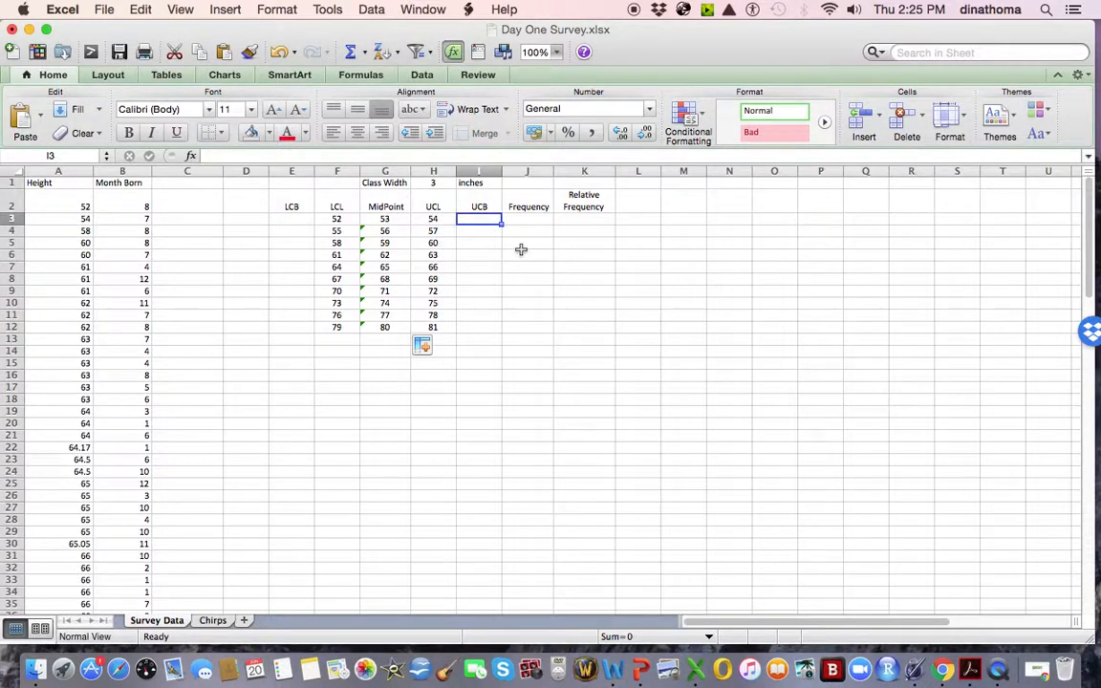
type("=")
left_click(496, 240)
left_click(435, 218)
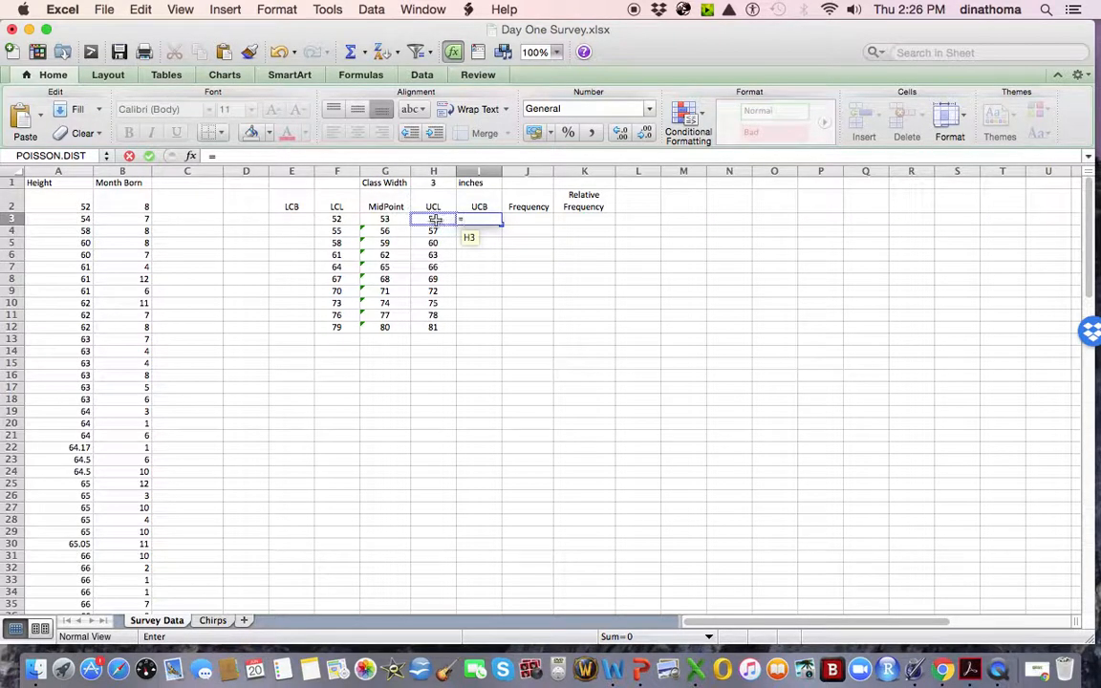
left_click(435, 220)
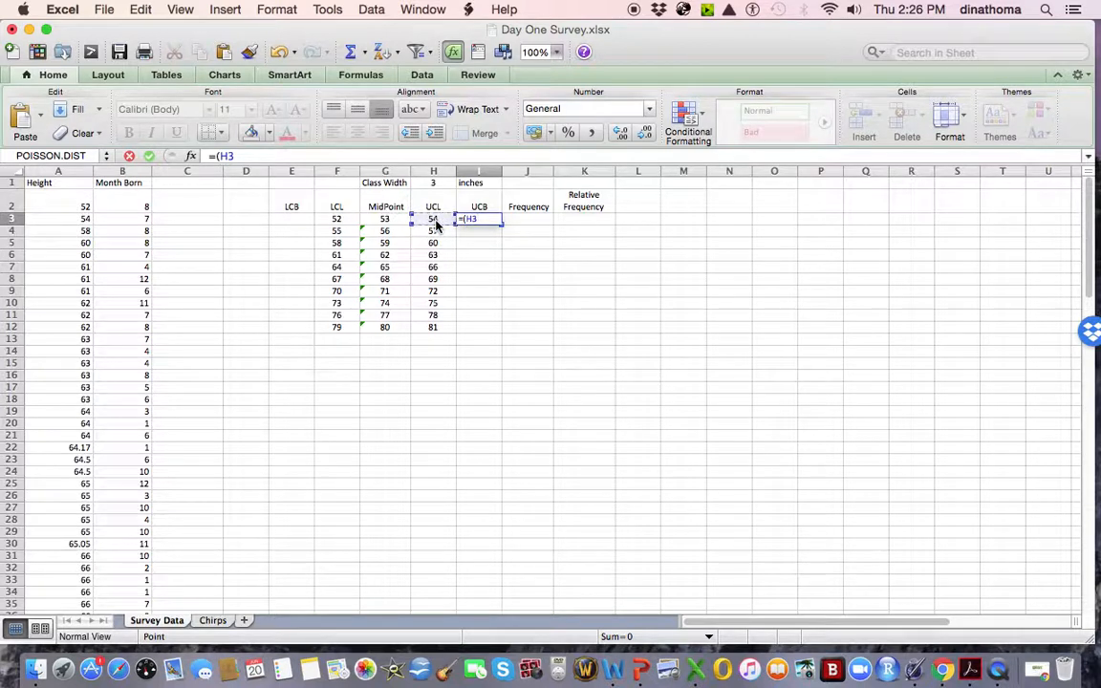
type("+")
left_click(334, 231)
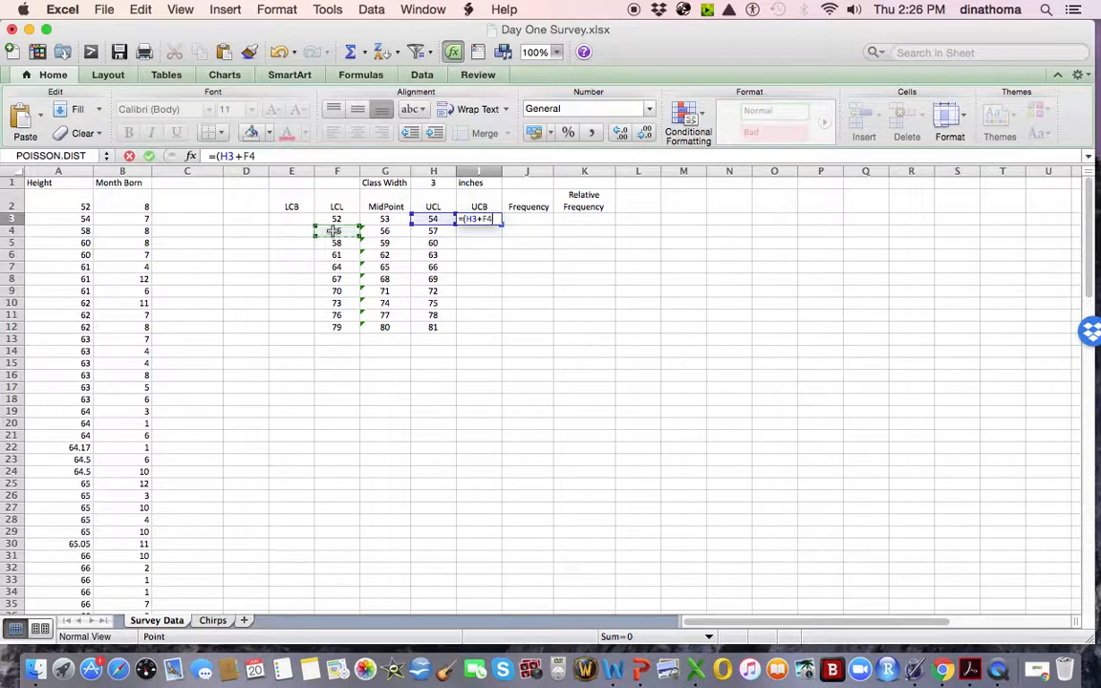
type(")")
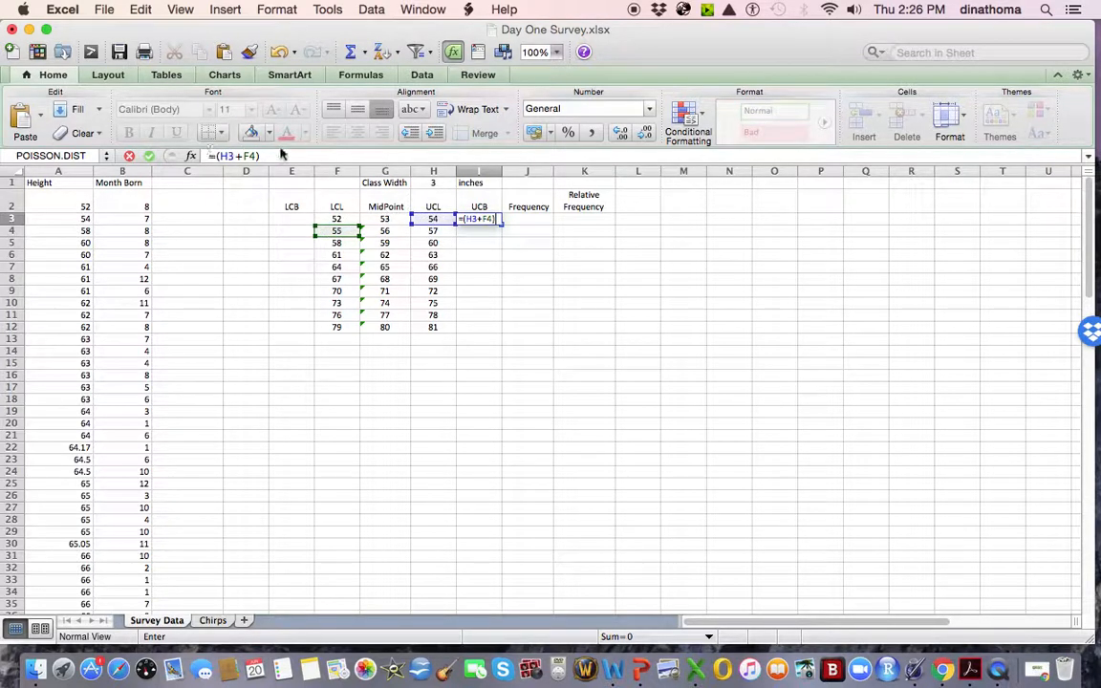
type("2")
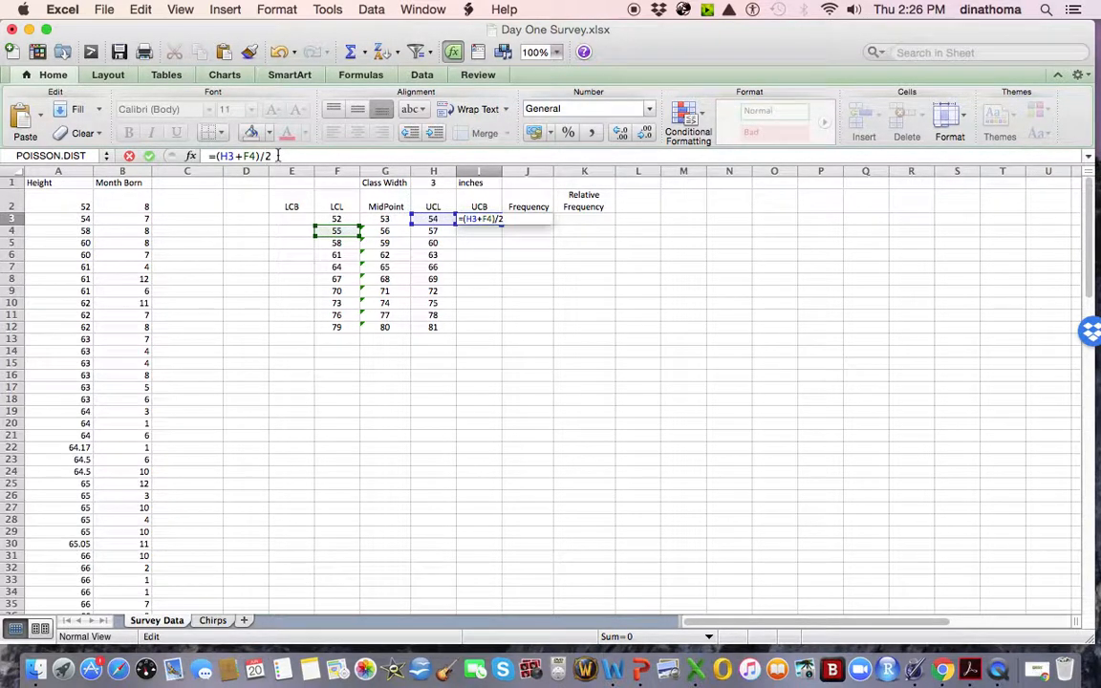
key("Return")
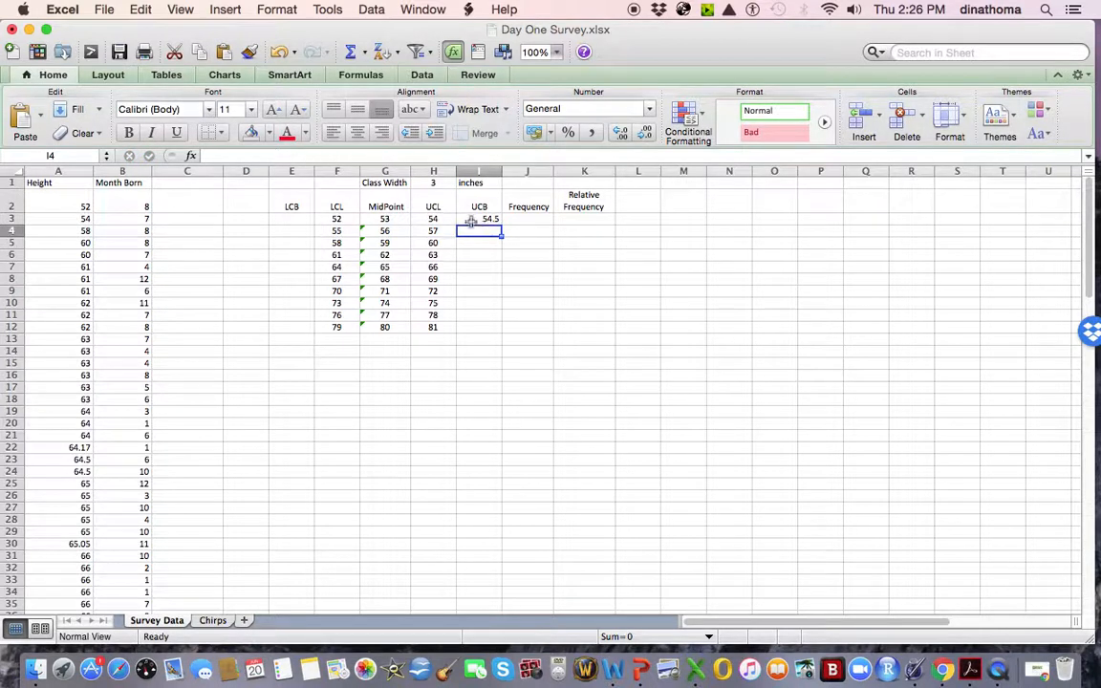
- Fill the upper class boundary formula from cell I3 down to I12 and check the copied formulas through I11
left_click(490, 220)
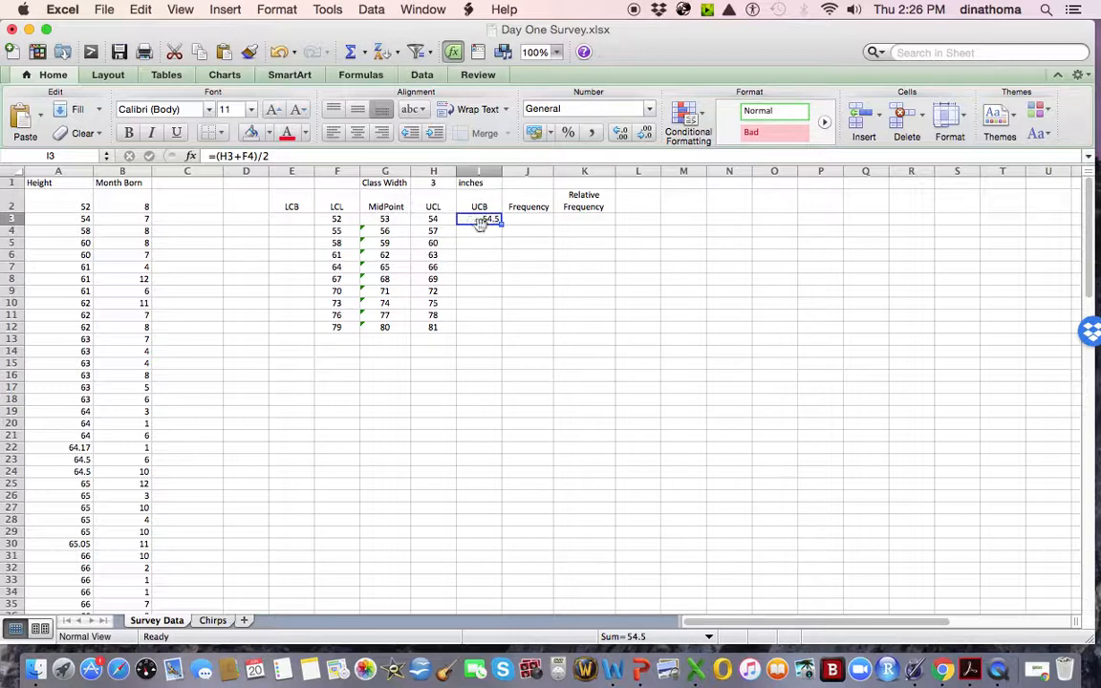
left_click_drag(503, 225, 501, 333)
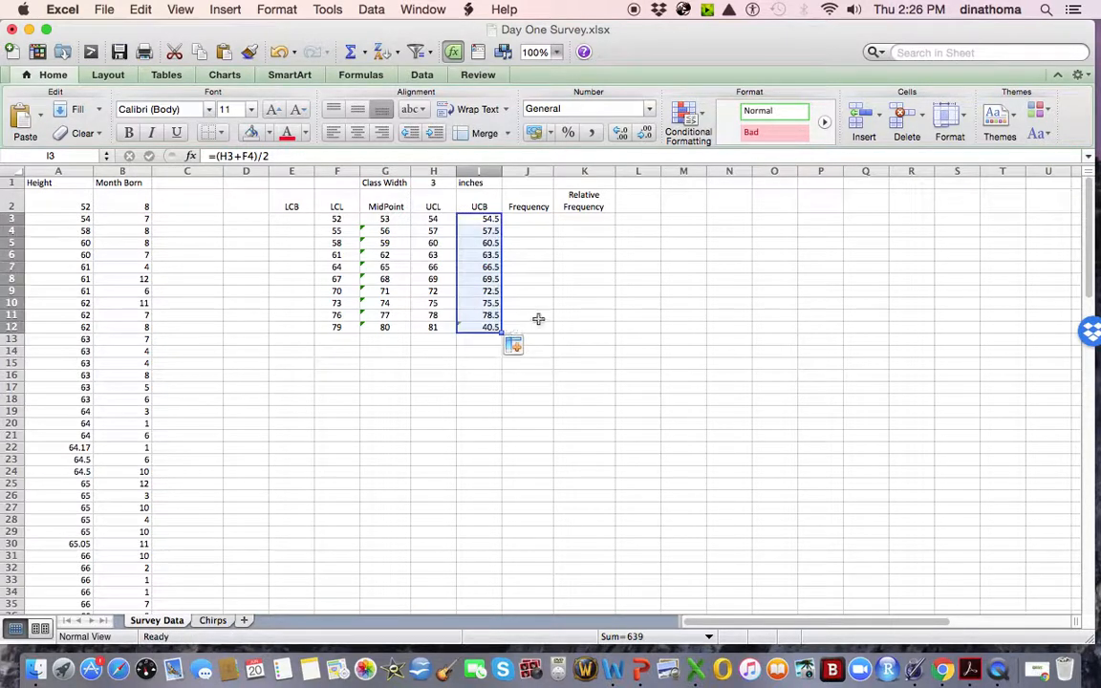
left_click(476, 231)
left_click(469, 243)
left_click(466, 255)
left_click(466, 267)
left_click(467, 280)
left_click(470, 290)
left_click(471, 304)
left_click(473, 316)
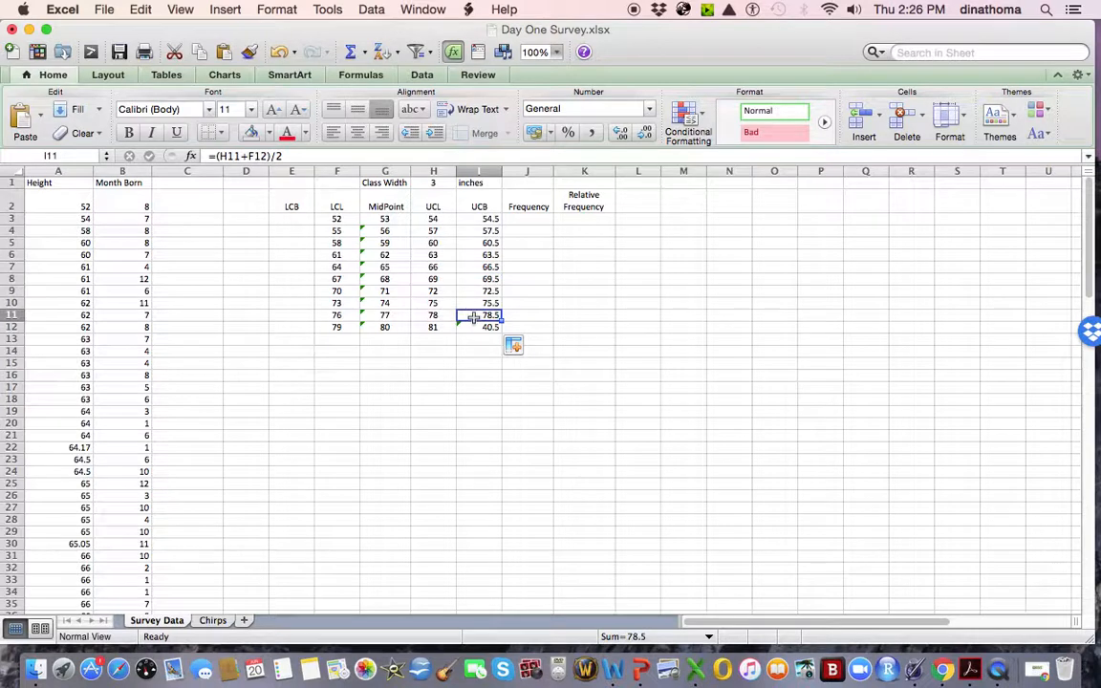
- Replace the last upper class boundary formula in cell I12 with =I11+H1
left_click(478, 327)
left_click(321, 158)
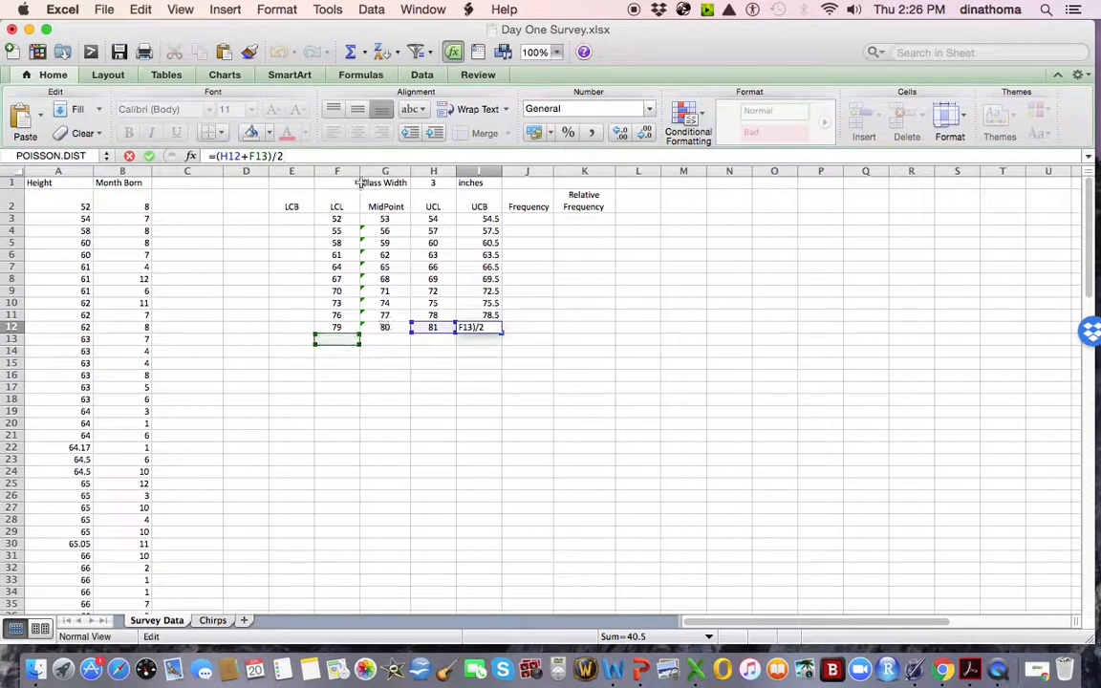
left_click_drag(293, 159, 227, 153)
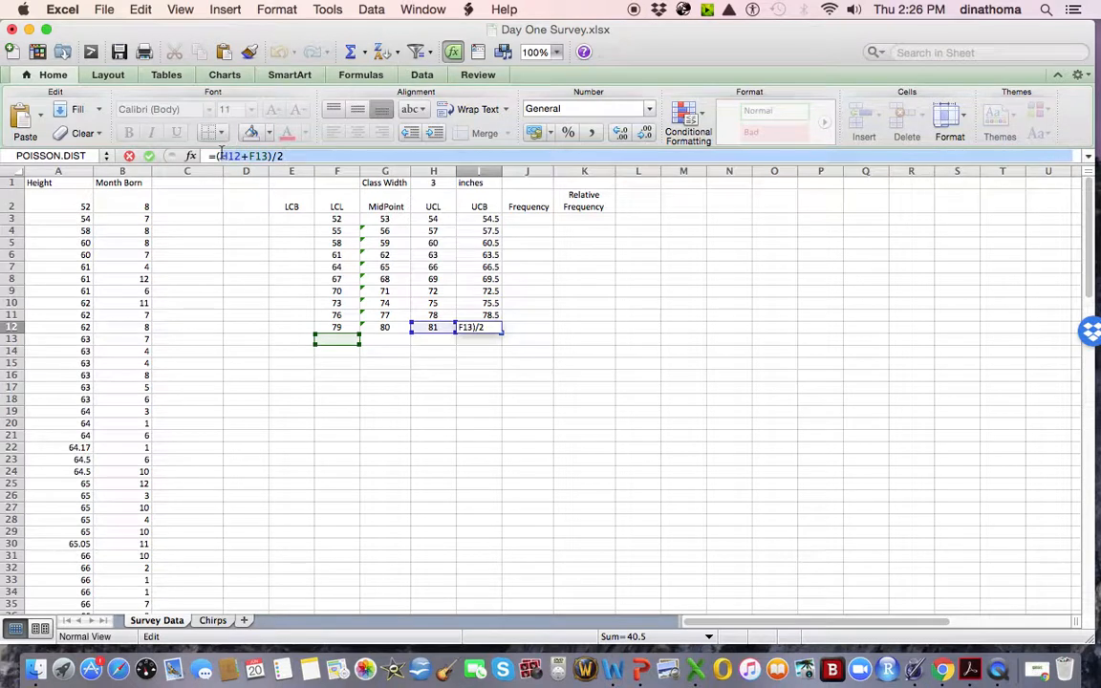
key("BackSpace")
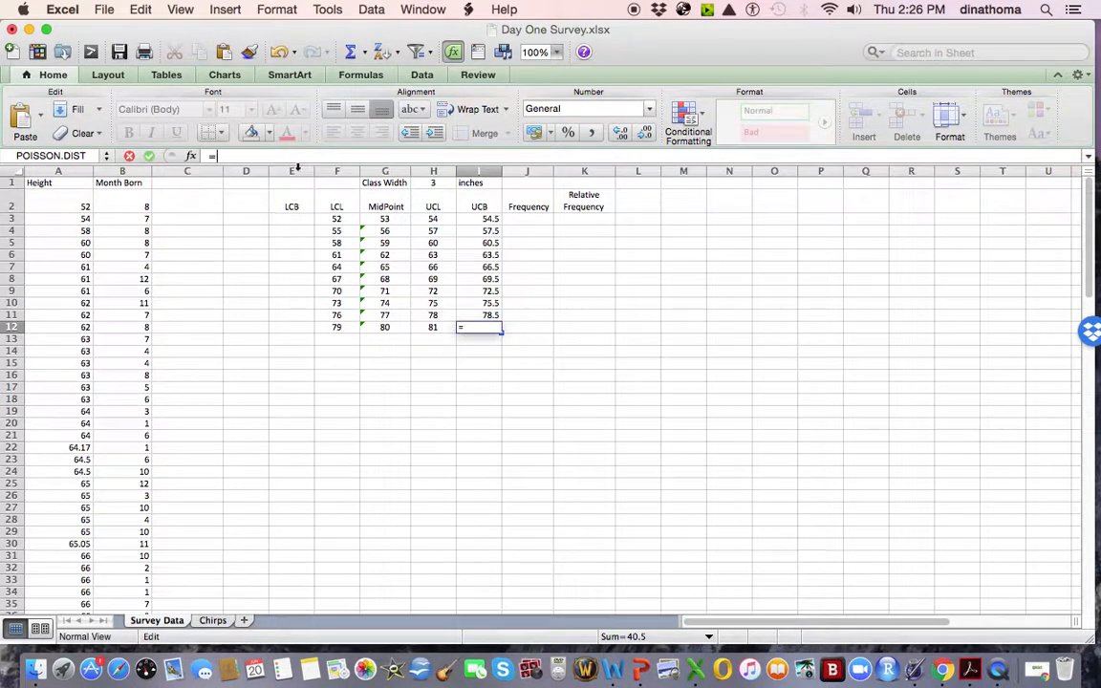
left_click(466, 315)
type("+")
left_click(435, 183)
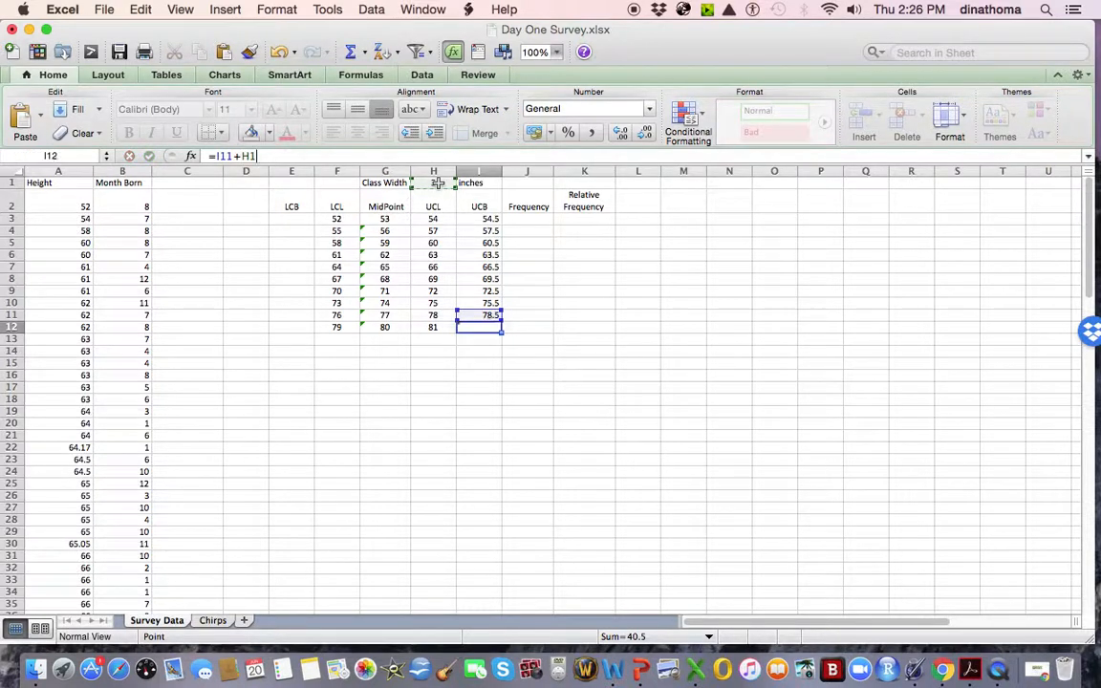
key("Return")
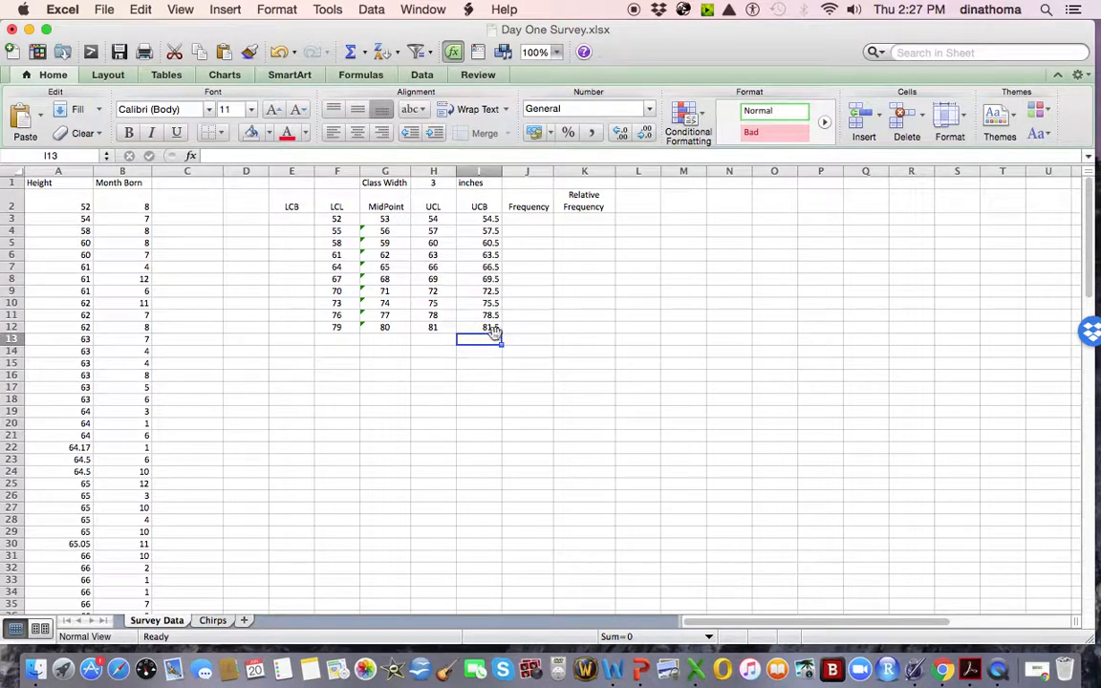
- Review which cells the first upper class boundary formula in I3 refers to
left_click(483, 219)
left_click(304, 155)
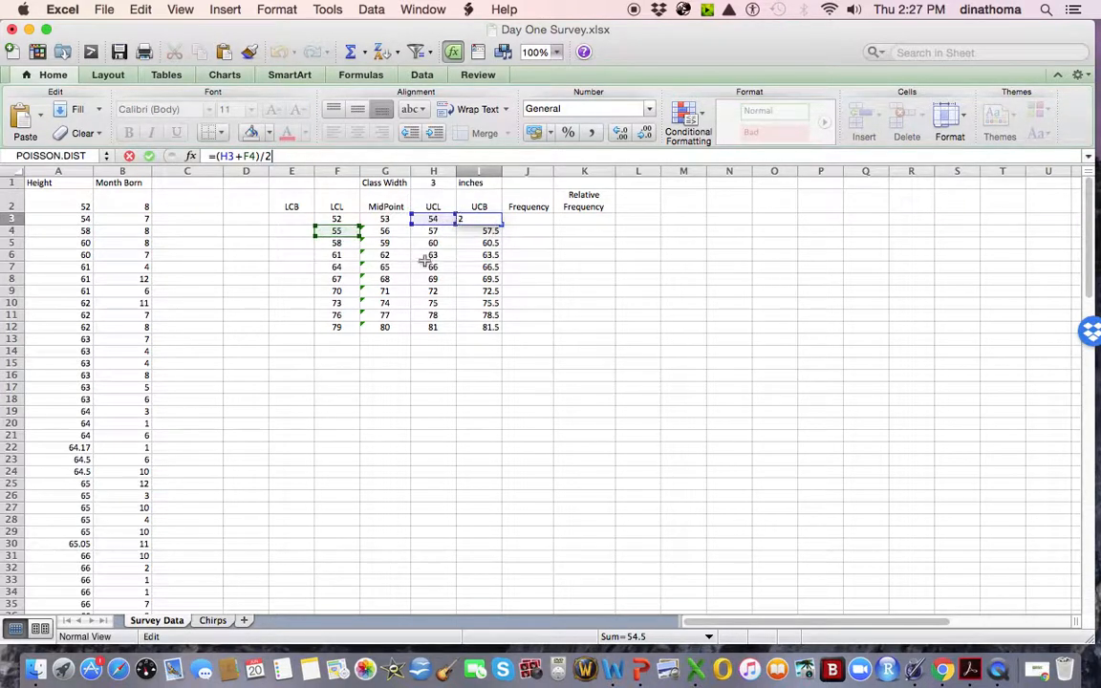
key("Return")
left_click(483, 220)
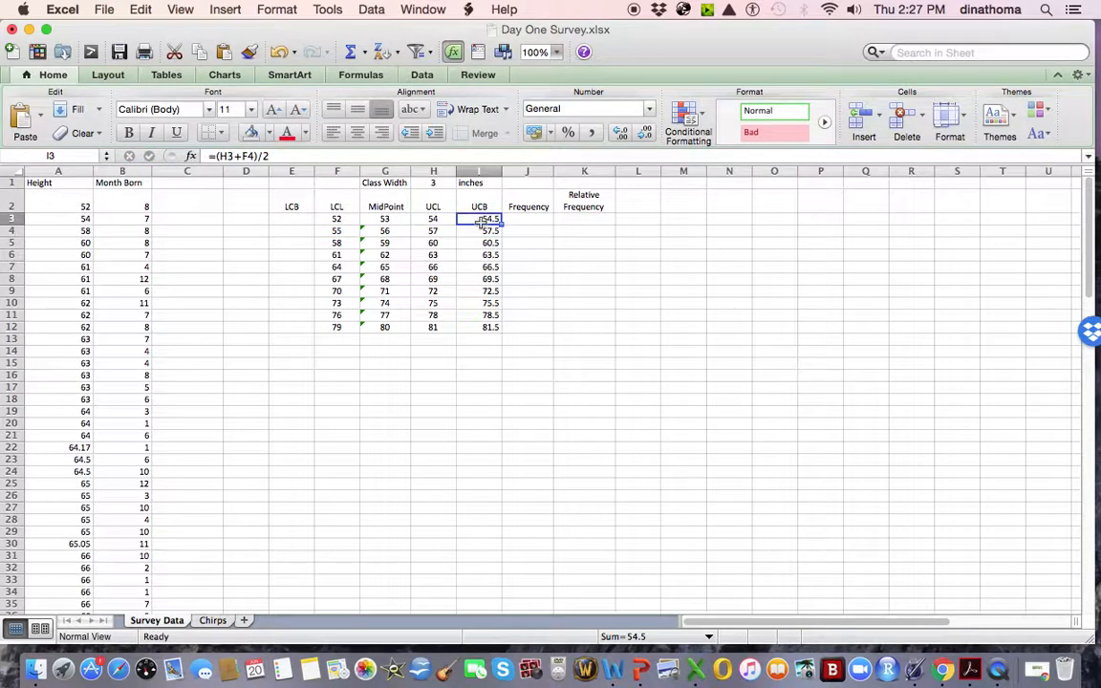
- Enter the formula =I3 in cell E4 as the second class's lower class boundary
left_click(293, 232)
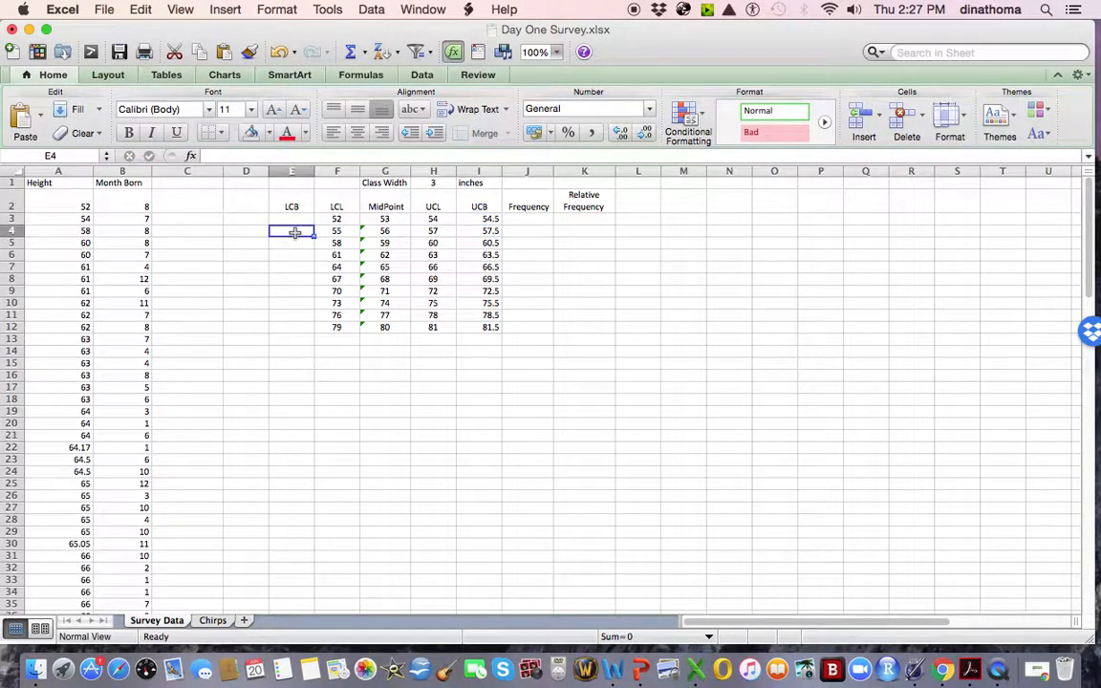
type("=")
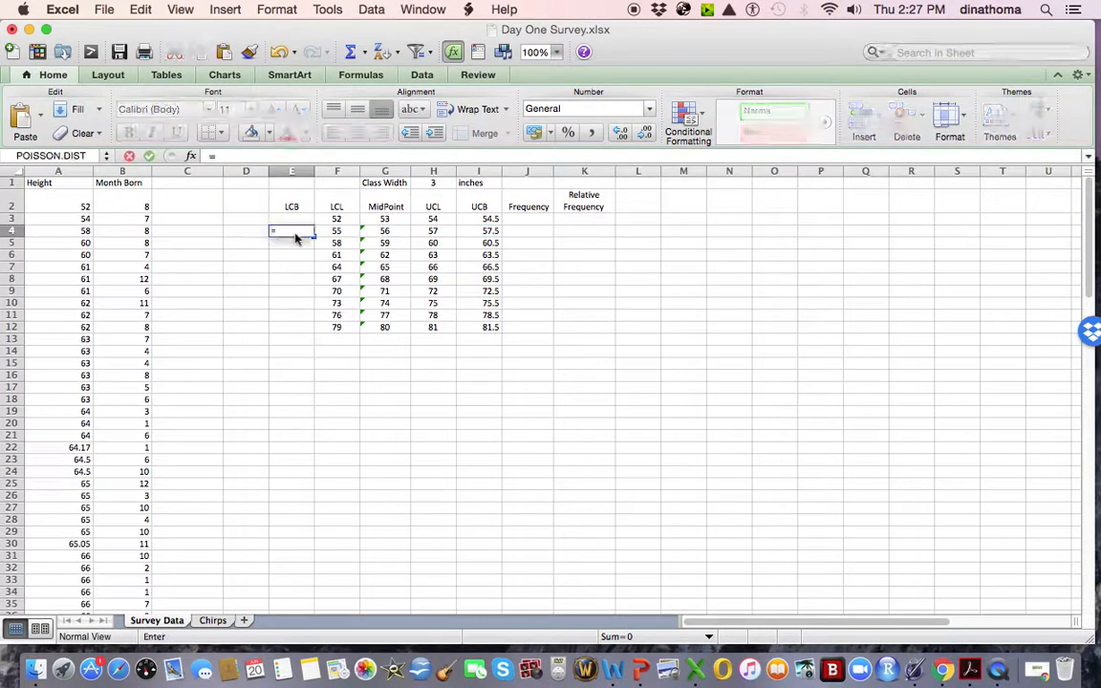
left_click(483, 220)
key("Return")
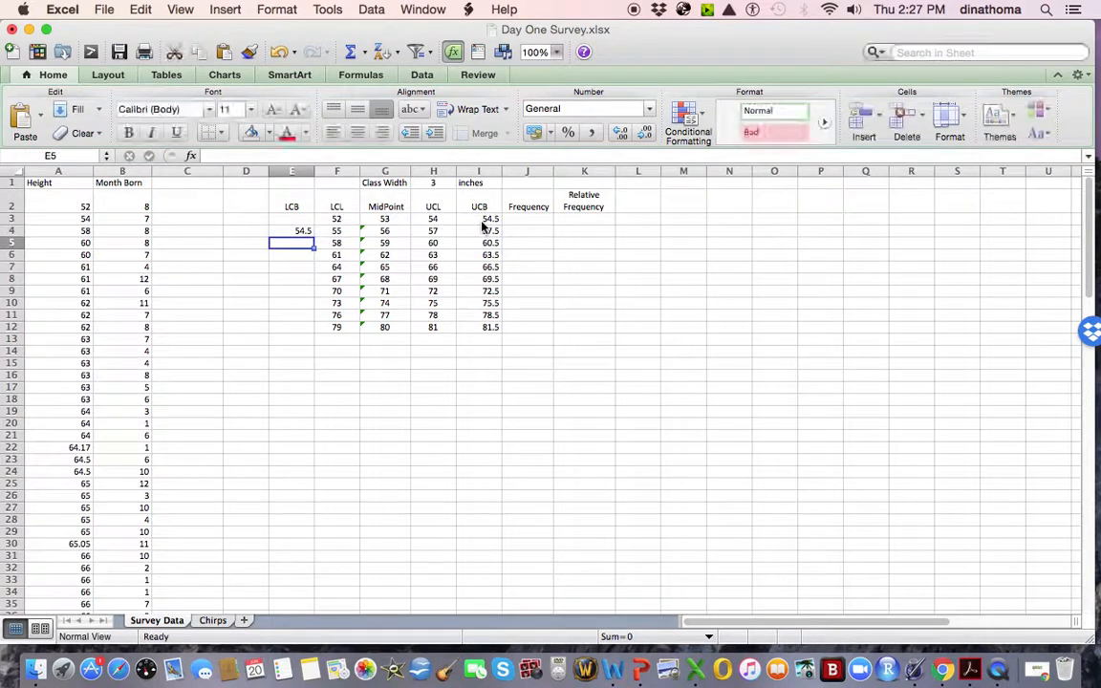
- Review the boundary formulas in E4 and I3 and which cells the I3 formula refers to
left_click(288, 230)
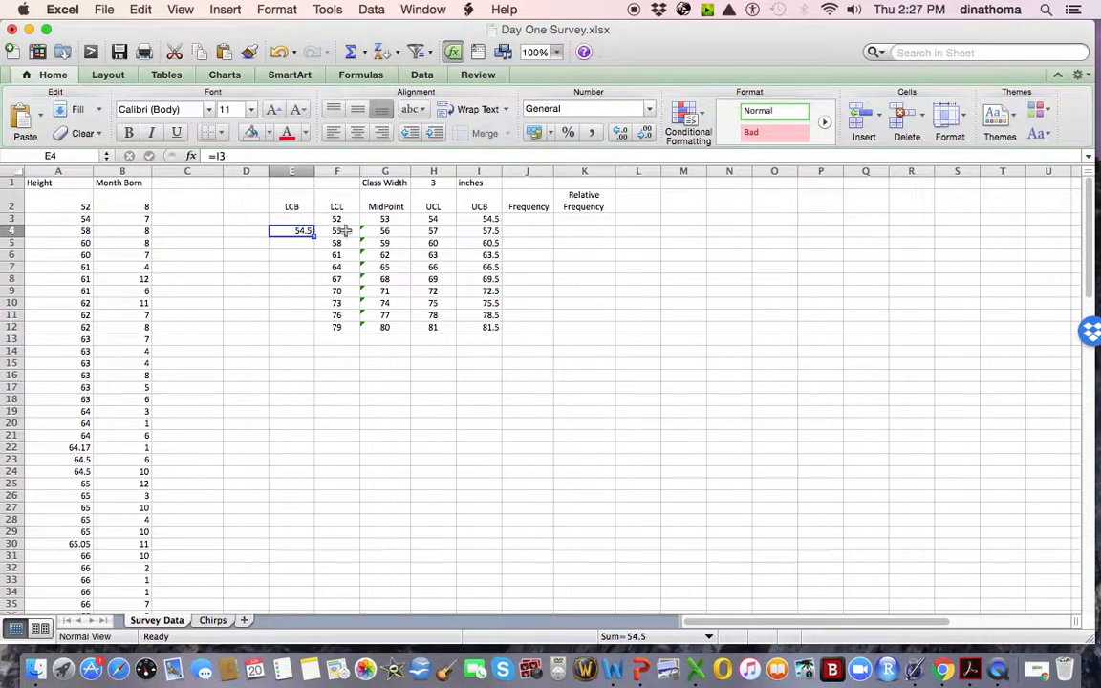
left_click(482, 219)
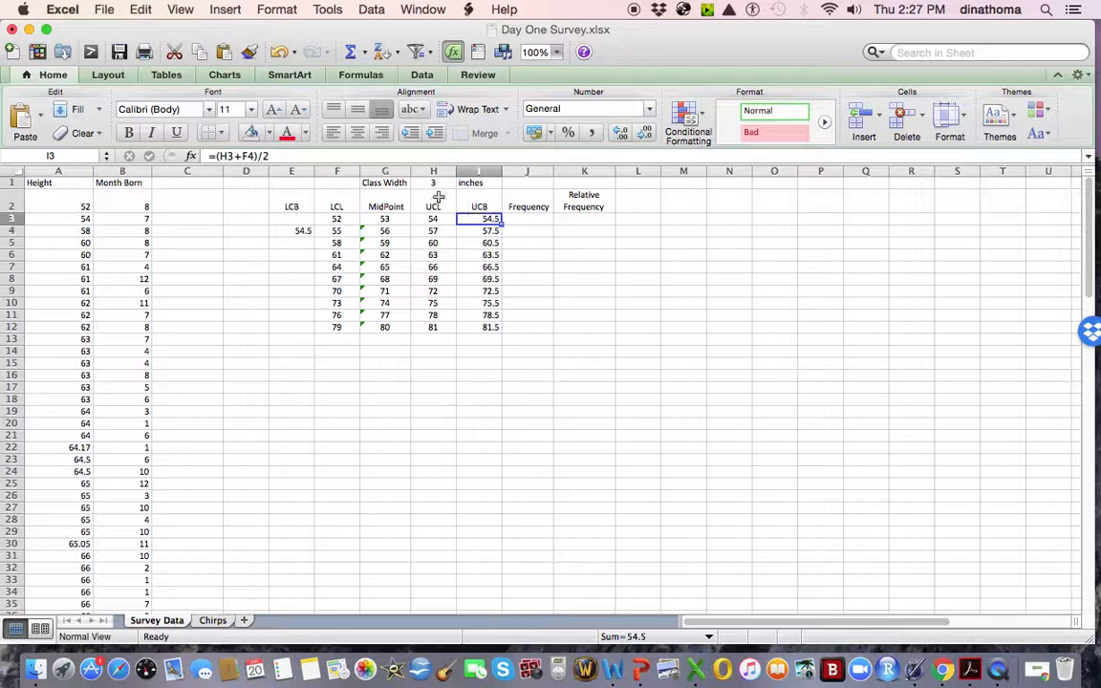
left_click(300, 158)
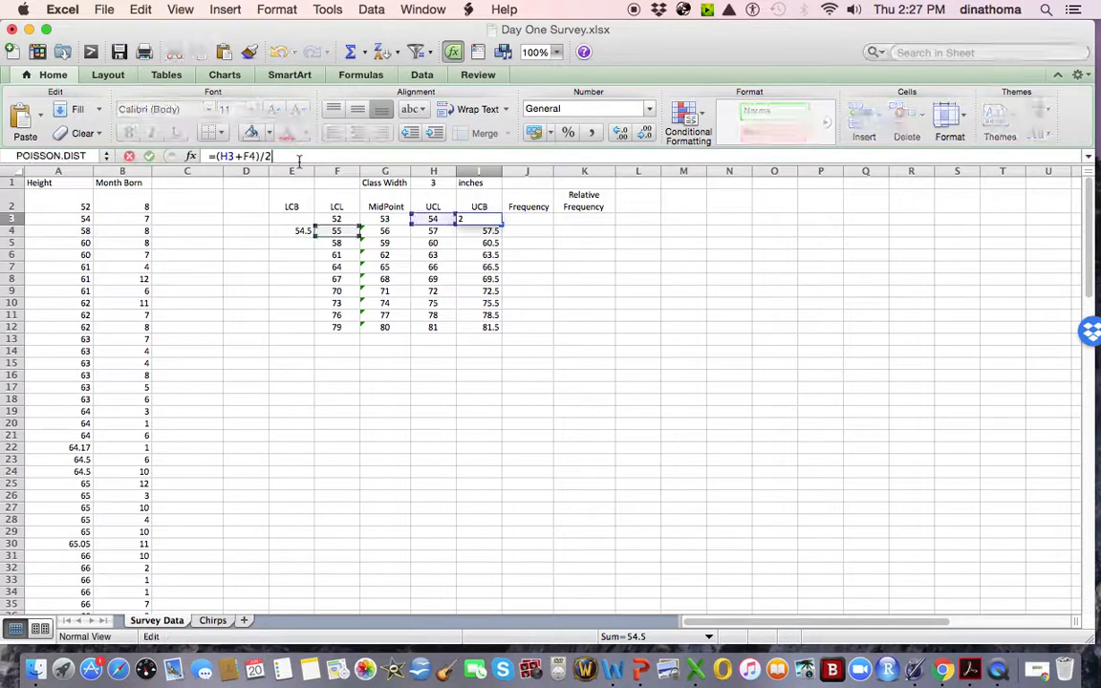
key("Return")
- Fill the lower class boundary formula from cell E4 down to E12 and check the copied formula in E12
left_click(295, 241)
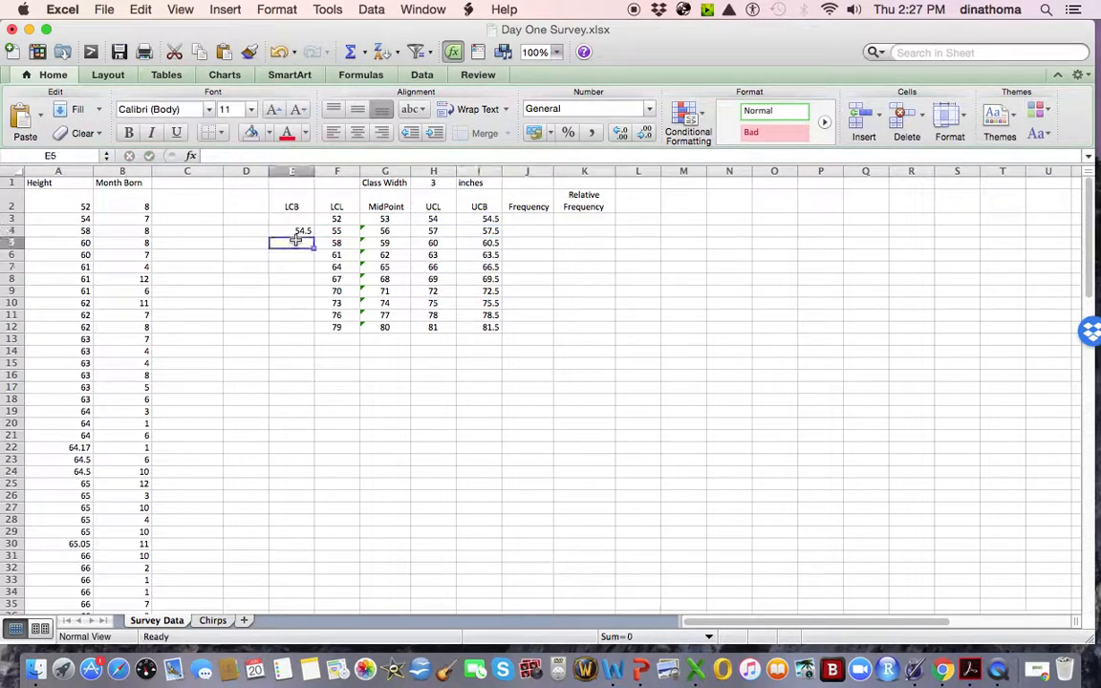
left_click(298, 233)
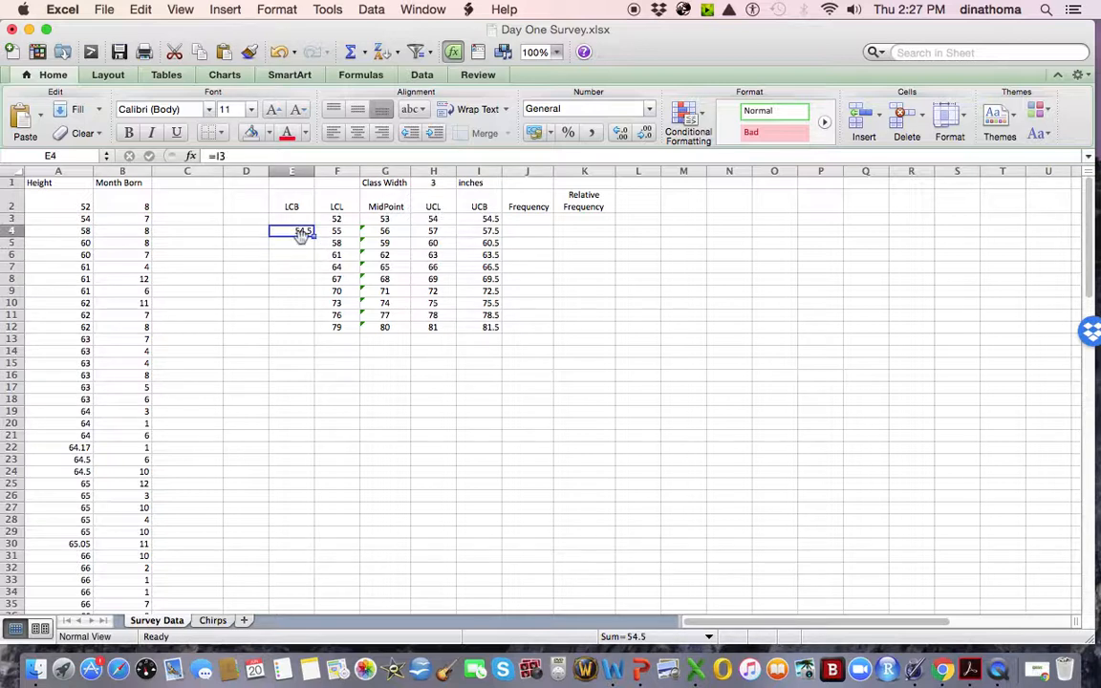
left_click_drag(317, 238, 314, 333)
left_click(300, 232)
left_click(306, 328)
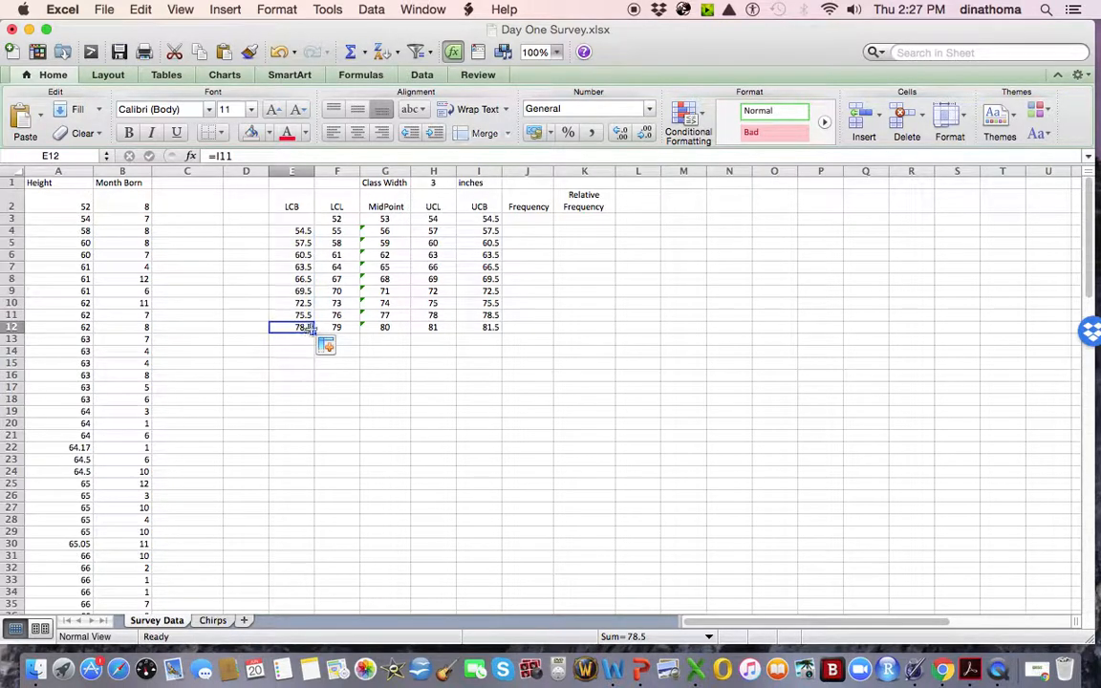
- Enter =E4-H1 in cell E3 as the first lower class boundary and review the class table E3:I12
left_click(294, 219)
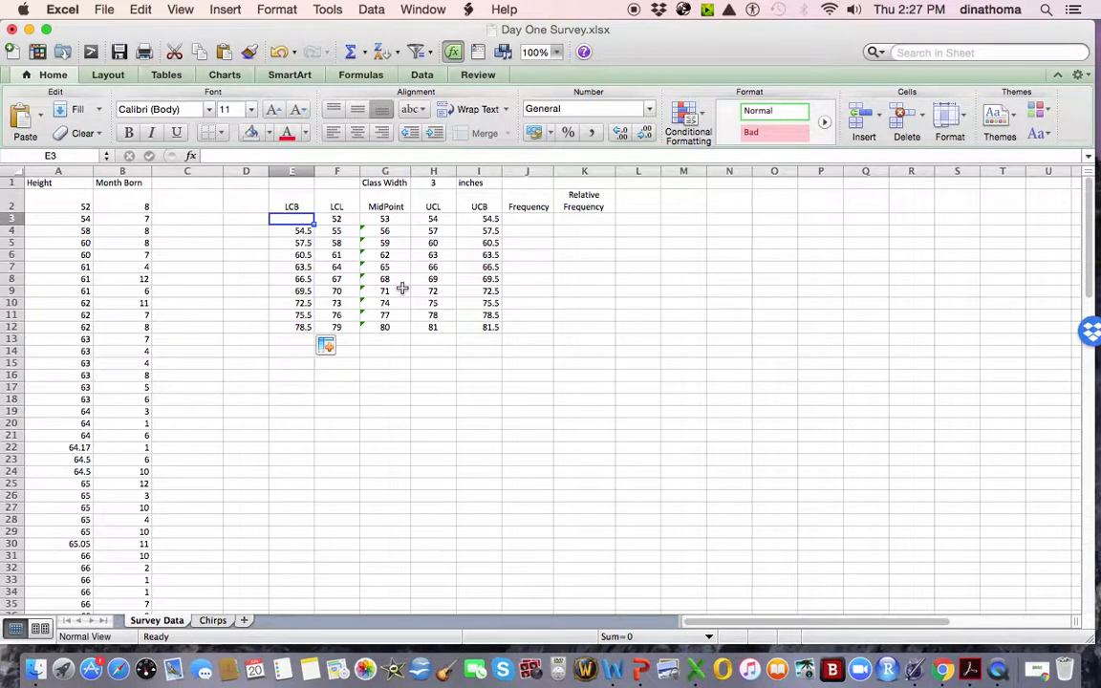
type("=")
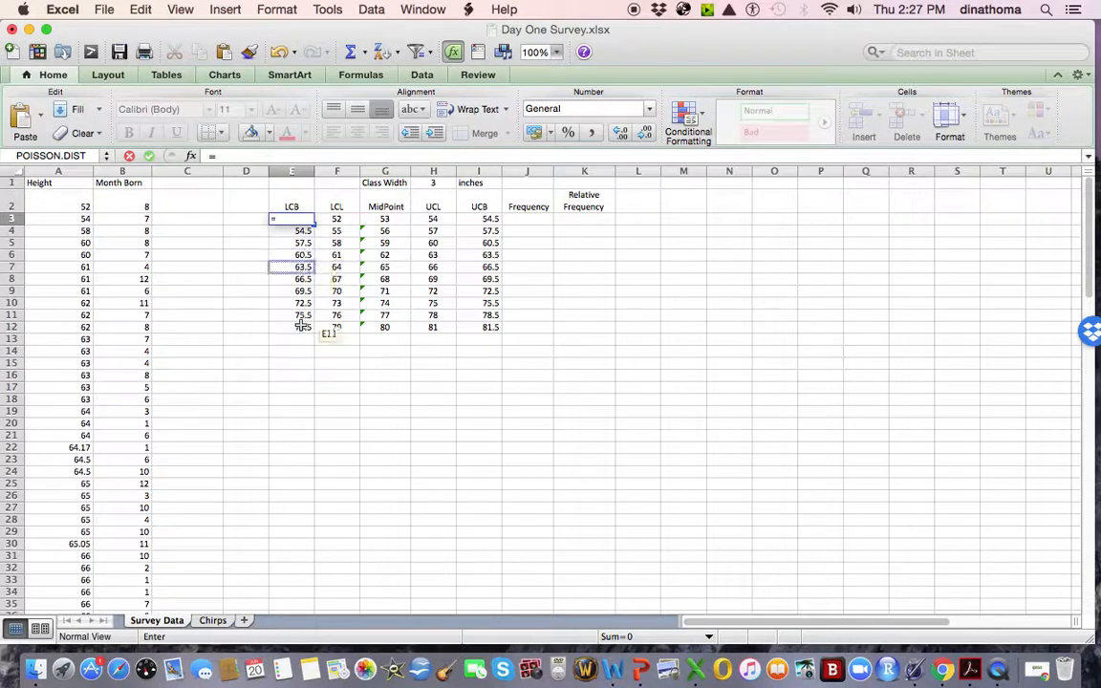
left_click(302, 236)
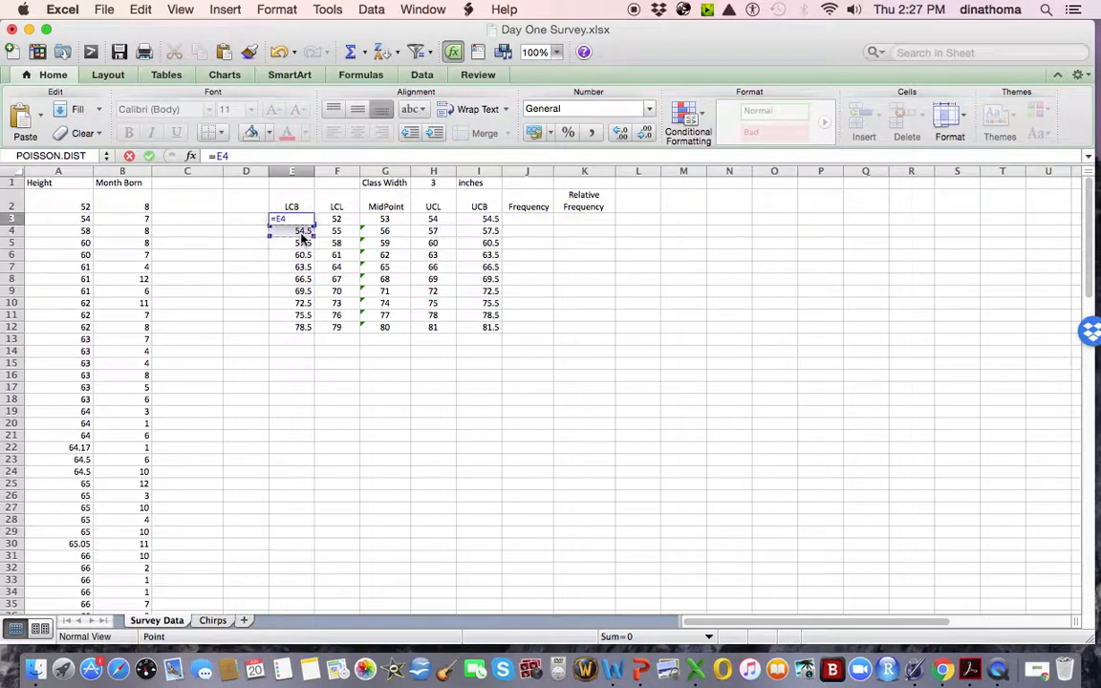
type("-")
left_click(428, 183)
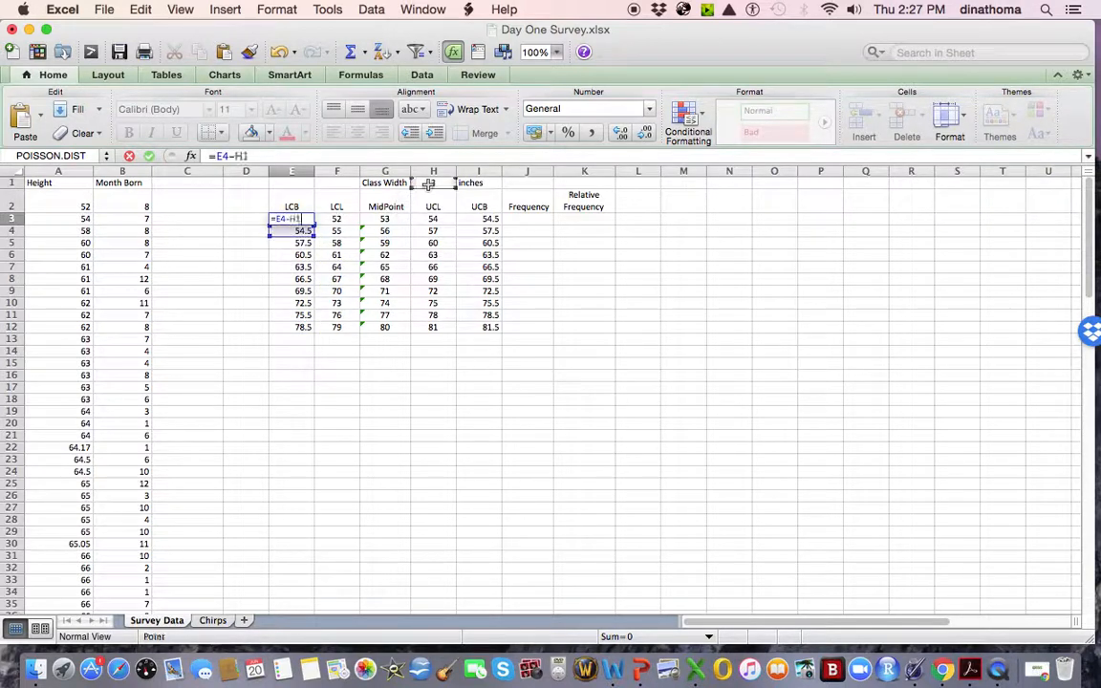
key("Return")
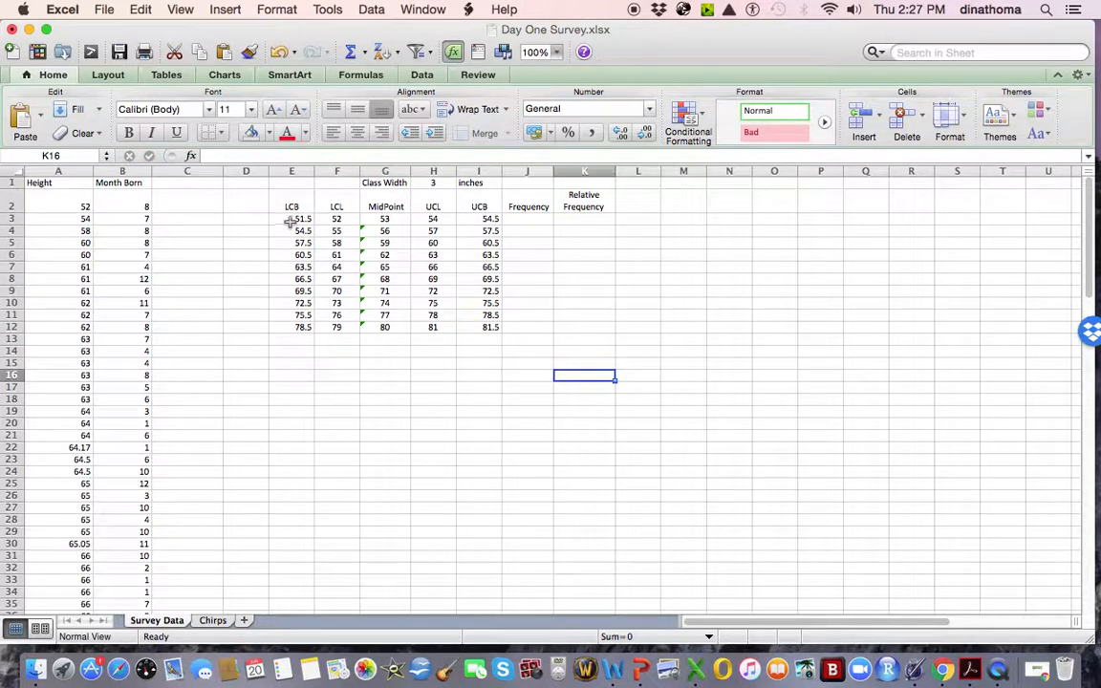
left_click_drag(291, 219, 471, 330)
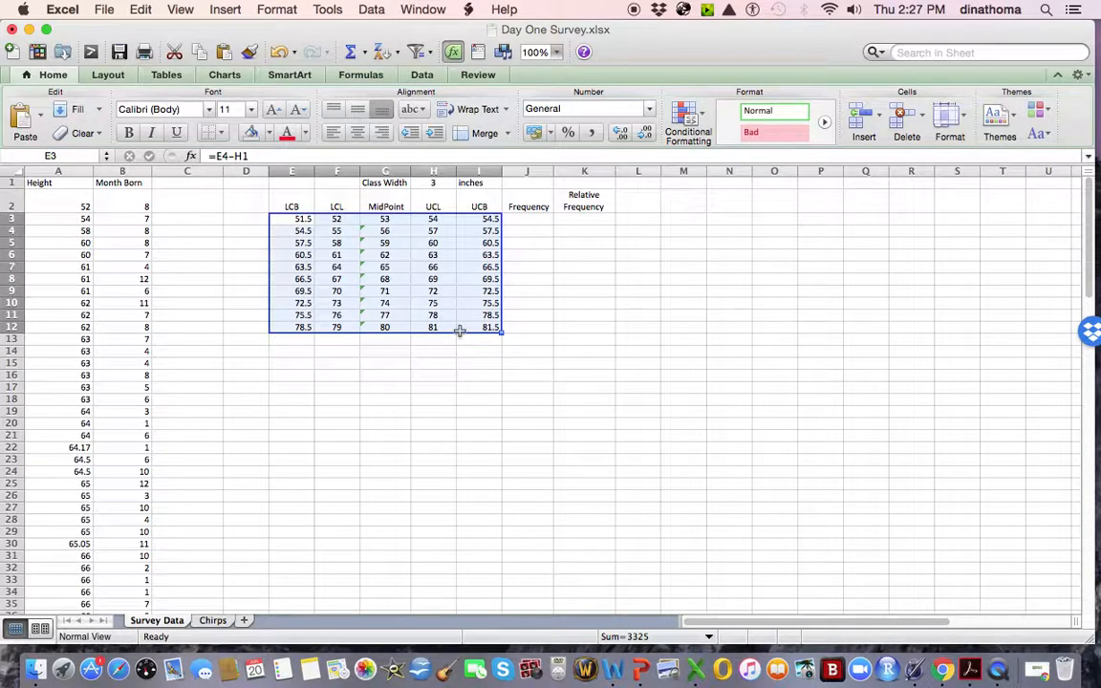
- Enter the formula =COUNT(A2:A3) in cell J3 as the first class's frequency
left_click(524, 218)
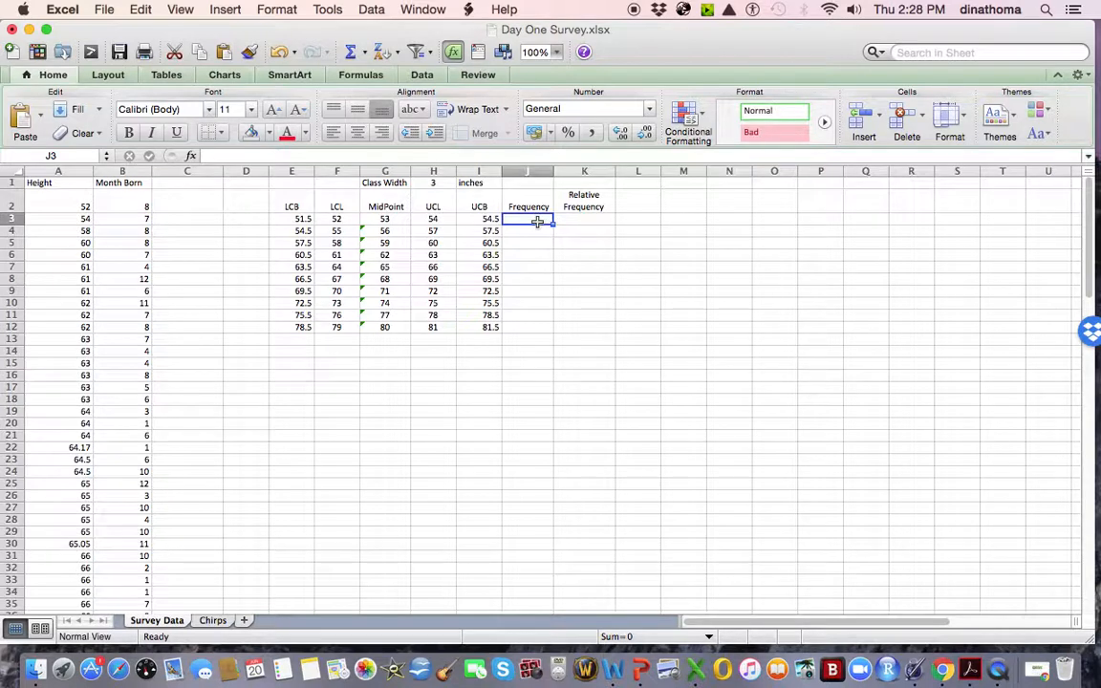
type("=count")
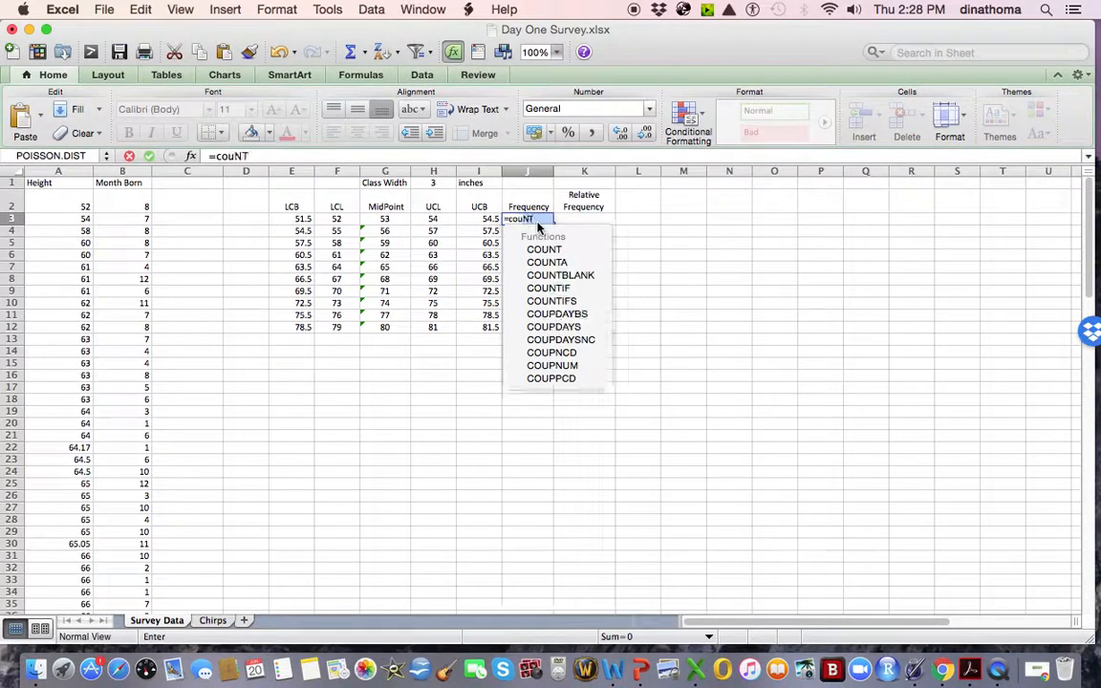
double_click(541, 250)
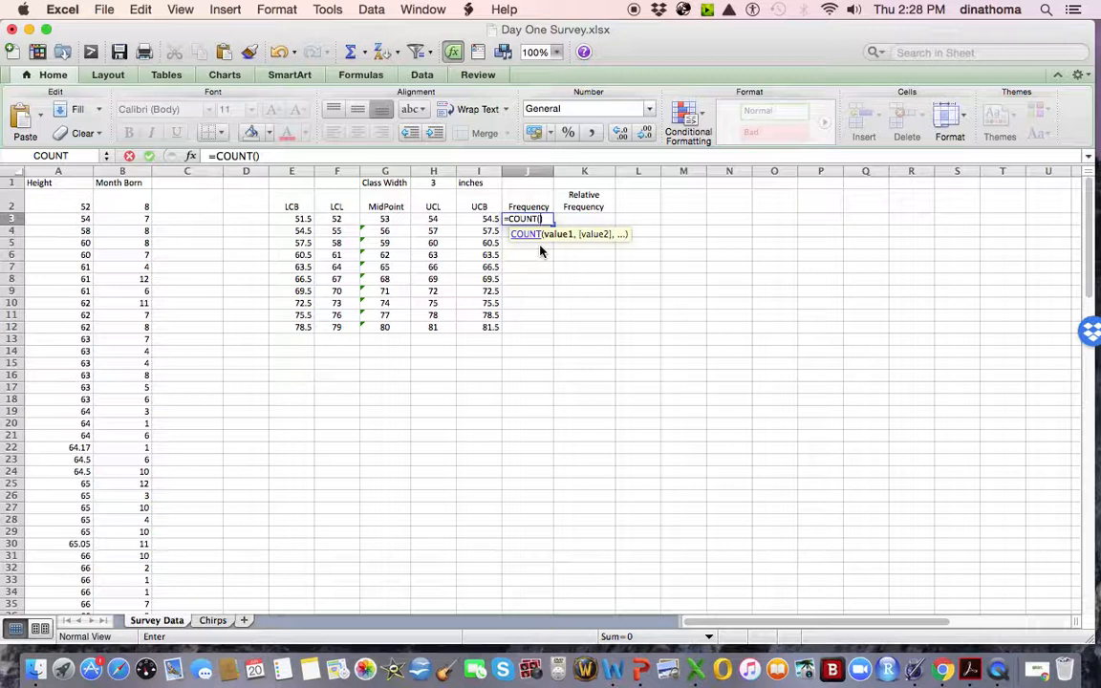
left_click(540, 264)
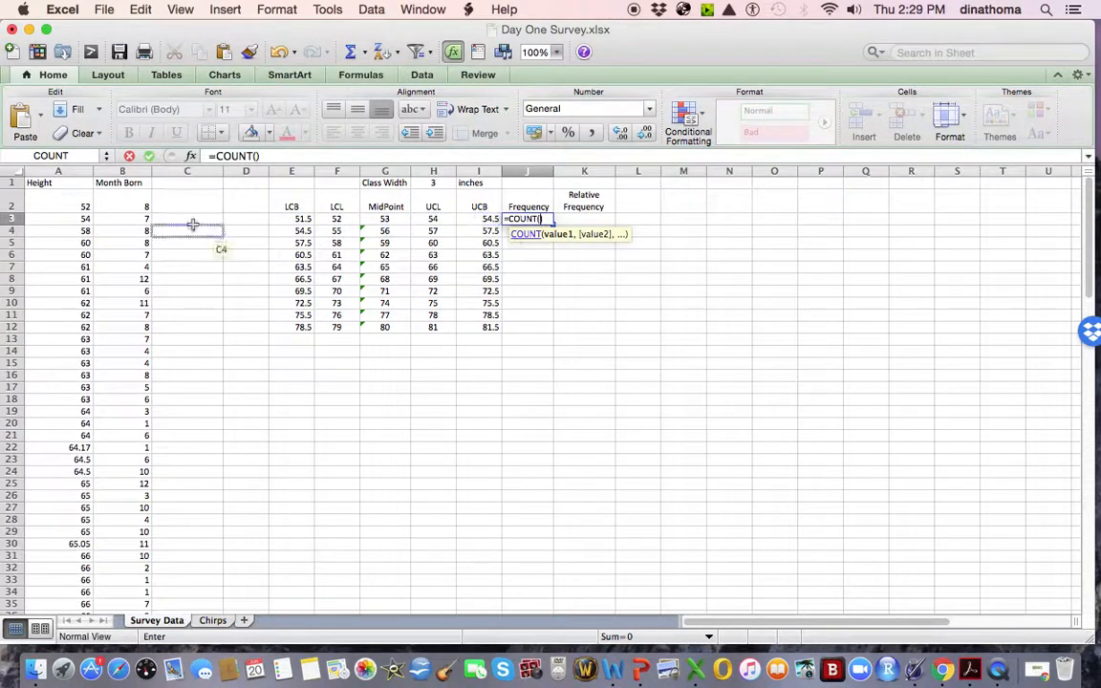
left_click(81, 208)
left_click_drag(81, 208, 80, 221)
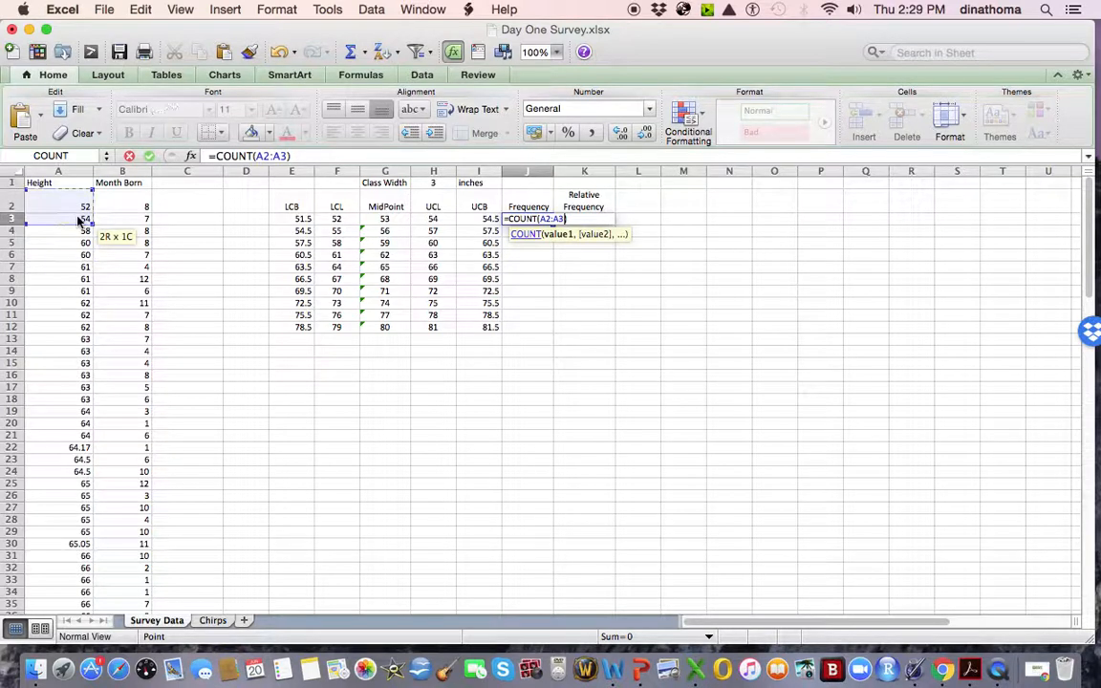
key("Return")
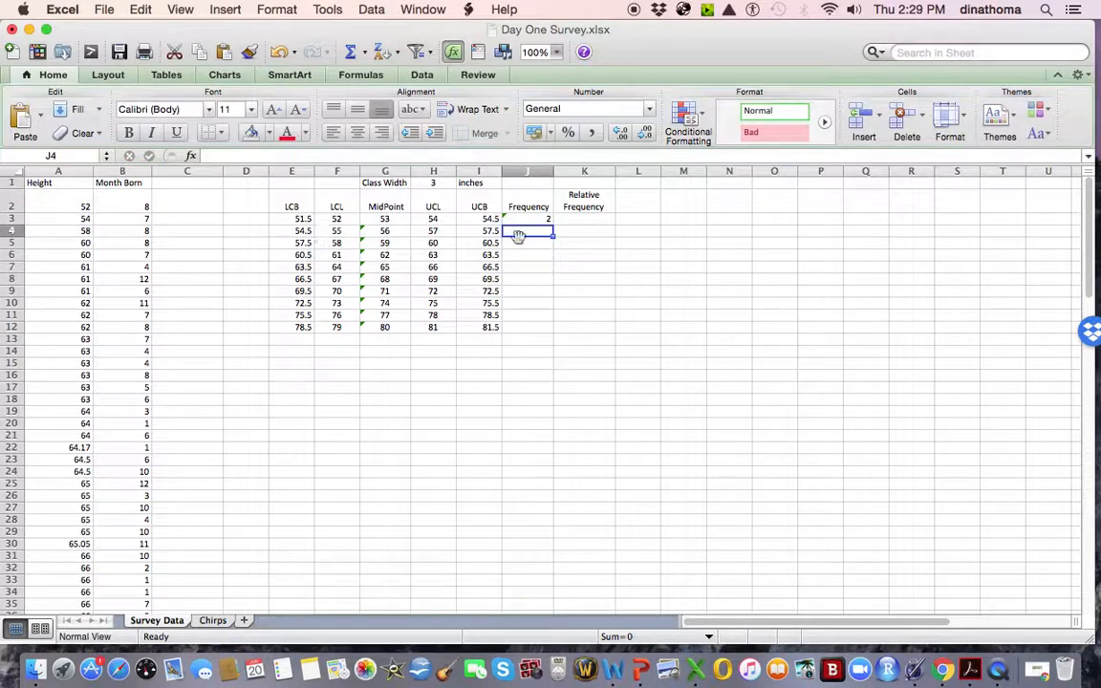
- Enter the formula =COUNT(A4) in cell J4 as the second class's frequency
type("=count")
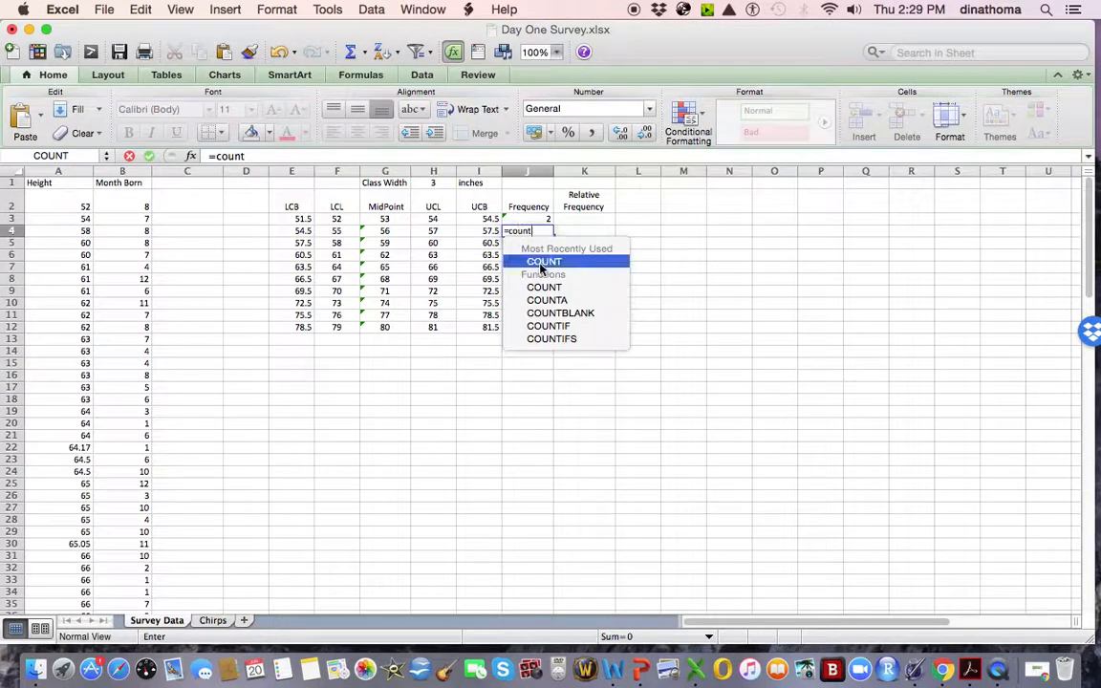
double_click(543, 261)
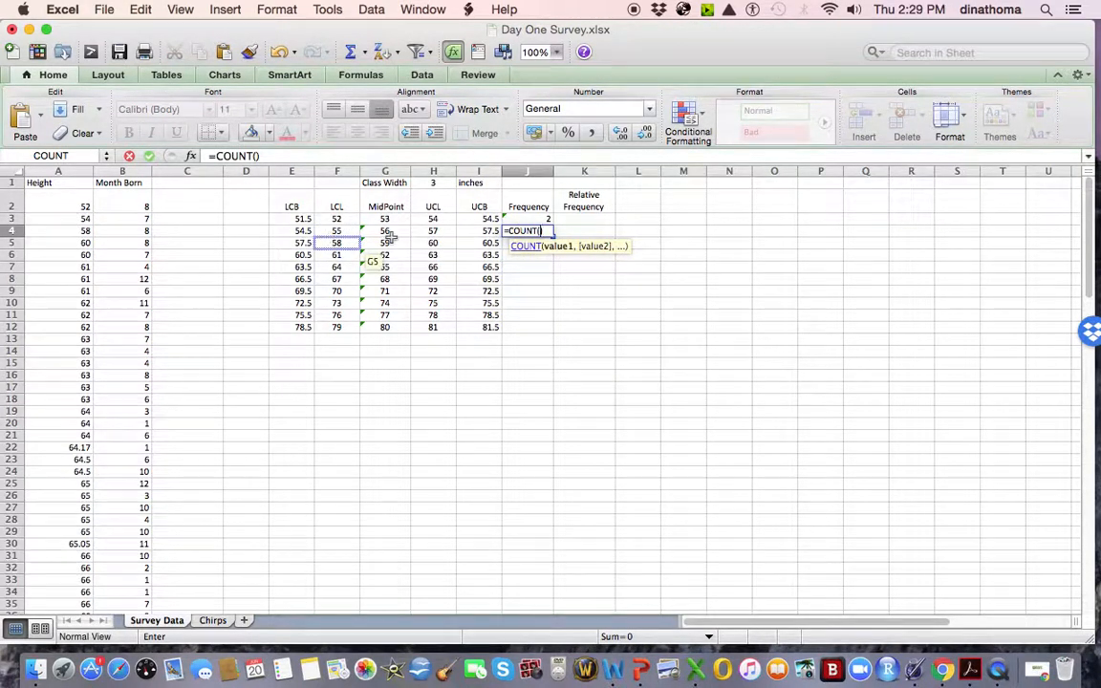
left_click(72, 234)
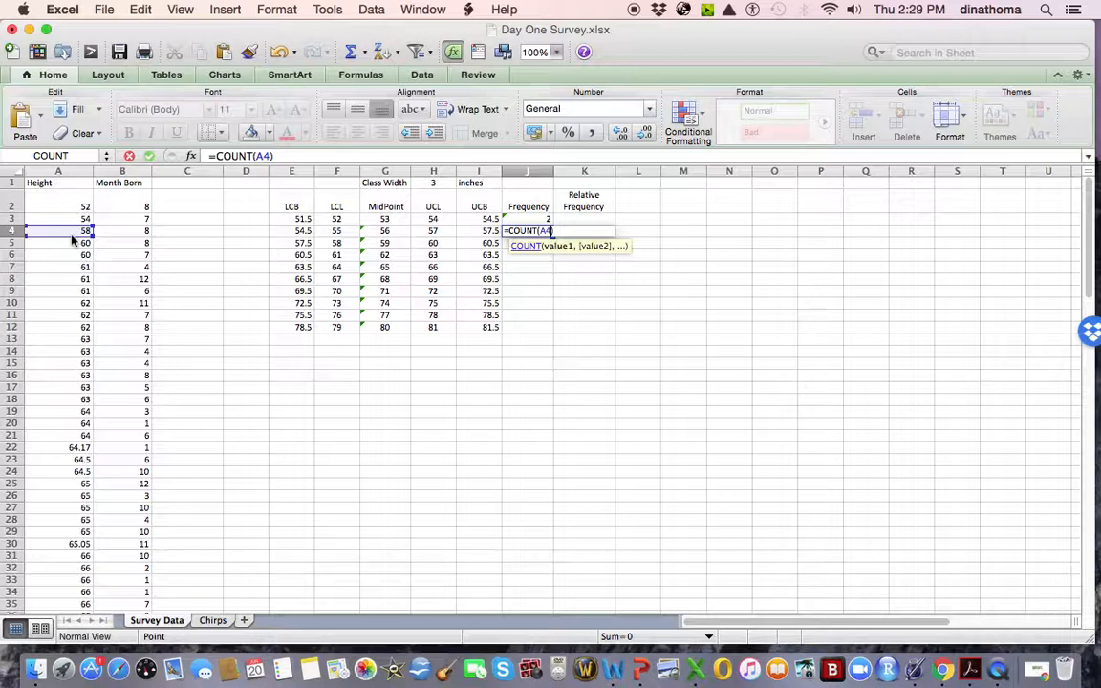
key("Return")
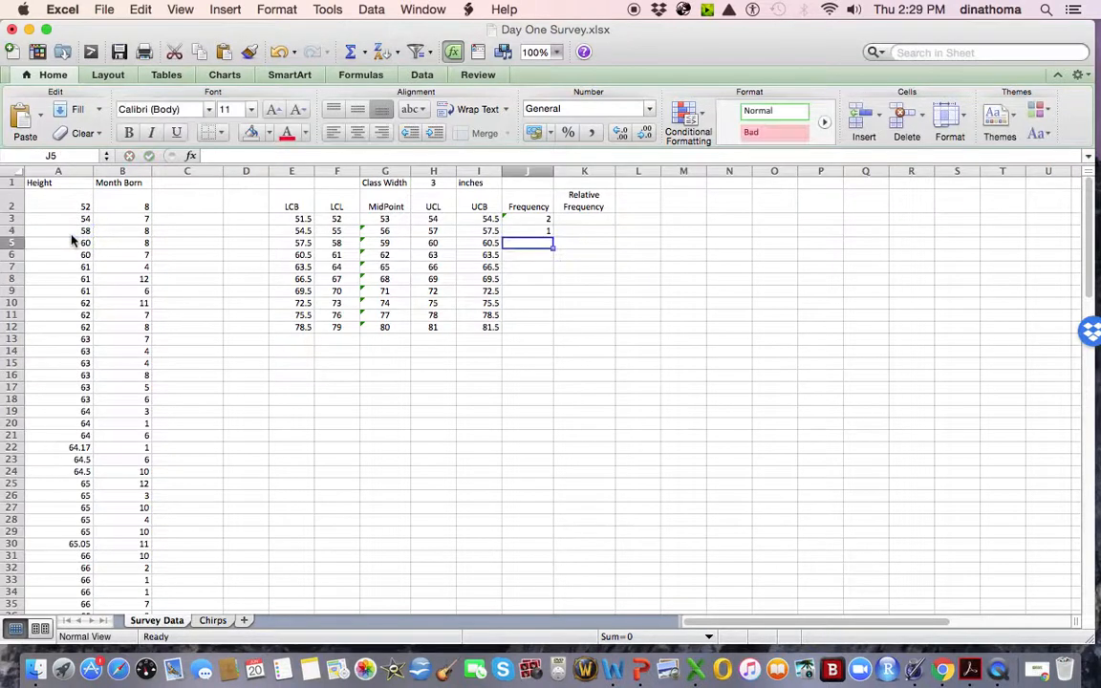
type("=count")
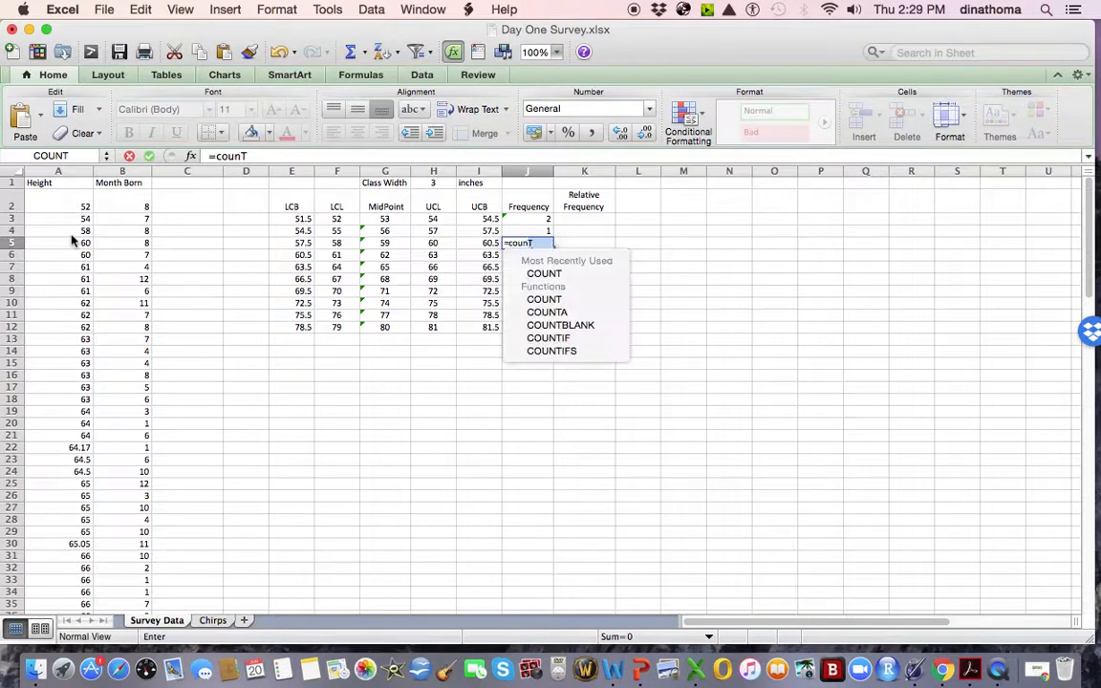
double_click(517, 274)
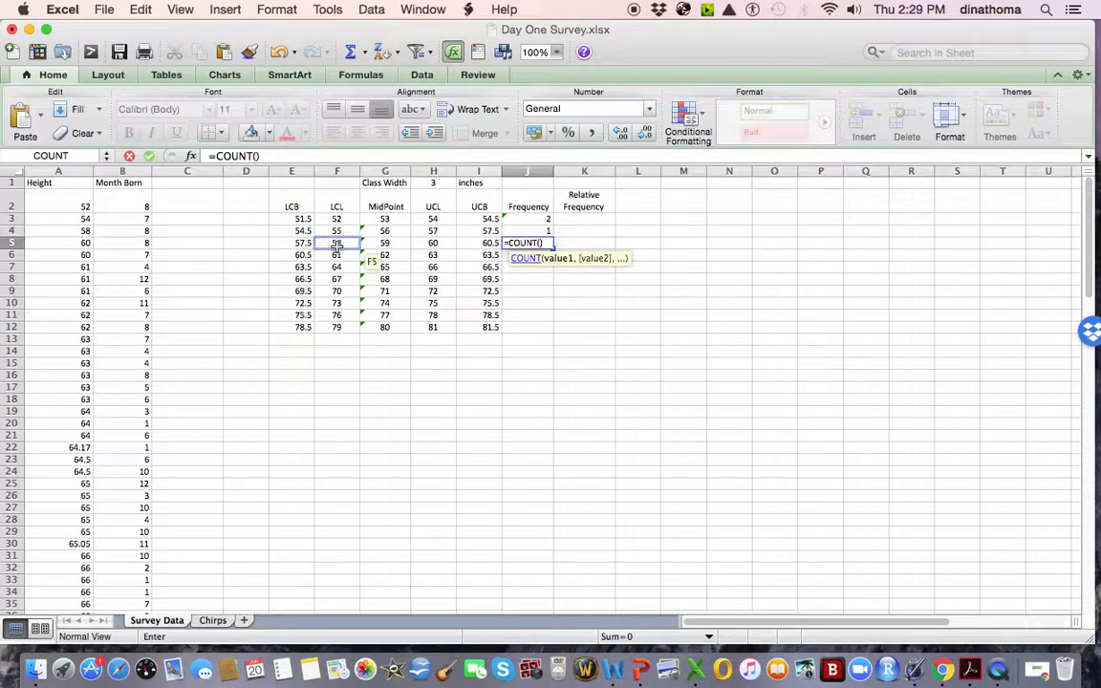
key("Escape")
- Replace the COUNT formula in cell J4 with 0 as the second class's frequency
left_click(531, 232)
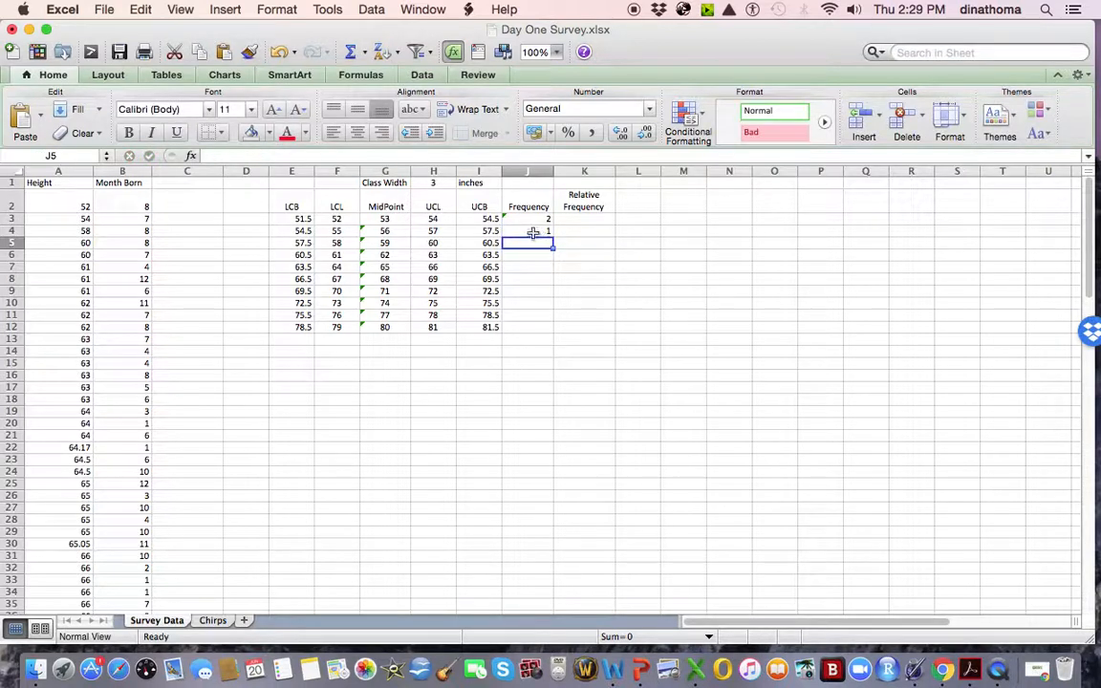
left_click(301, 155)
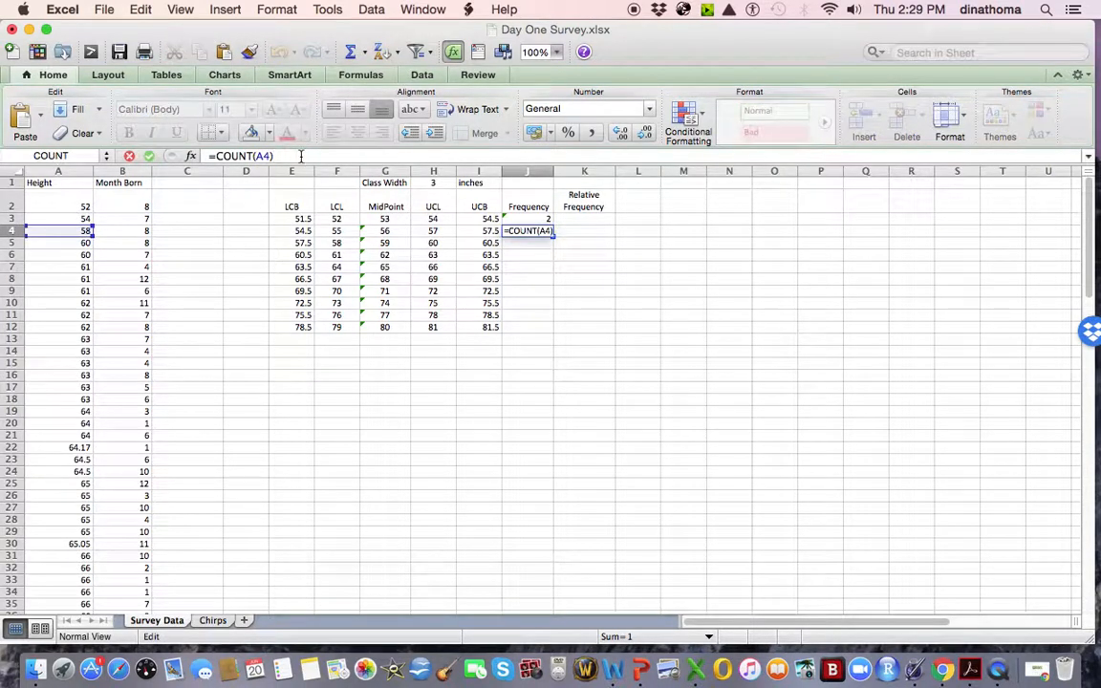
key("BackSpace")
key("BackSpace")
key("BackSpace")
key("BackSpace")
key("BackSpace")
key("BackSpace")
key("BackSpace")
key("BackSpace")
key("BackSpace")
key("BackSpace")
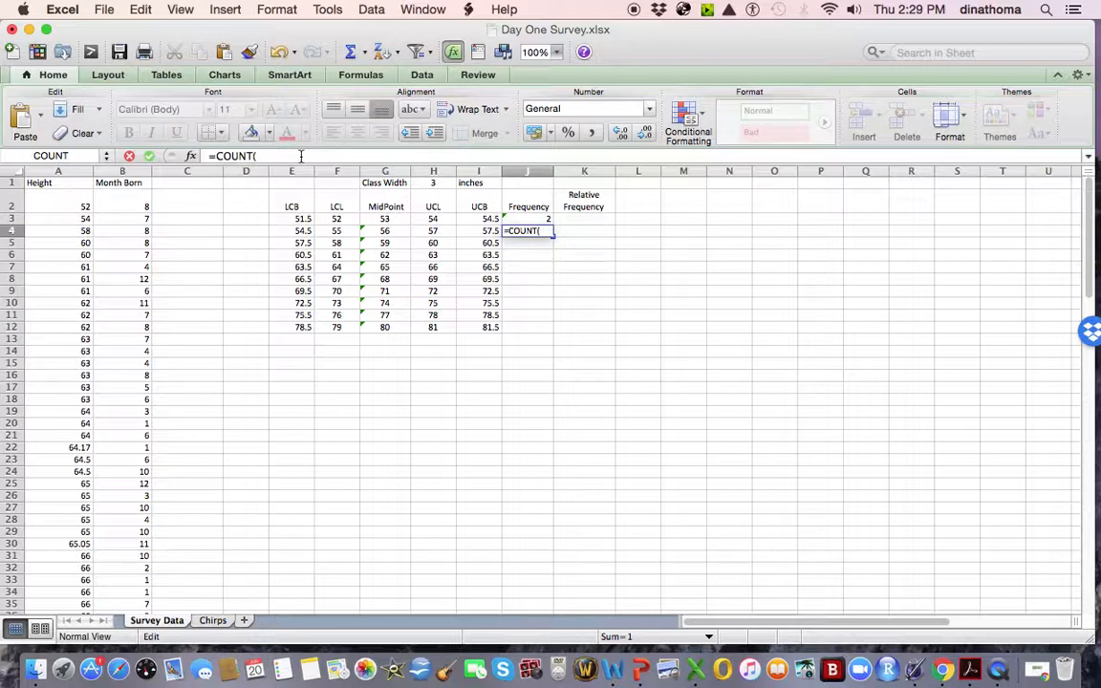
type("0")
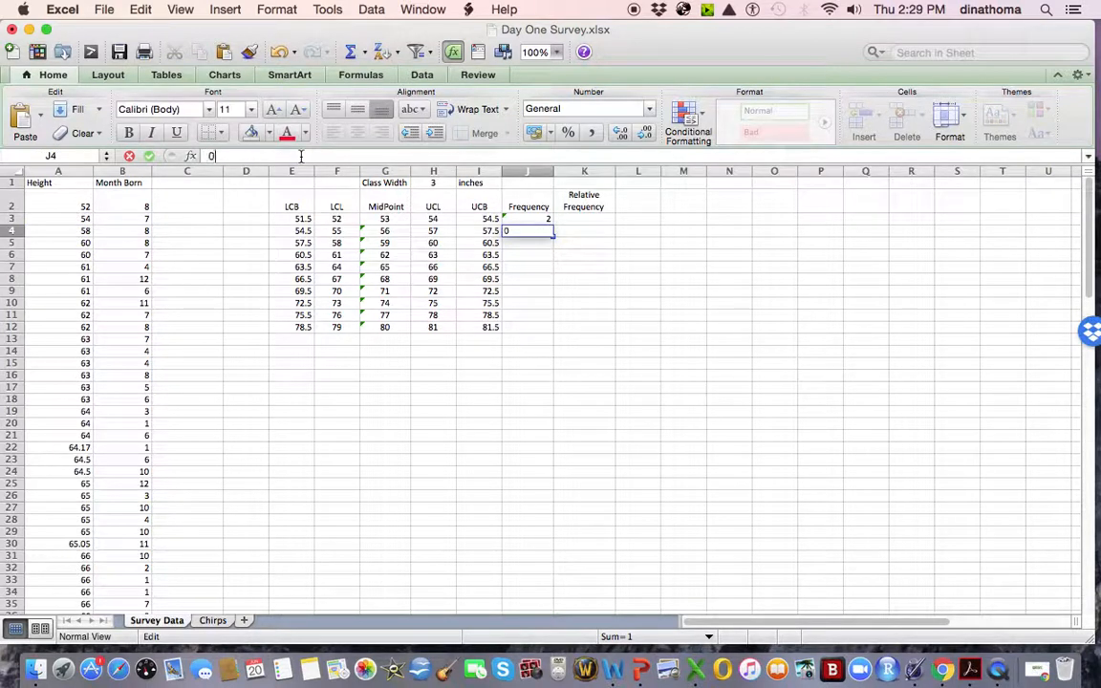
key("Return")
- Enter the formula =COUNT(A4:A6) in cell J5 as the third class's frequency
type("=count")
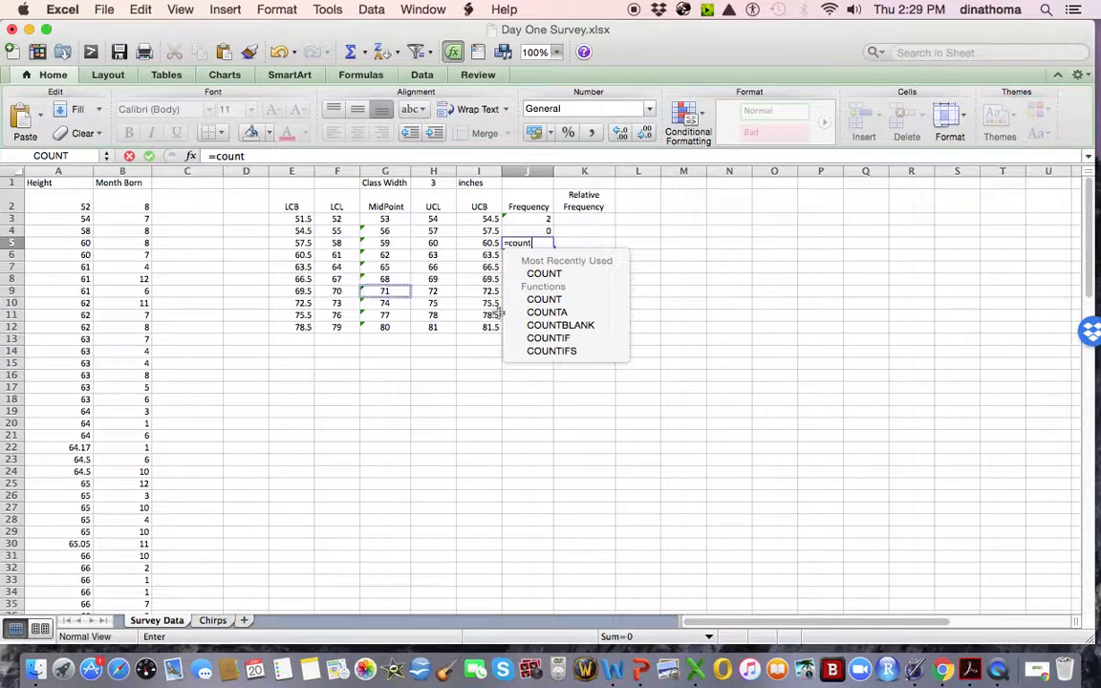
left_click(536, 277)
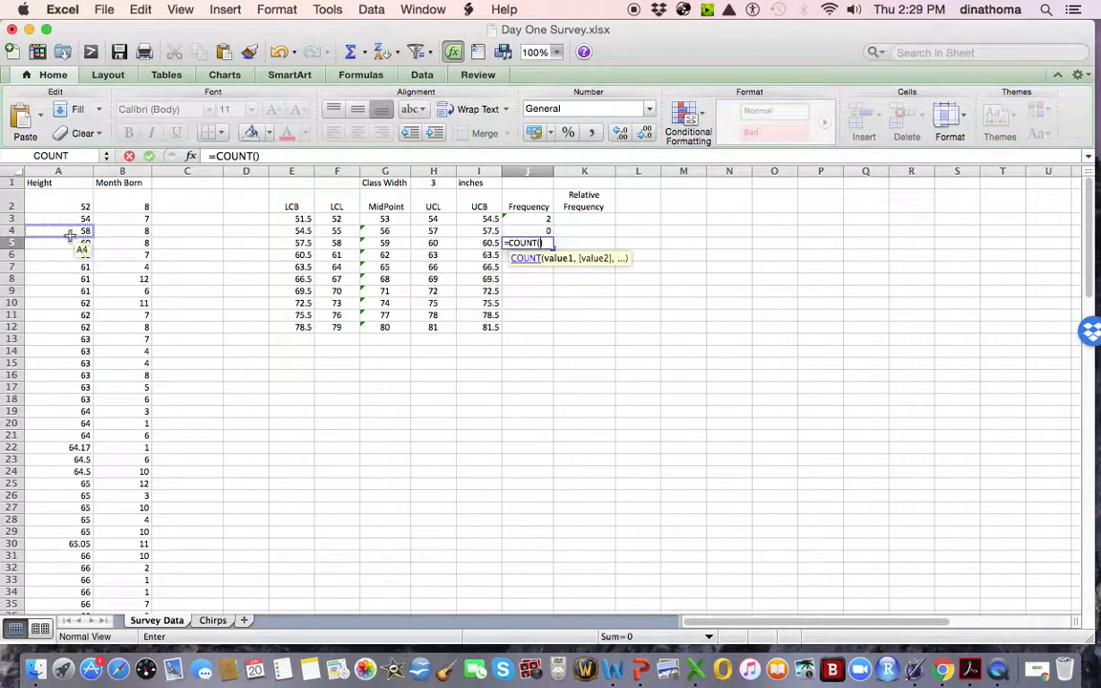
left_click_drag(70, 235, 70, 254)
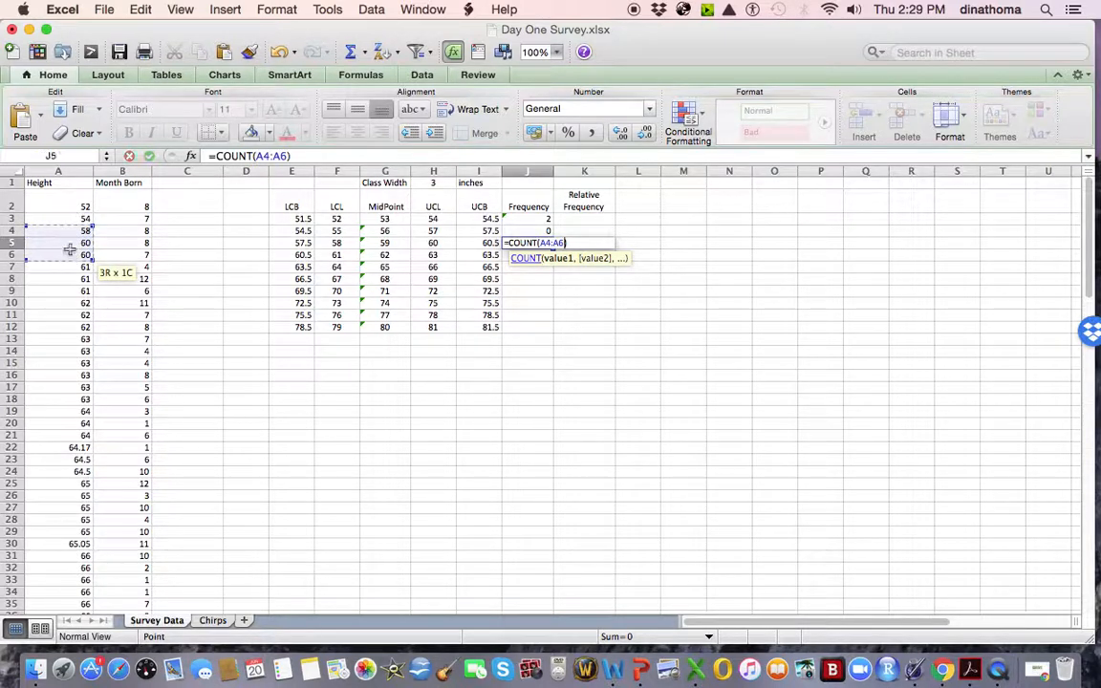
key("Tab")
- Enter the formula =COUNT(A7:A18) in cell J6 as the fourth class's frequency
left_click(536, 255)
type("=")
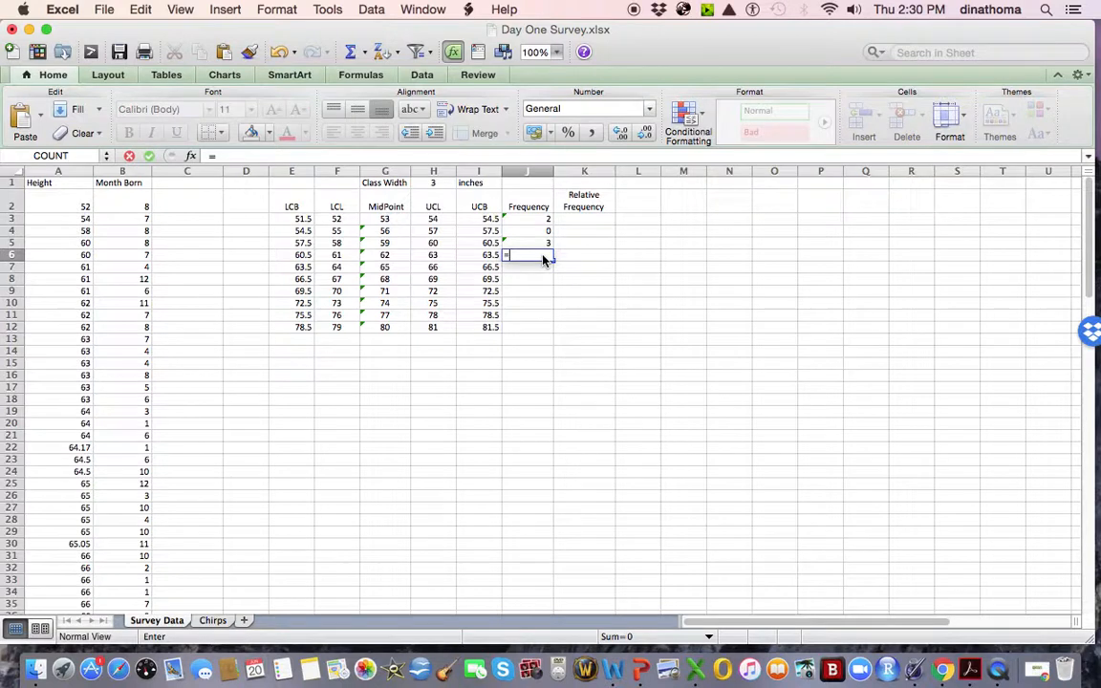
type("count(")
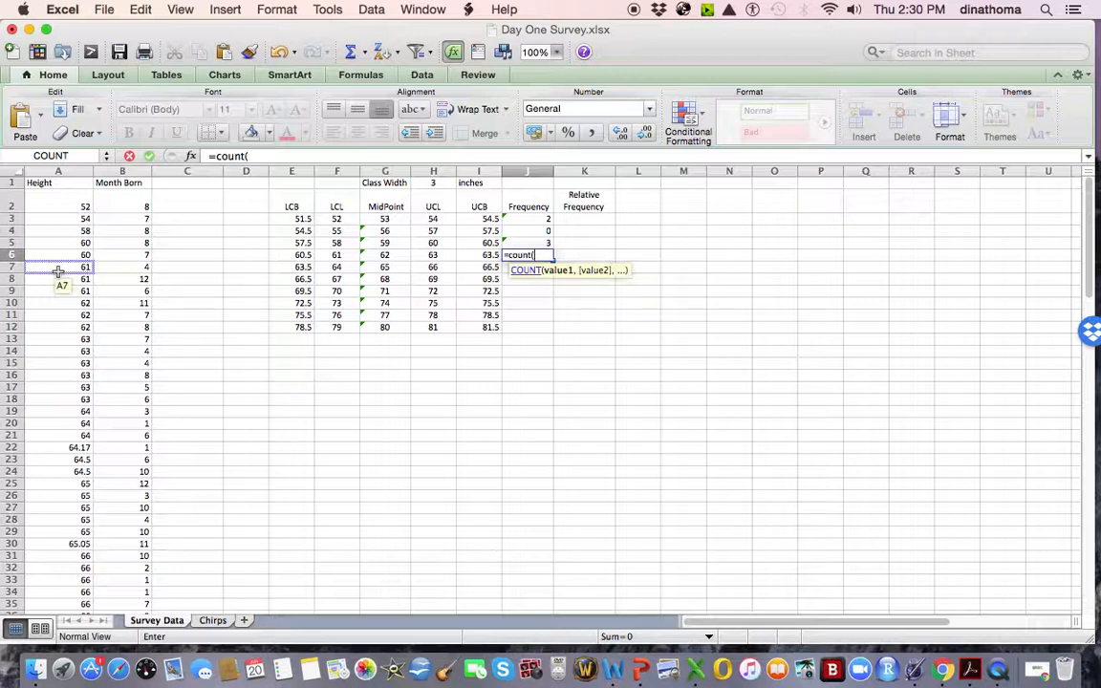
left_click_drag(59, 272, 53, 401)
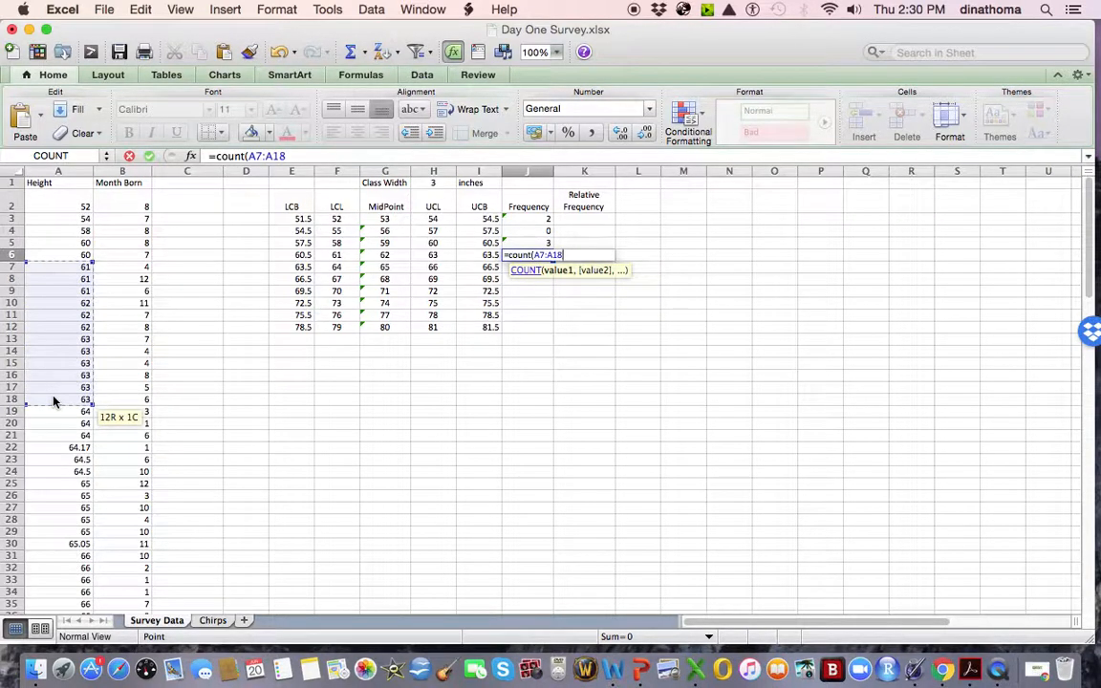
key("Return")
- Enter the formula =COUNT(A19:A37) in cell J7 as the fifth class's frequency
type("=count(")
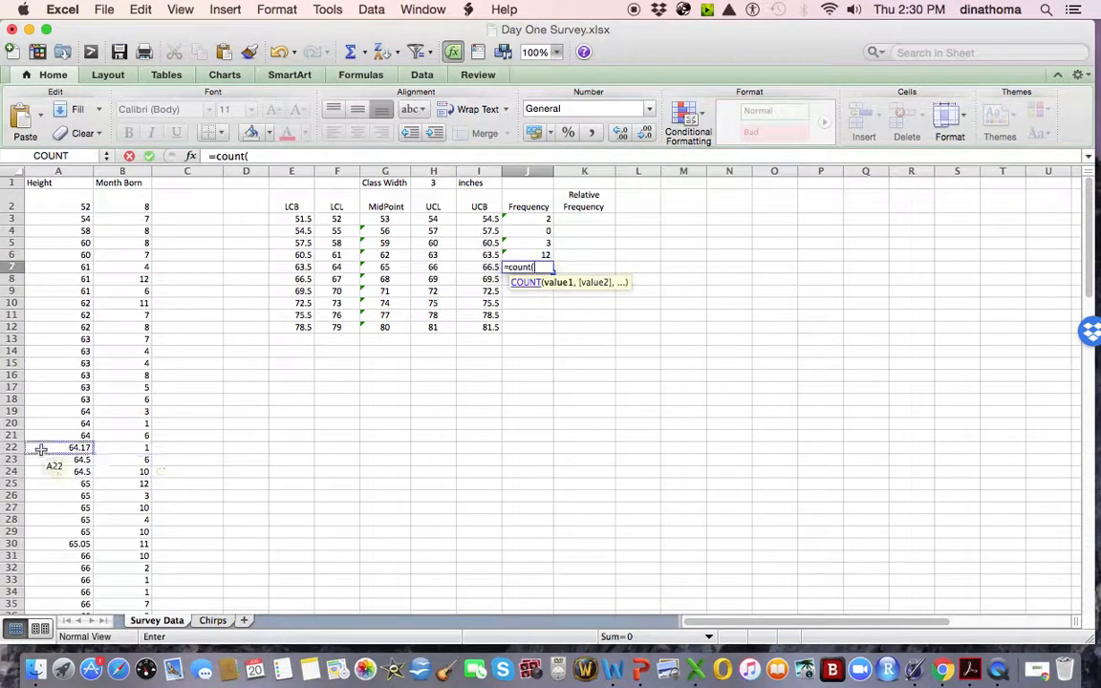
left_click_drag(48, 411, 47, 573)
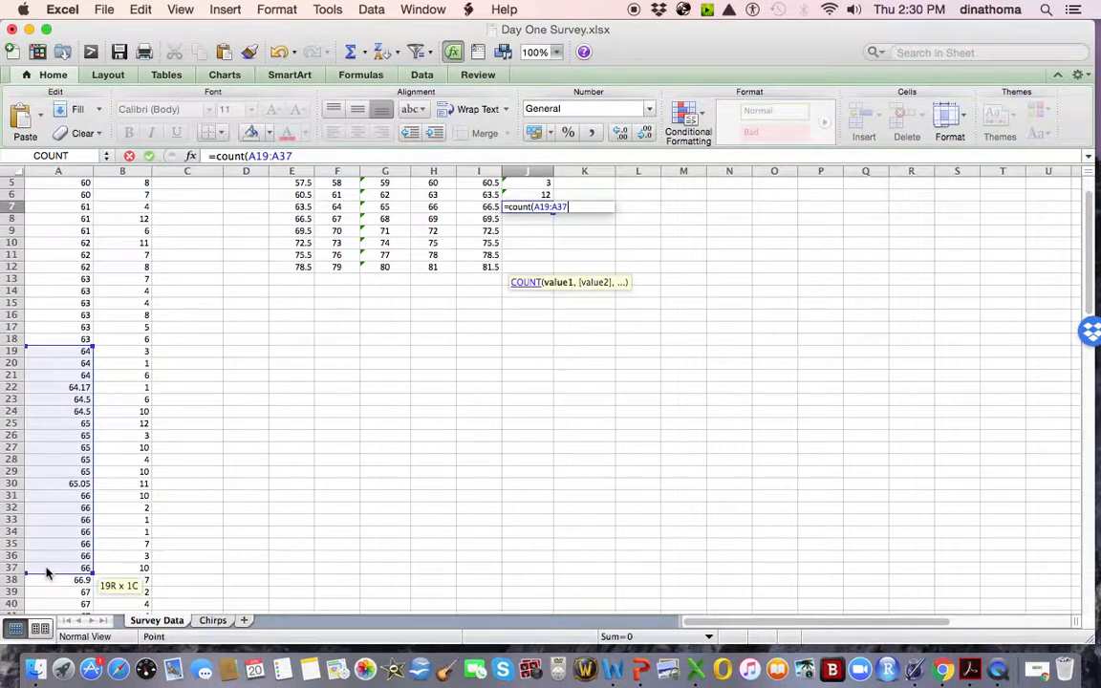
left_click_drag(47, 572, 47, 572)
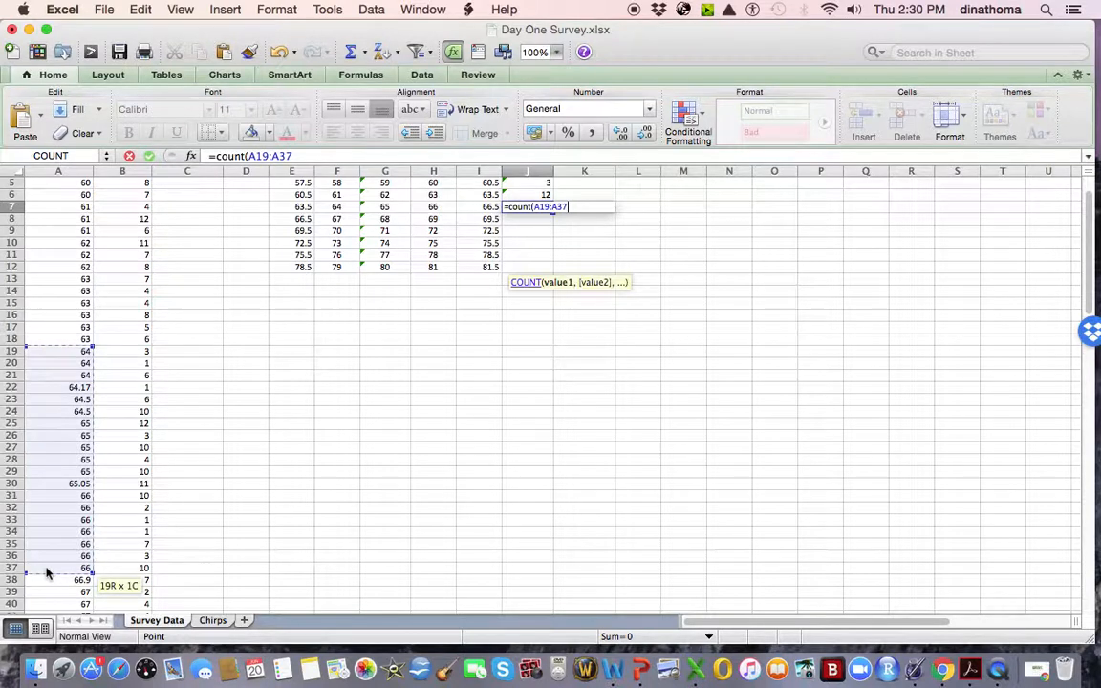
key("Return")
- Enter the formula =COUNT(A38:A50) in cell J8 as the sixth class's frequency
type("=count")
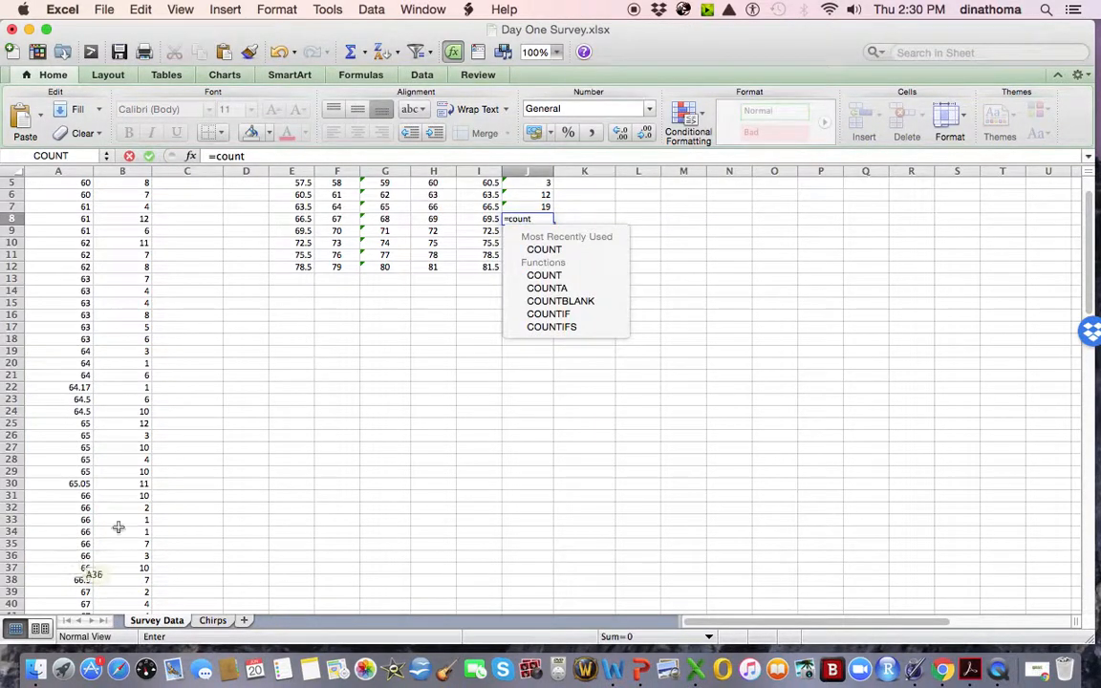
double_click(553, 250)
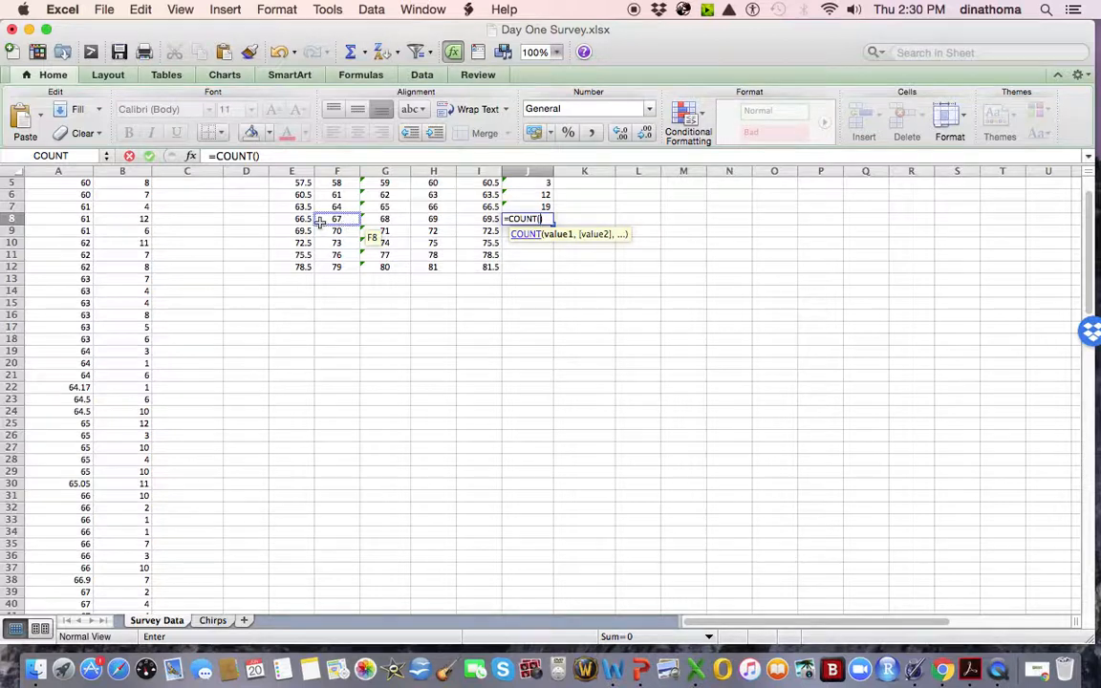
left_click(59, 581)
left_click_drag(60, 603, 65, 501)
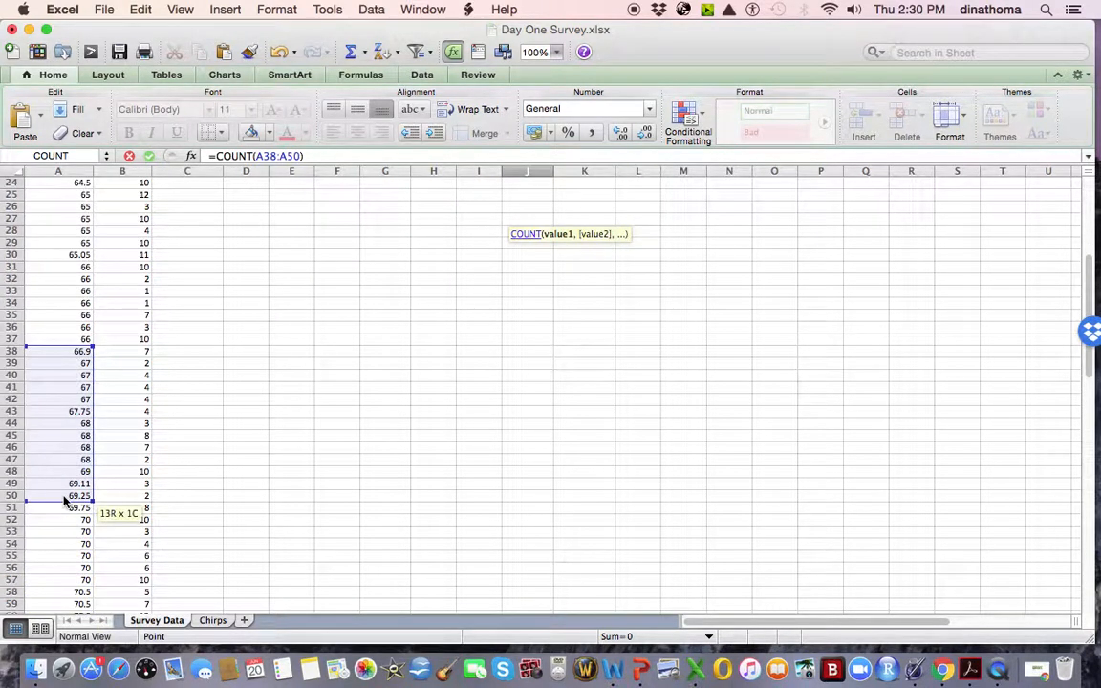
scroll(273, 425, "down", 4)
scroll(276, 424, "up", 3)
scroll(275, 426, "up", 8)
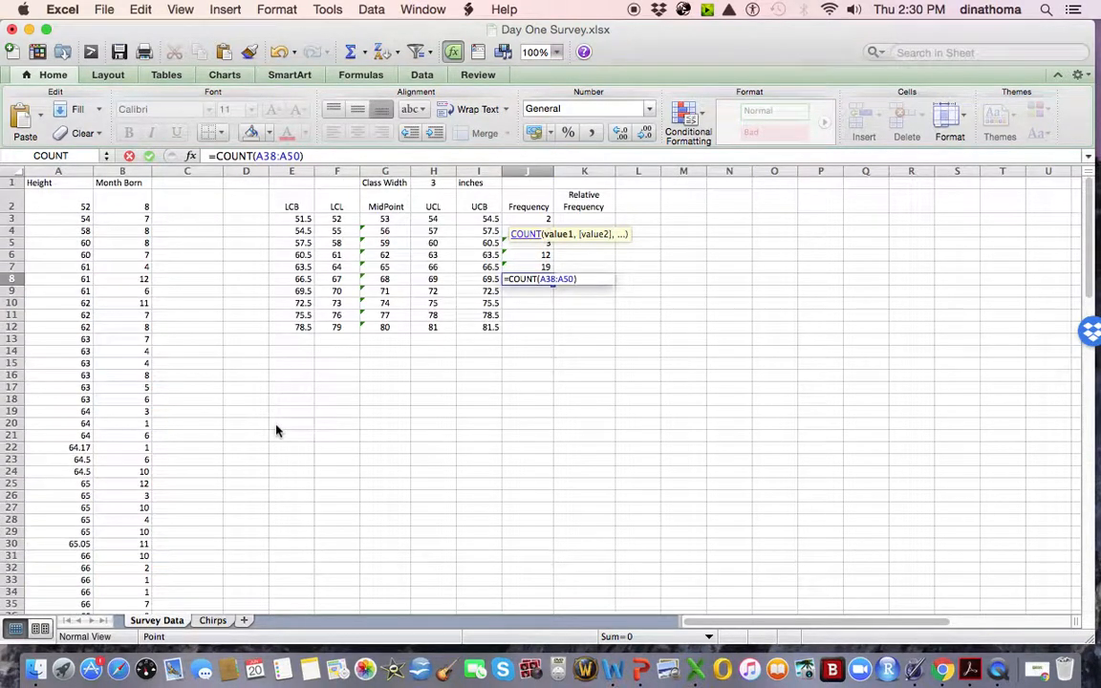
key("Return")
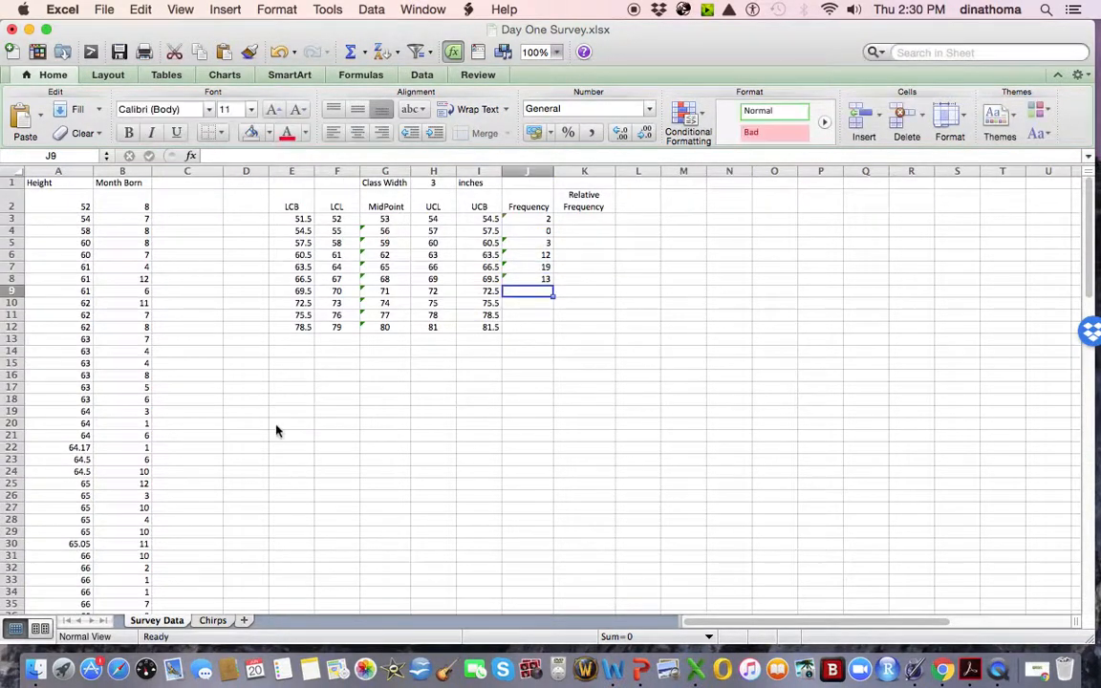
- Enter the formula =COUNT(A51:A79) in cell J9 as the seventh class's frequency
type("=couNT")
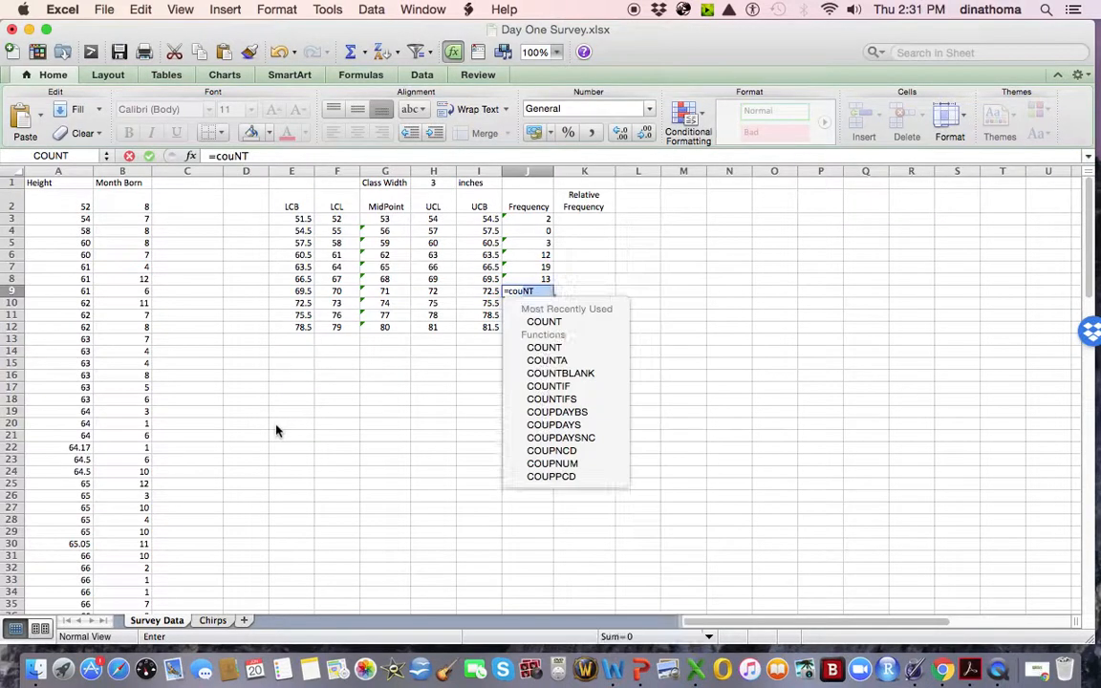
double_click(544, 321)
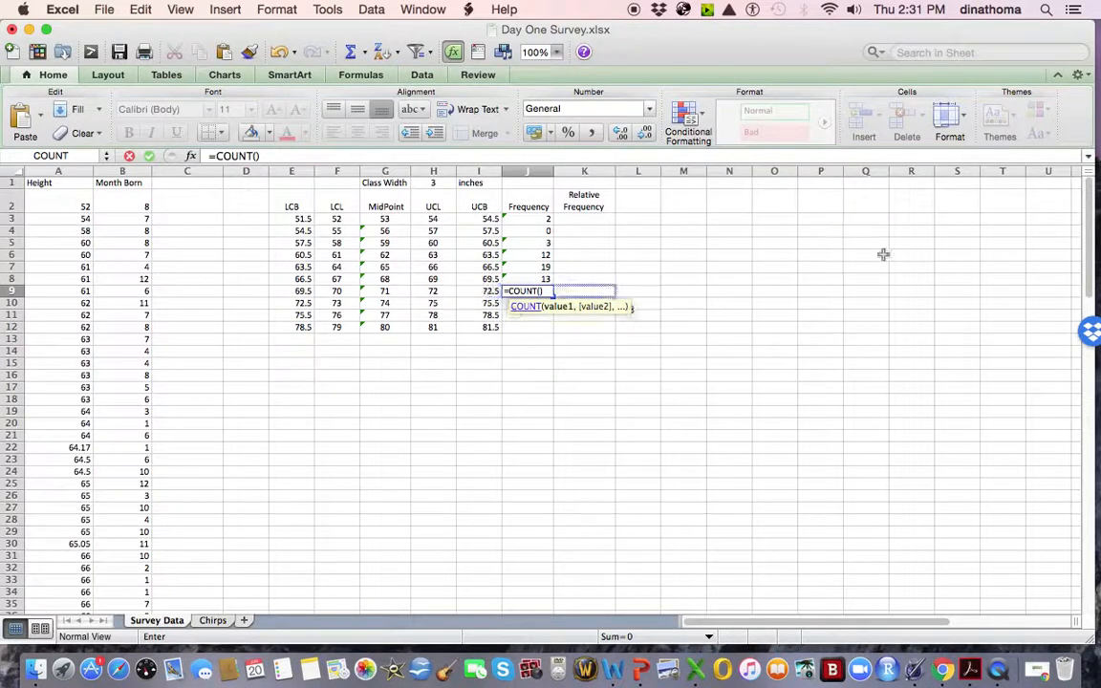
left_click_drag(1089, 282, 1087, 366)
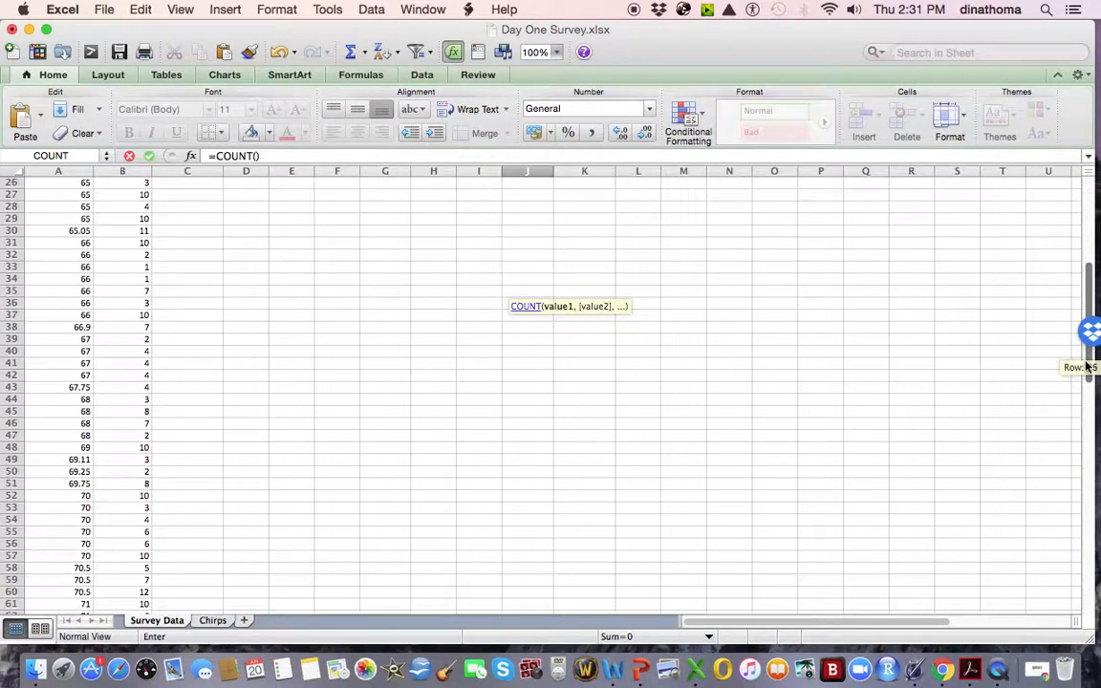
left_click(65, 484)
left_click_drag(65, 484, 65, 567)
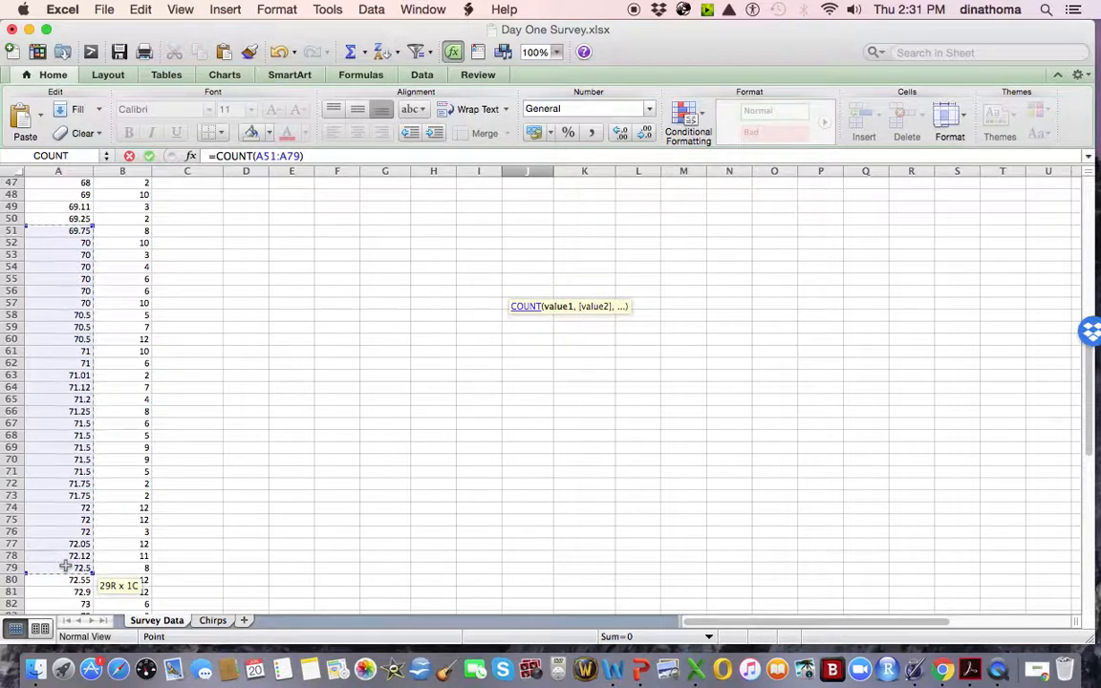
key("Return")
- Enter the formula =COUNT(A80:A92) in cell J10 as the eighth class's frequency
scroll(305, 410, "up", 2)
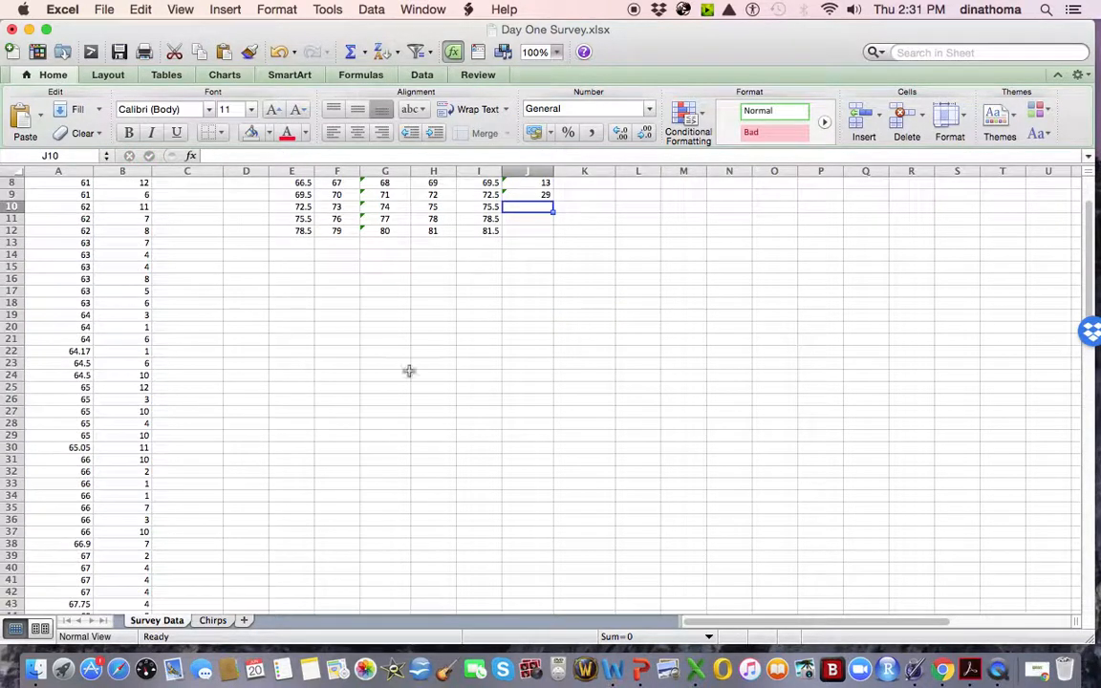
type("=c0")
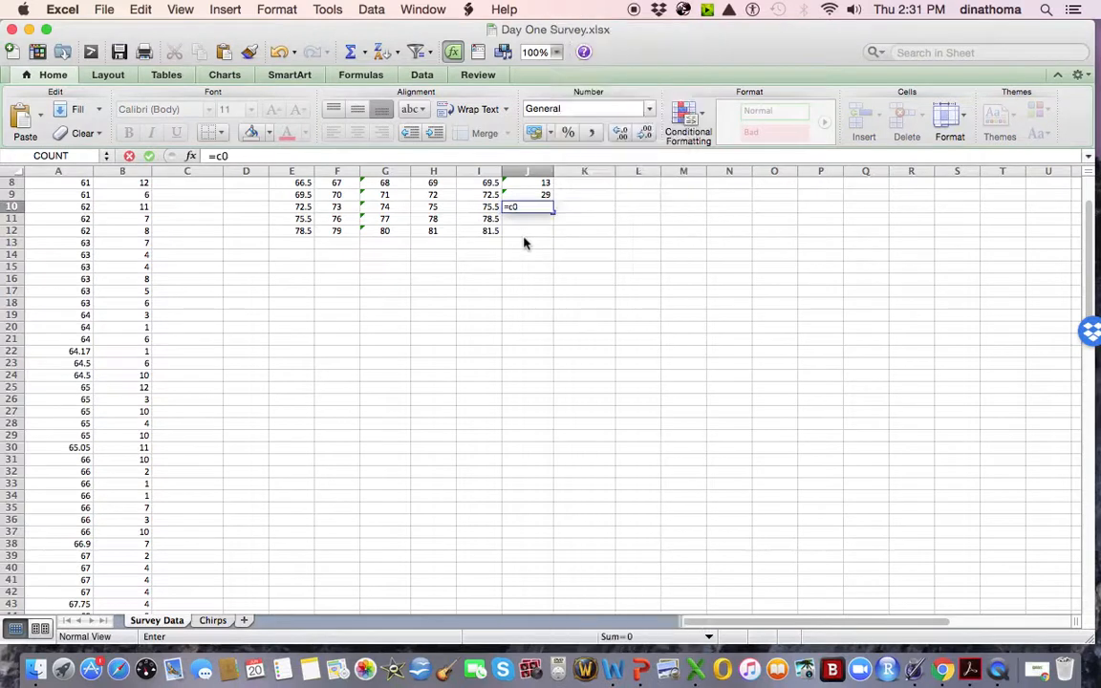
key("BackSpace")
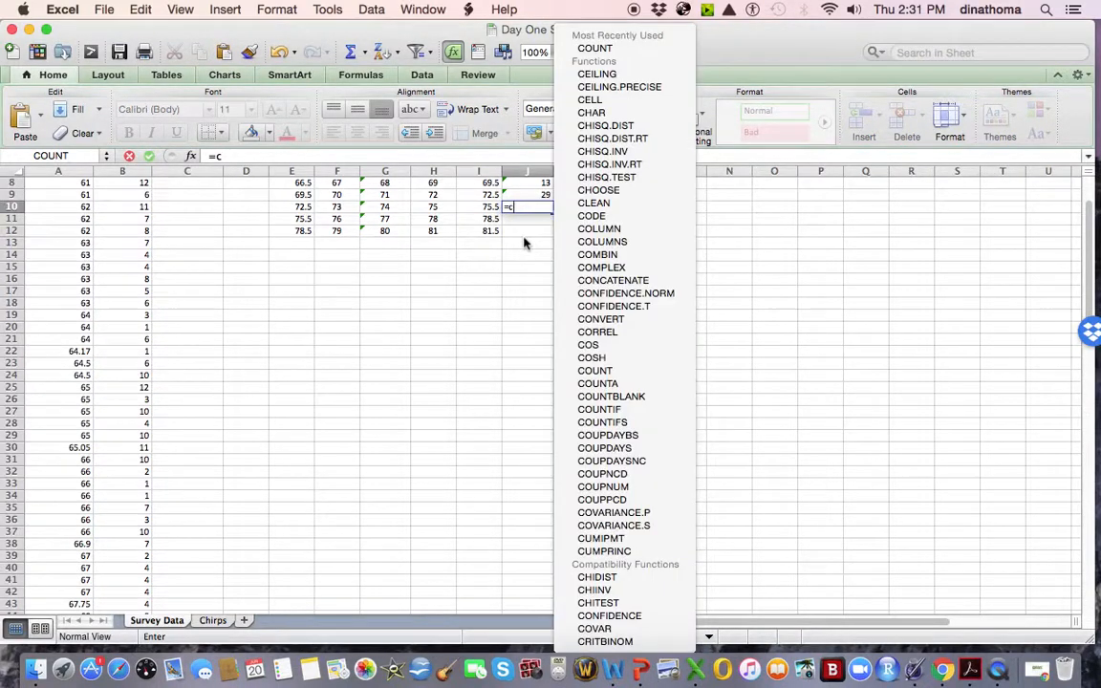
type("oUNT")
double_click(525, 239)
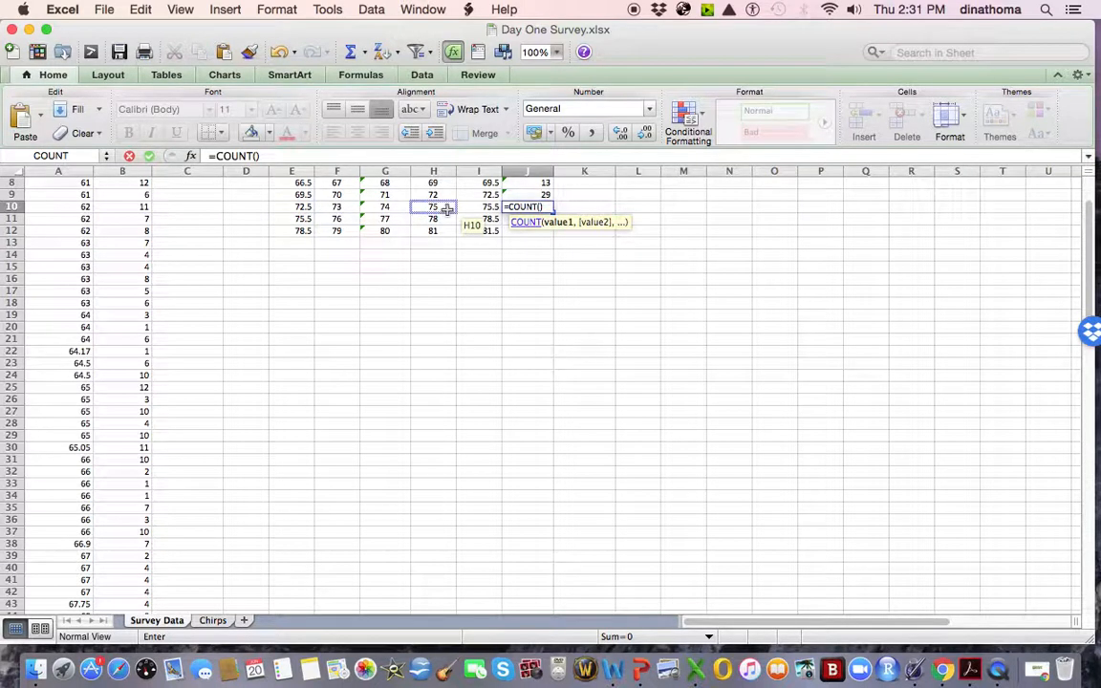
left_click_drag(1093, 277, 1087, 405)
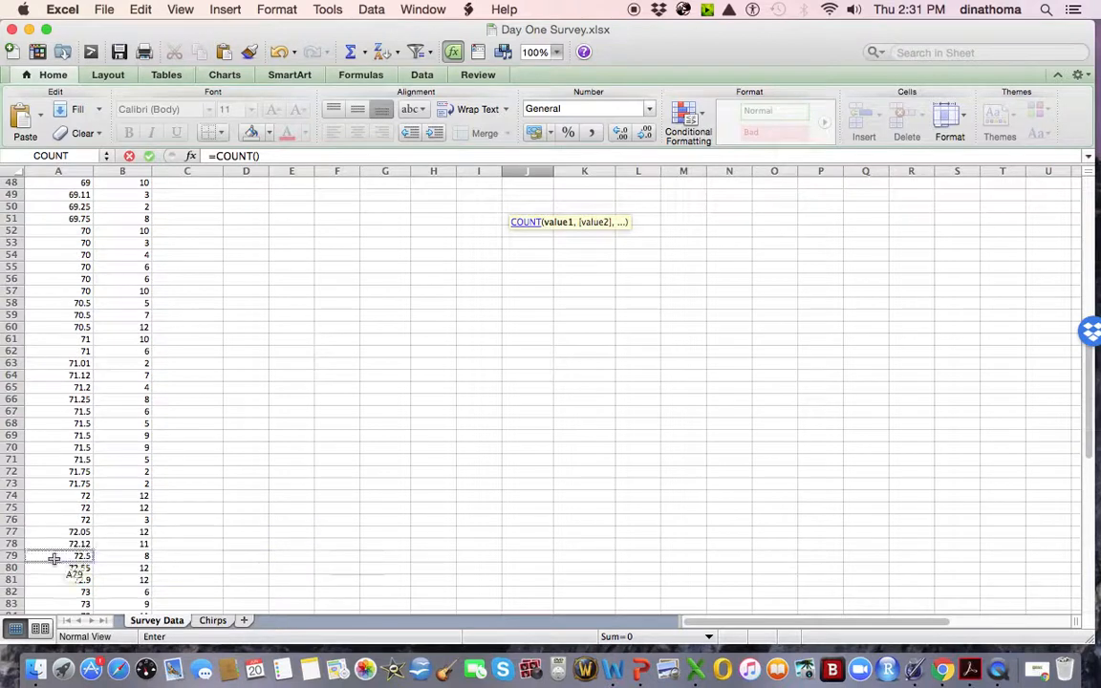
mouse_move(55, 566)
left_mouse_down()
mouse_move(58, 620)
mouse_move(56, 570)
left_mouse_up()
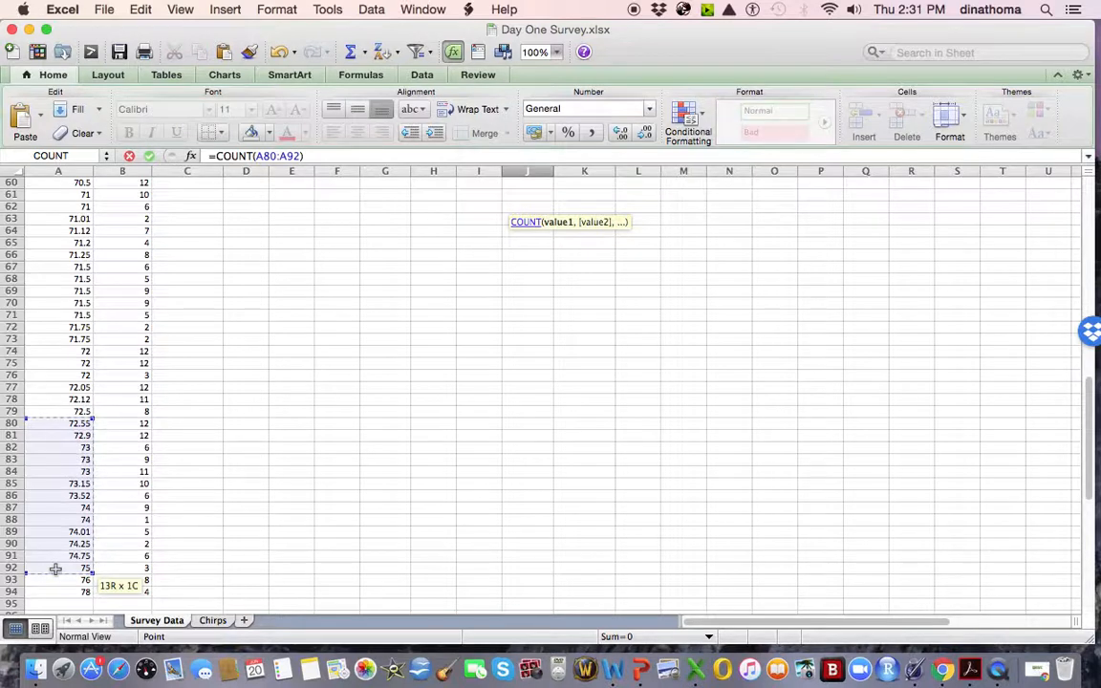
key("Return")
- Enter a COUNT formula over A93:A94 in cell J11 as the ninth class's frequency
scroll(306, 364, "up", 2)
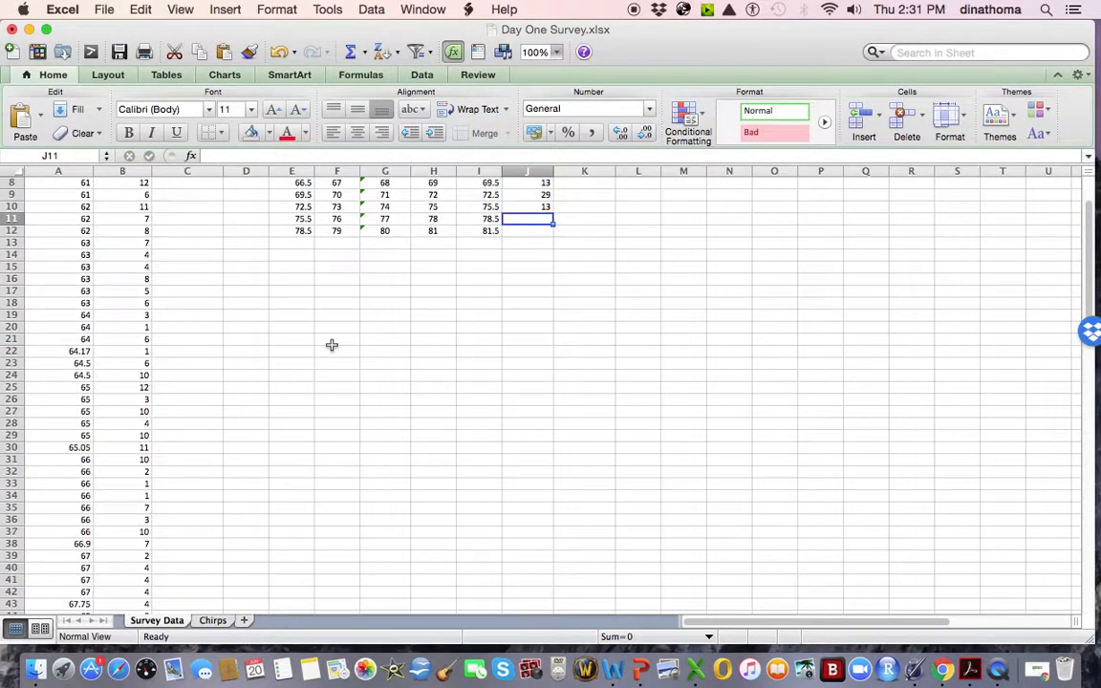
type("=count")
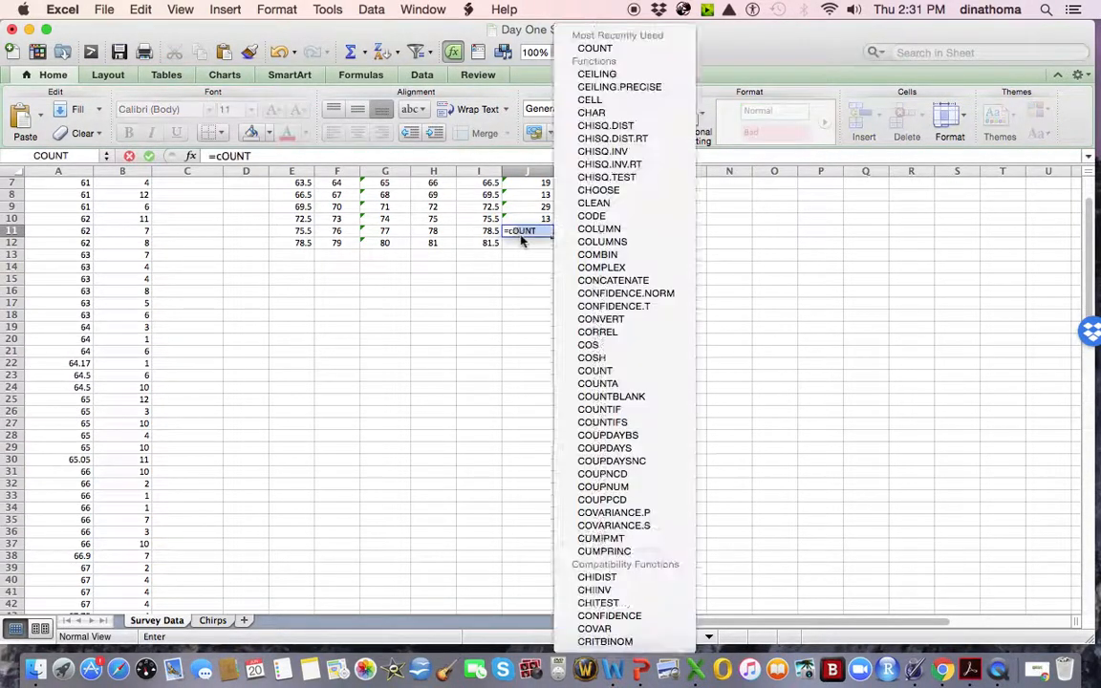
double_click(542, 262)
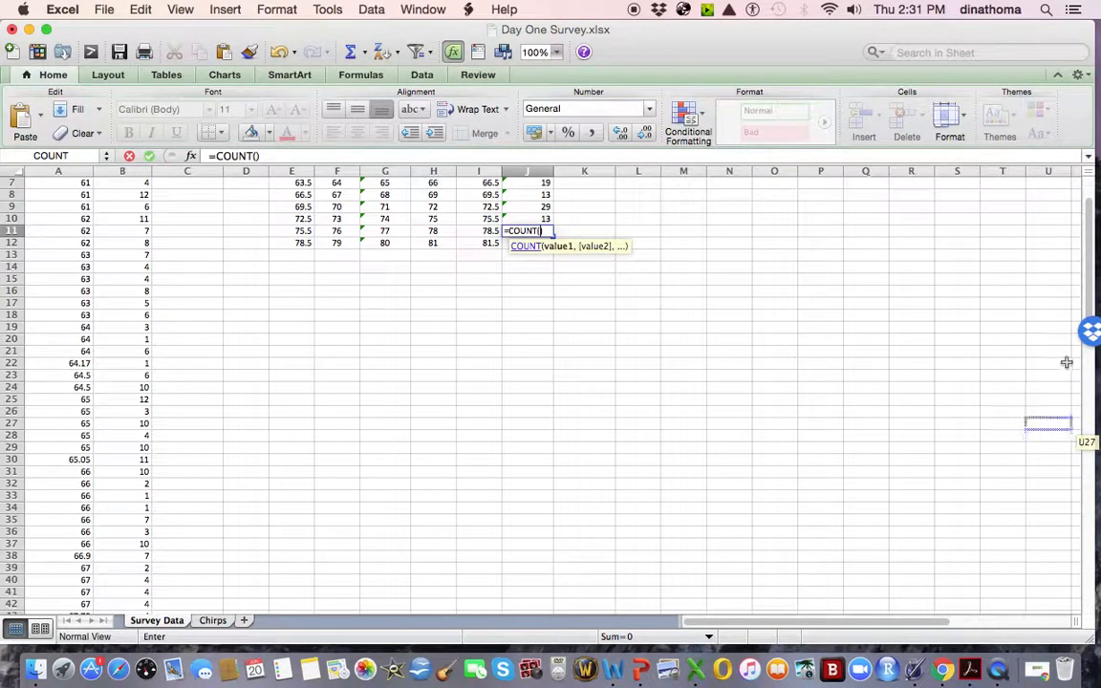
scroll(1078, 472, "down", 10)
scroll(1077, 473, "down", 6)
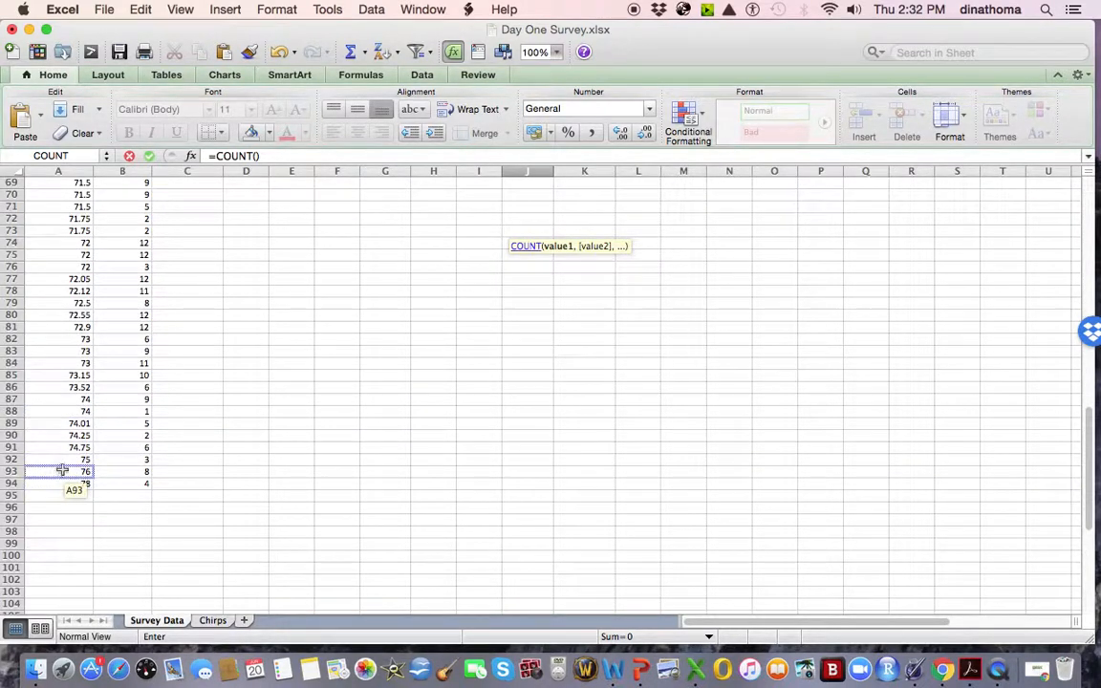
left_click(267, 158)
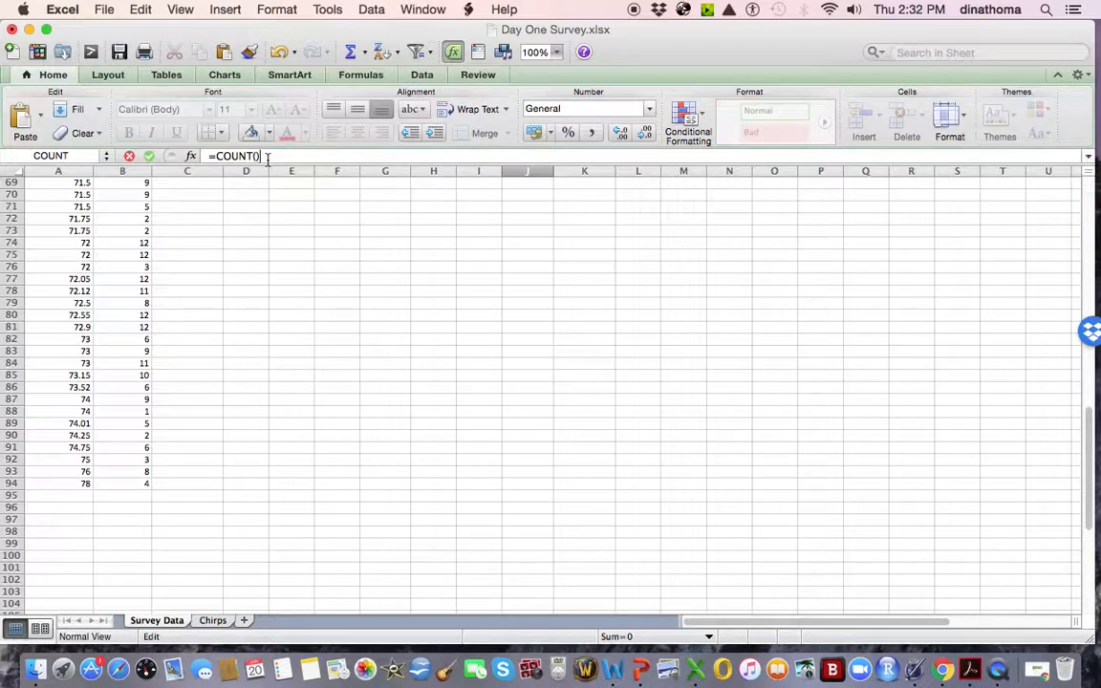
key("BackSpace")
left_click_drag(55, 468, 57, 483)
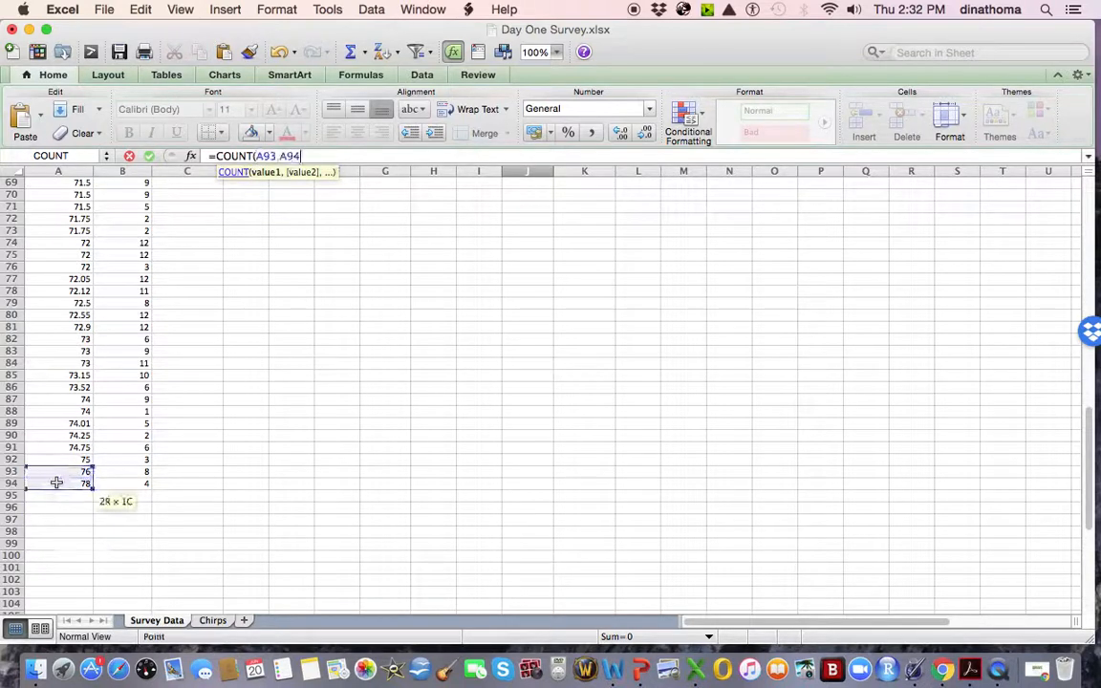
key("Escape")
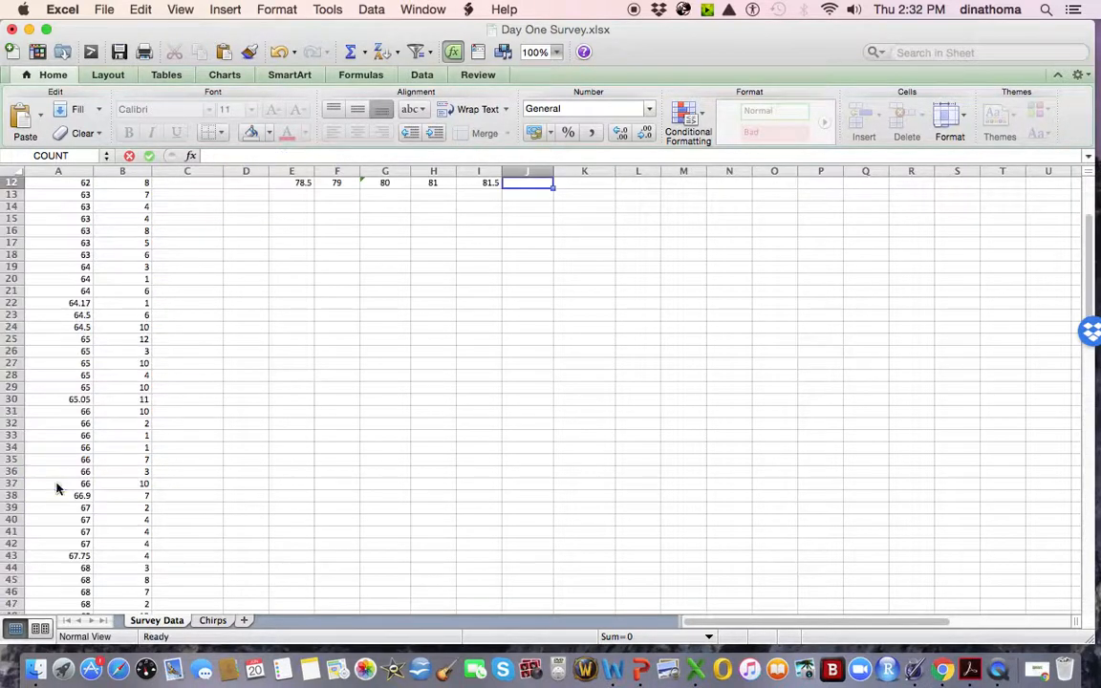
- Enter 0 in cell J12 as the last class's frequency
scroll(323, 497, "down", 8)
scroll(324, 491, "up", 8)
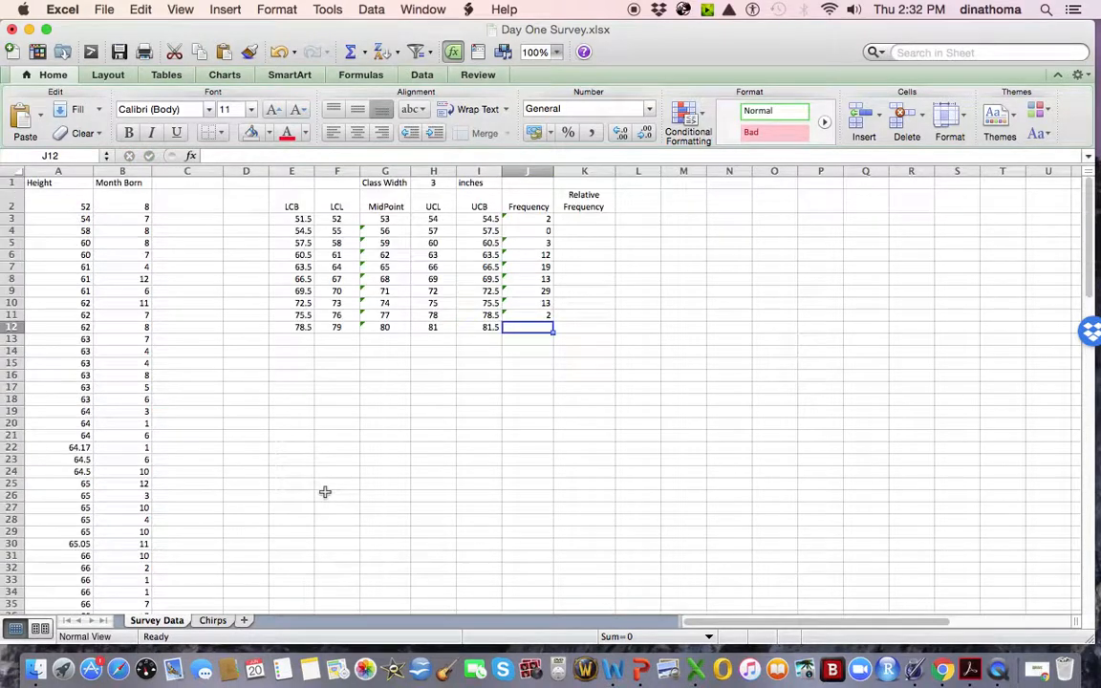
type("0")
key("Return")
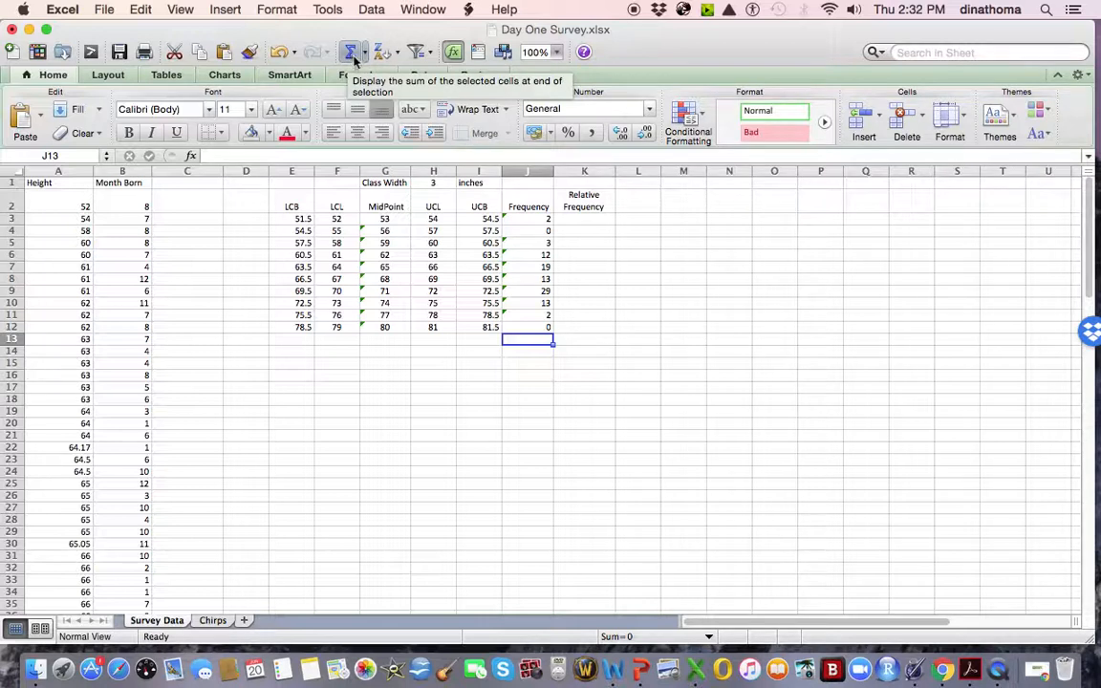
- Total the frequencies in J3:J12 with an automatic sum in cell J13
left_click_drag(527, 220, 539, 330)
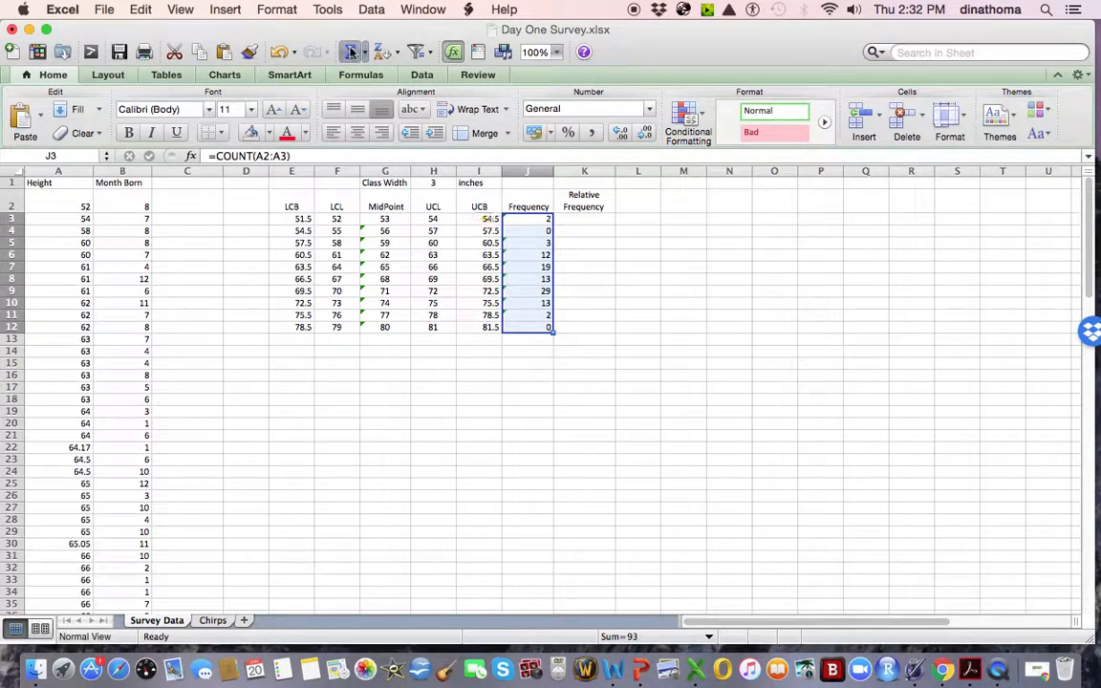
left_click(351, 52)
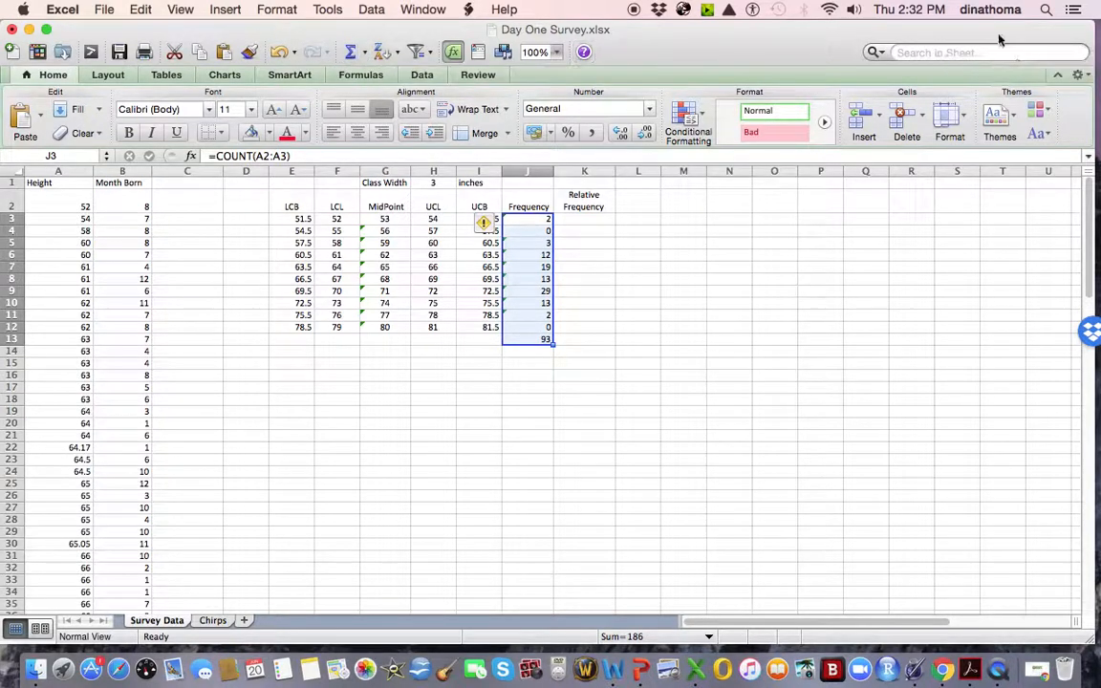
left_click(529, 339)
- Select the height data from A2 to A94 to check its number of rows against the frequency total in J13
left_click_drag(49, 204, 74, 462)
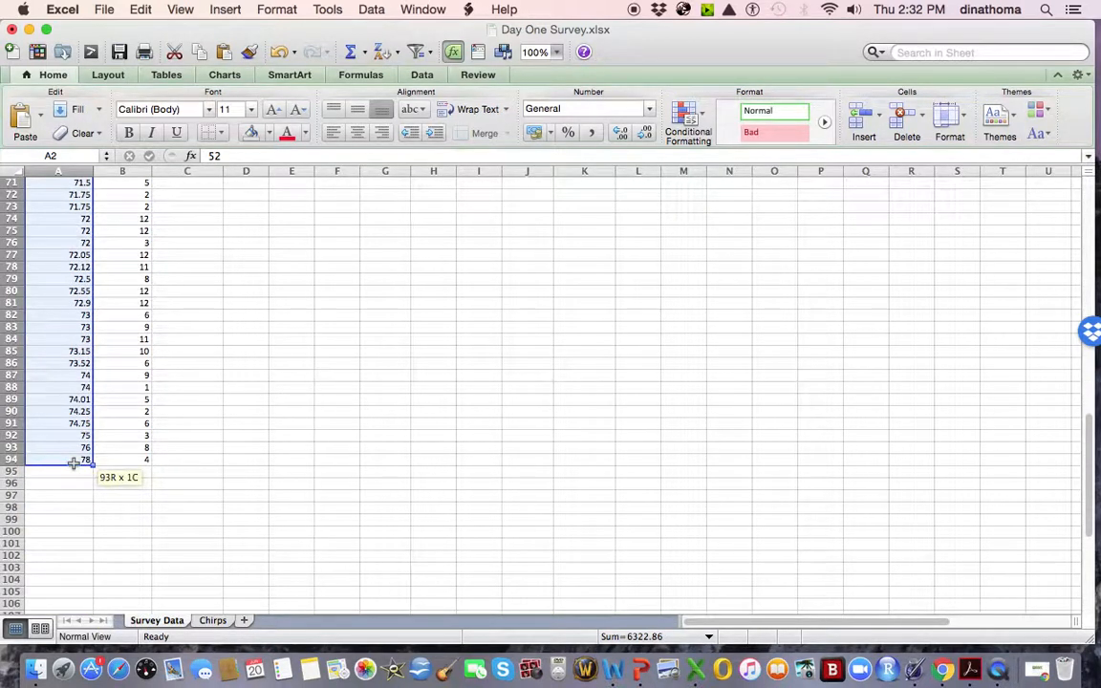
left_click_drag(74, 463, 132, 176)
scroll(382, 253, "down", 10)
scroll(409, 285, "up", 2)
scroll(409, 284, "up", 20)
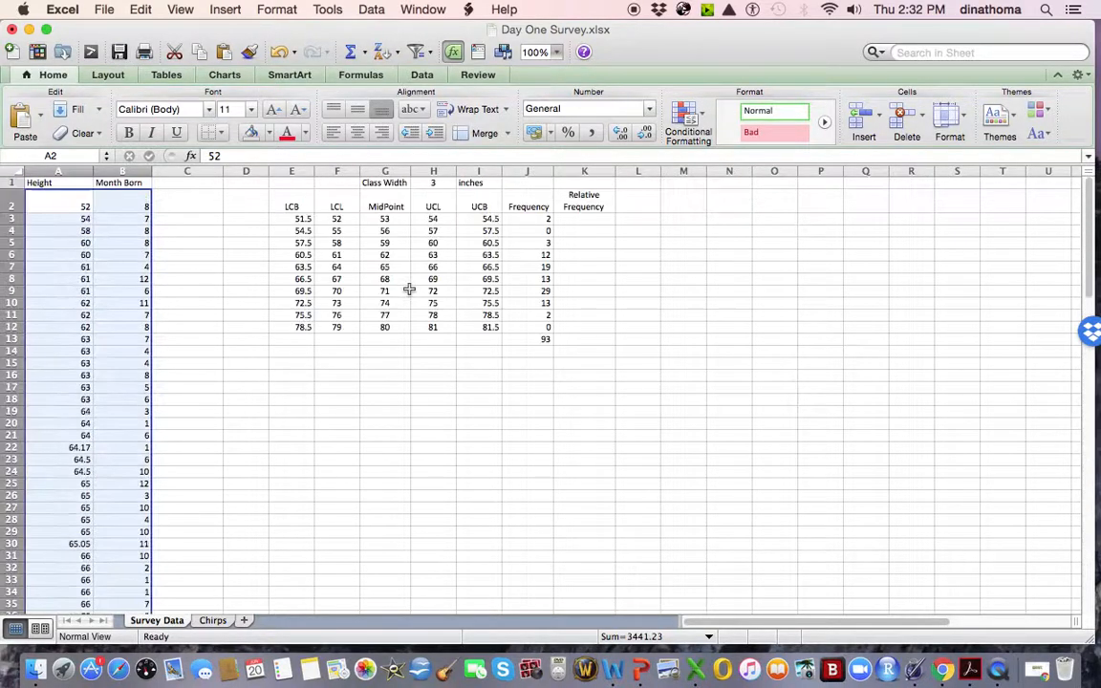
left_click(587, 280)
left_click(532, 338)
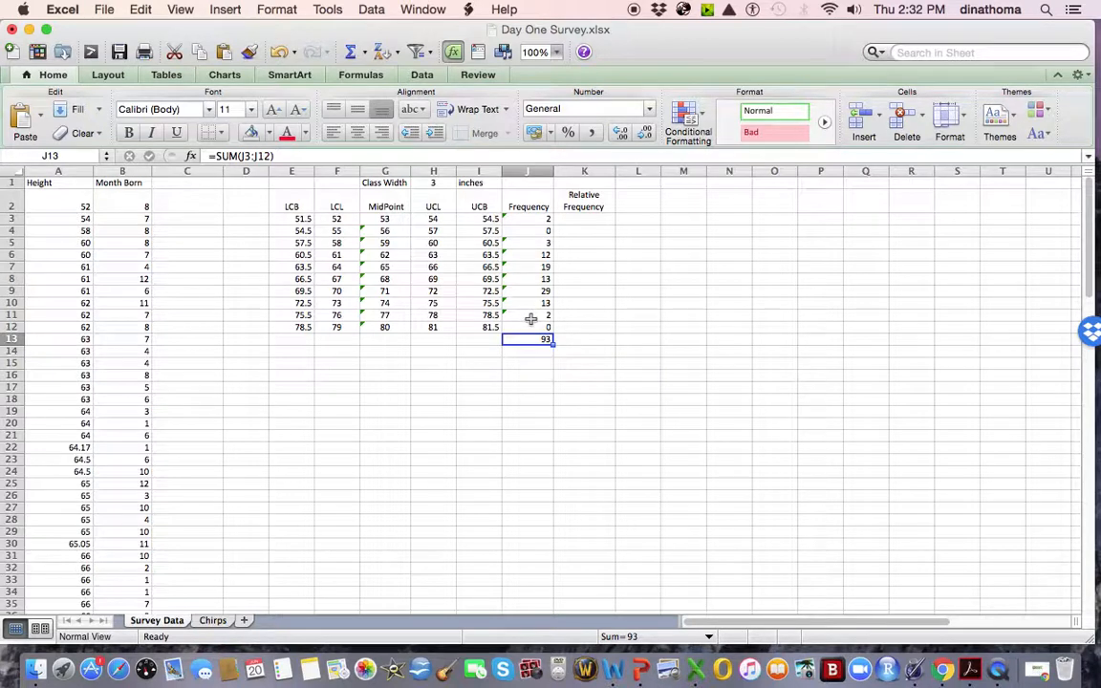
- Enter the formula =J3/$J$13 in cell K3 as the first class's relative frequency
left_click(581, 218)
type("=")
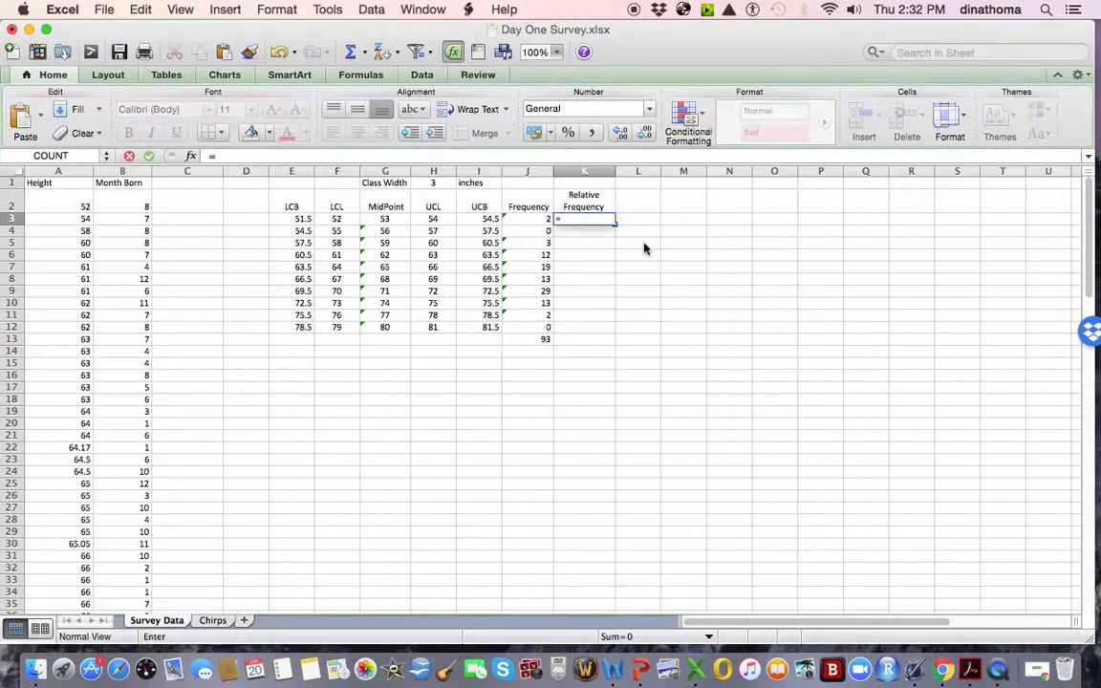
left_click(527, 221)
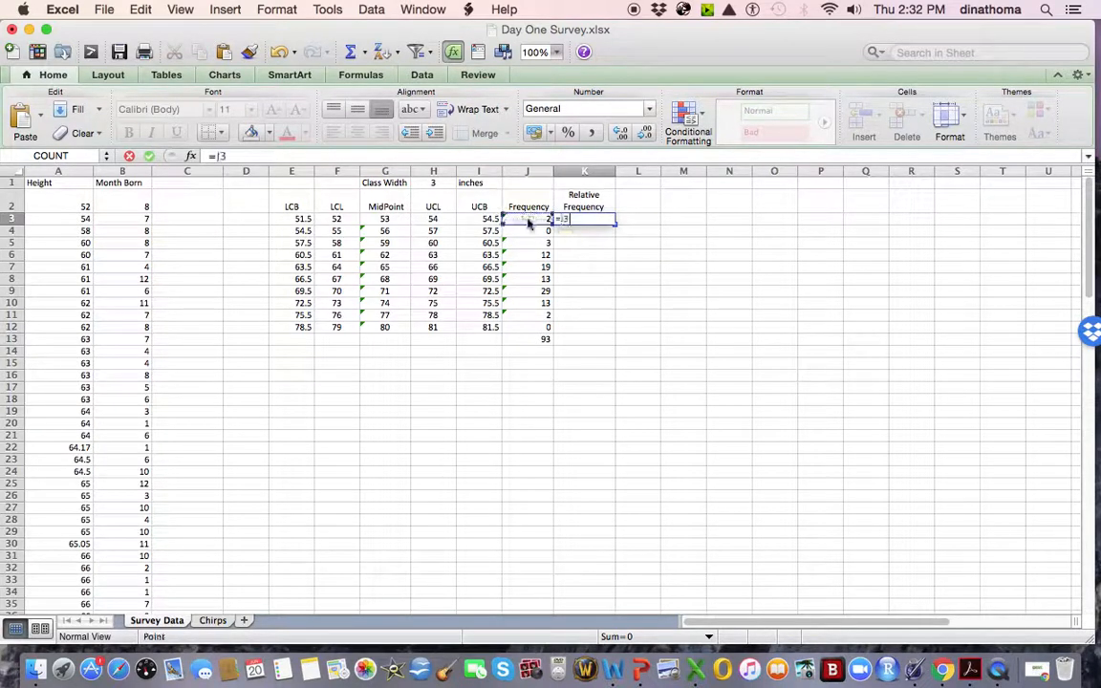
type("/")
left_click(533, 340)
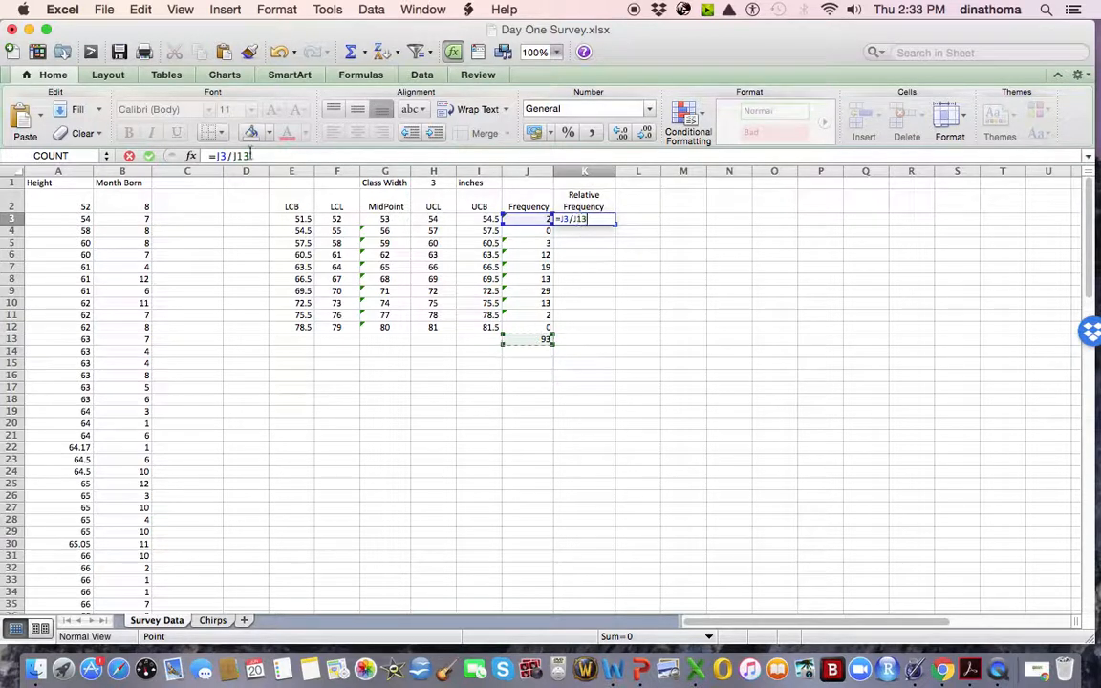
left_click(237, 155)
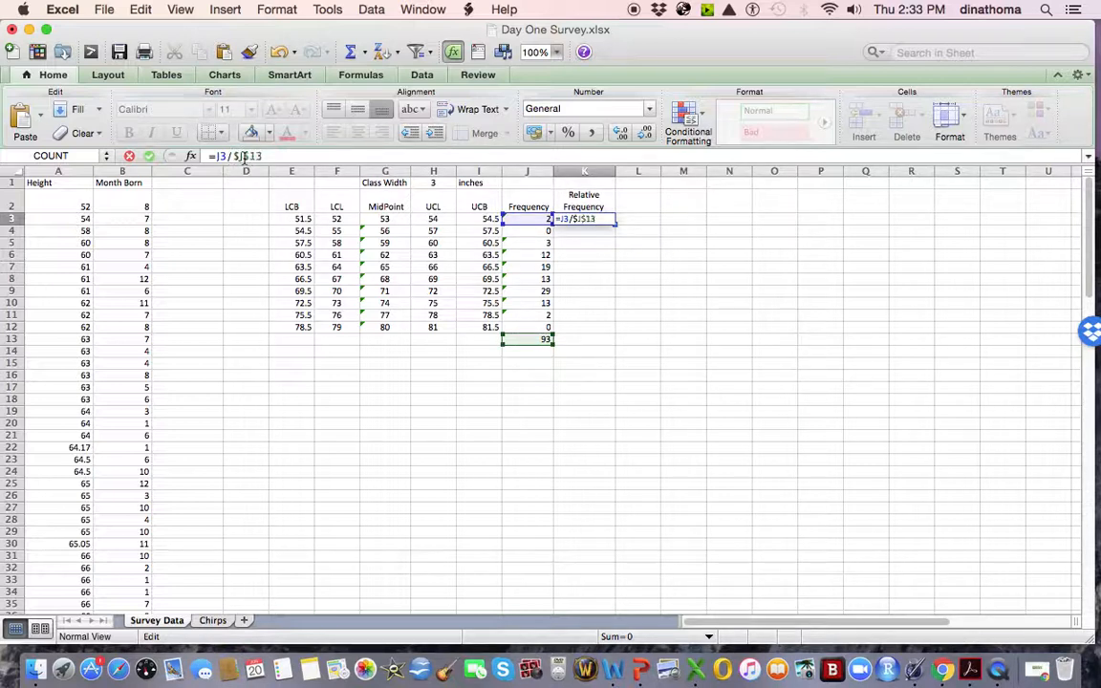
key("Return")
- Format the relative frequency in cell K3 to three decimal places
left_click(578, 220)
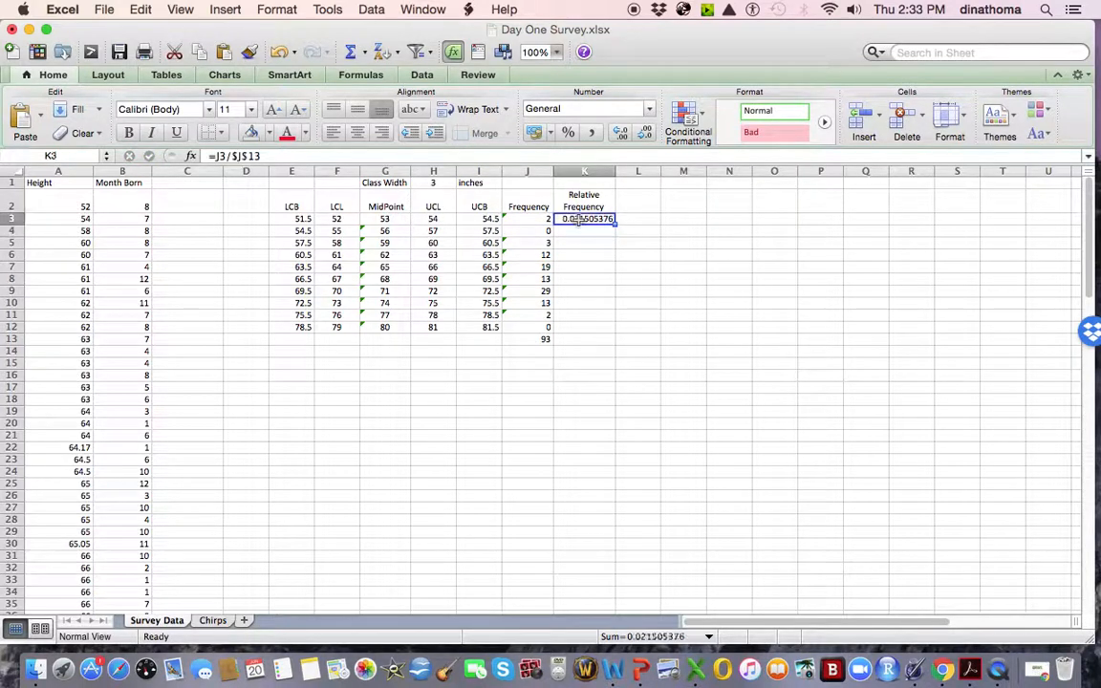
left_click(622, 134)
left_click(646, 134)
left_click(646, 134)
left_click(645, 134)
left_click(645, 134)
left_click(645, 134)
left_click(645, 134)
left_click(646, 134)
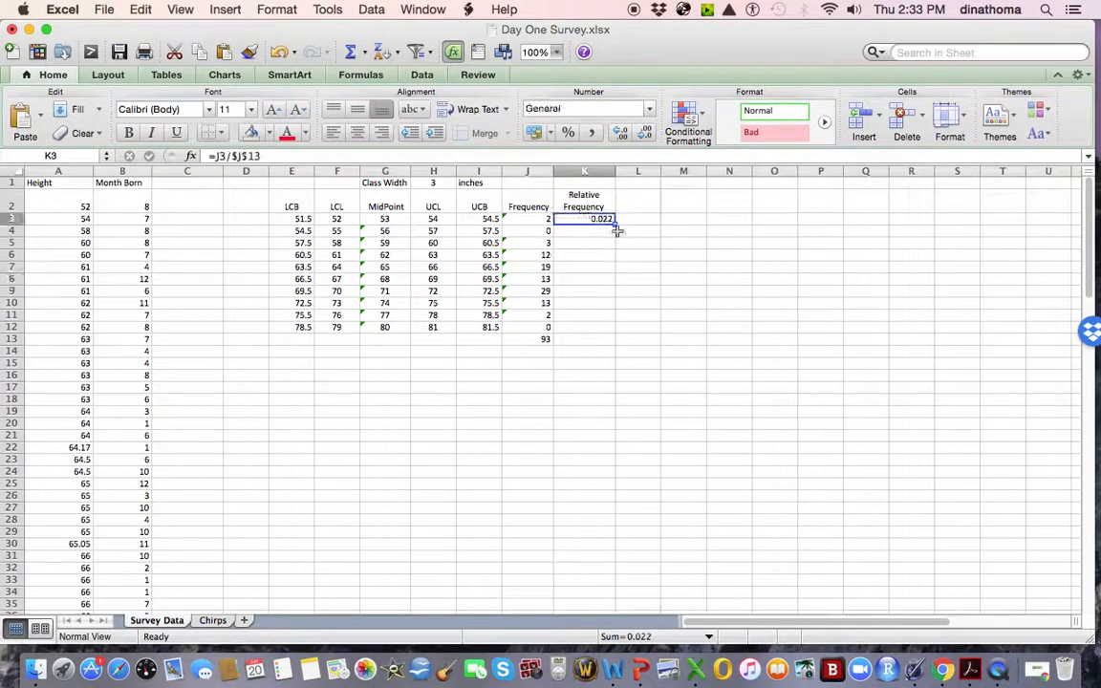
- Fill the relative frequency formula down to K12 and total the column with an automatic sum in K13
left_click_drag(617, 229, 615, 330)
left_click_drag(581, 220, 576, 341)
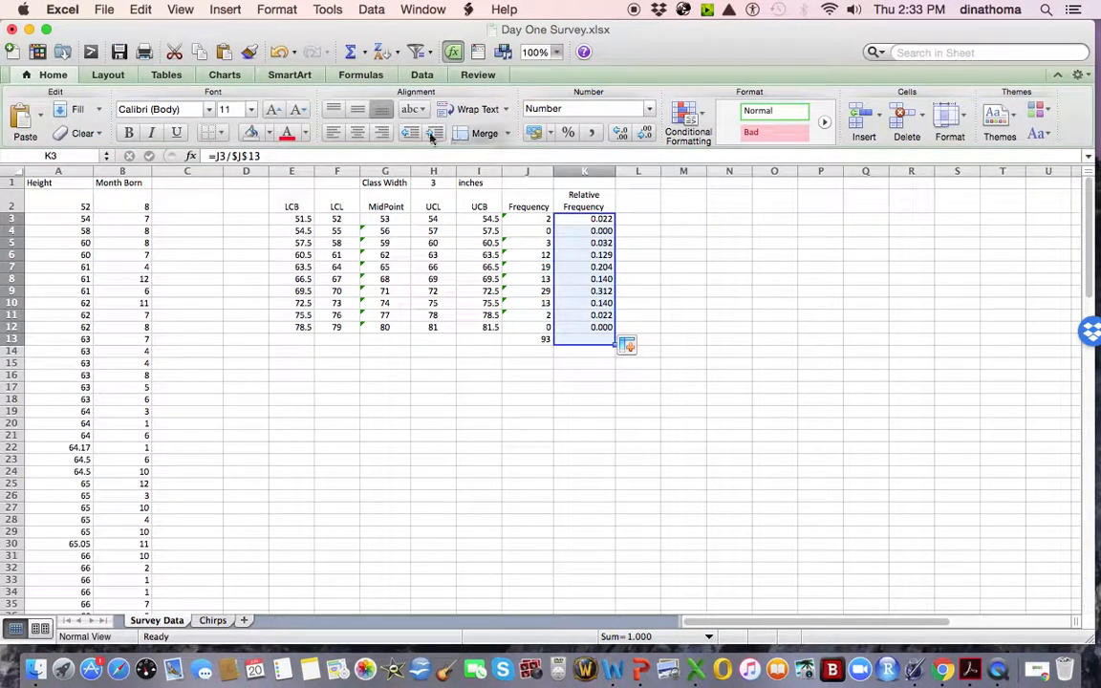
left_click(351, 52)
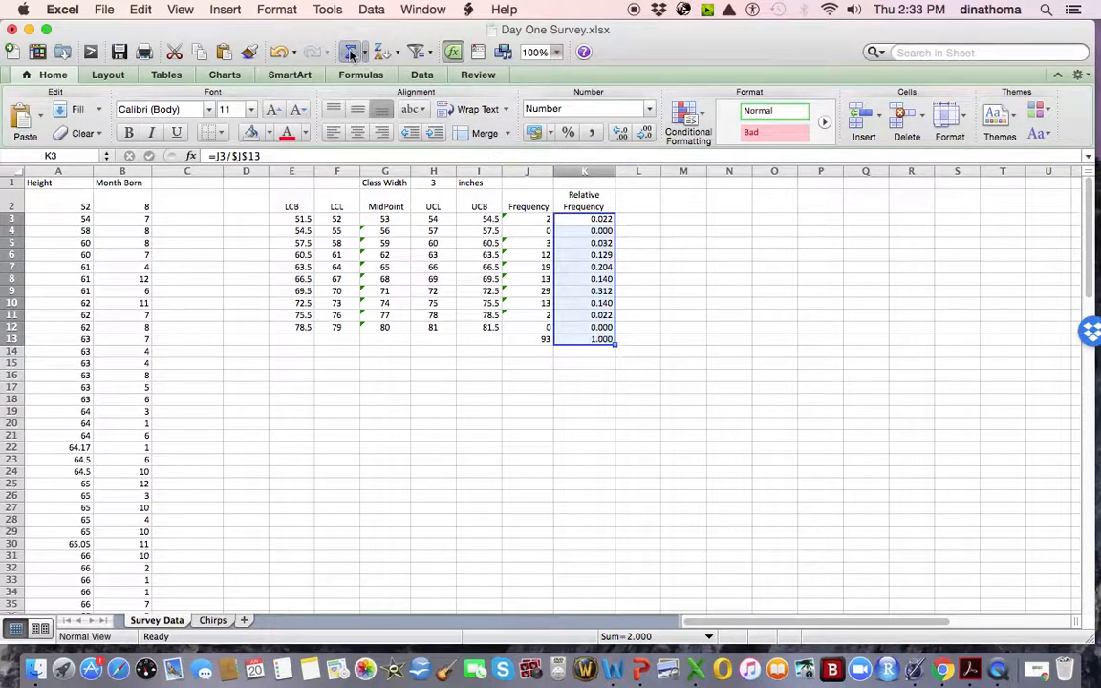
left_click(588, 363)
- Label the totals row by entering Totals in cell L13
left_click_drag(517, 340, 626, 339)
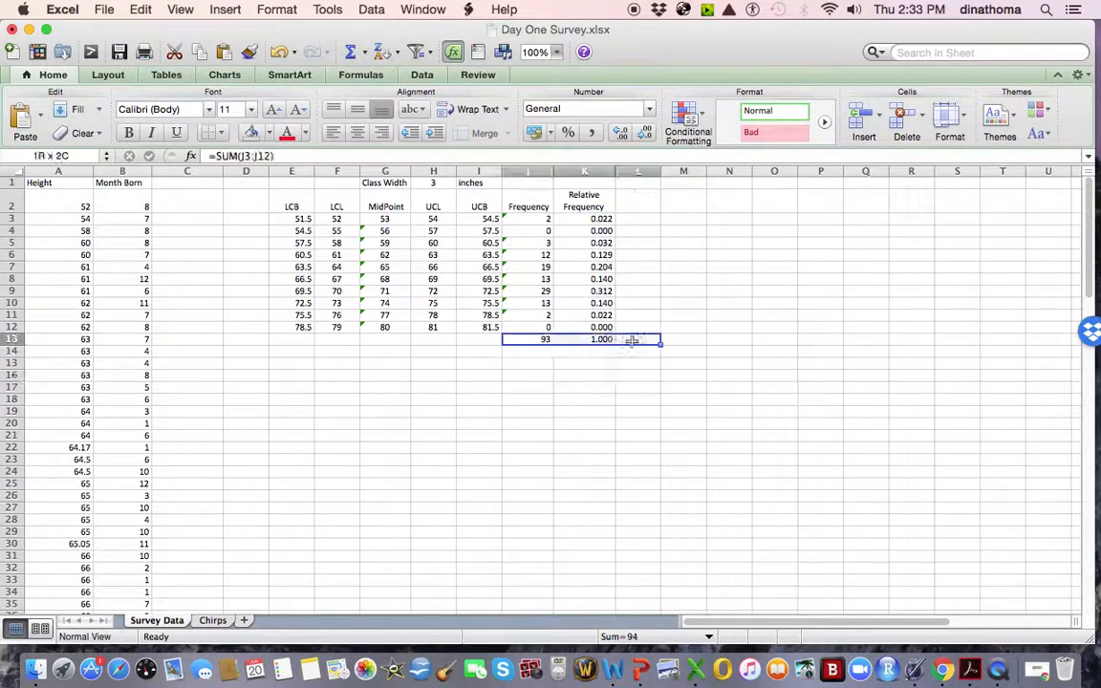
left_click(640, 340)
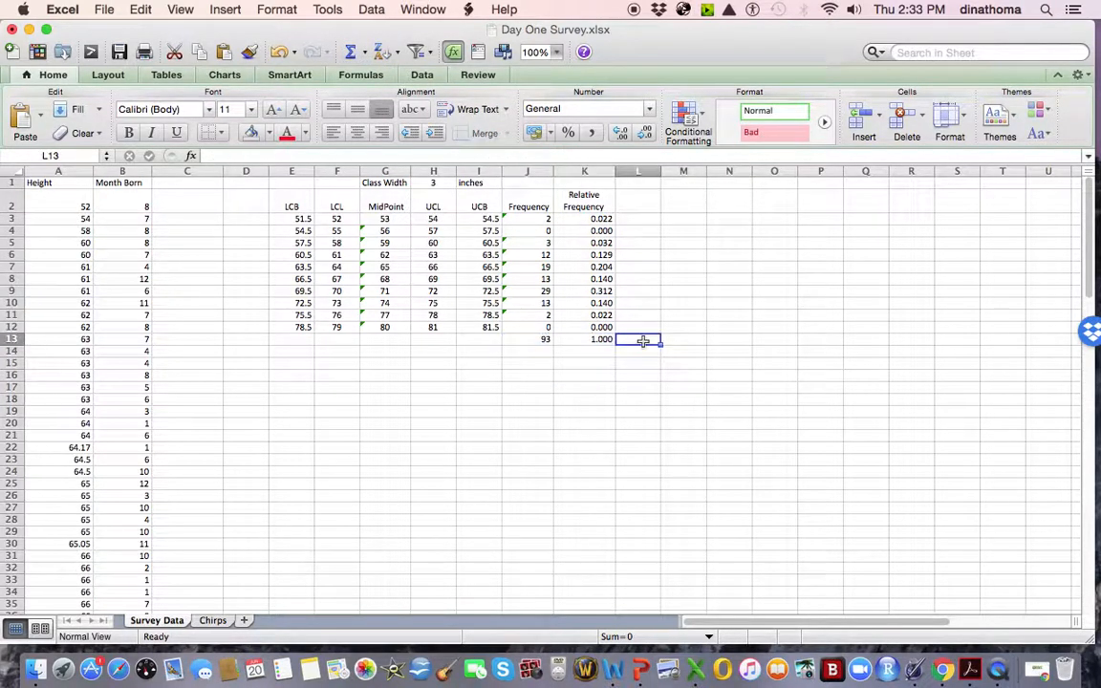
type("Todals")
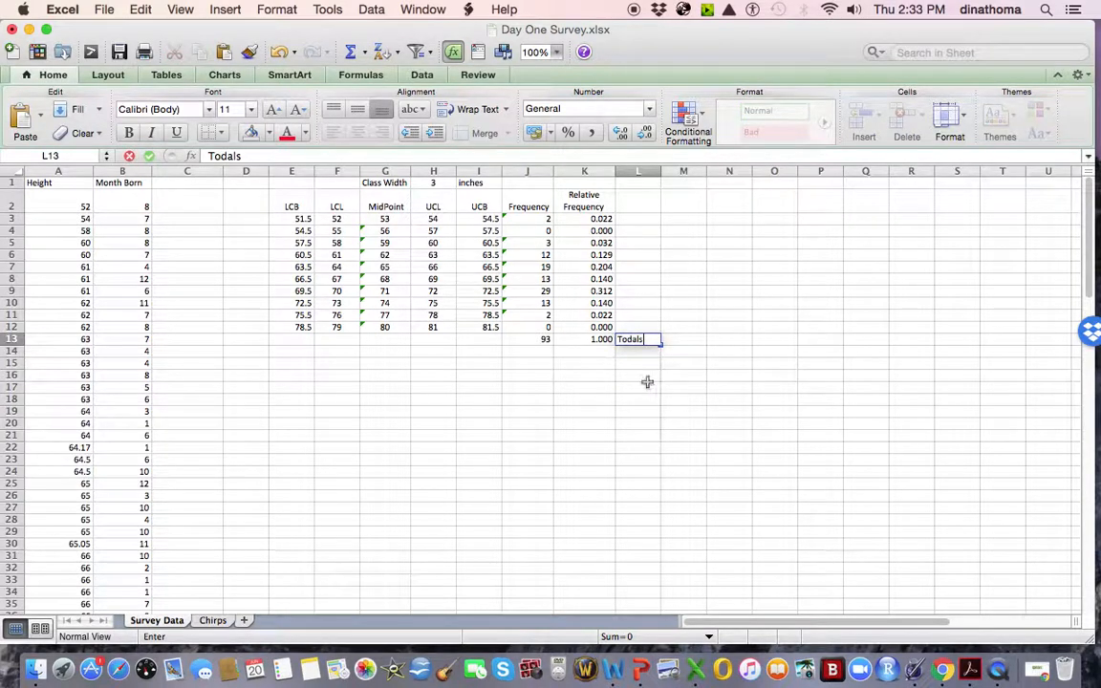
left_click(646, 345)
left_click(656, 389)
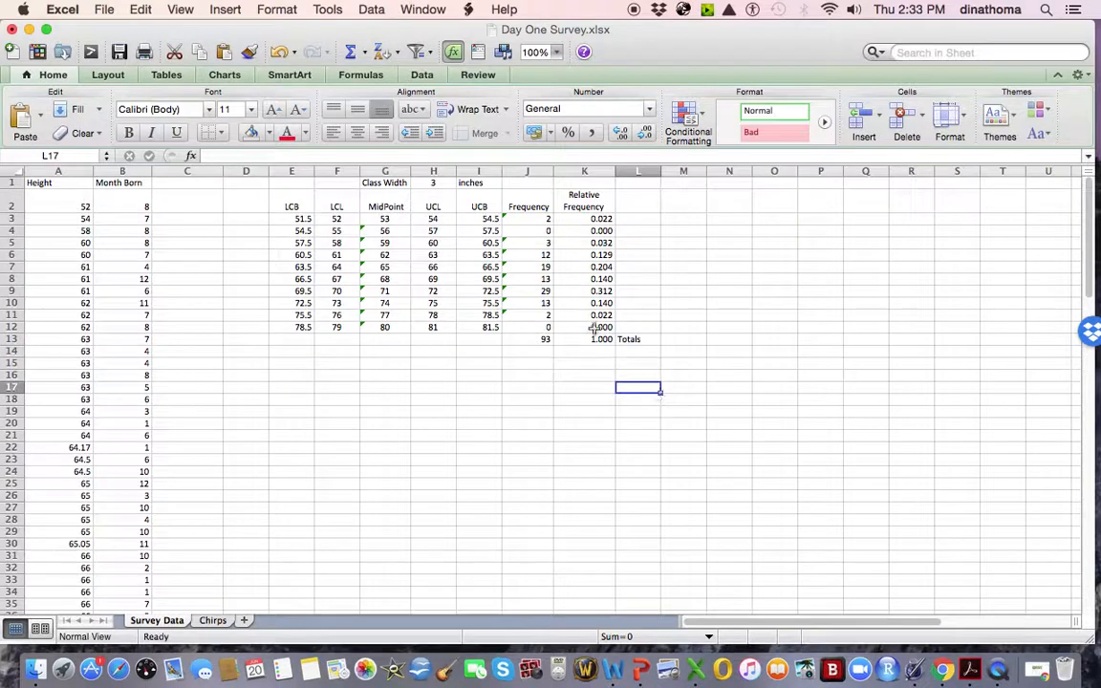
- Put a thick box border around the frequency table in E2:K12
left_click_drag(292, 204, 575, 327)
left_click(222, 133)
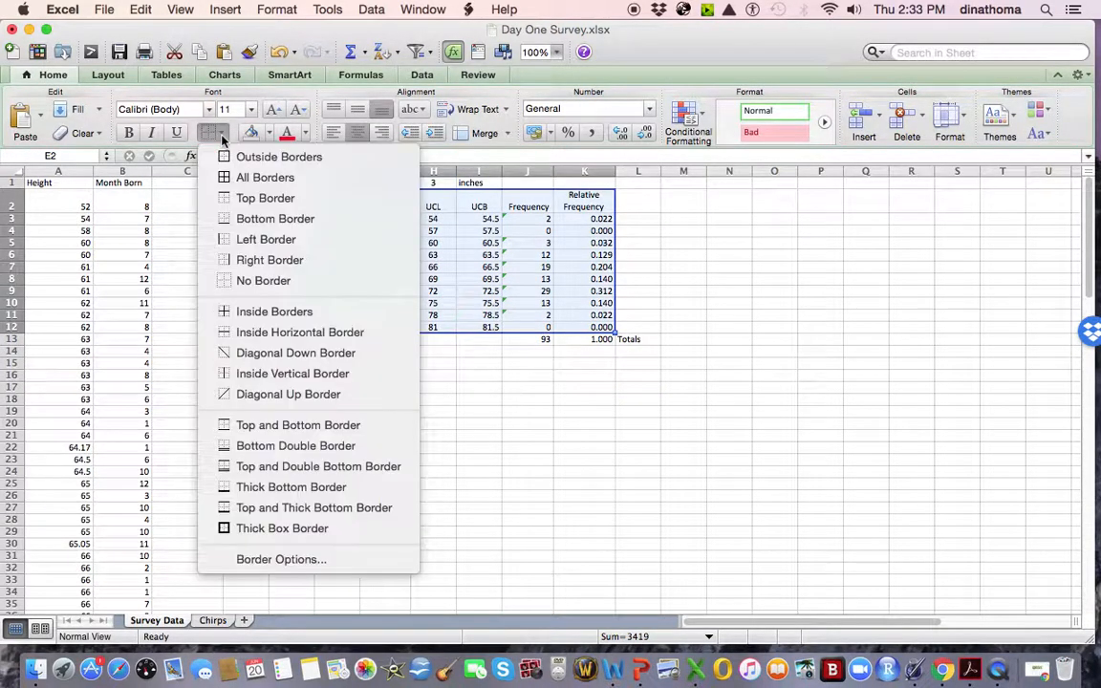
left_click(287, 529)
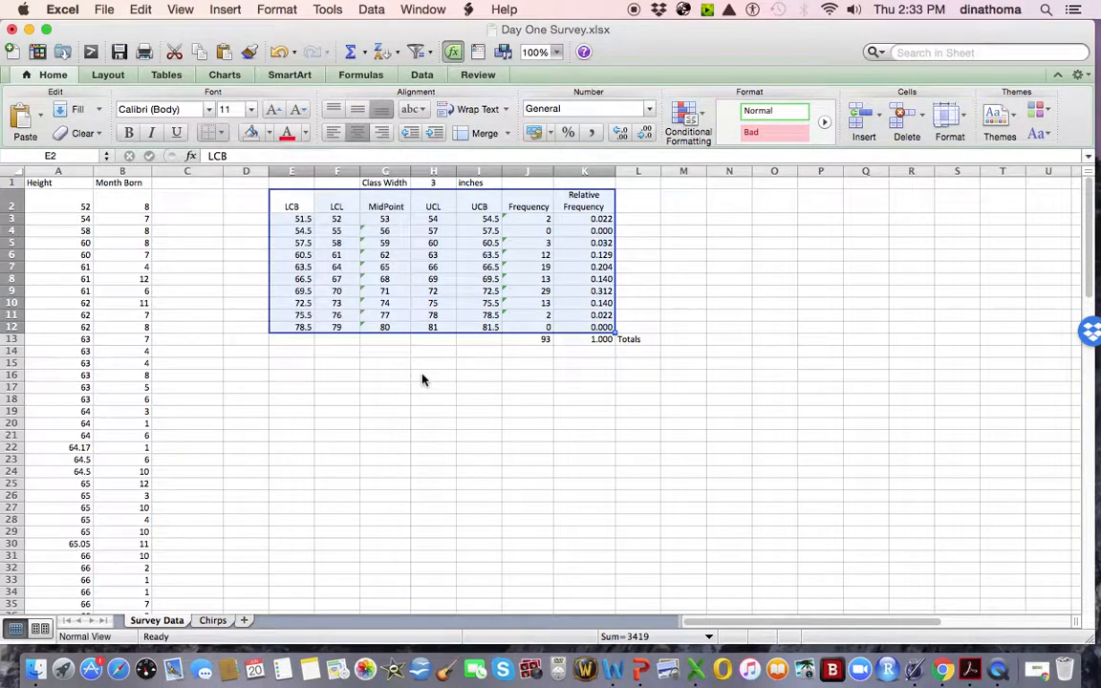
left_click(433, 449)
- Apply a bottom double border to the table's header row, E2:K2
left_click_drag(289, 192, 584, 204)
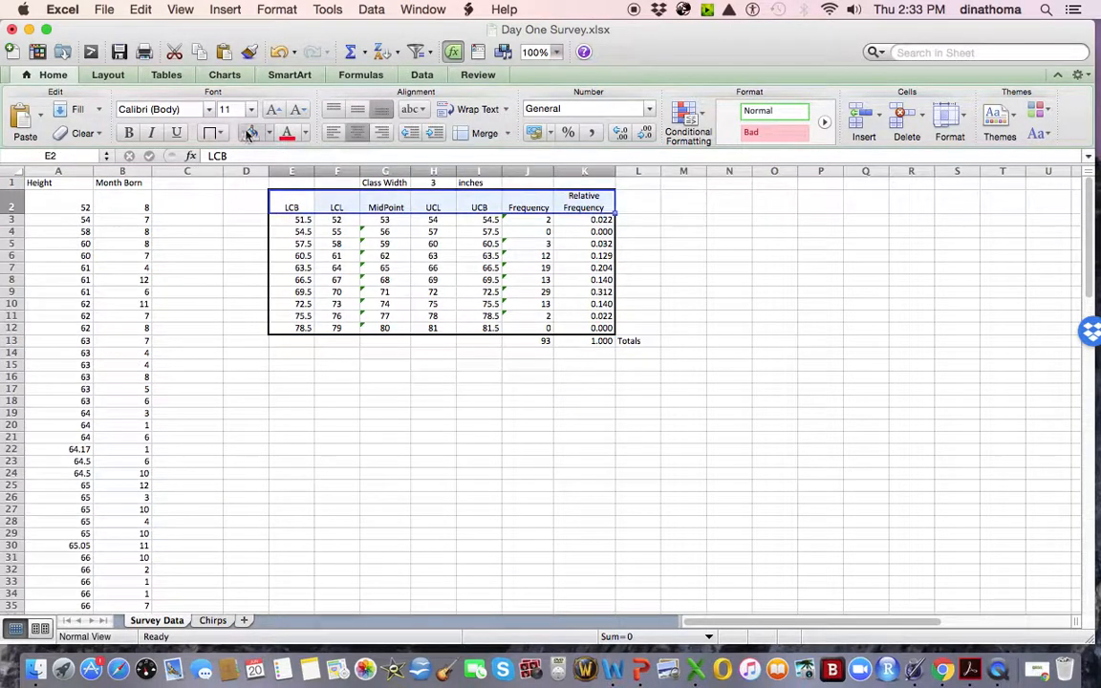
left_click(227, 135)
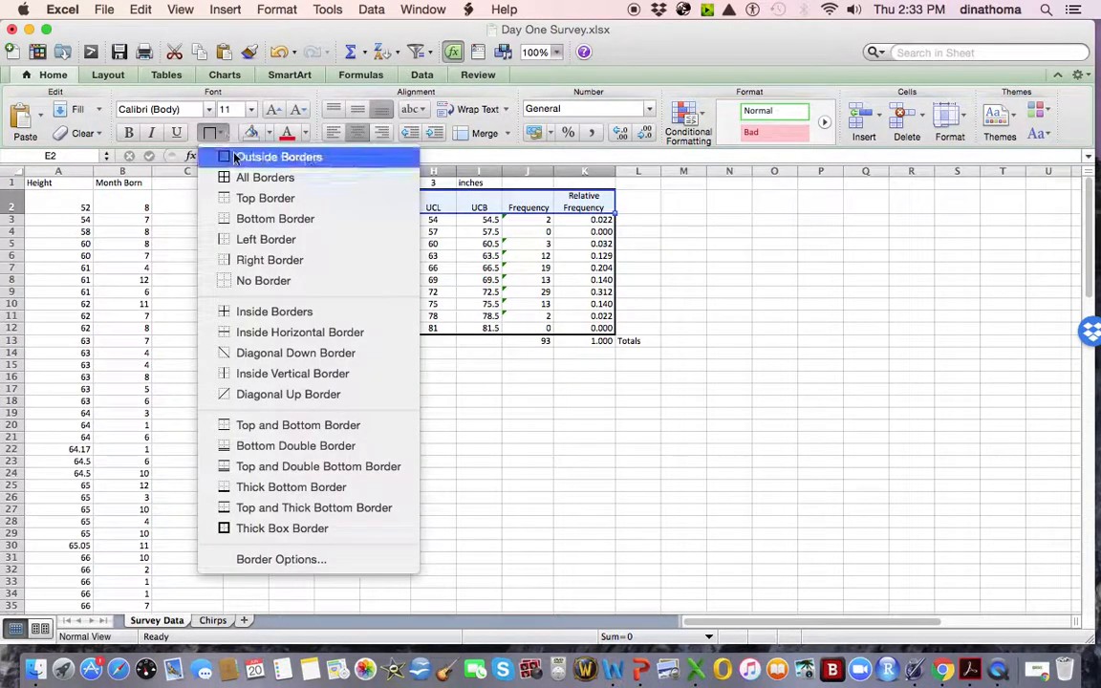
left_click(277, 445)
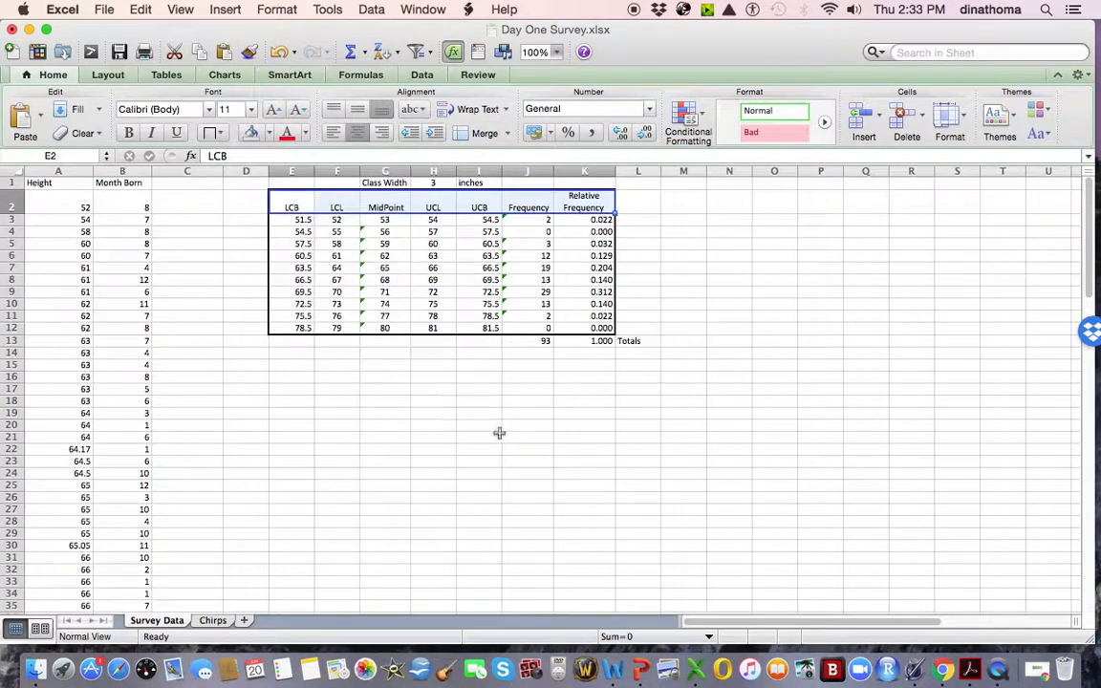
left_click(492, 439)
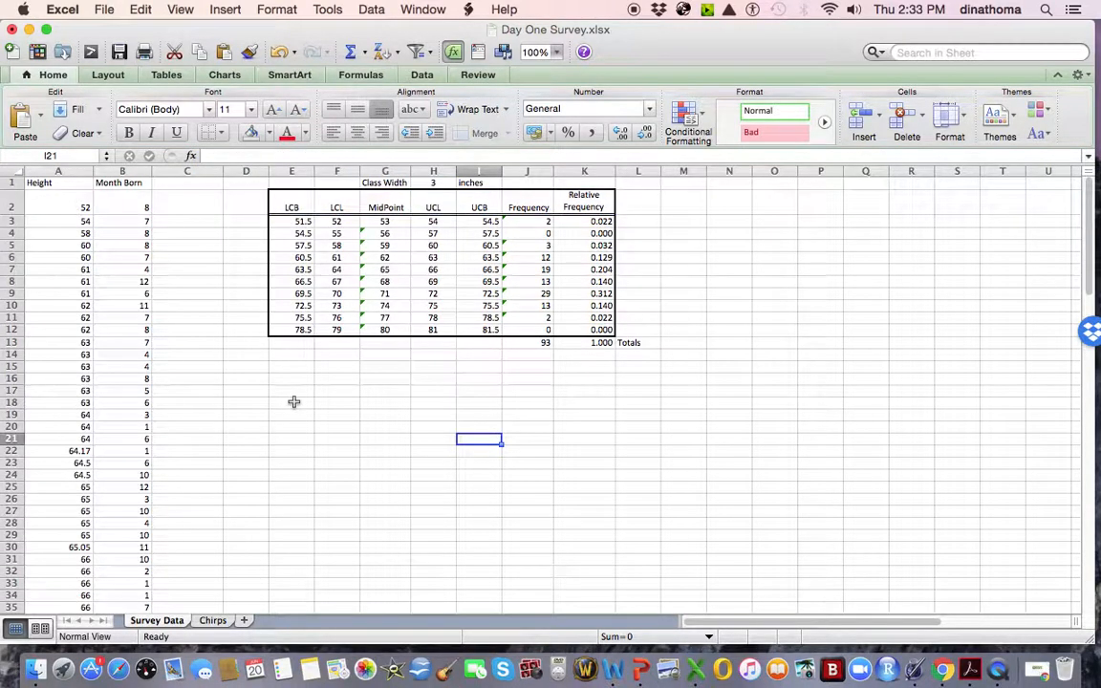
scroll(294, 401, "down", 5)
scroll(294, 399, "up", 5)
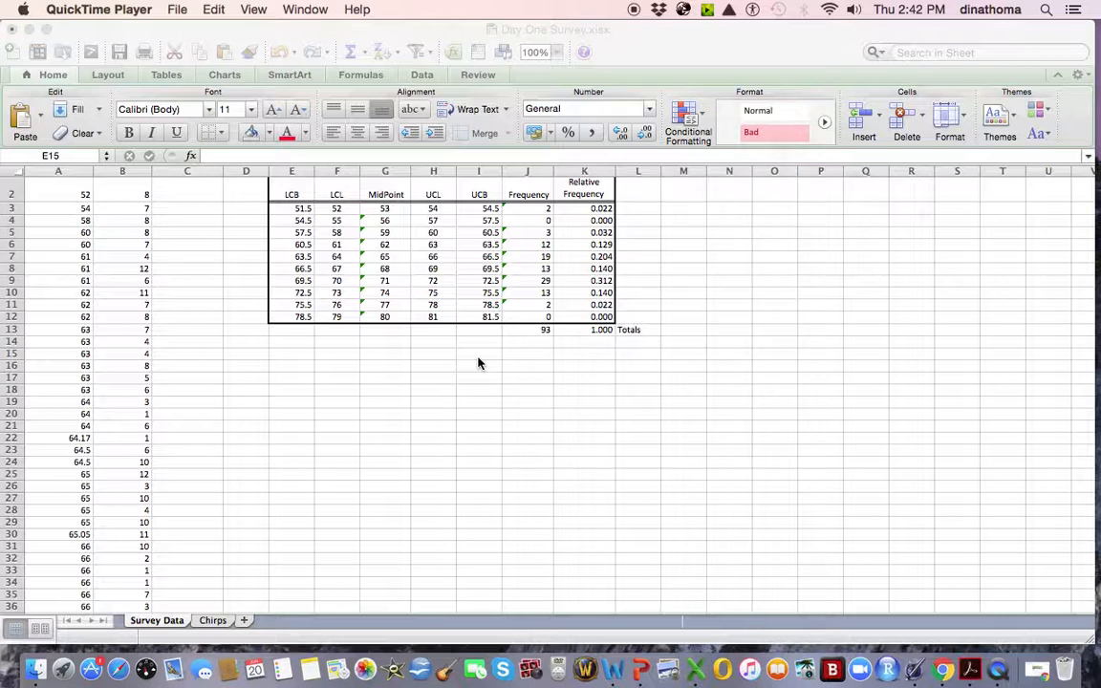
left_click(605, 363)
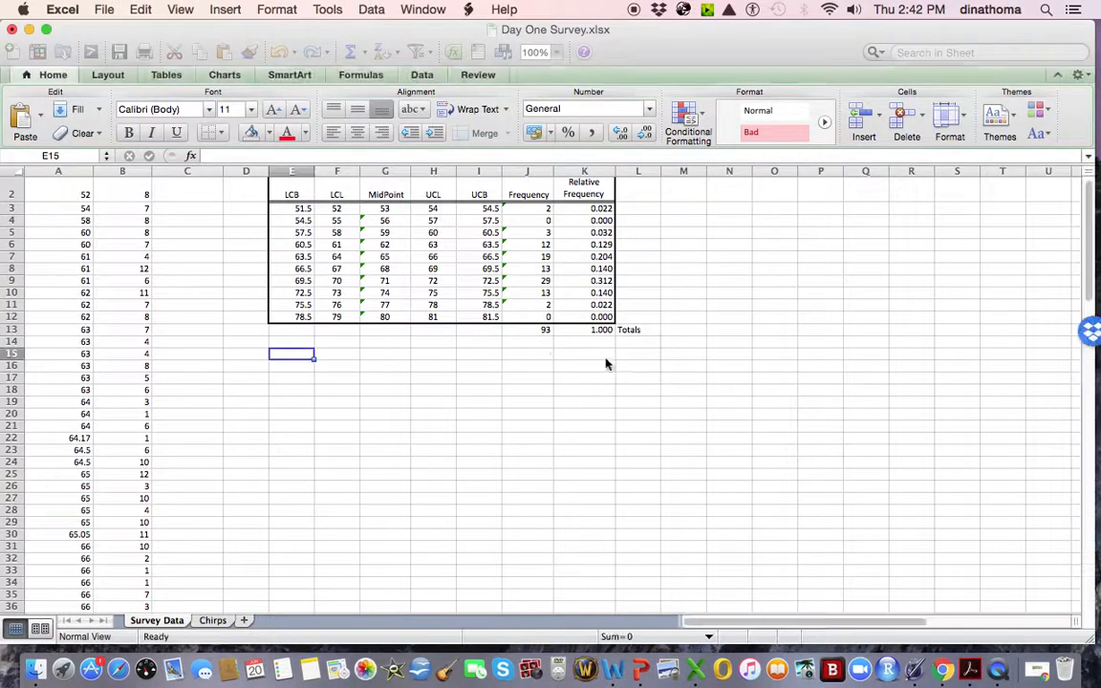
left_click(698, 255)
left_click(666, 209)
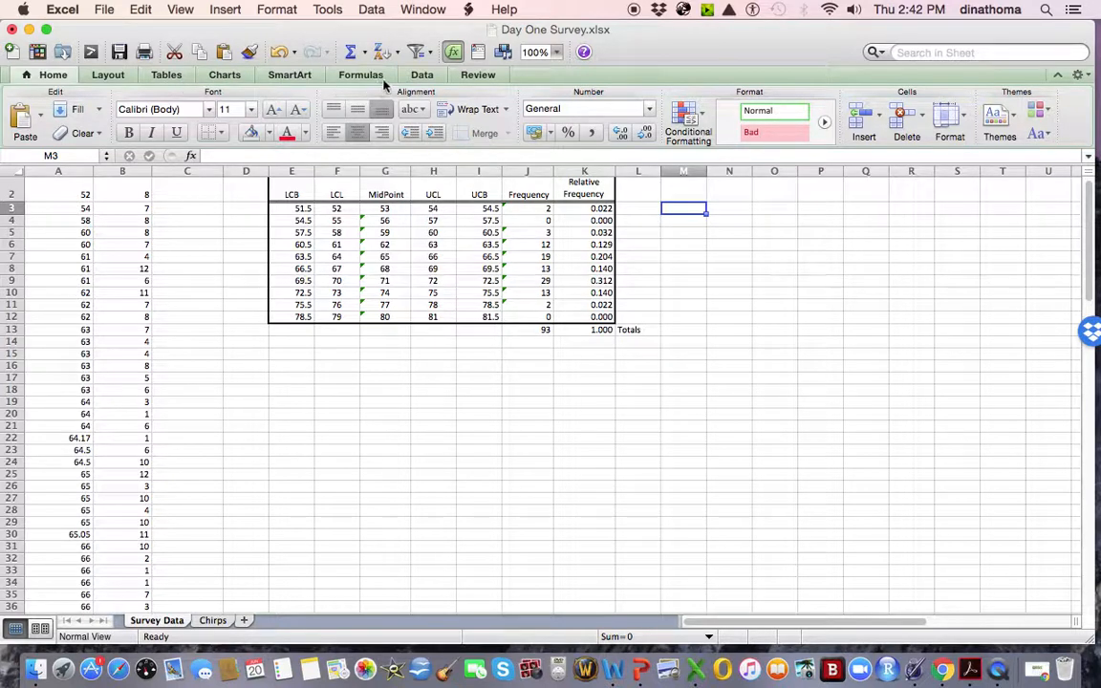
- Insert a 2-D clustered column chart of the frequencies in J3:J12 and place it just below the table
left_click(221, 77)
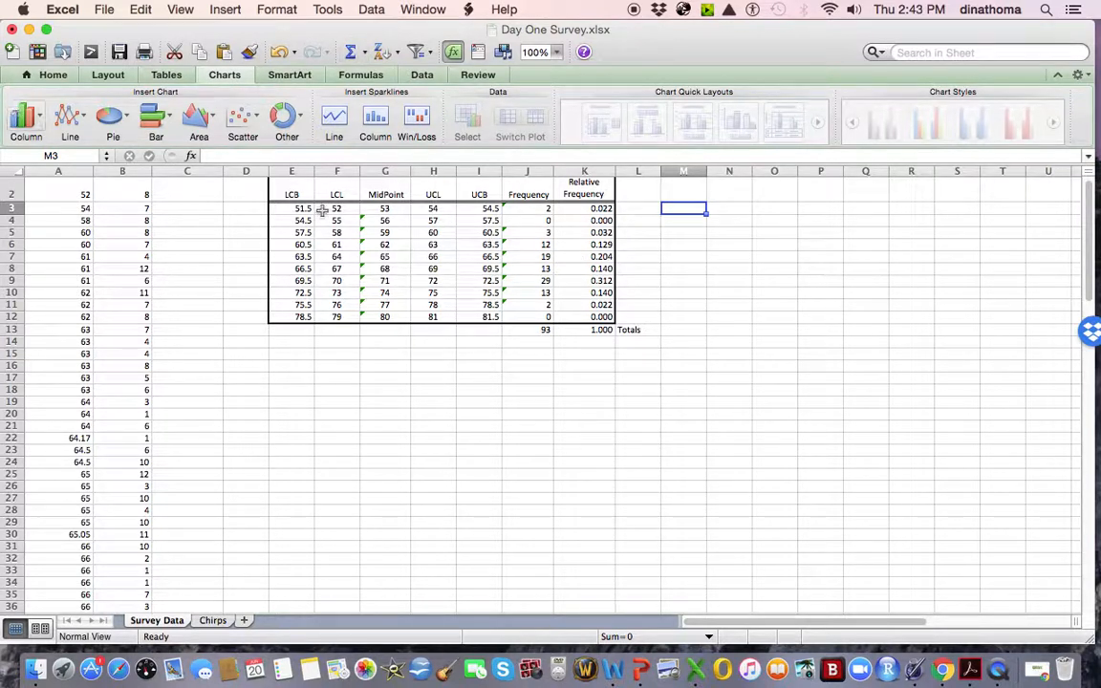
left_click(26, 117)
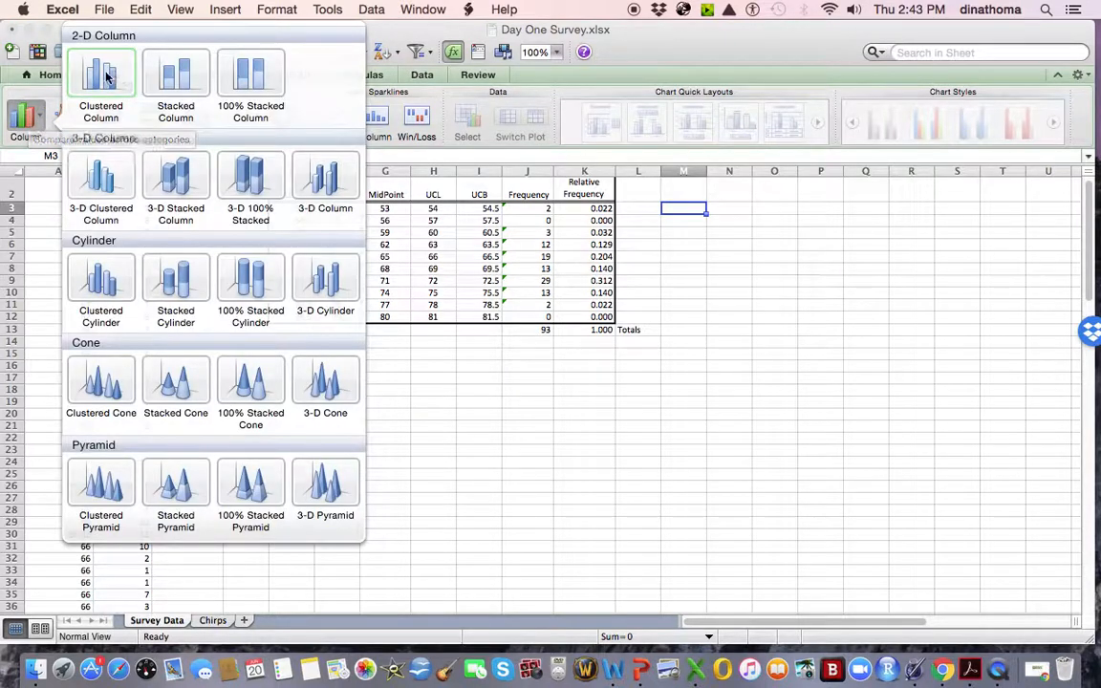
left_click(578, 457)
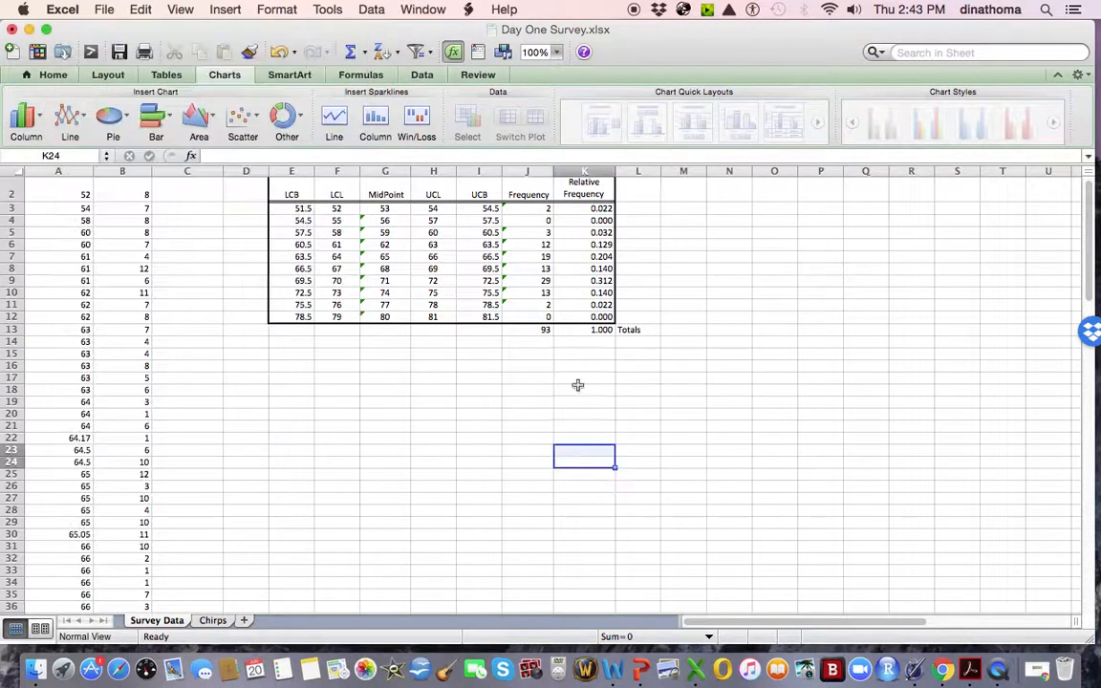
left_click_drag(527, 208, 526, 319)
left_click(28, 124)
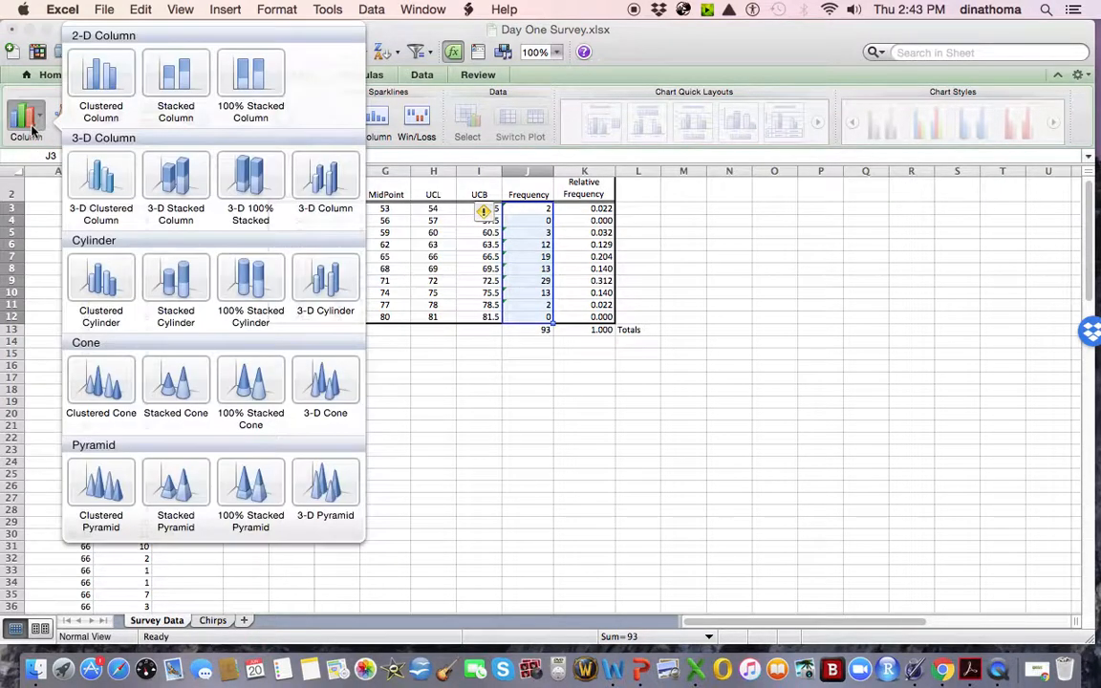
left_click(100, 77)
left_click_drag(653, 310, 516, 363)
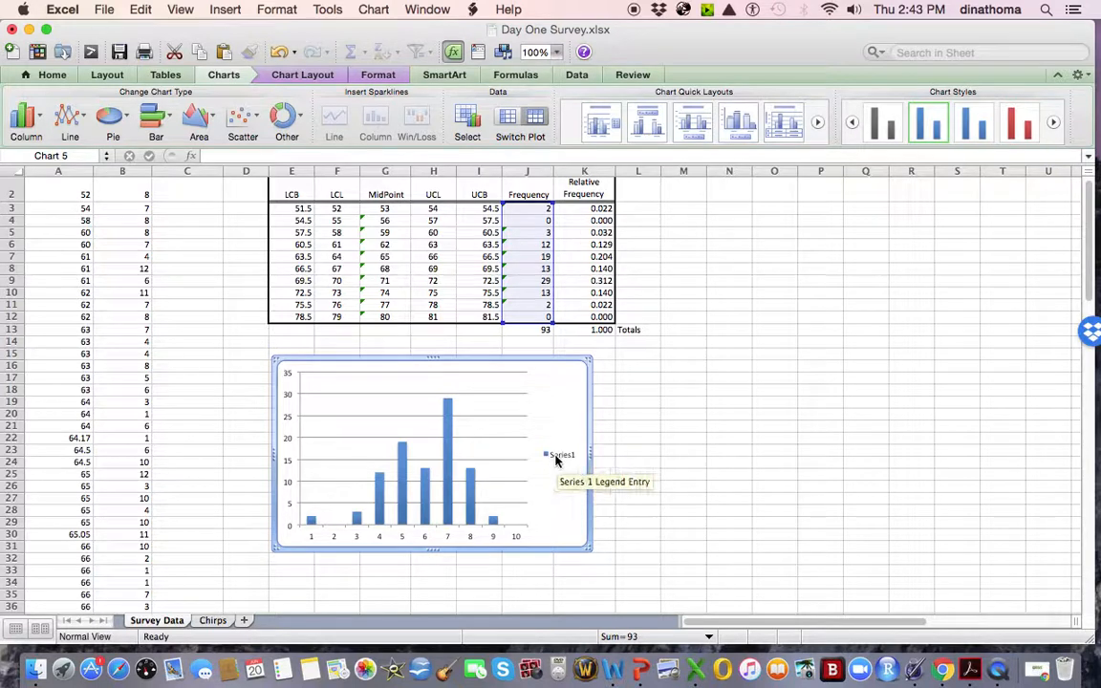
- Open the chart's data source settings and name the series Histogram of Heights
left_click(425, 539)
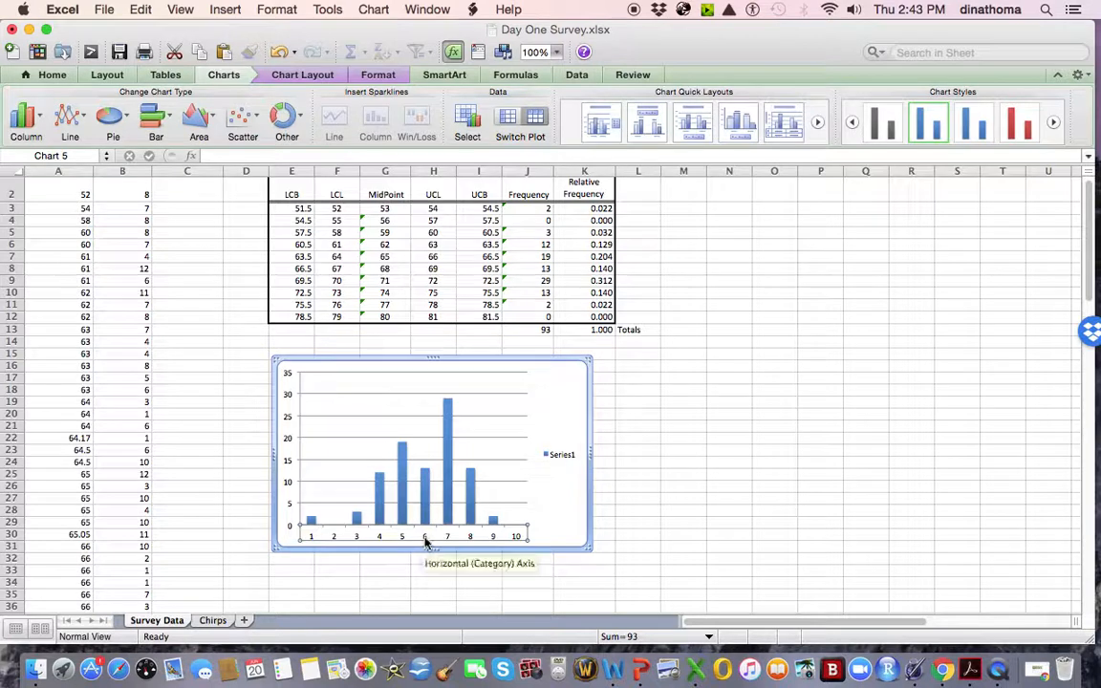
right_click(425, 543)
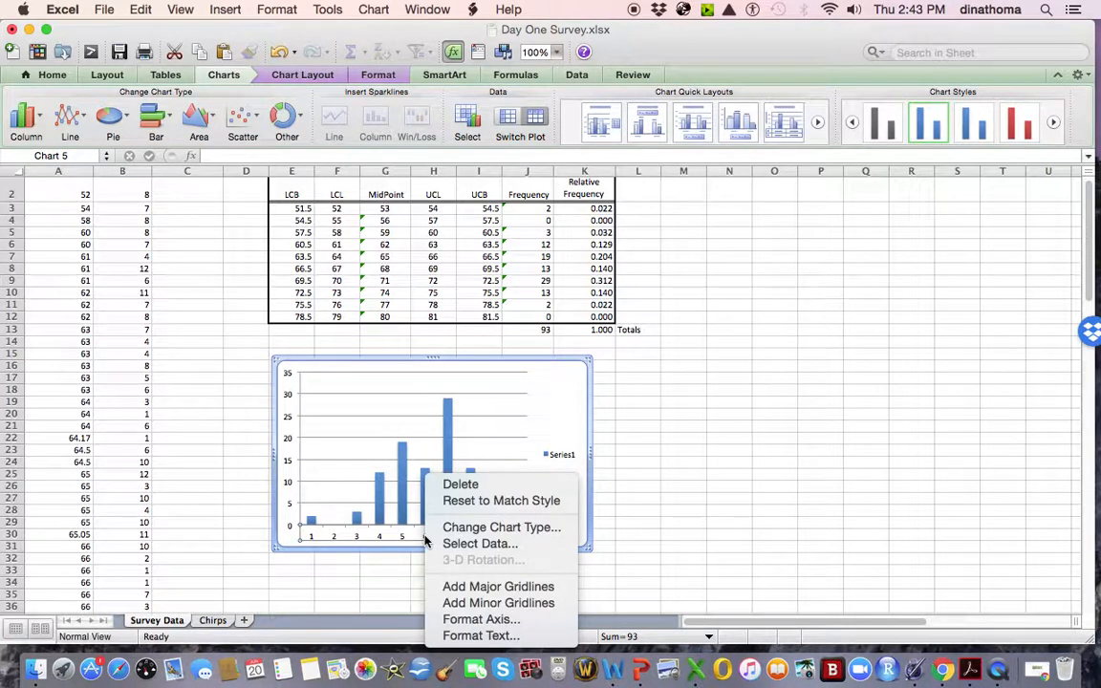
left_click(478, 543)
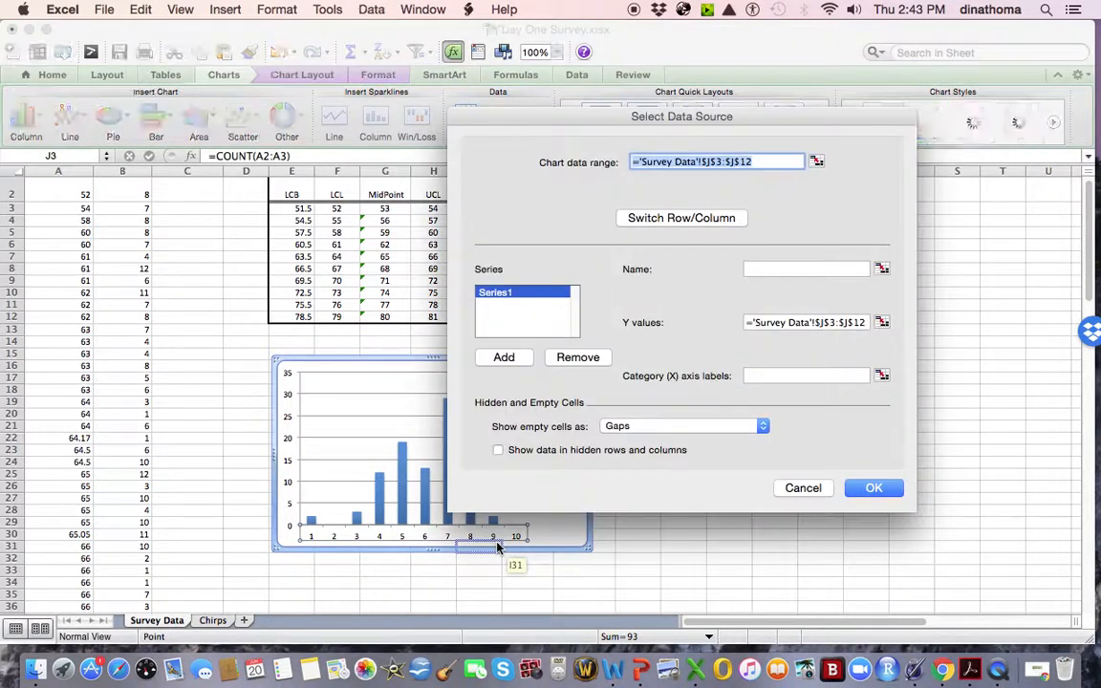
left_click(789, 270)
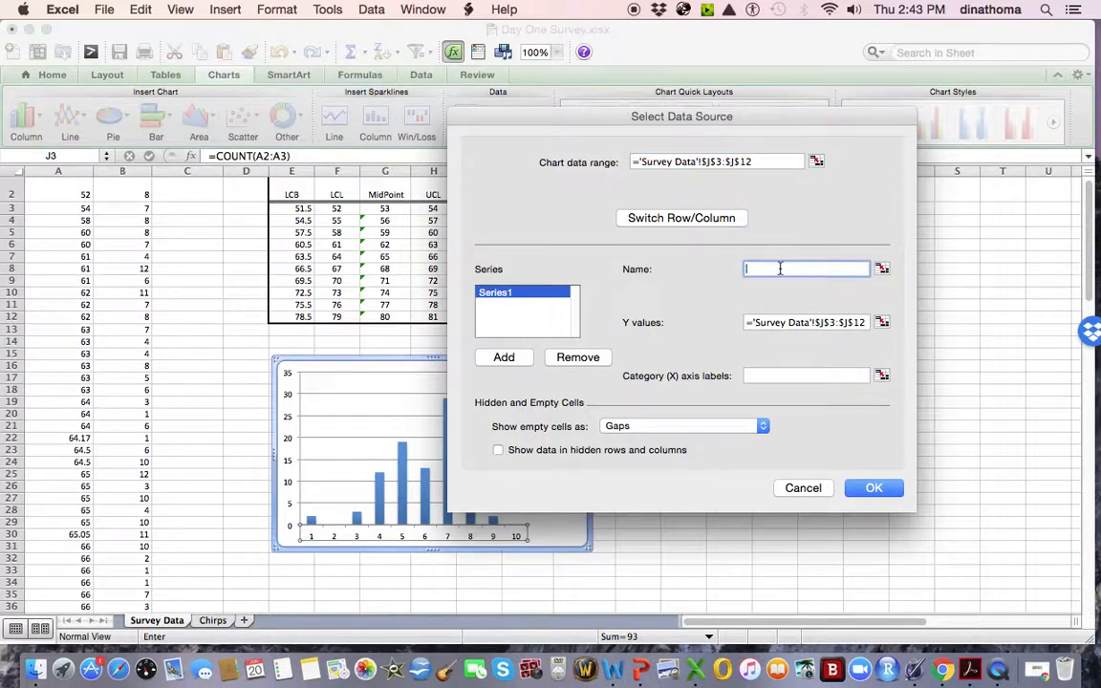
type("Histogram of Heights")
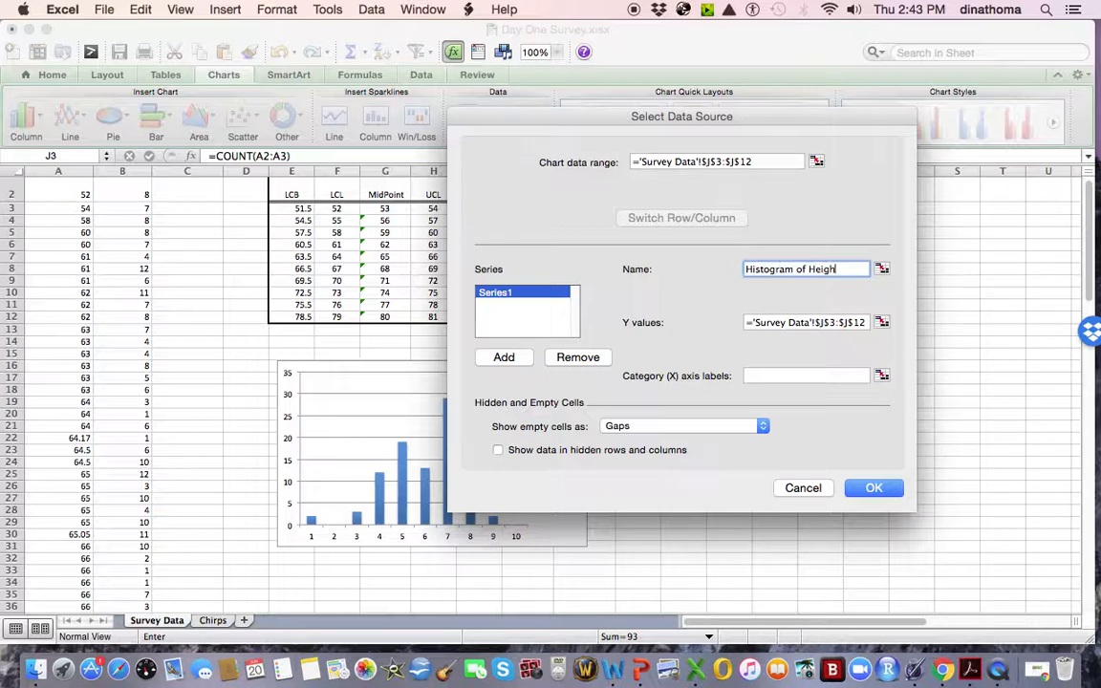
- Use the upper class limits in H3:H12 as category axis labels and show empty cells as Zero
left_click(772, 378)
left_click_drag(603, 116, 780, 119)
left_click(453, 213)
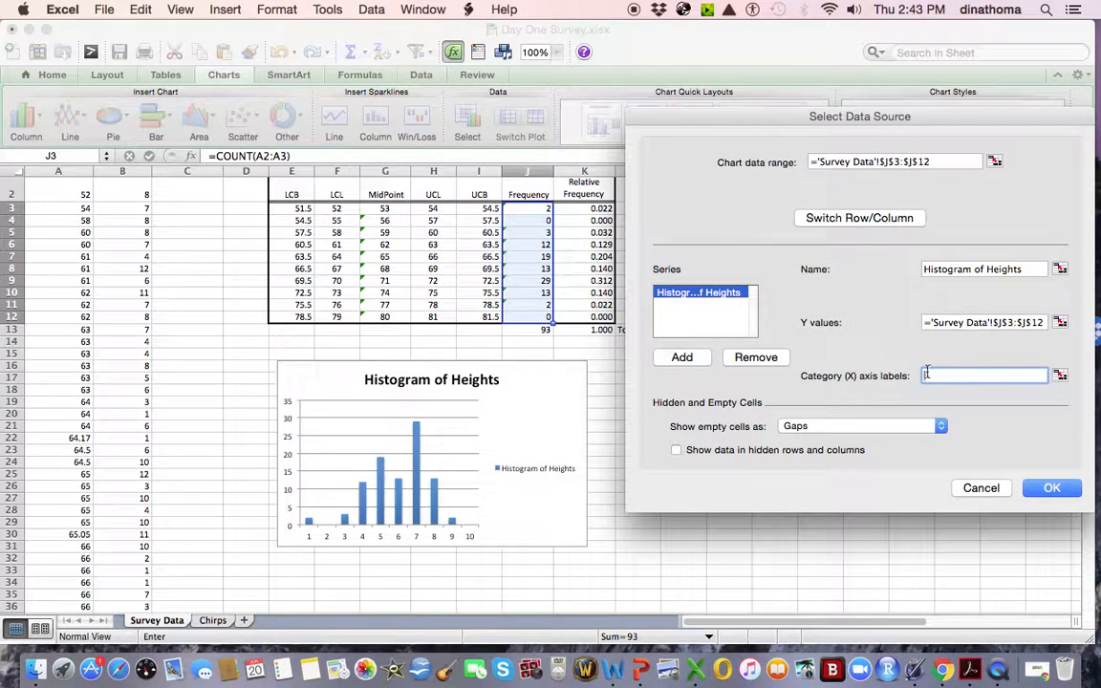
left_click_drag(435, 208, 438, 313)
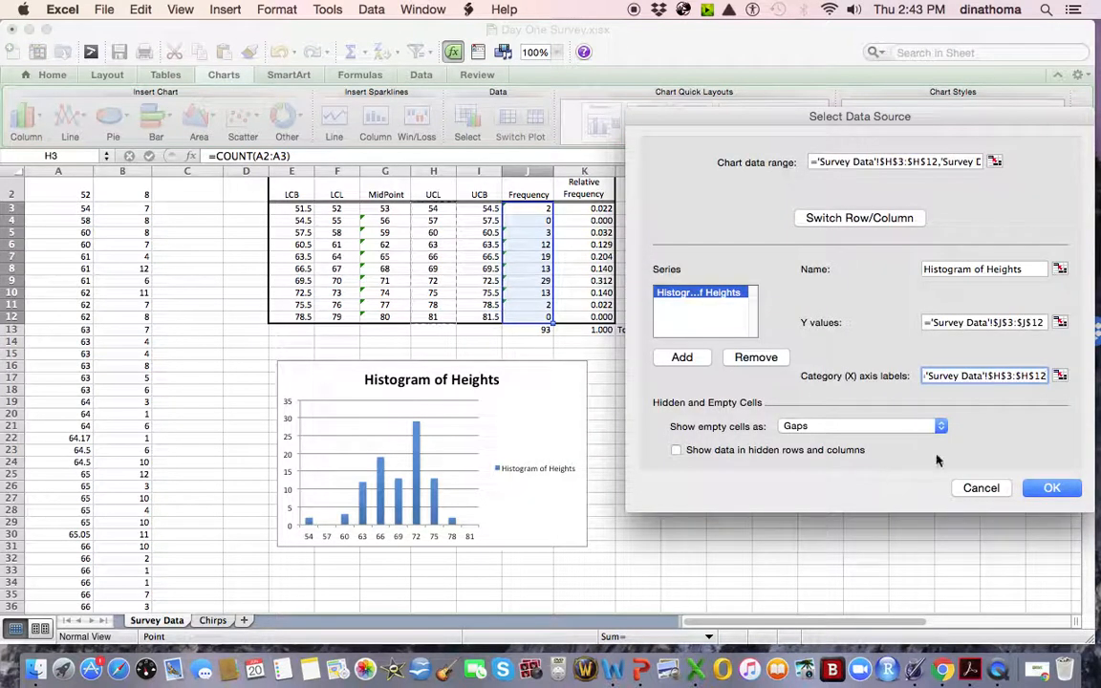
left_click(940, 430)
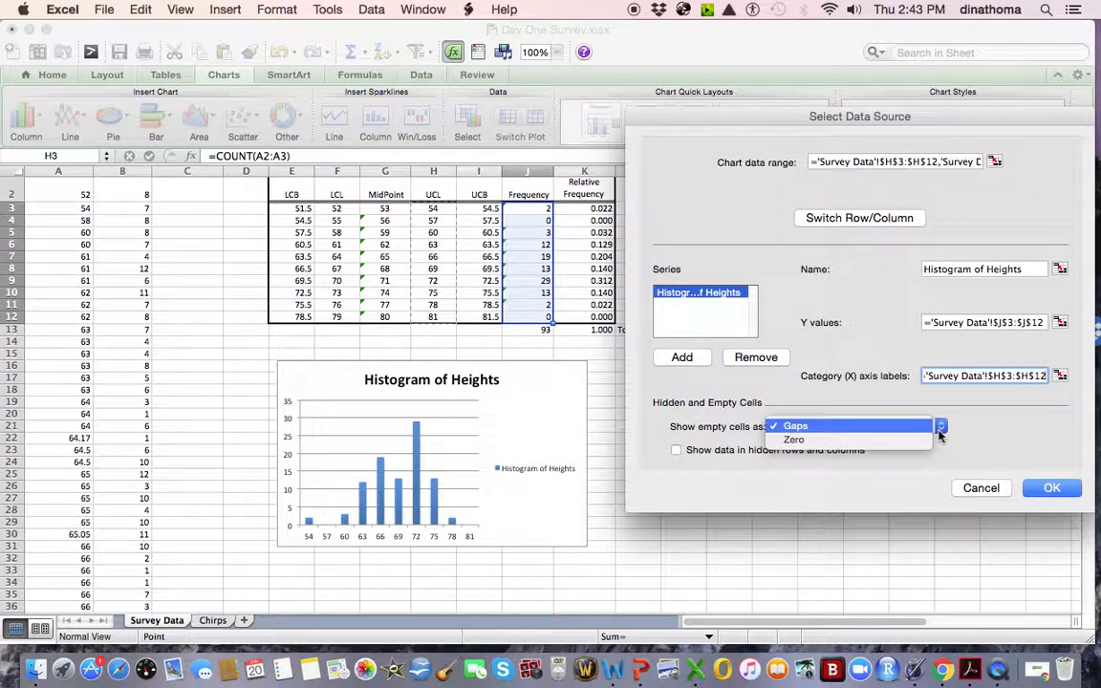
left_click(839, 440)
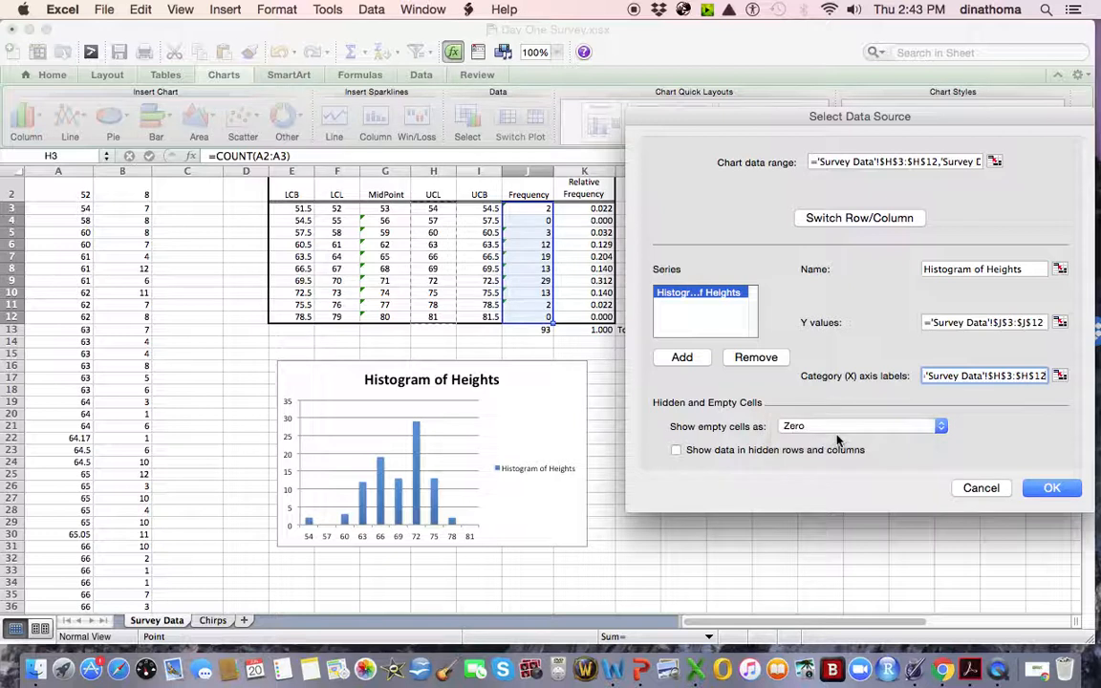
- Accept the data source settings and delete the legend from the Histogram of Heights chart
left_click(1053, 490)
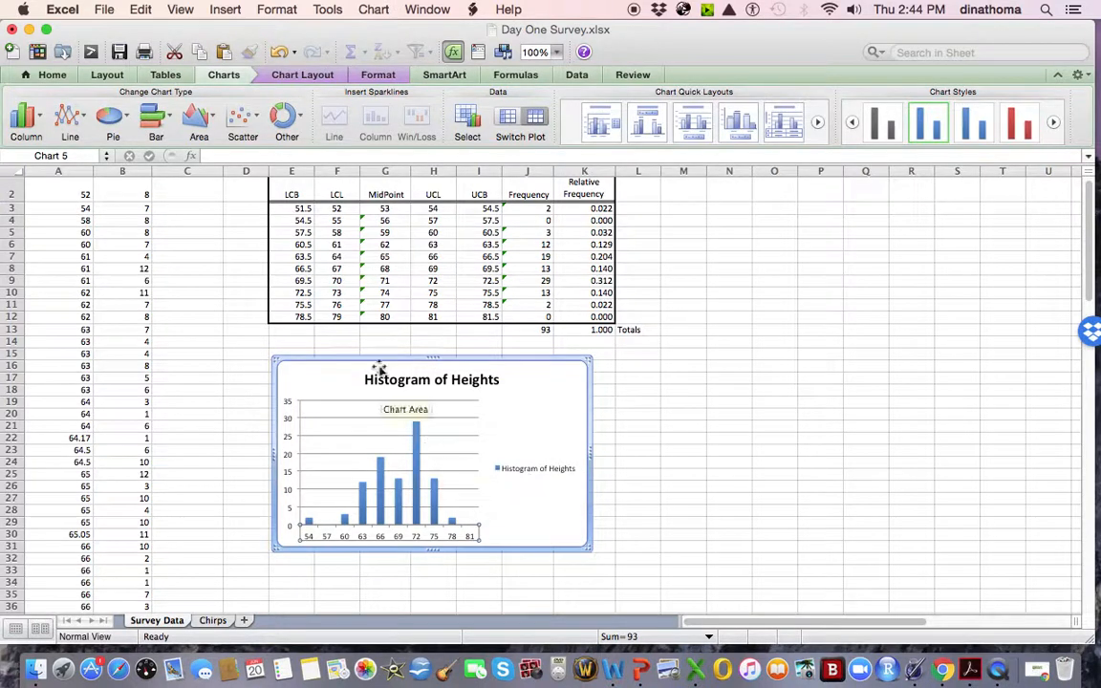
left_click(511, 470)
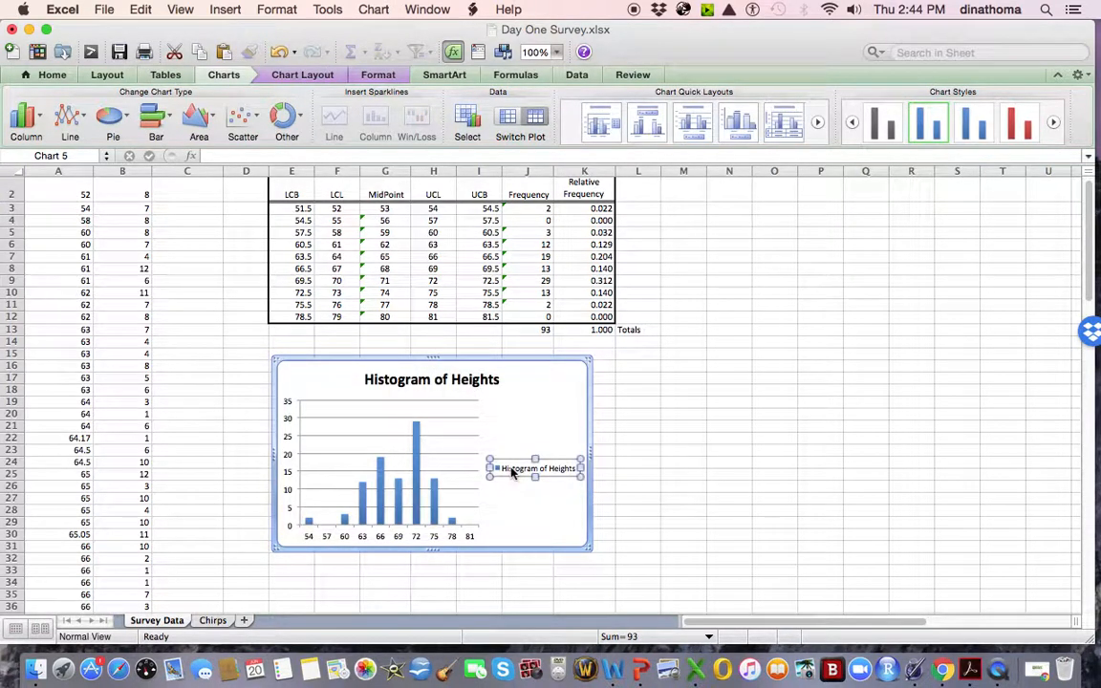
key("Delete")
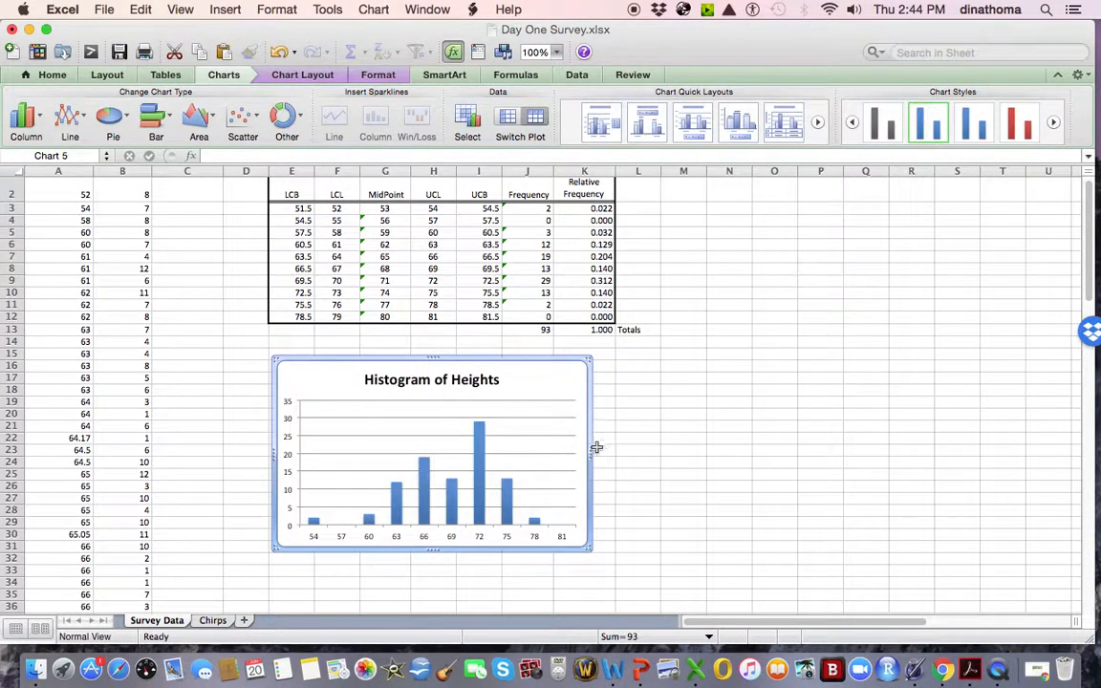
- Set the gap width of the Histogram of Heights column series to 0% in its data series formatting
left_click(478, 499)
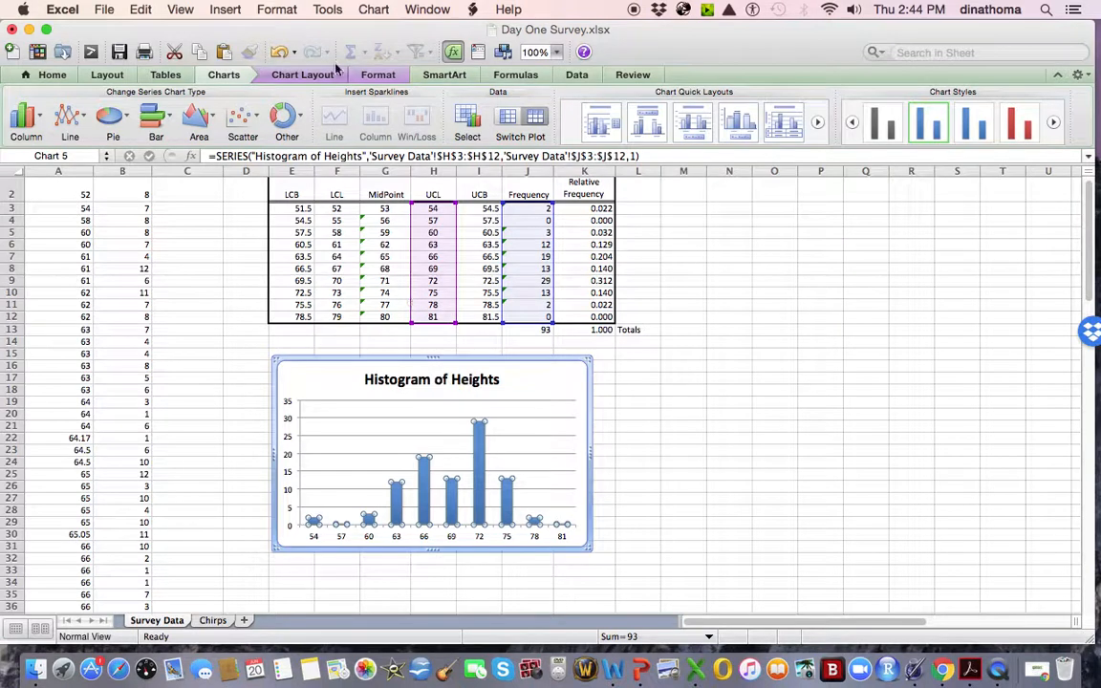
left_click(386, 77)
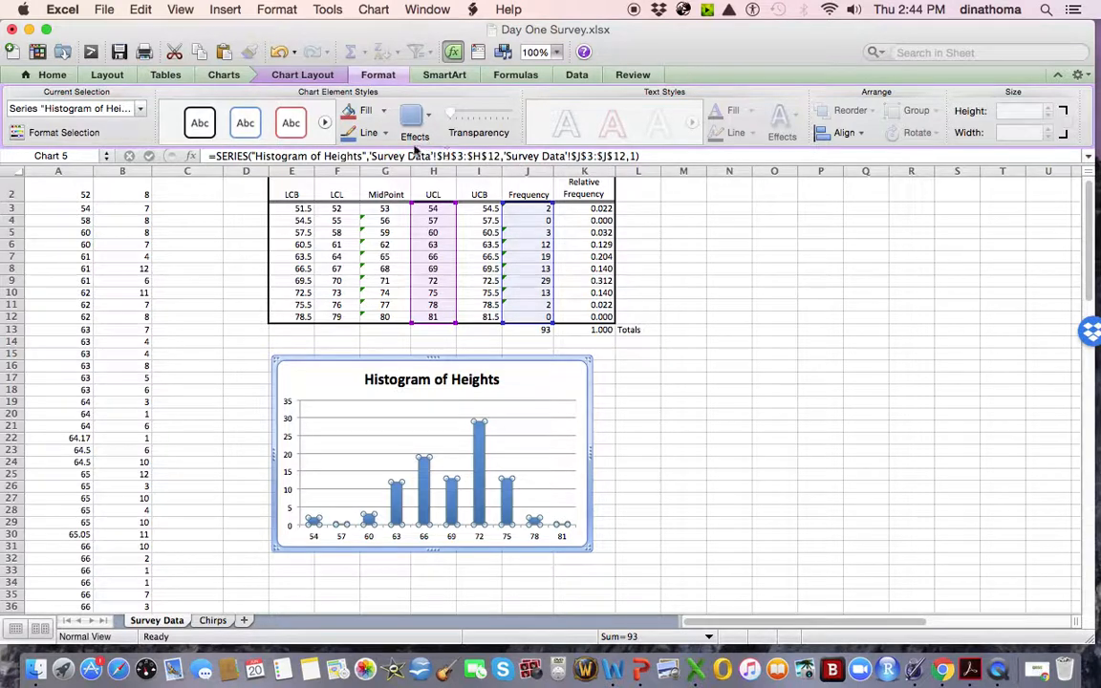
left_click(321, 77)
right_click(480, 448)
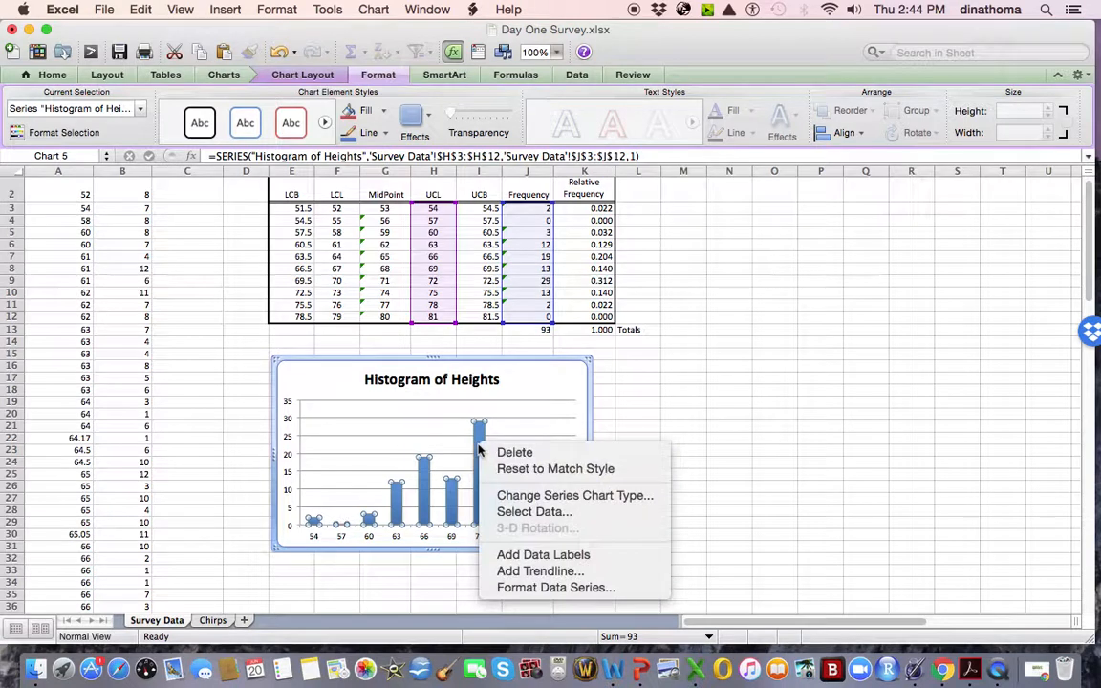
left_click(592, 588)
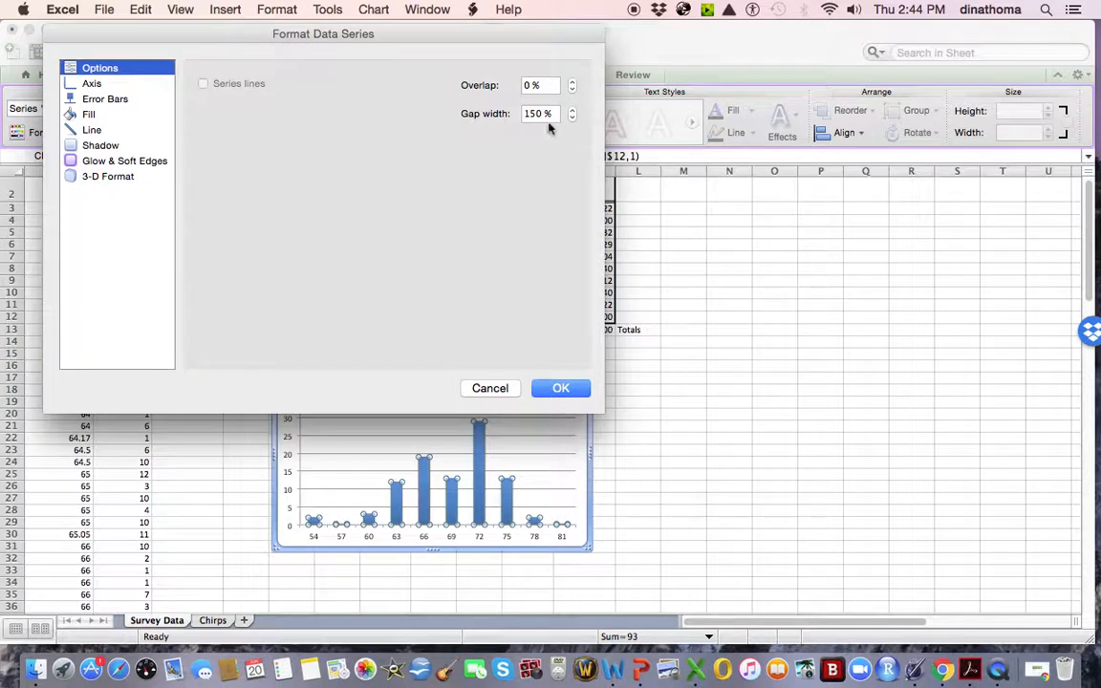
left_click_drag(553, 115, 500, 114)
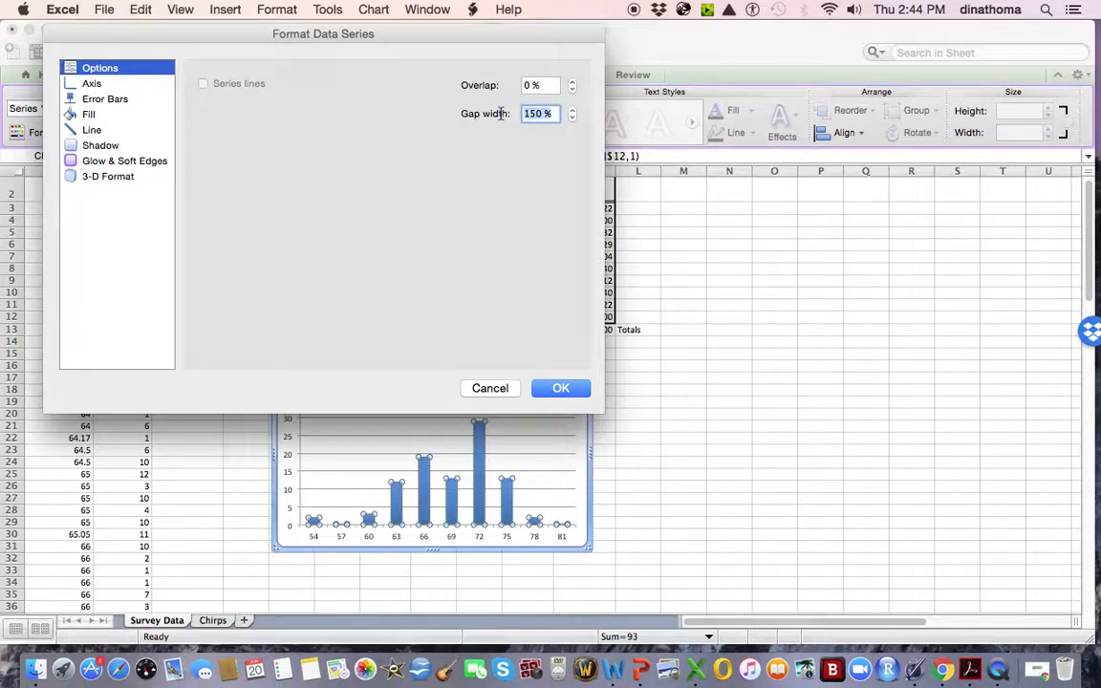
left_click(561, 388)
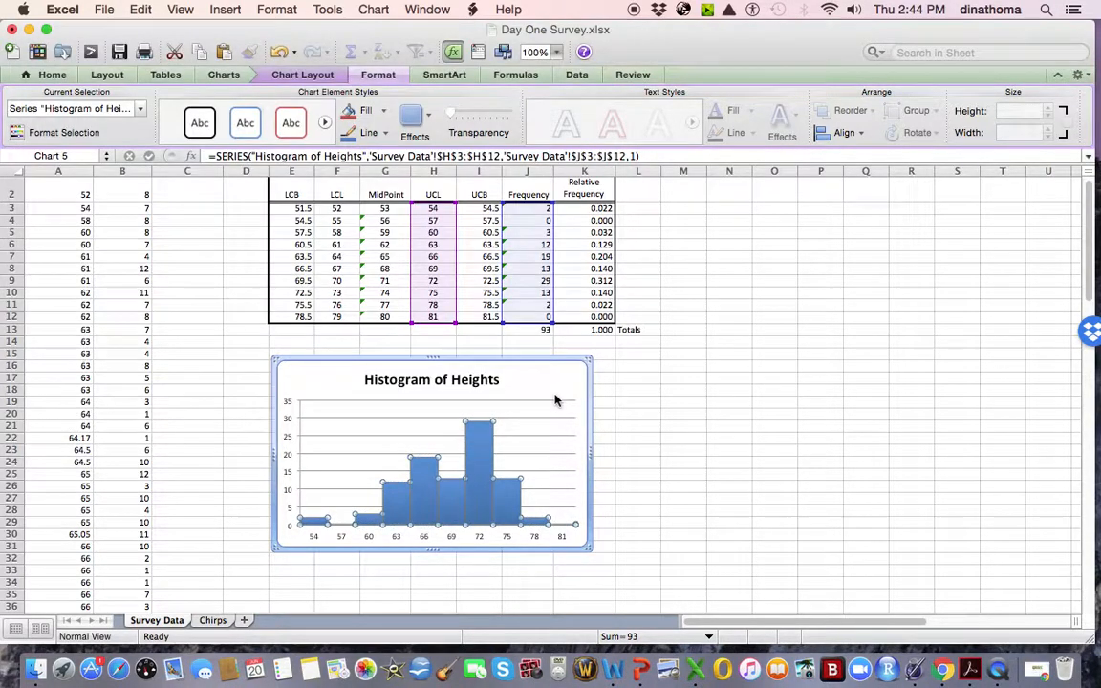
- Outline the Histogram of Heights columns with a black 1 pt line
left_click(540, 419)
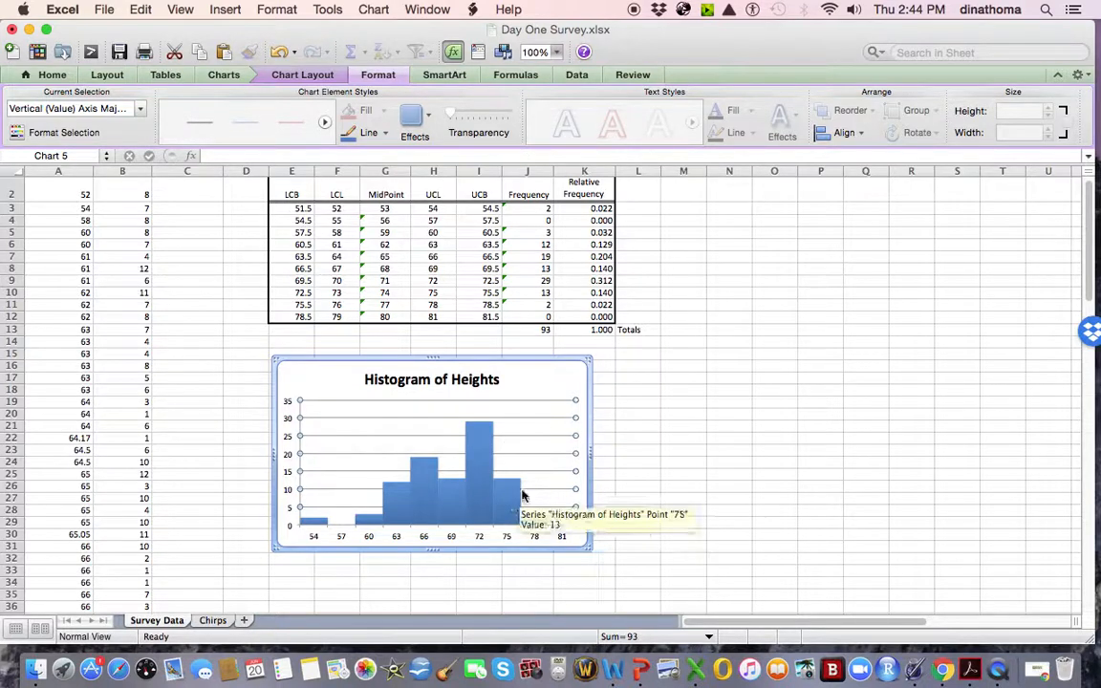
left_click(477, 502)
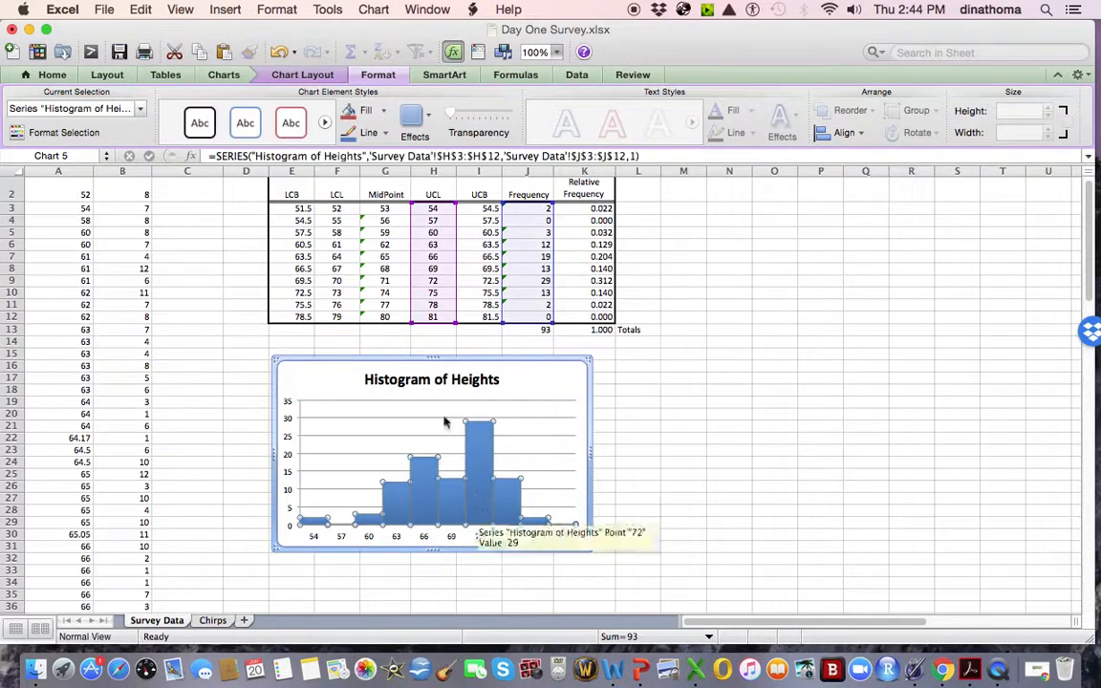
left_click(387, 134)
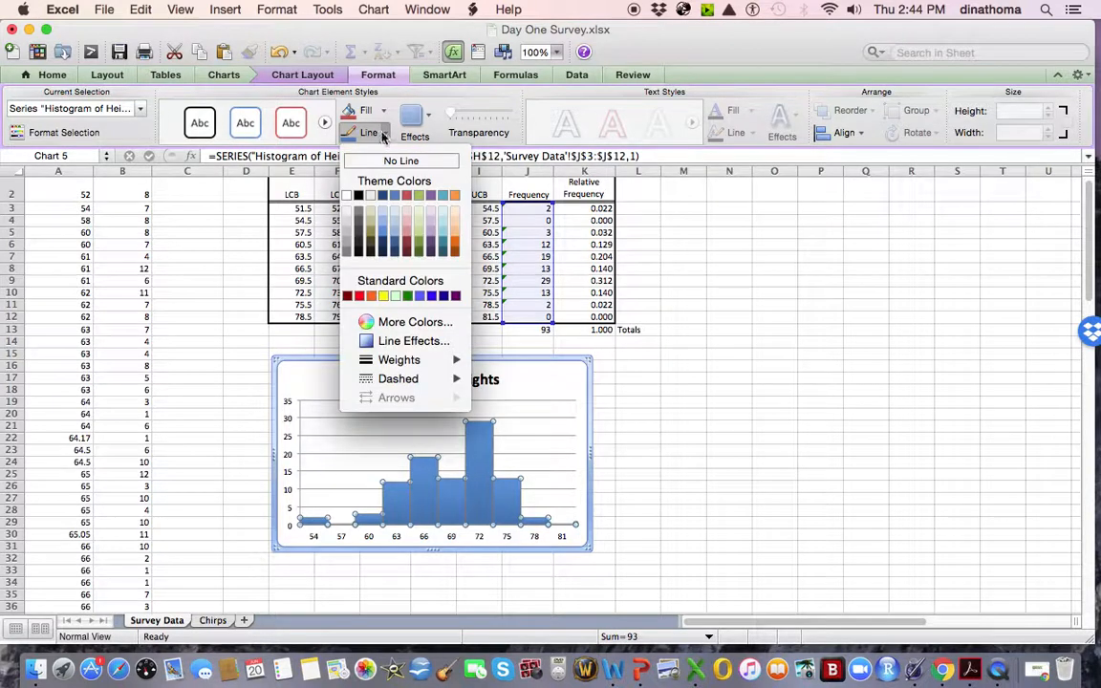
left_click(359, 206)
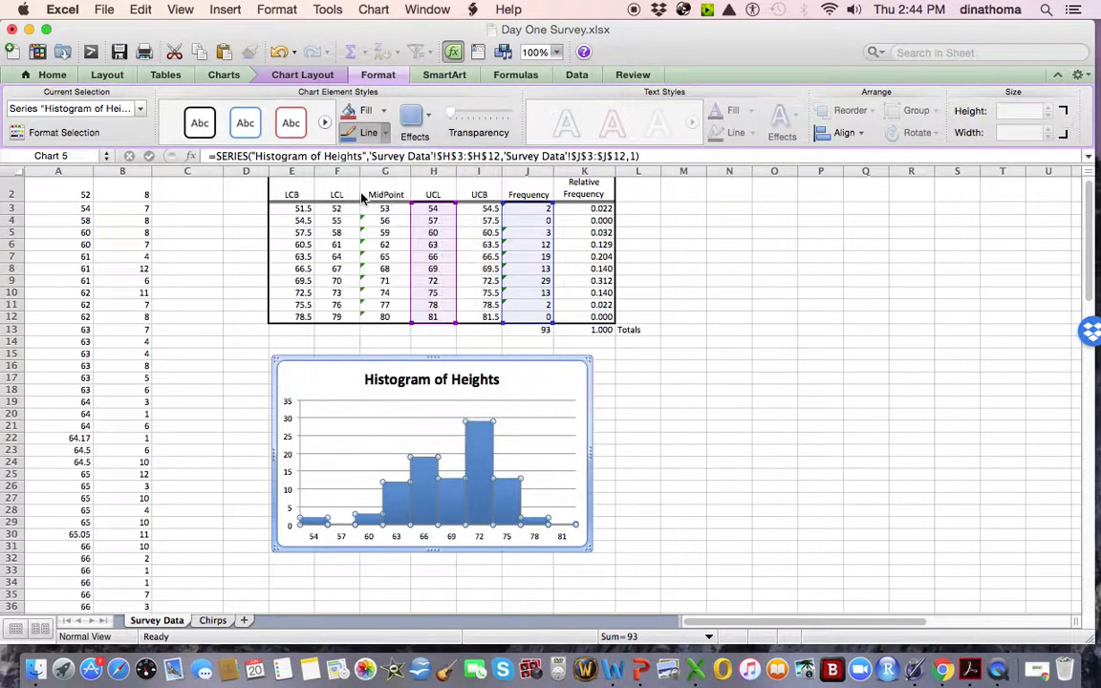
left_click(387, 136)
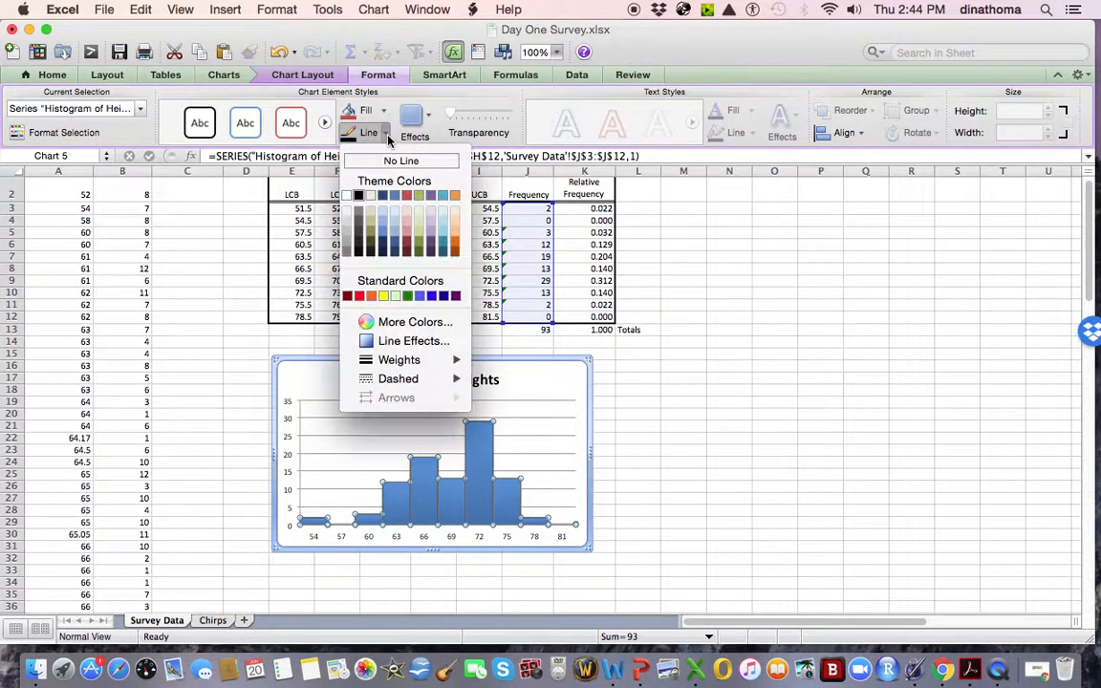
mouse_move(435, 361)
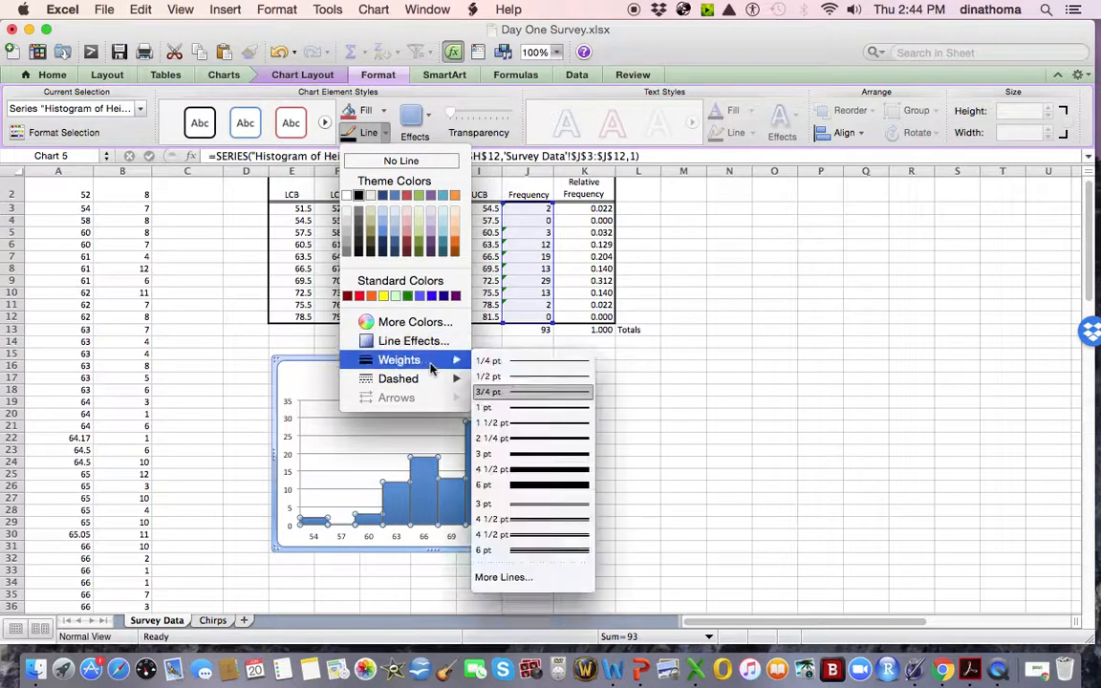
left_click(543, 407)
left_click(670, 390)
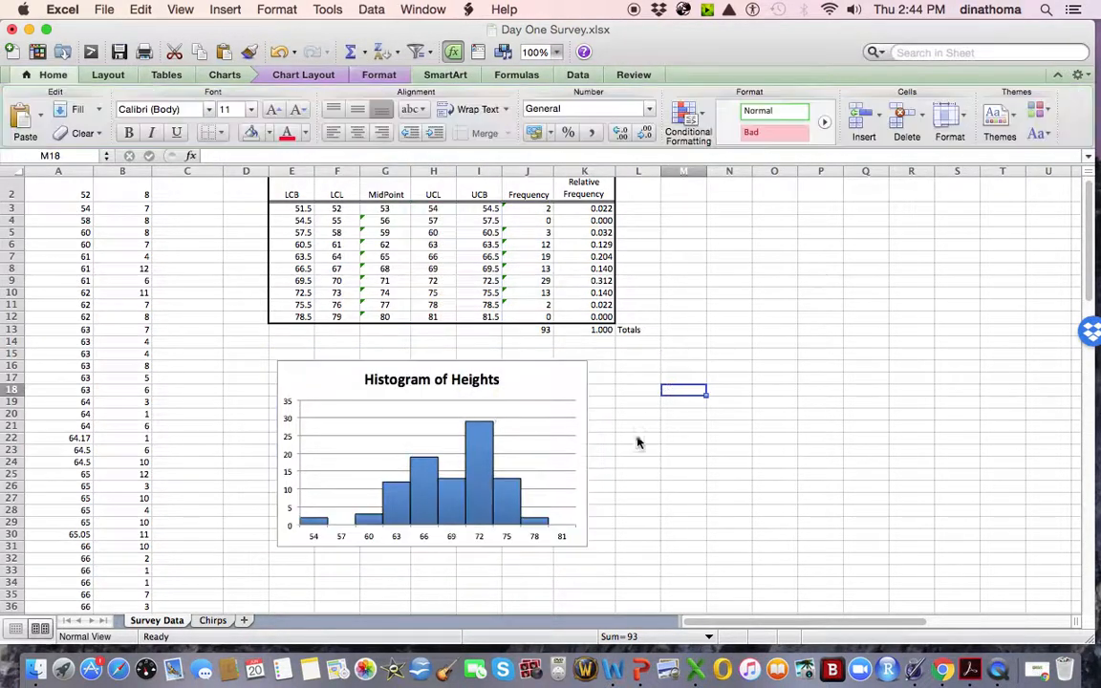
left_click(634, 414)
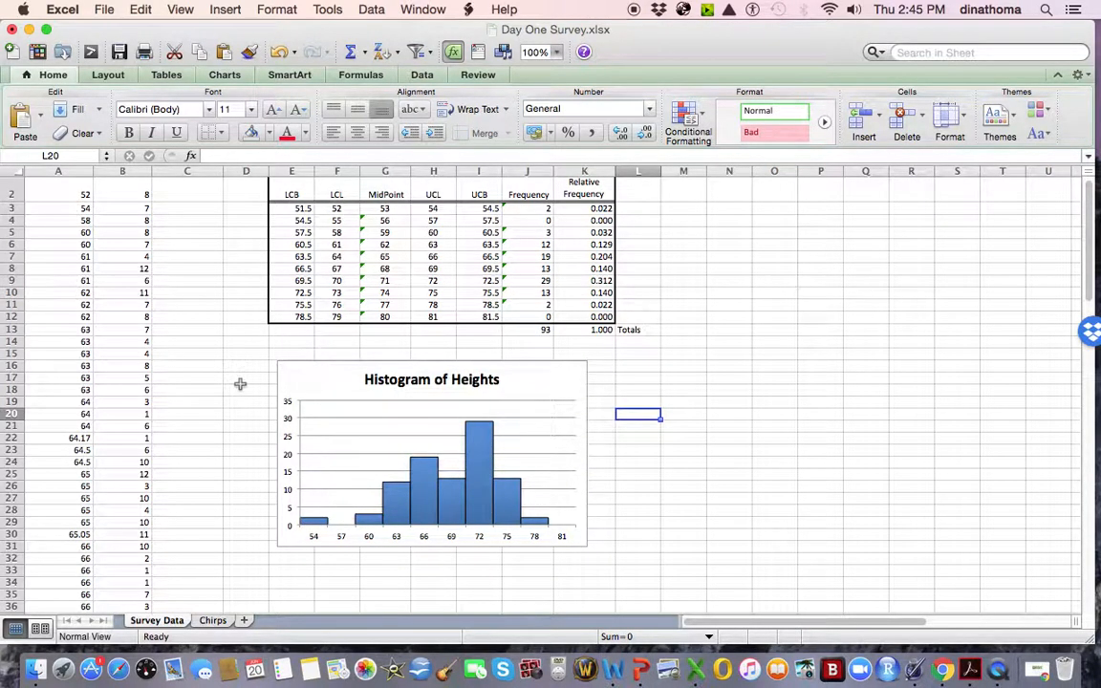
scroll(240, 384, "down", 2)
scroll(240, 385, "up", 3)
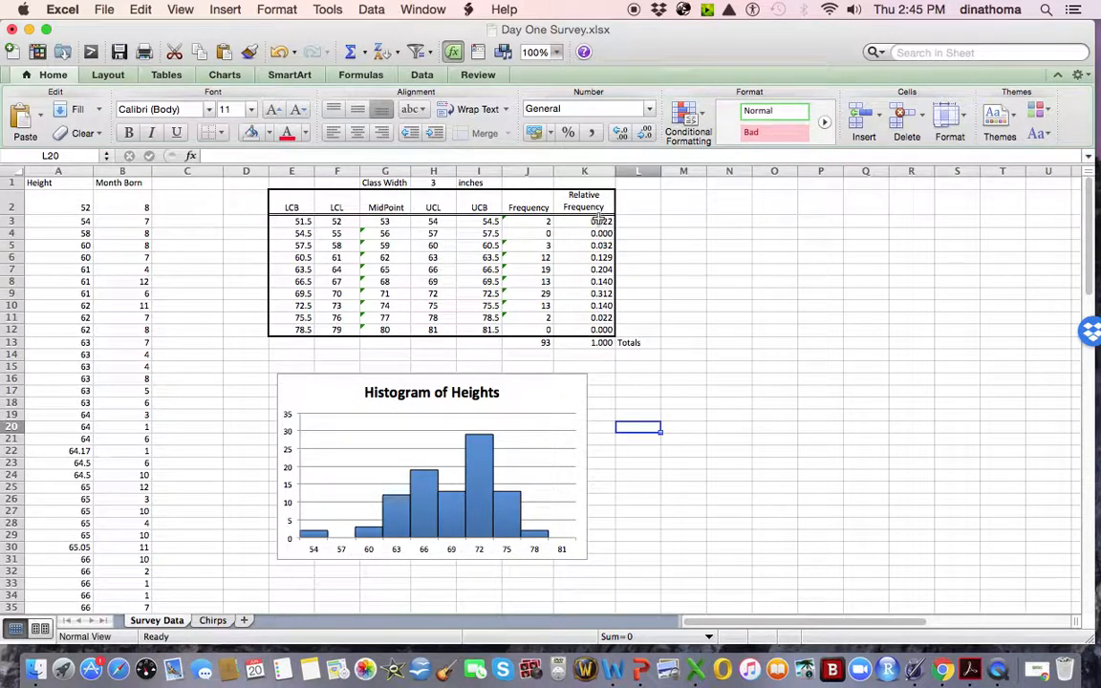
left_click(680, 378)
left_click(651, 380)
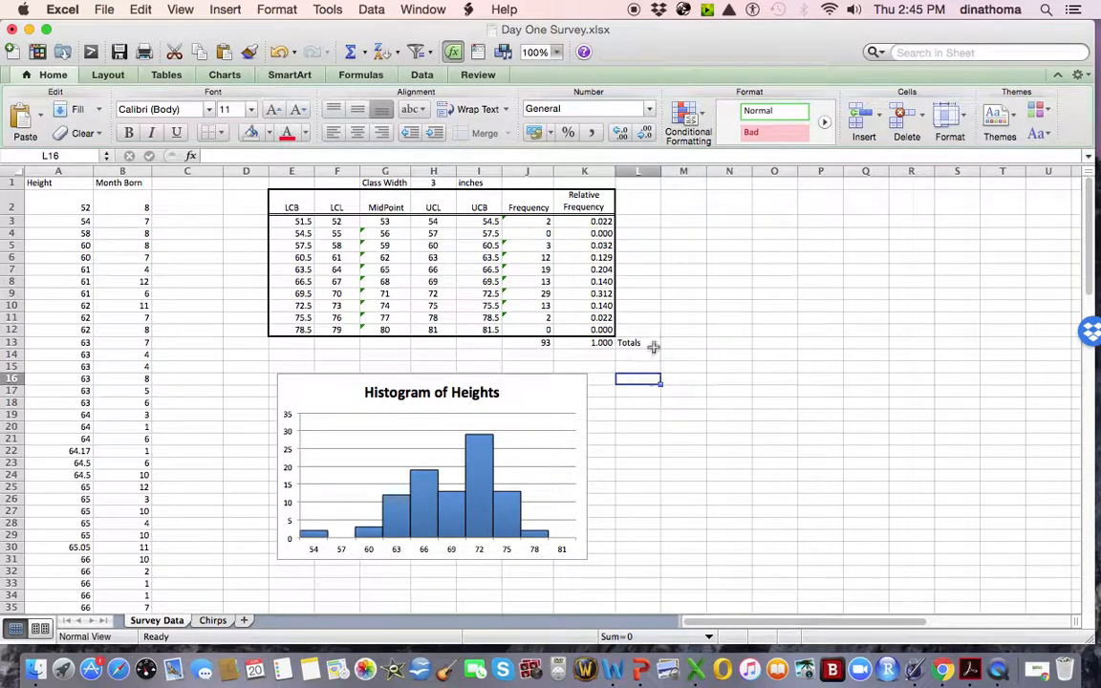
left_click(225, 10)
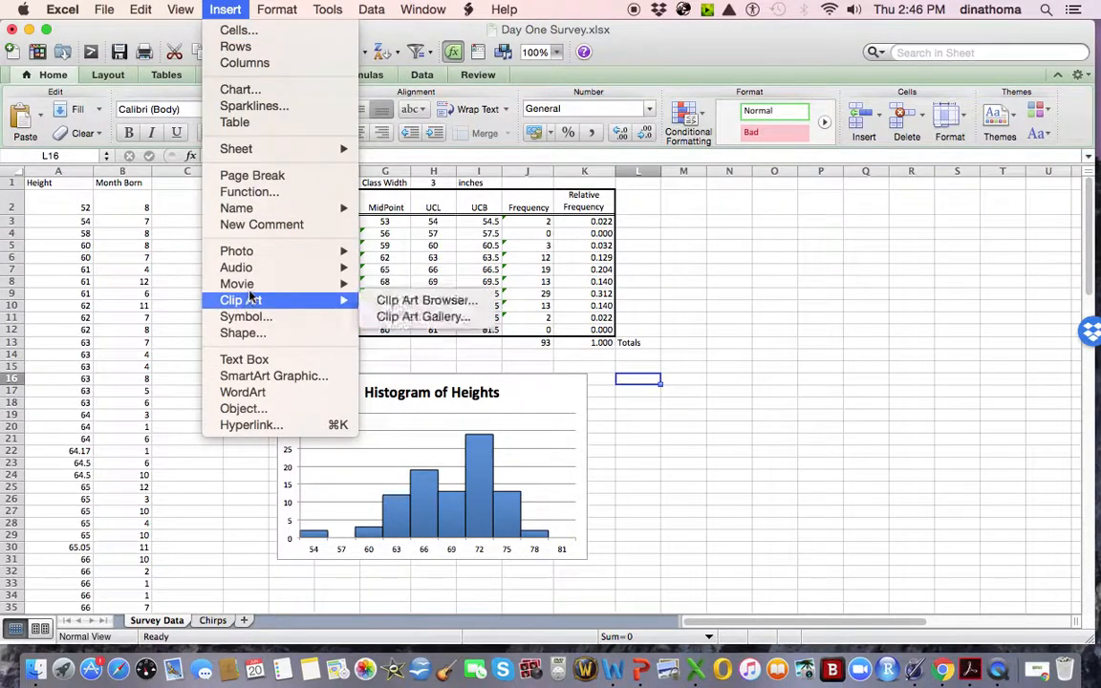
left_click(180, 219)
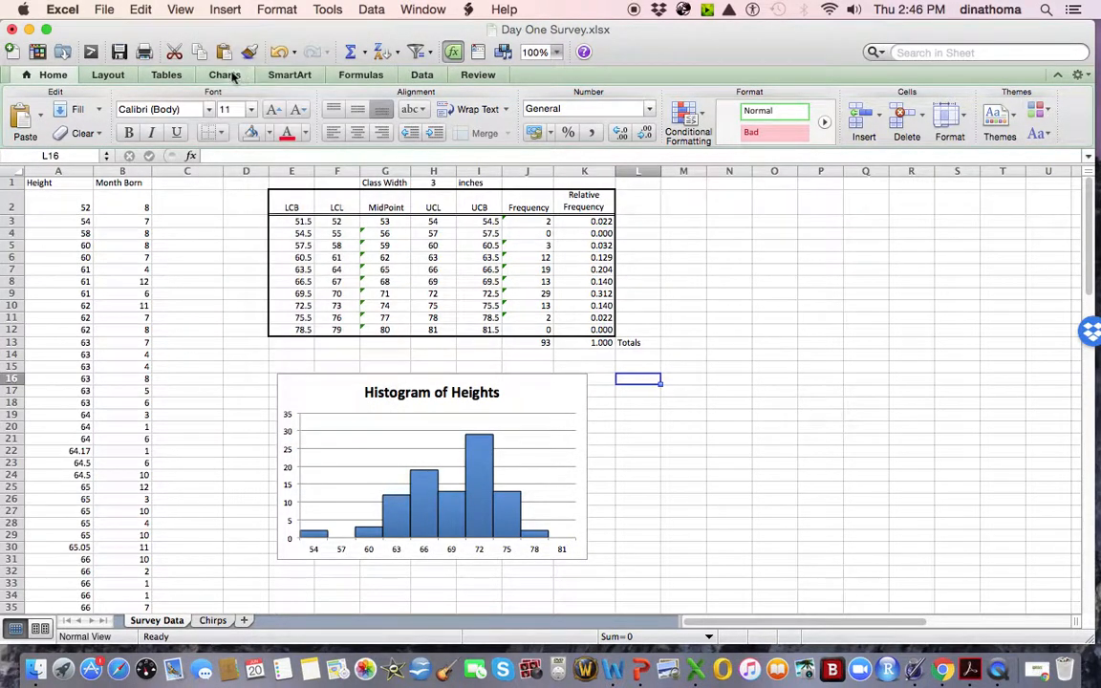
- Insert a 2-D clustered column chart of the relative frequencies in K3:K12 and place it beside the Histogram of Heights
left_click(226, 75)
left_click_drag(584, 221, 584, 330)
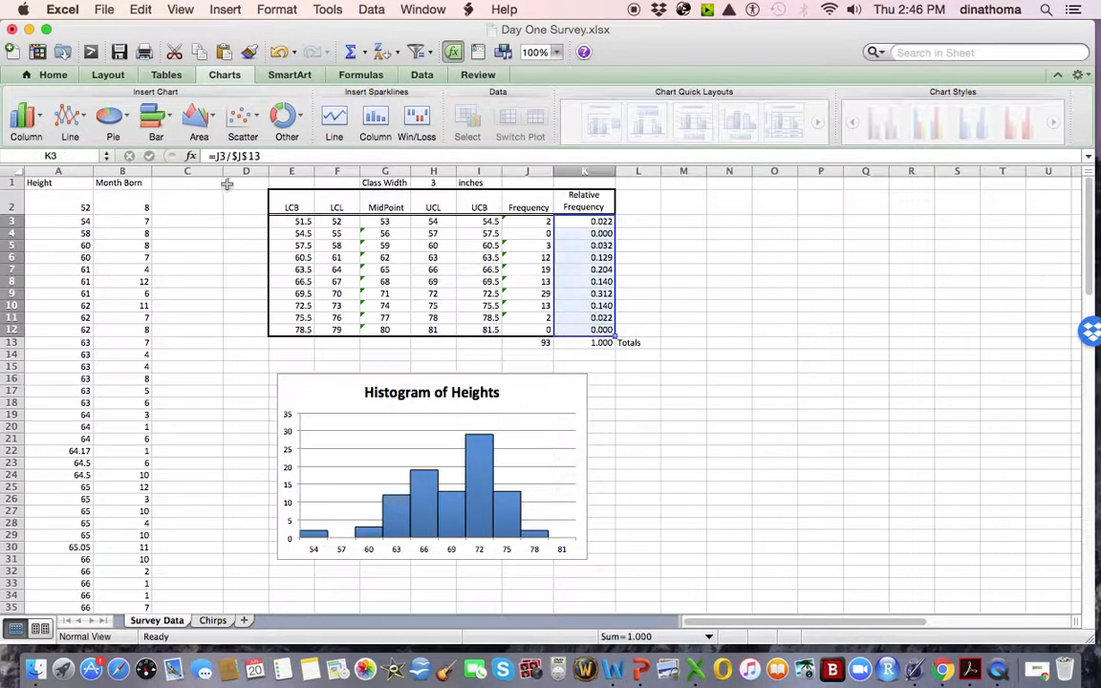
left_click(26, 116)
left_click(96, 75)
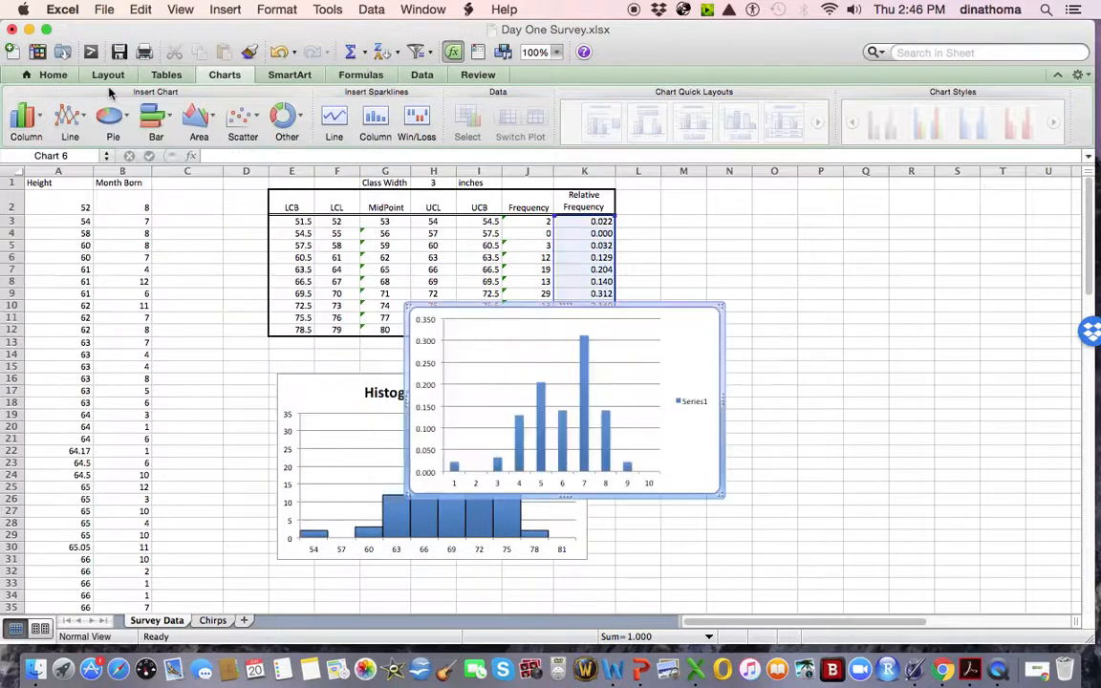
left_click_drag(659, 304, 851, 376)
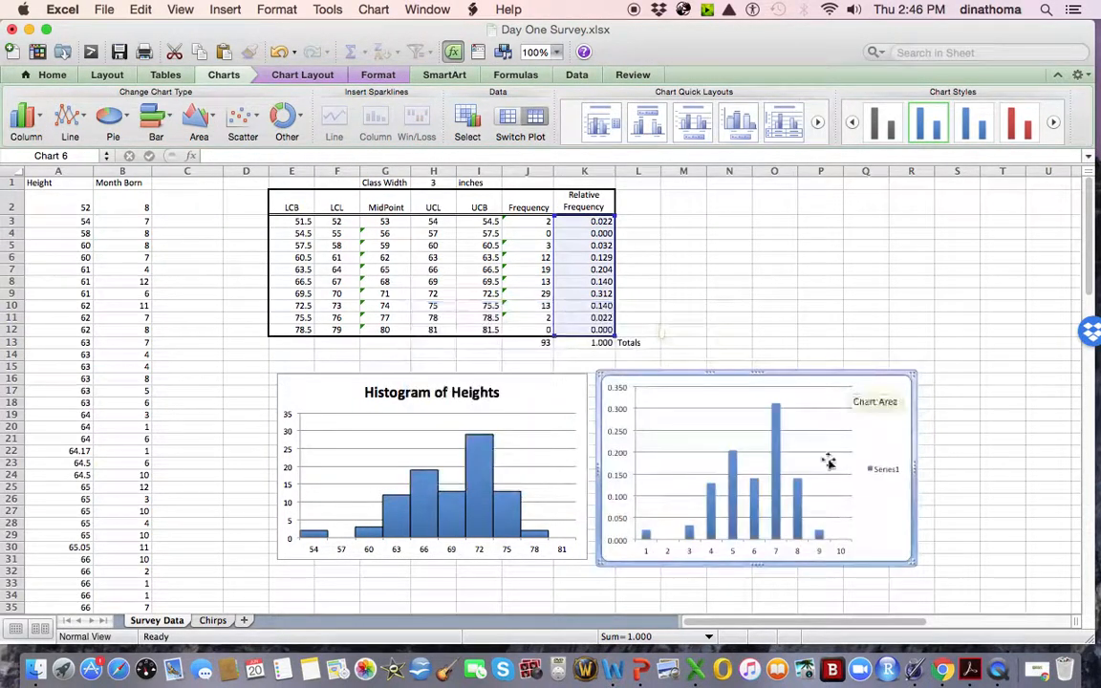
- Open the new chart's data source settings and name the series Relative Frequency
right_click(712, 554)
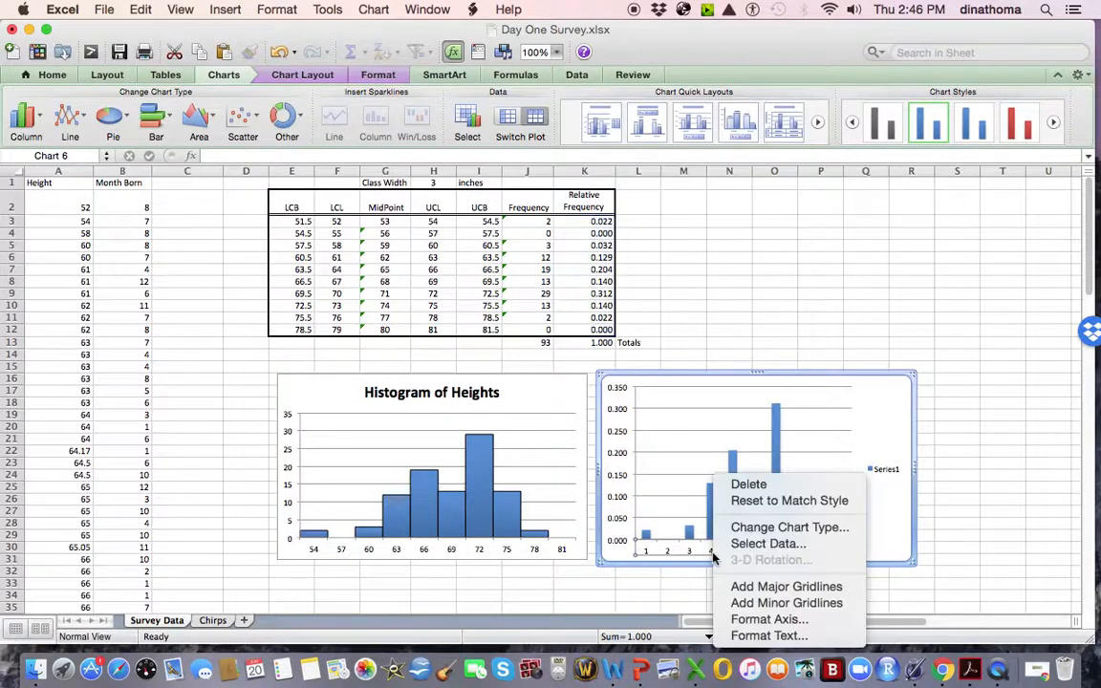
left_click(770, 544)
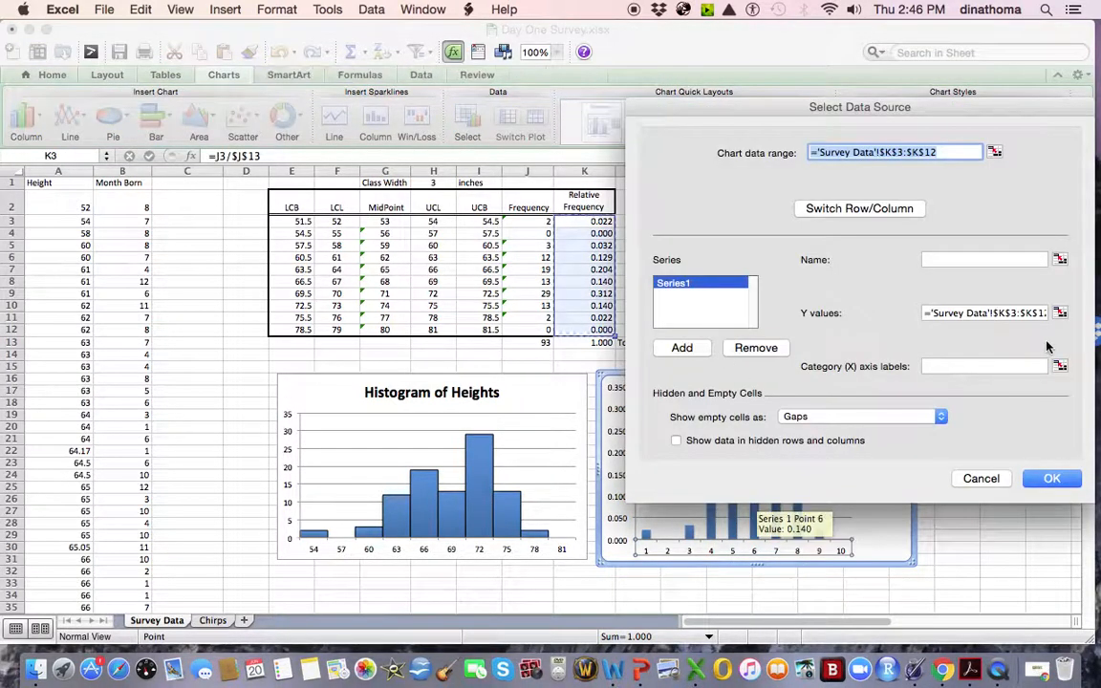
left_click(946, 260)
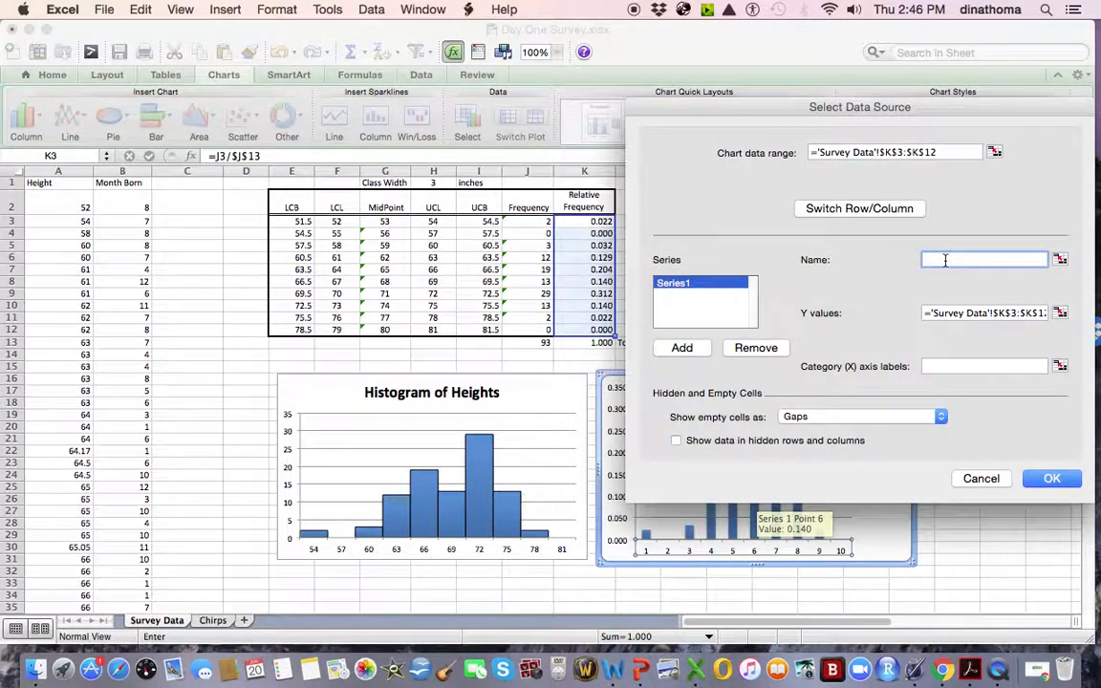
type("Relative F")
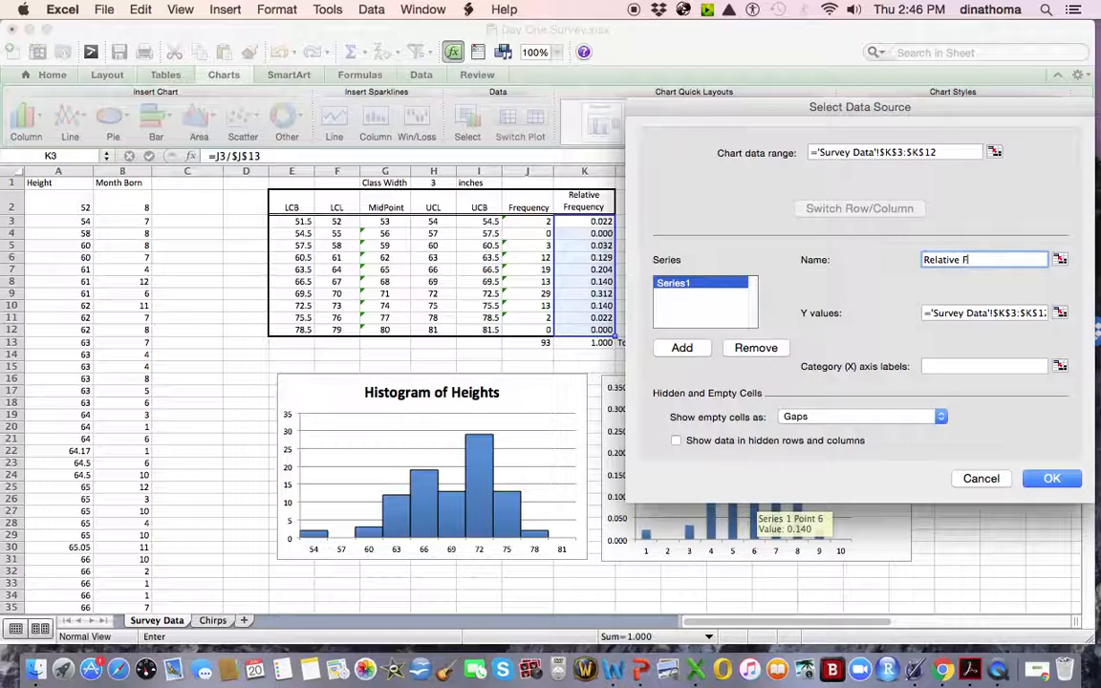
type("reque")
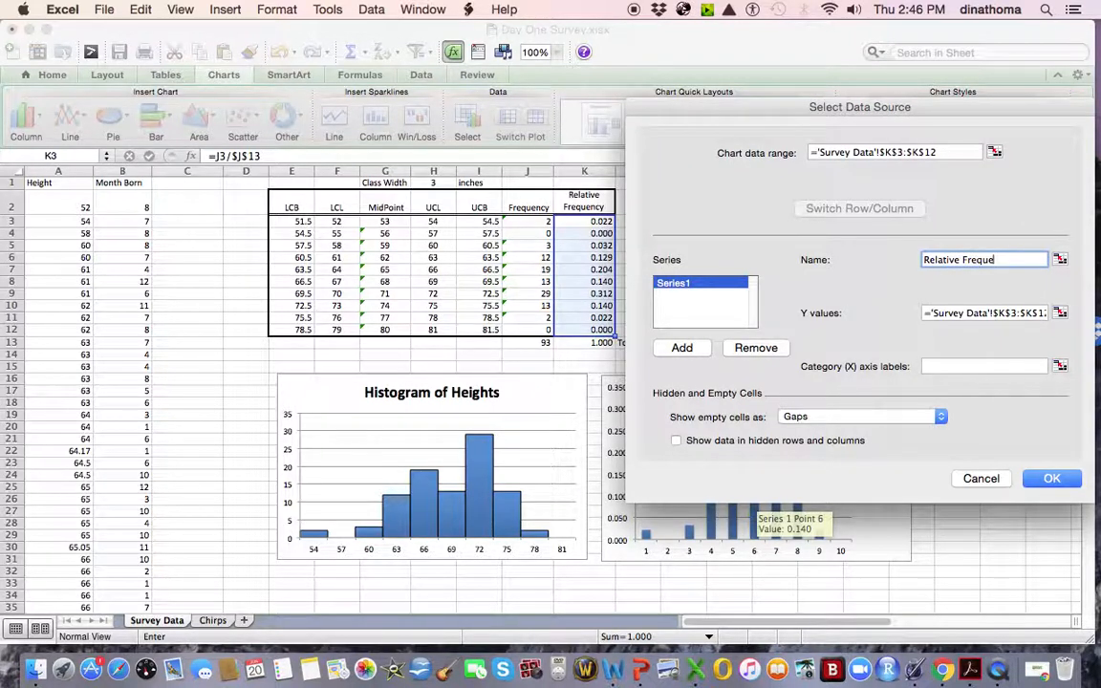
type("ncy")
- Use the upper class limits in H3:H12 as the new chart's category axis labels and delete its legend
left_click(943, 366)
left_click_drag(433, 221, 435, 335)
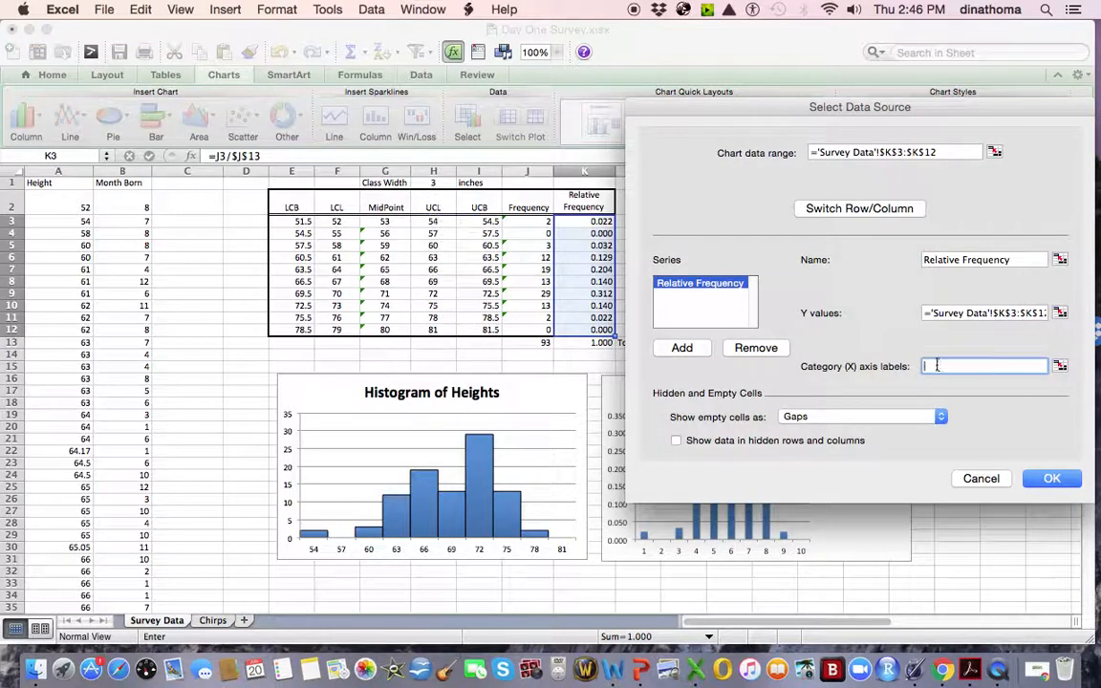
left_click(435, 221)
left_click_drag(441, 233, 433, 331)
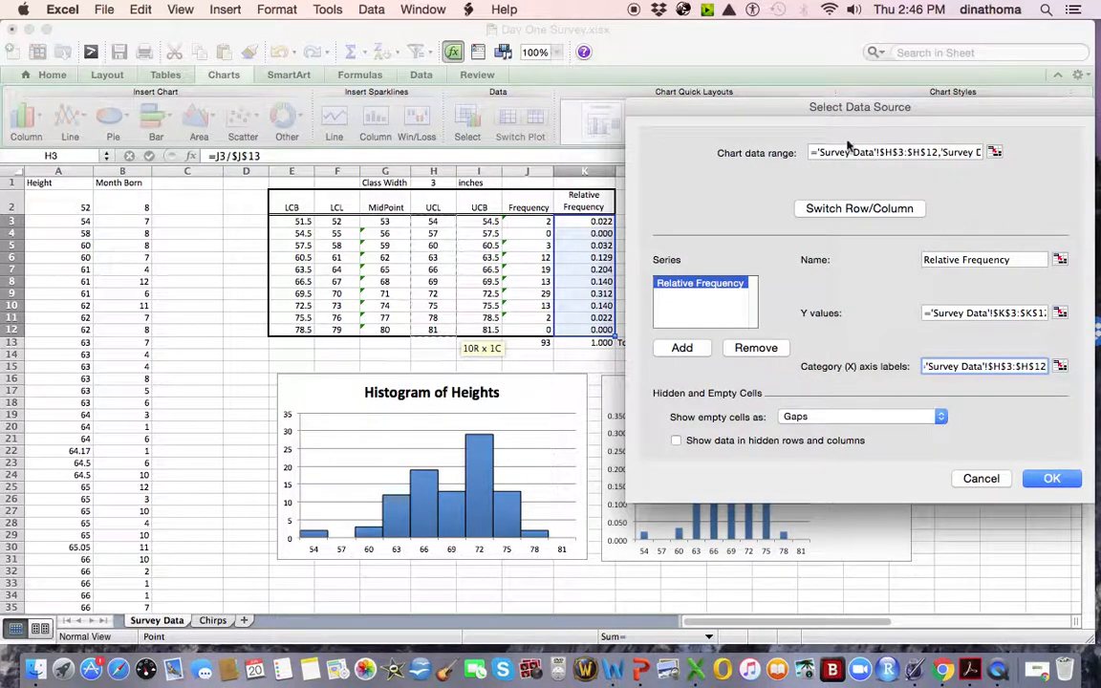
left_click_drag(724, 112, 528, 112)
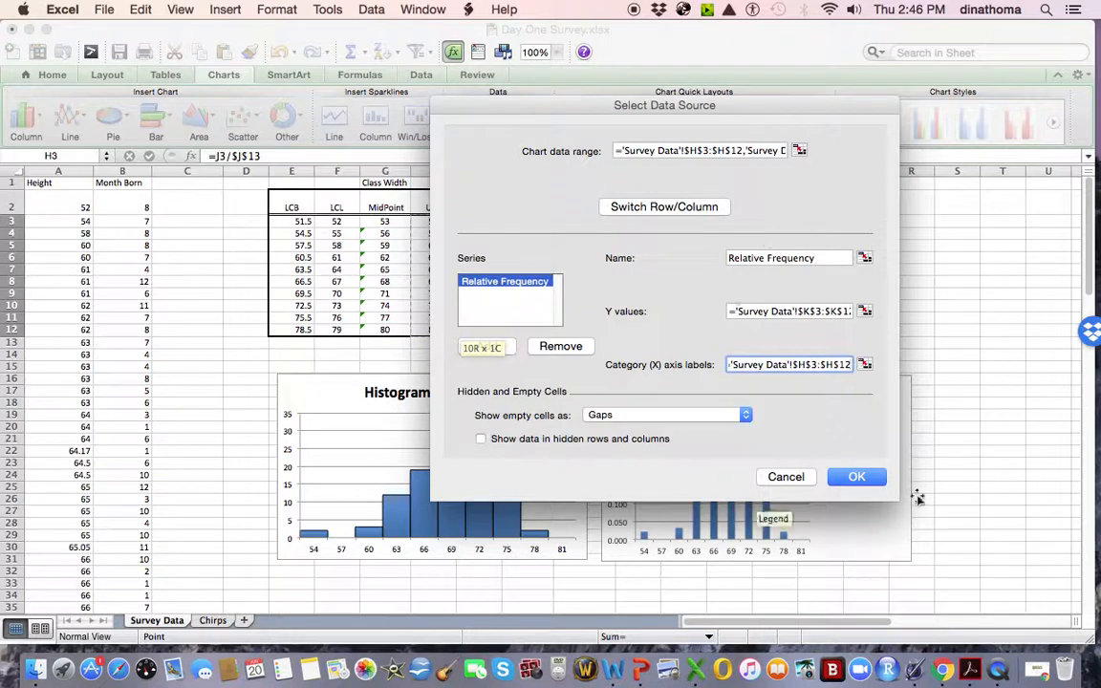
left_click(858, 478)
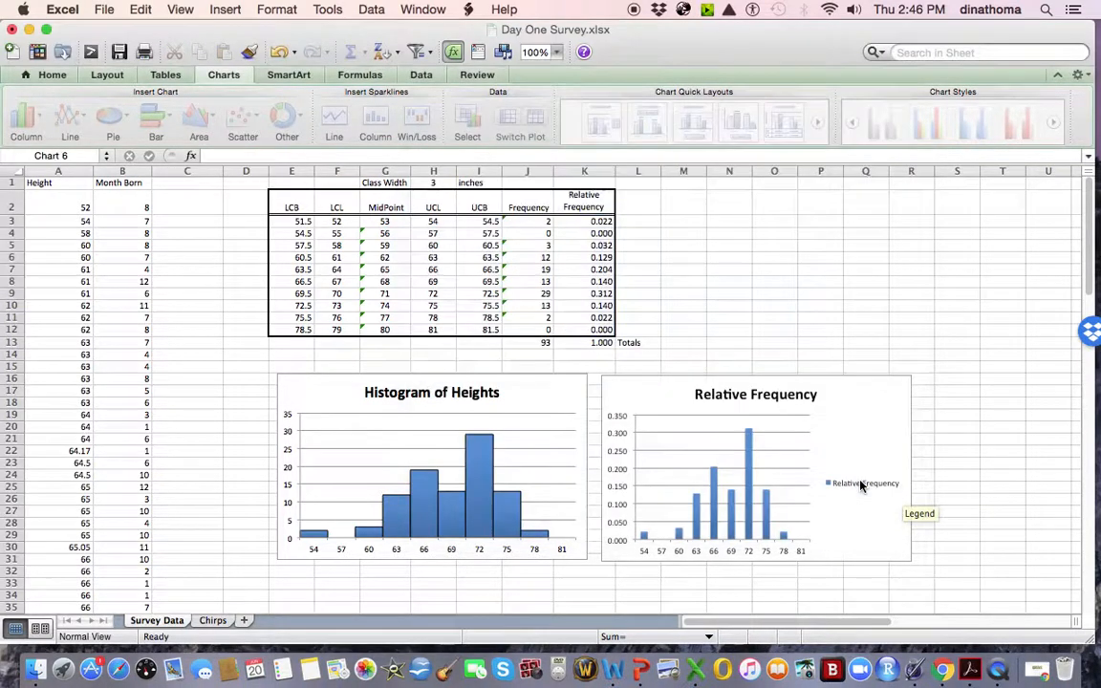
left_click(854, 486)
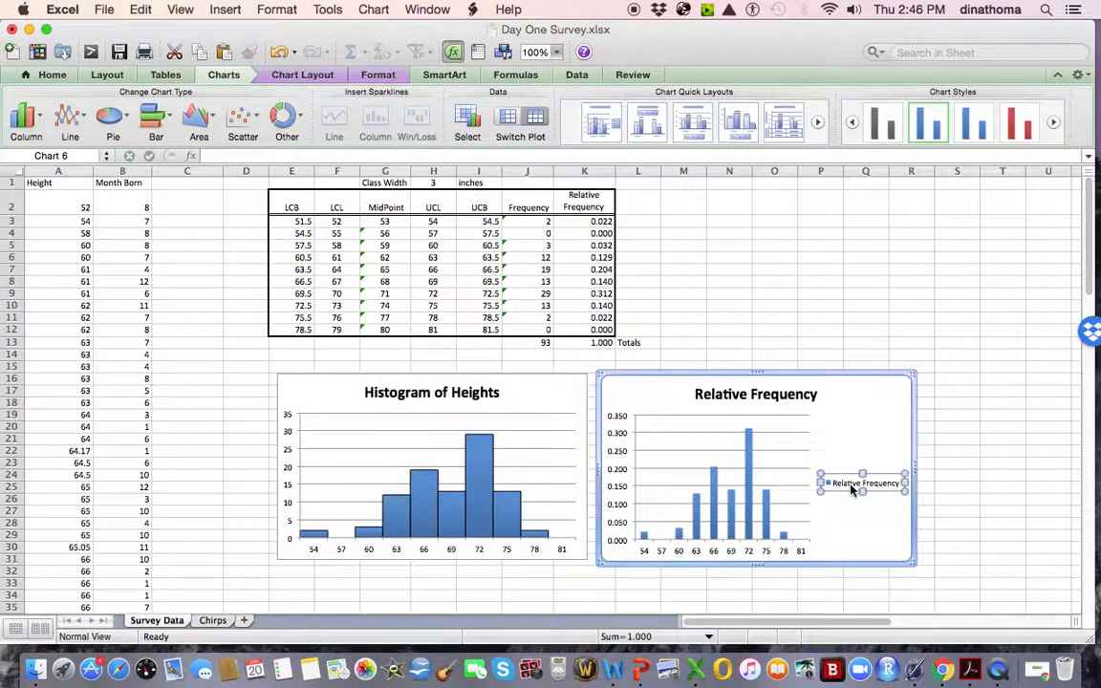
key("Delete")
- Set the gap width of the Relative Frequency chart's columns to 0% so they touch like a histogram
left_click(803, 534)
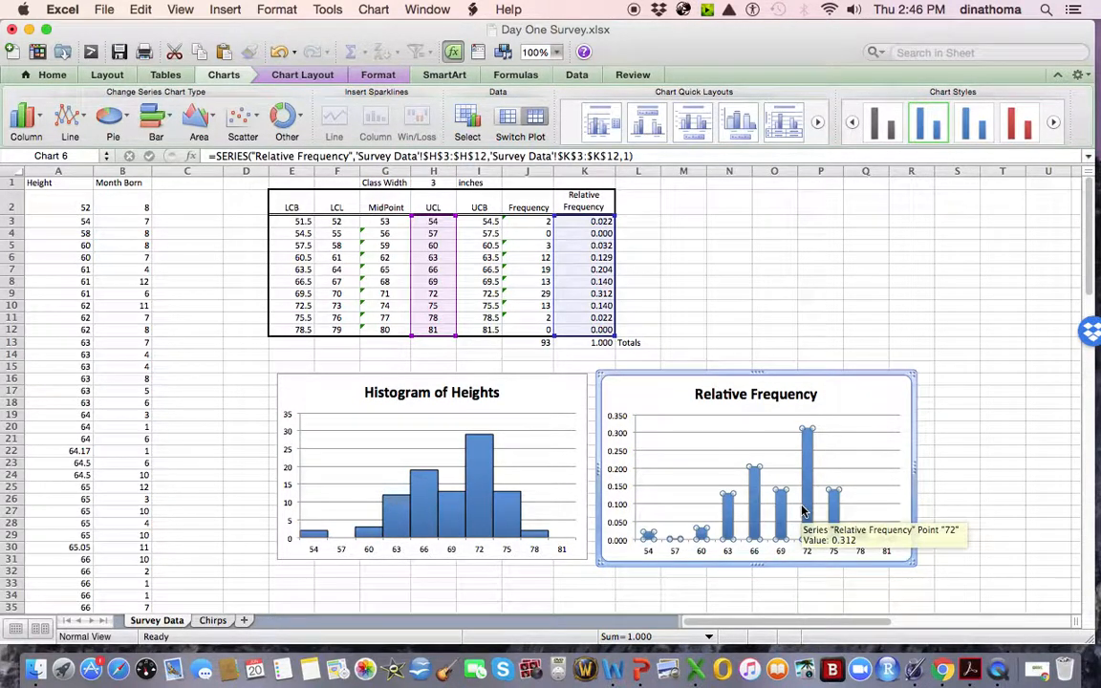
right_click(806, 510)
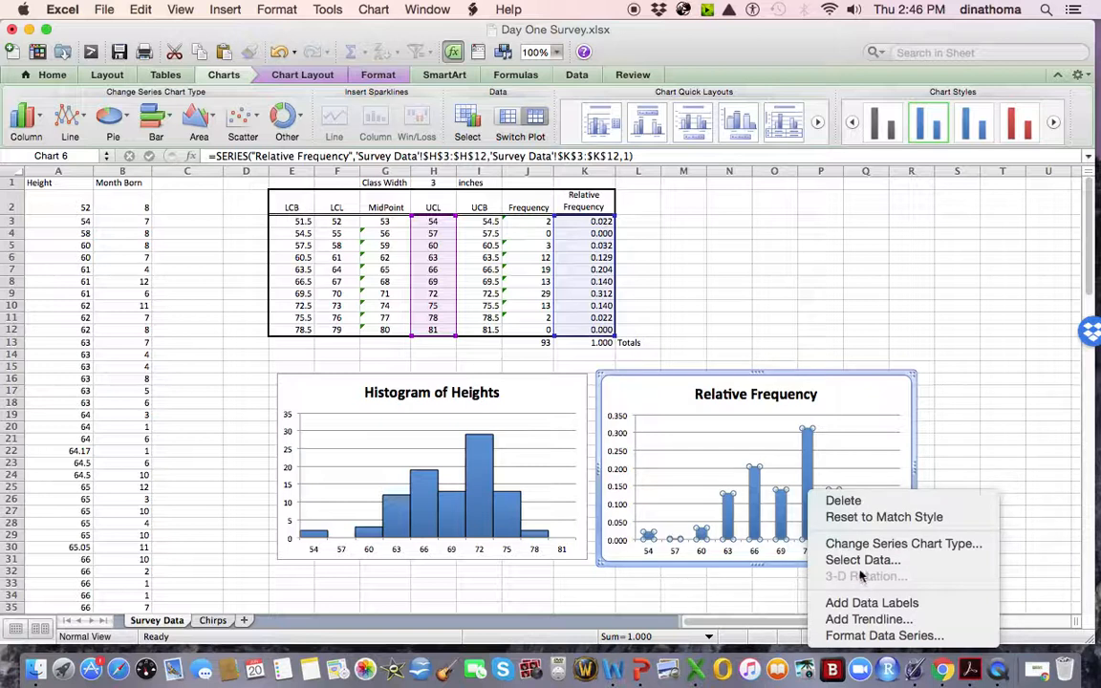
left_click(960, 634)
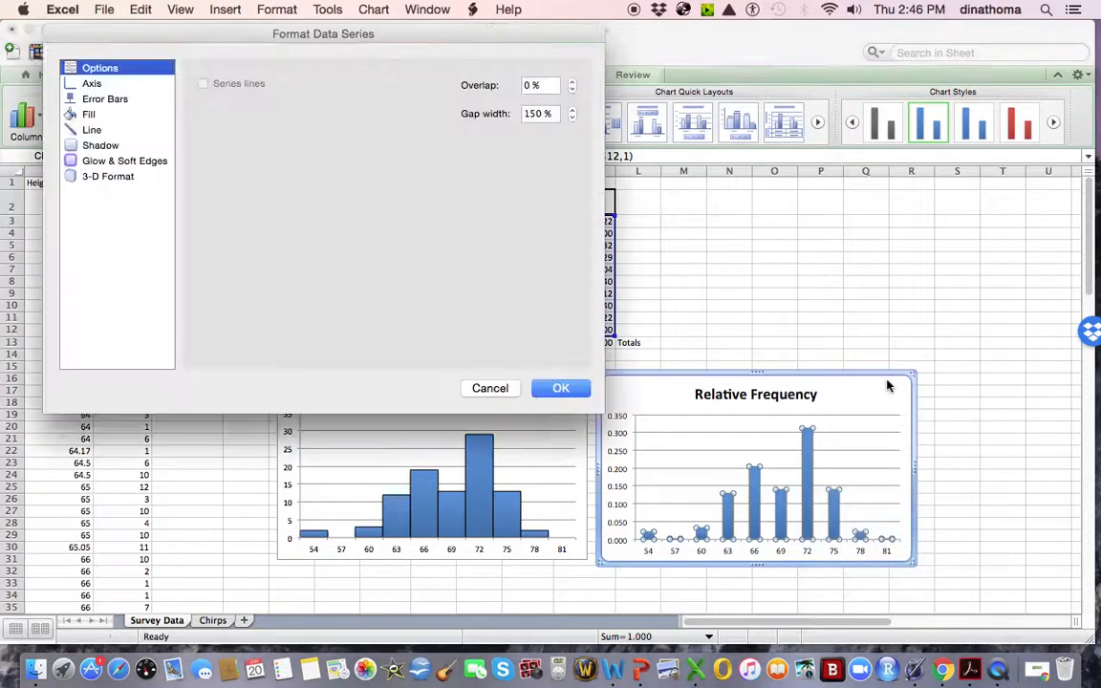
left_click_drag(555, 114, 487, 111)
type("0")
left_click(562, 388)
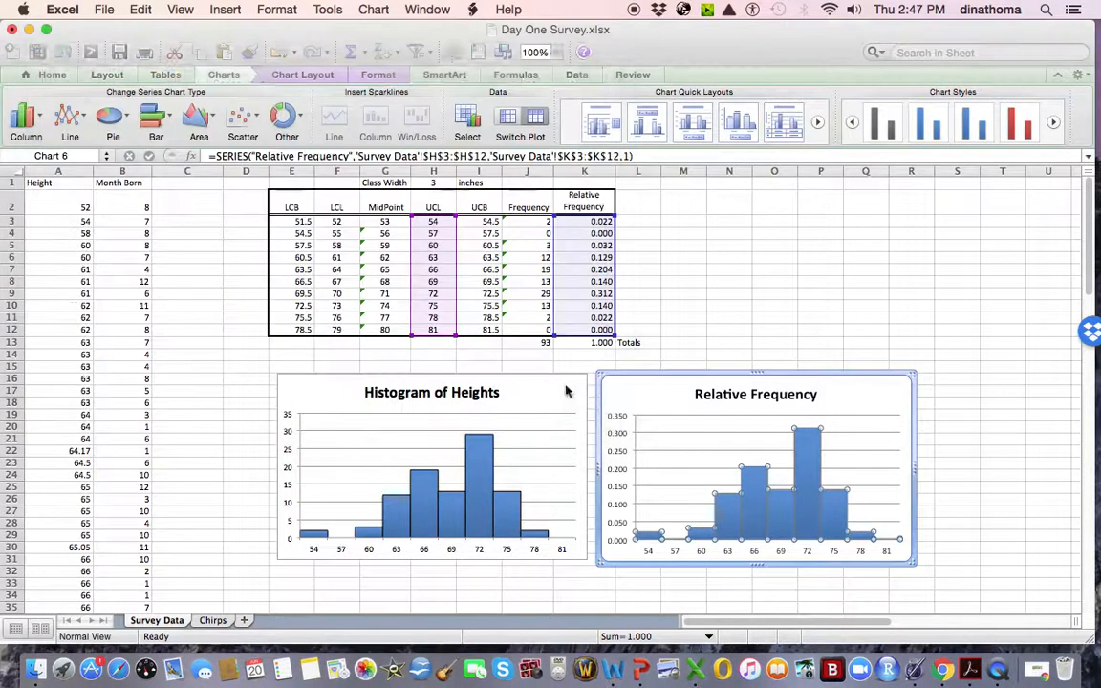
left_click(726, 337)
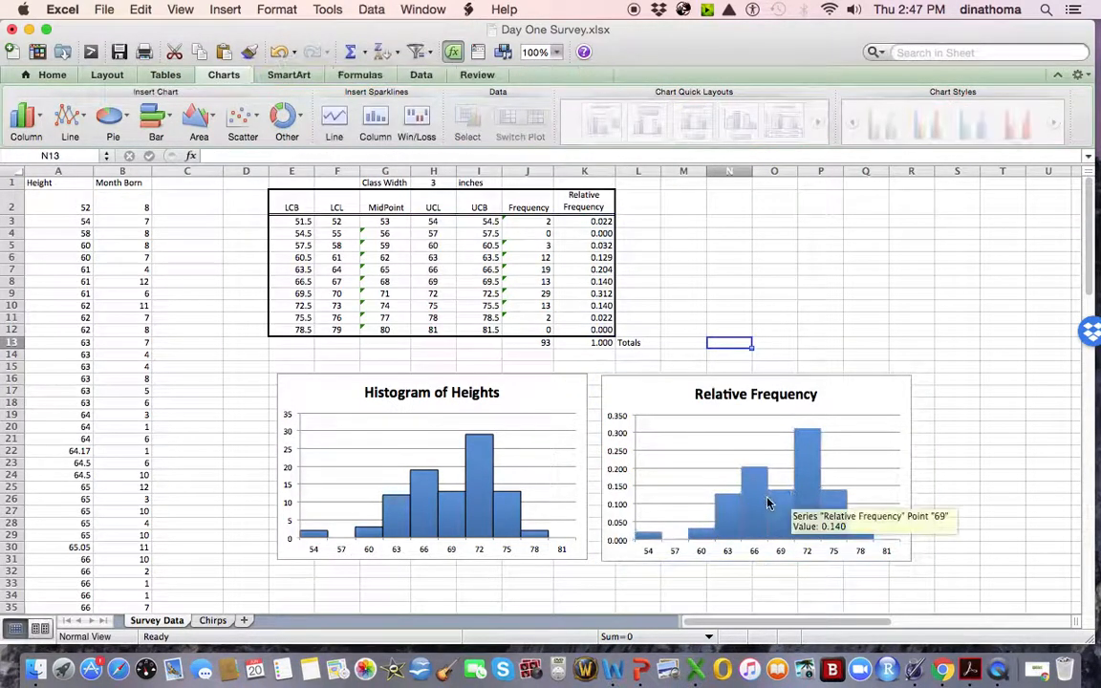
- Fill the Relative Frequency chart's columns with a light olive green theme color
left_click(811, 486)
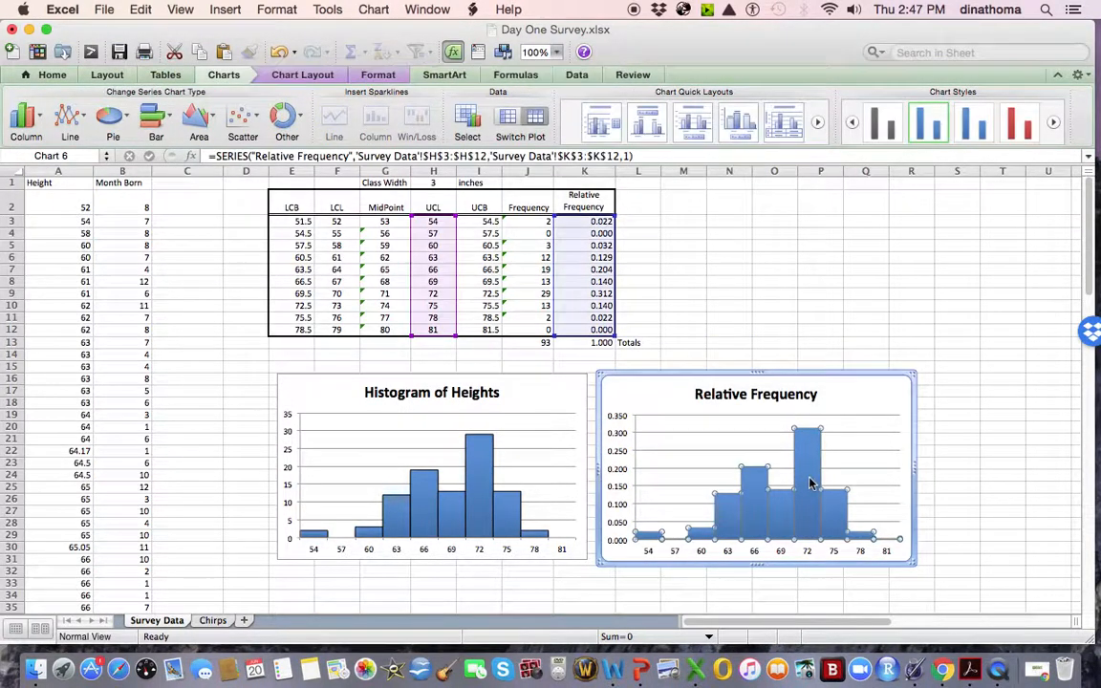
left_click(381, 75)
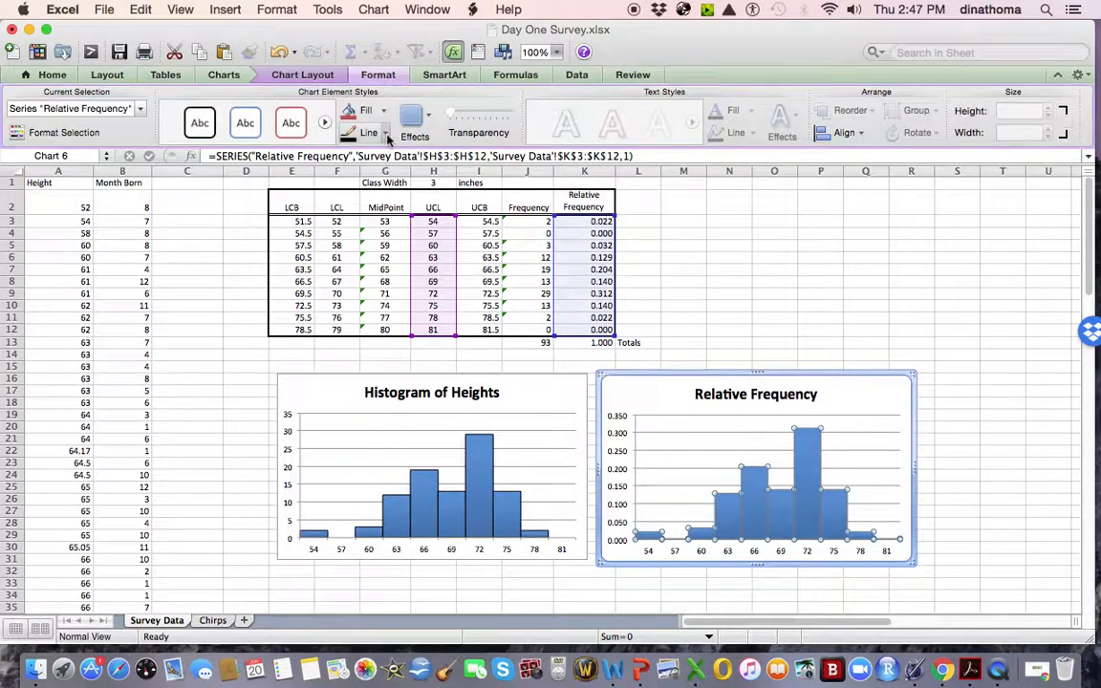
left_click(383, 111)
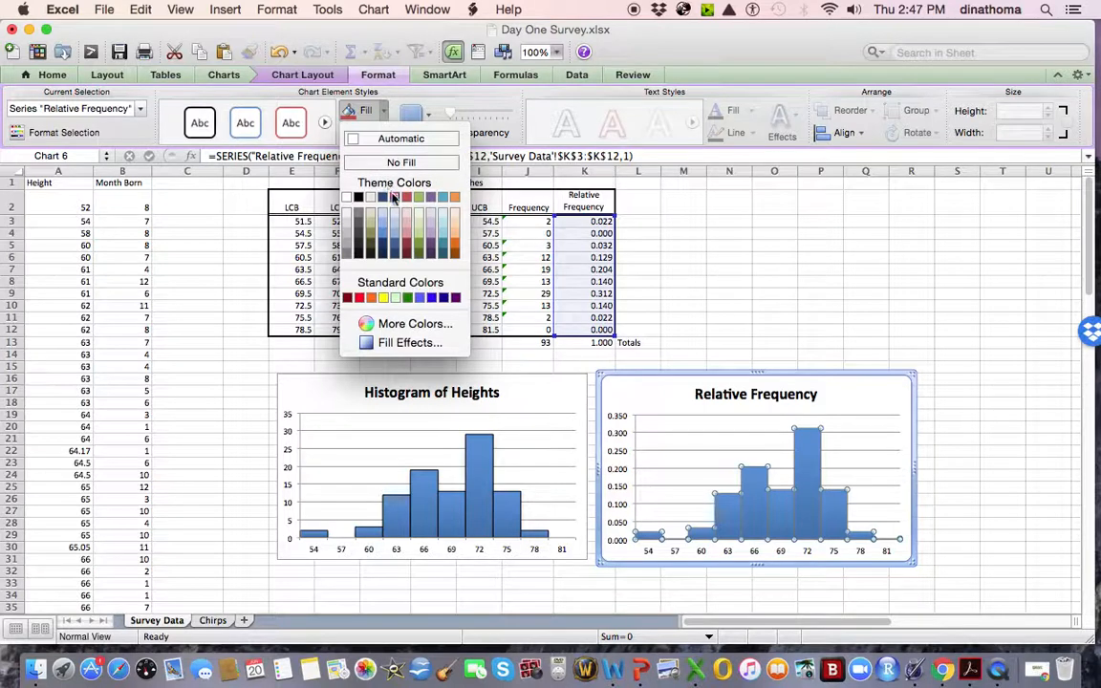
left_click(419, 223)
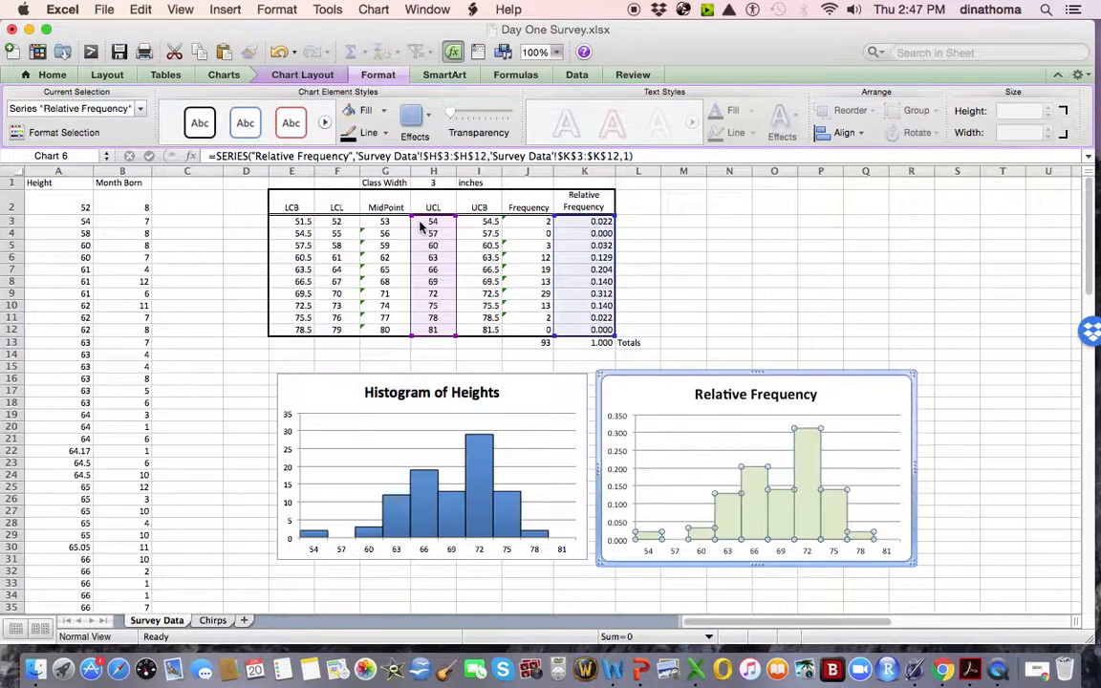
left_click(383, 111)
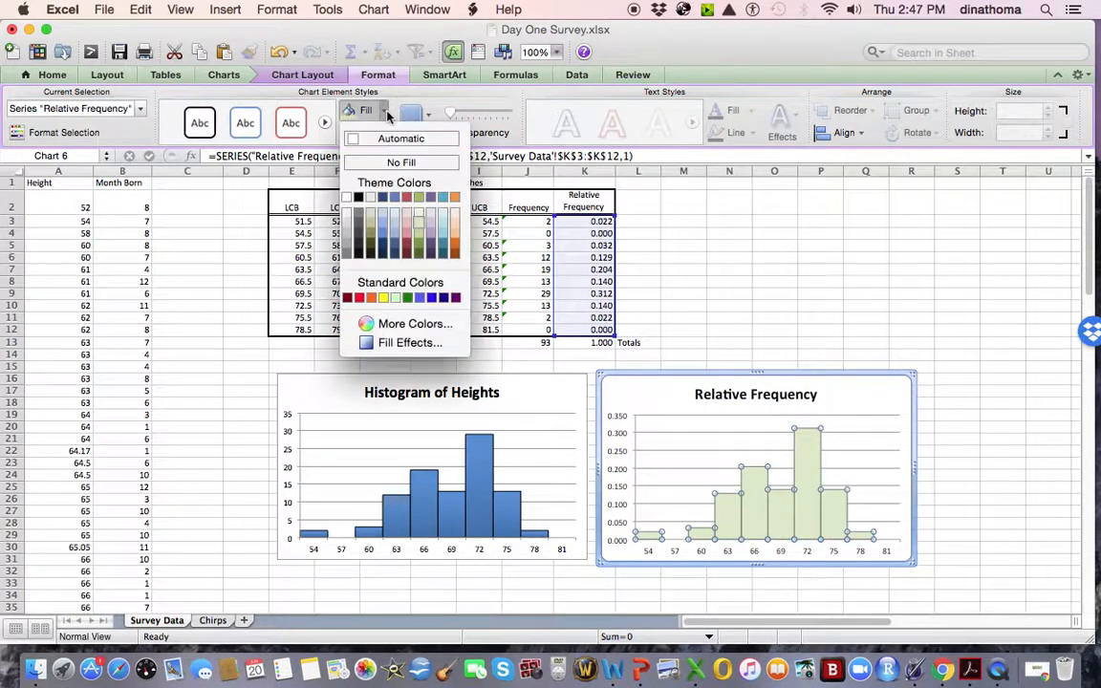
left_click(418, 236)
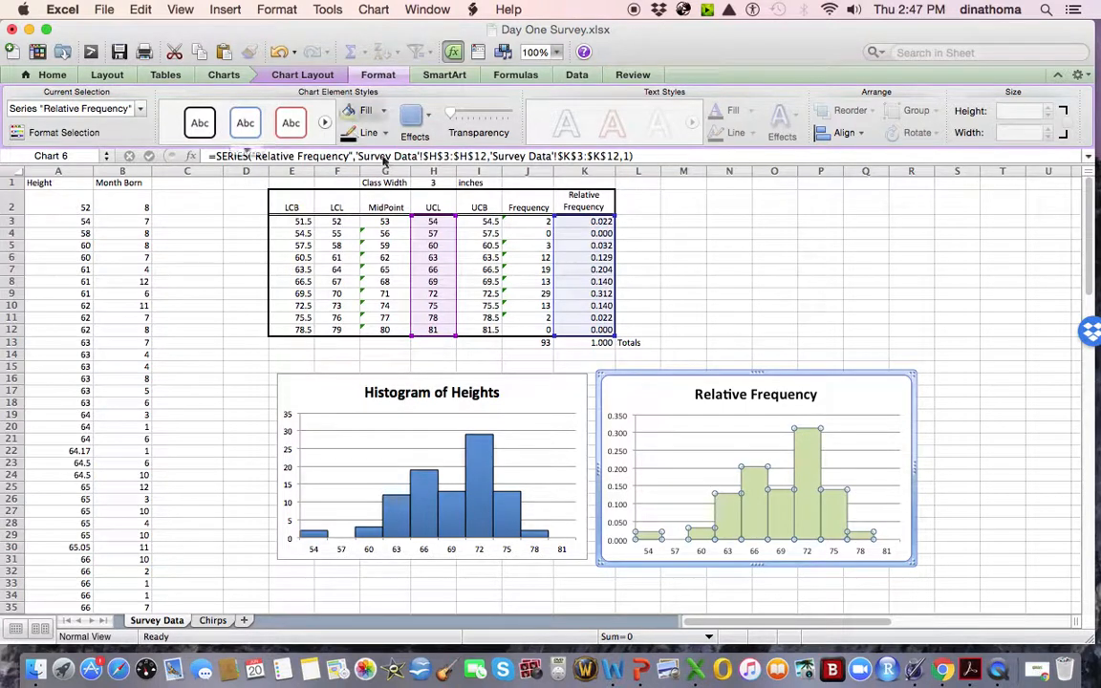
- Outline the Relative Frequency chart's columns with a black dotted line
left_click(386, 134)
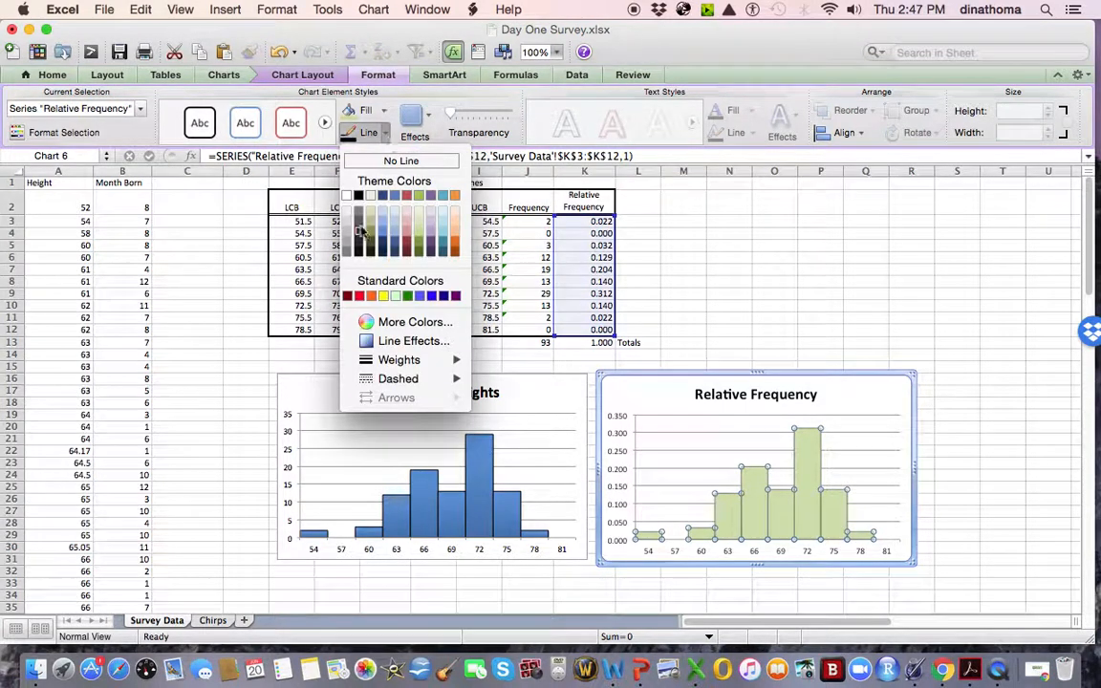
left_click(360, 196)
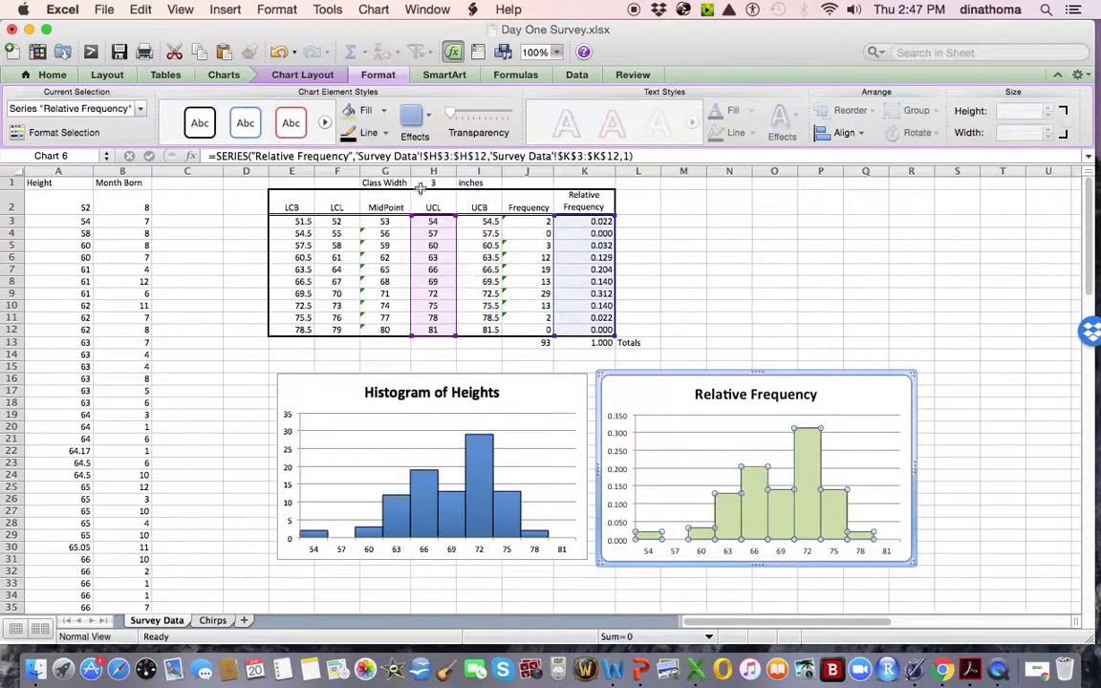
left_click(386, 132)
mouse_move(427, 362)
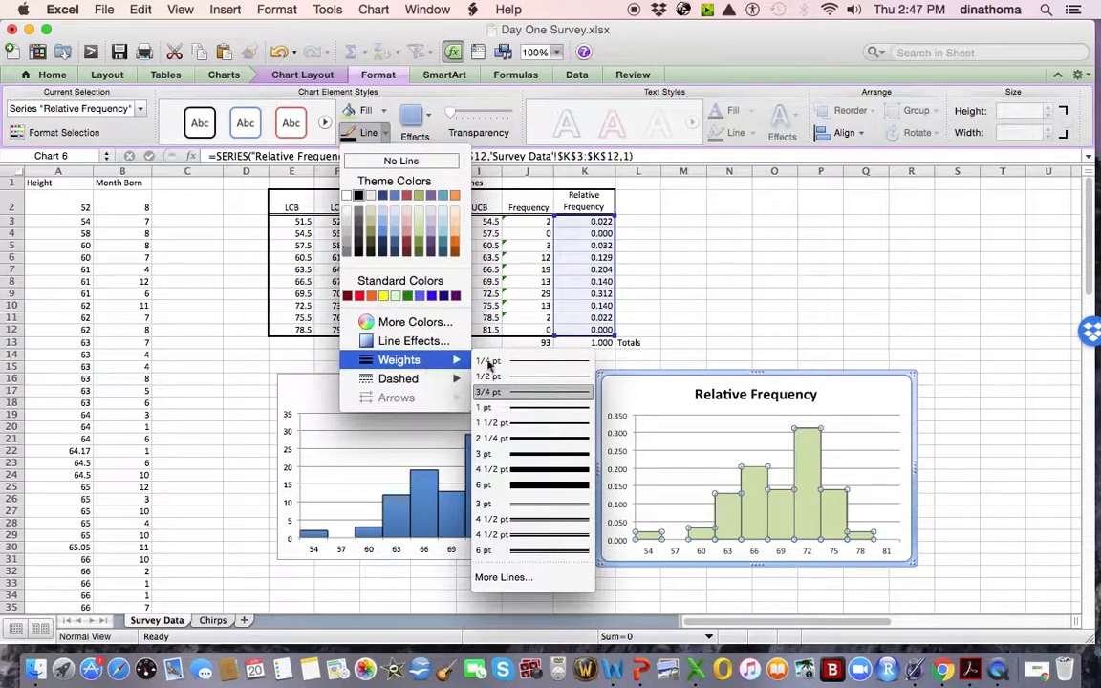
mouse_move(449, 380)
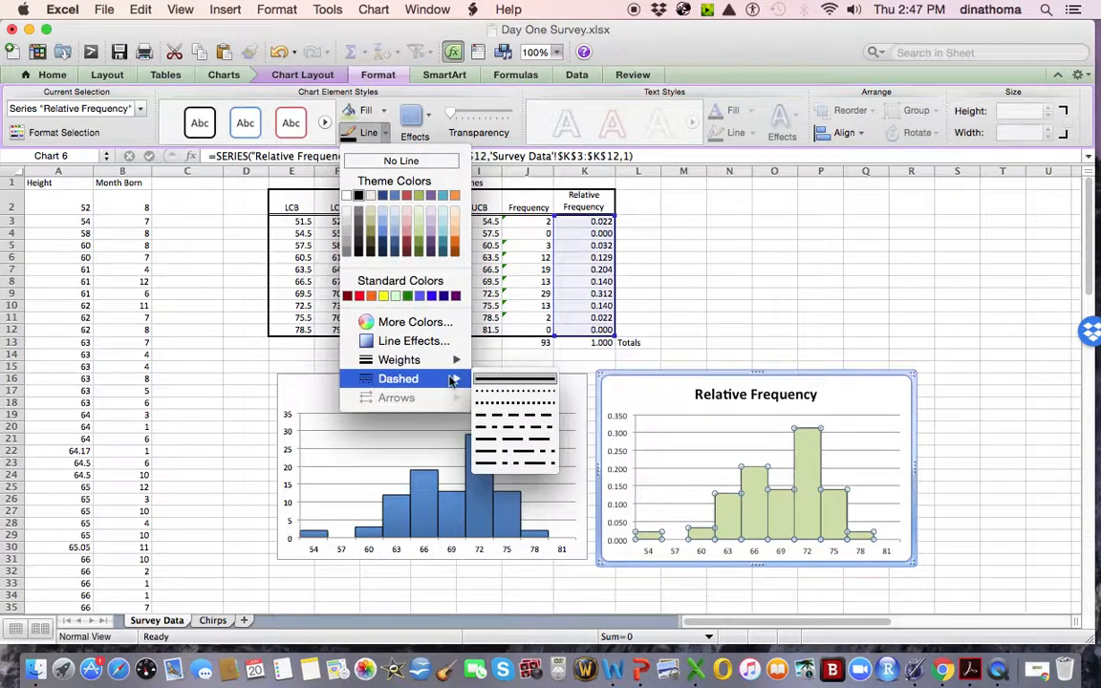
left_click(518, 404)
left_click(778, 282)
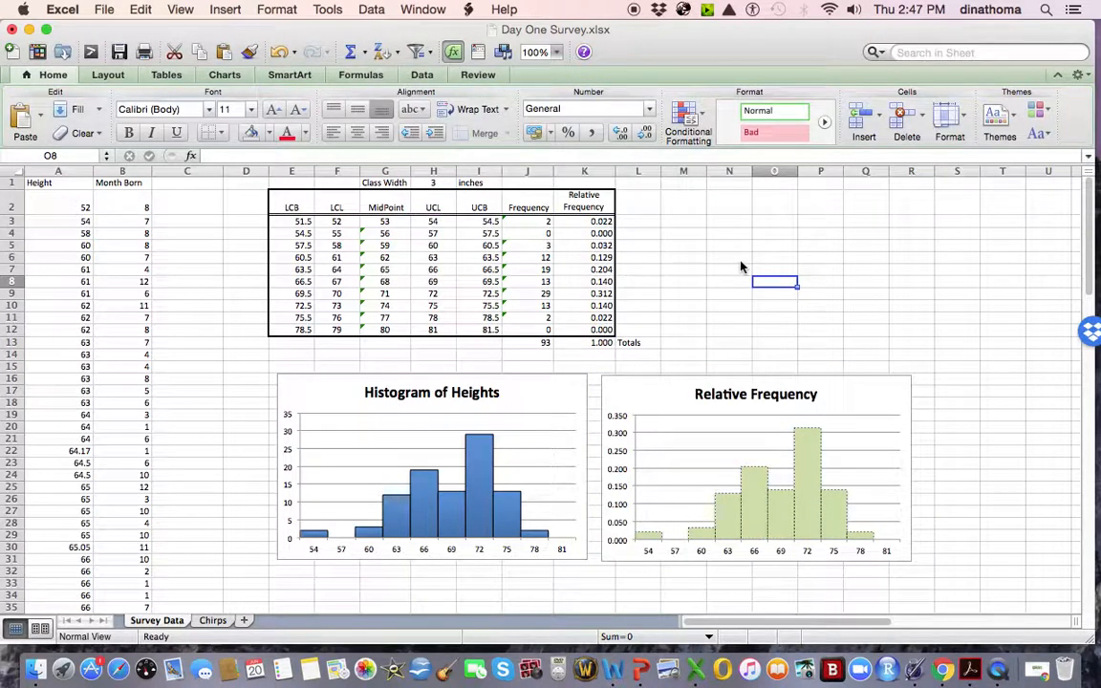
left_click(681, 564)
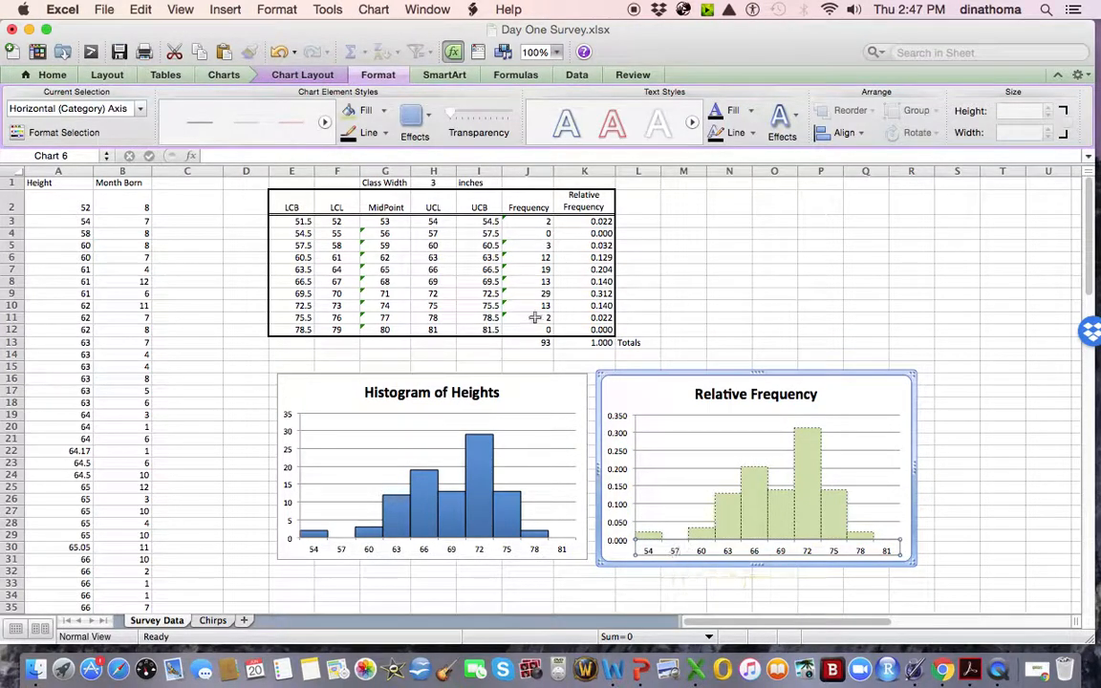
left_click(374, 72)
mouse_move(734, 428)
left_click(729, 217)
scroll(749, 344, "down", 3)
scroll(751, 347, "up", 3)
left_click(752, 489)
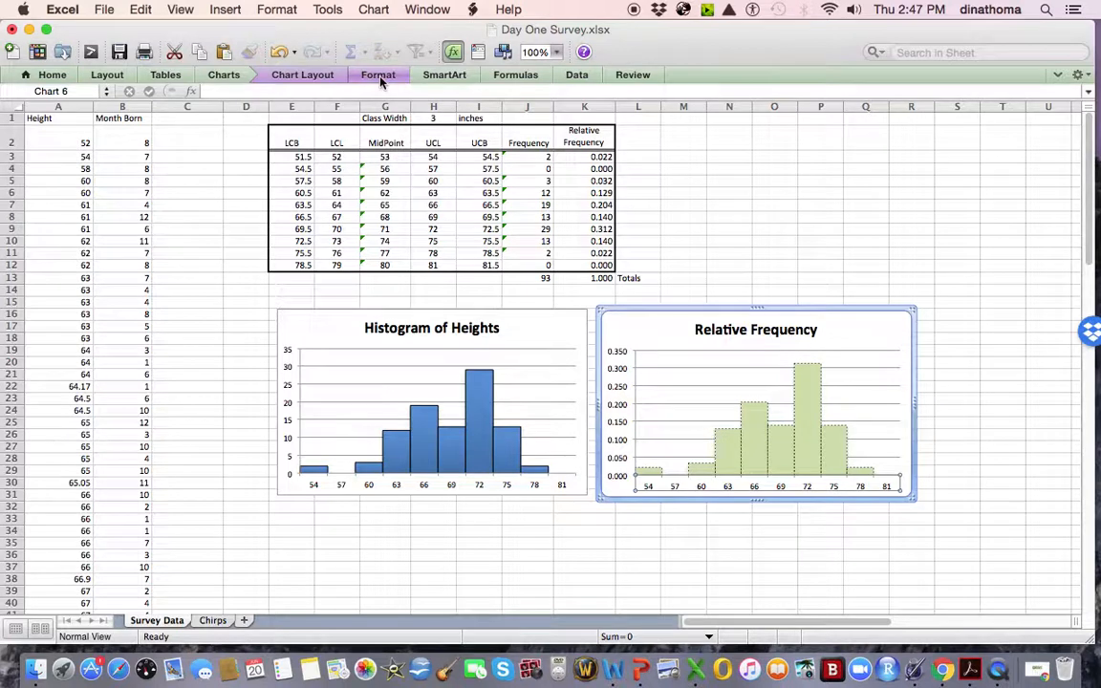
left_click(378, 76)
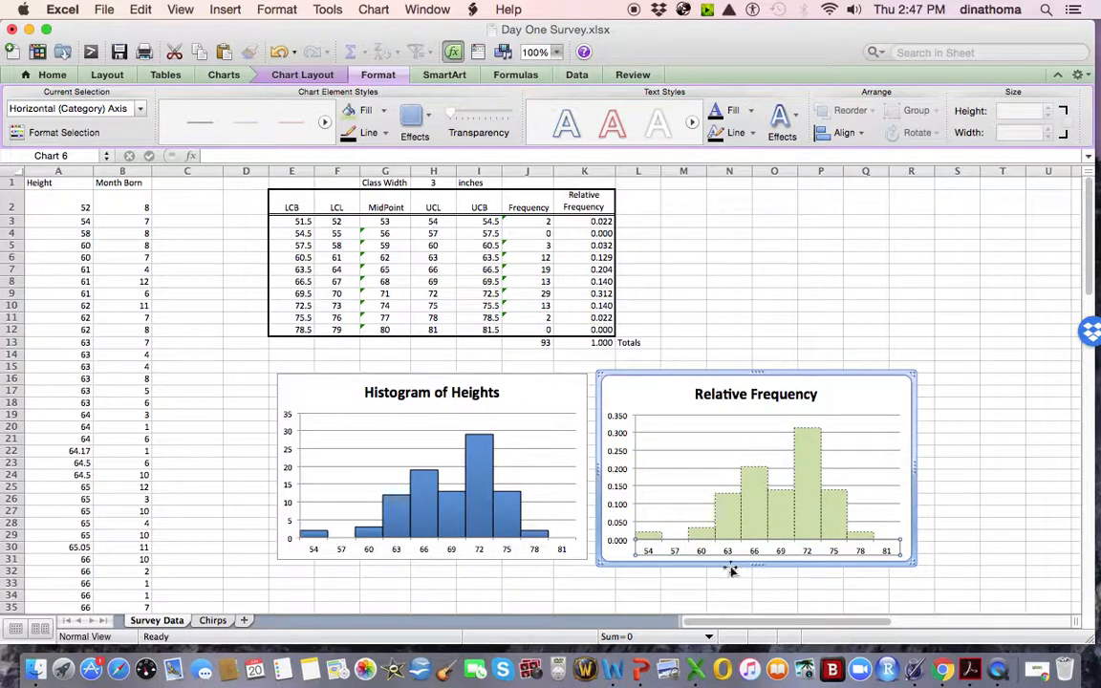
- Look through the axis and text formatting options of the Relative Frequency chart's horizontal axis for an axis title setting, leaving everything as is
right_click(703, 554)
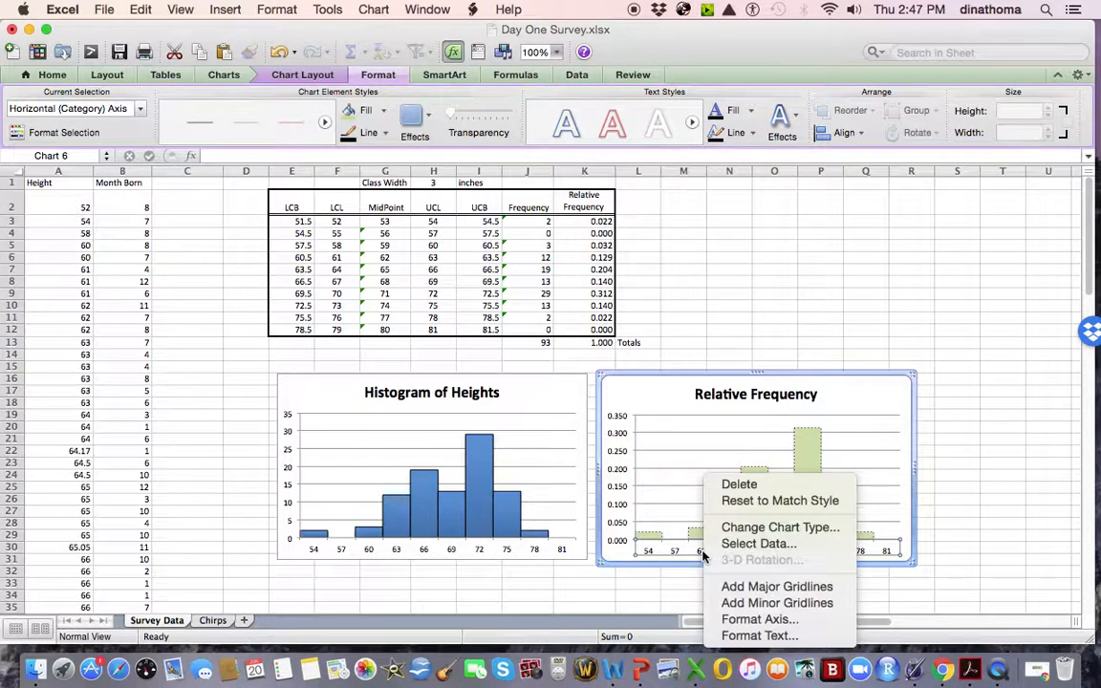
left_click(760, 620)
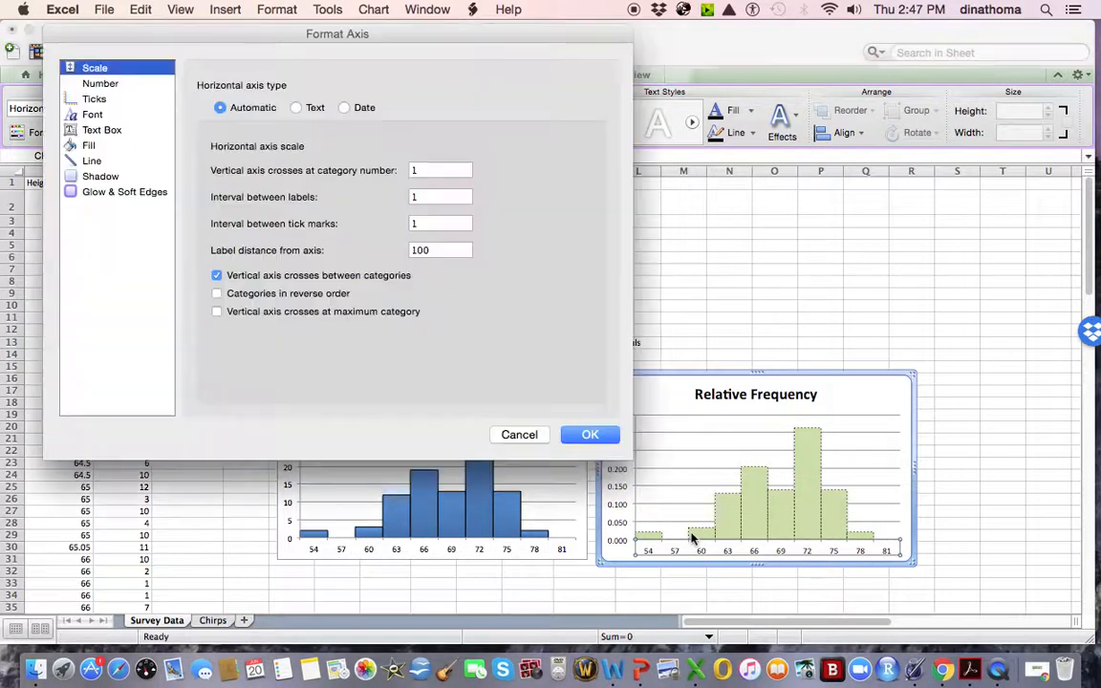
left_click(116, 134)
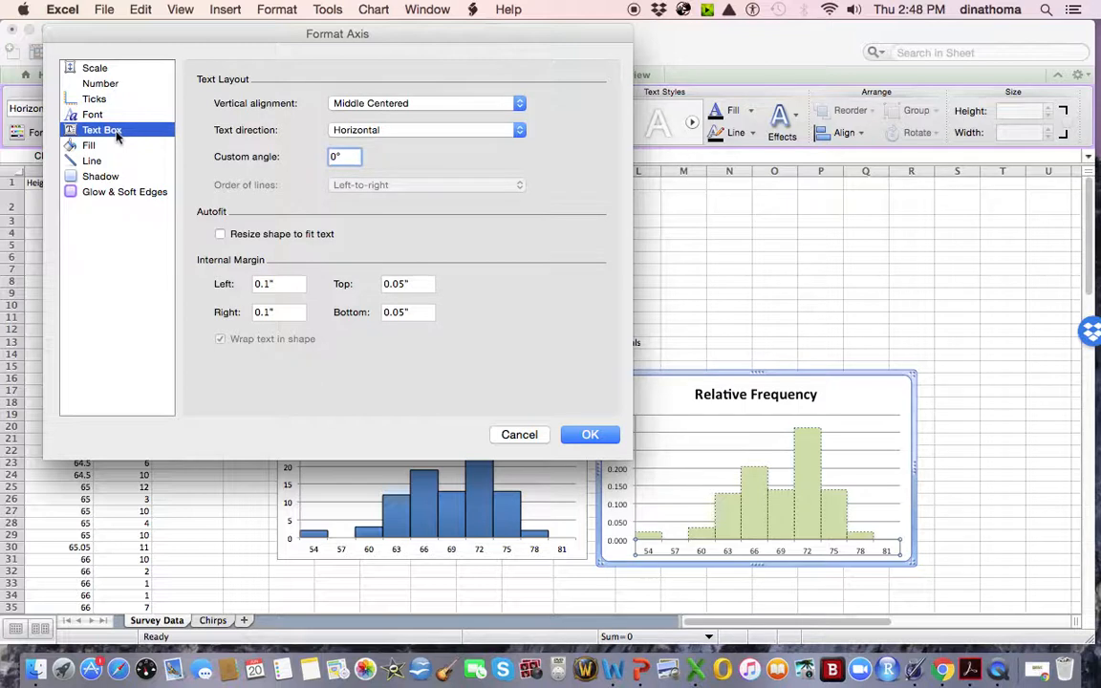
left_click(91, 145)
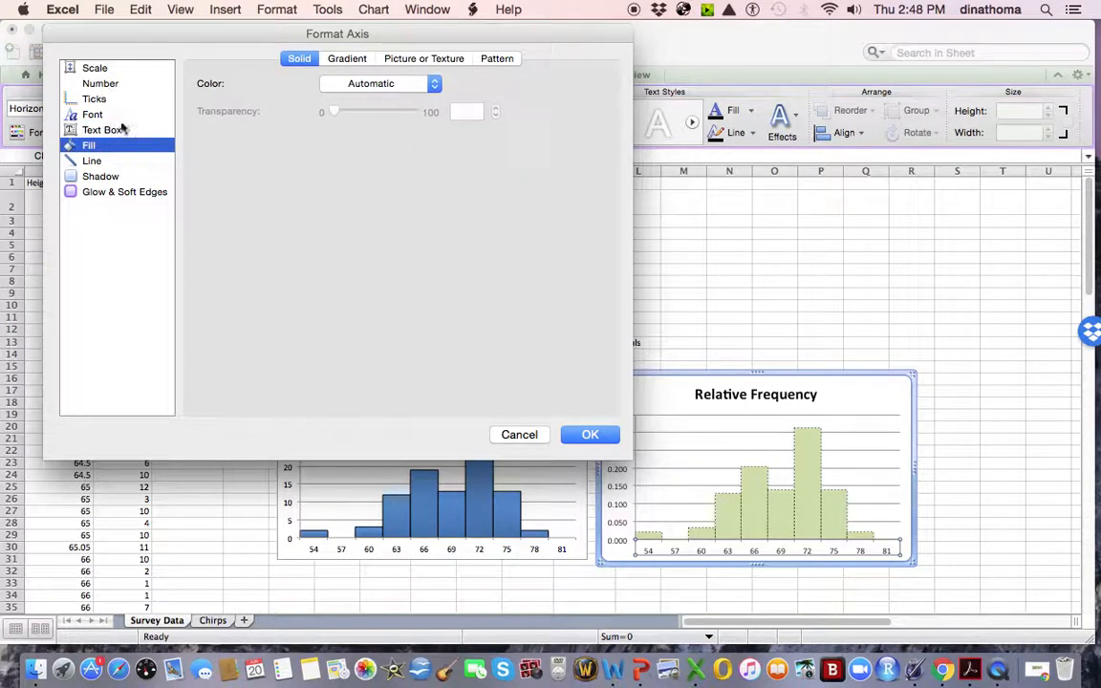
left_click(103, 84)
left_click(519, 434)
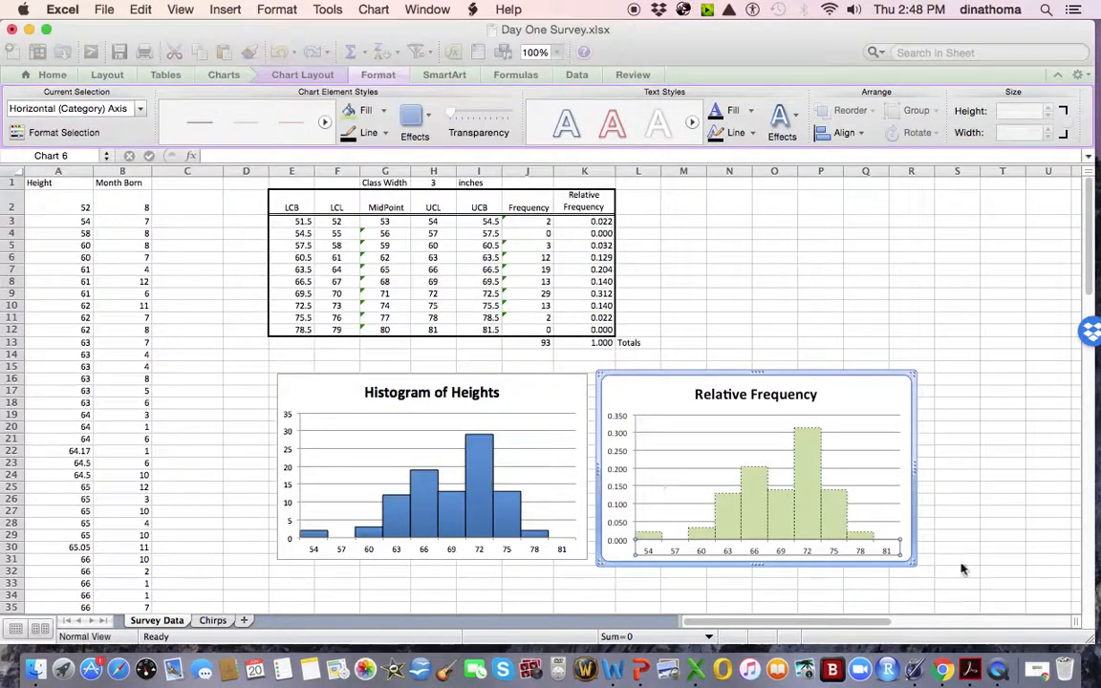
right_click(782, 557)
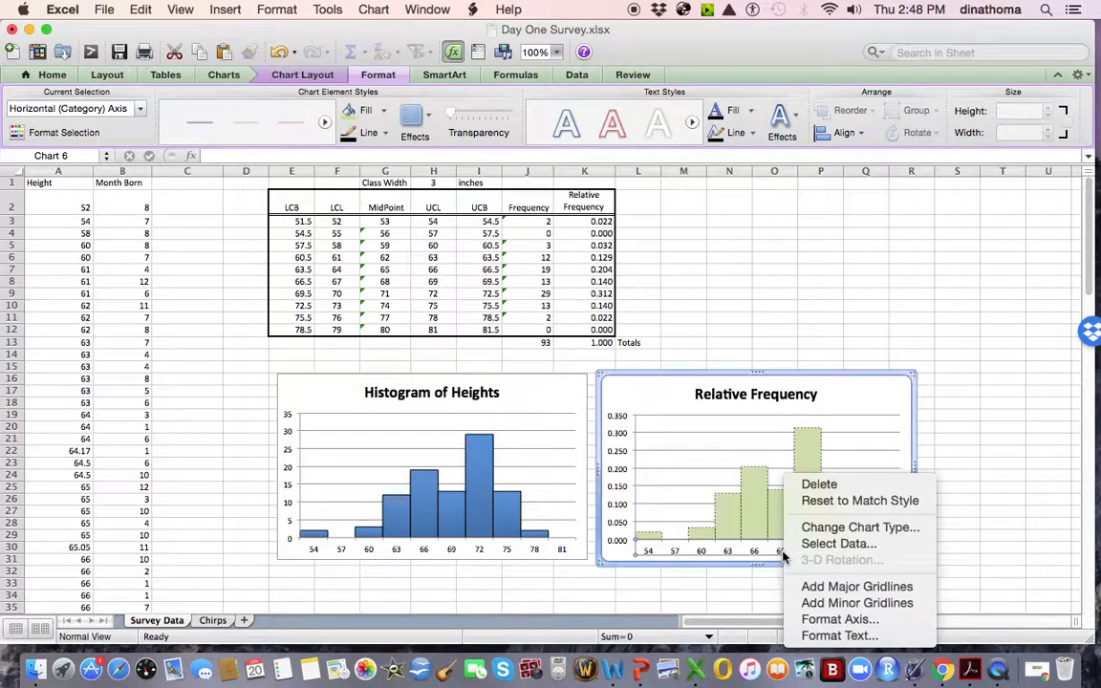
left_click(823, 636)
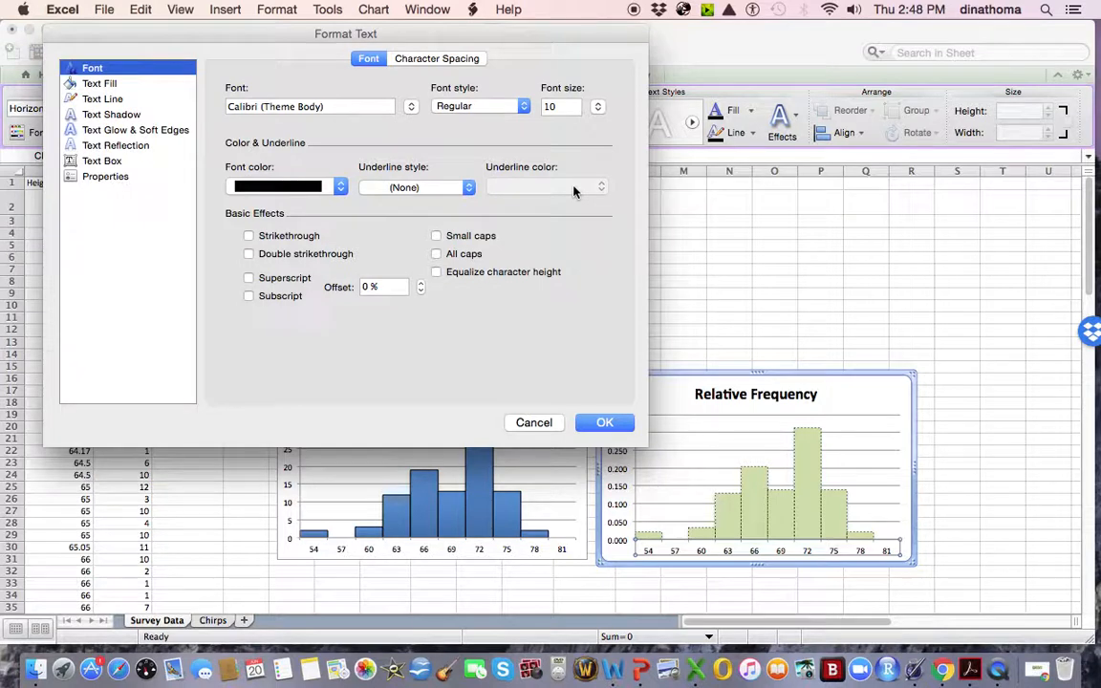
left_click(107, 162)
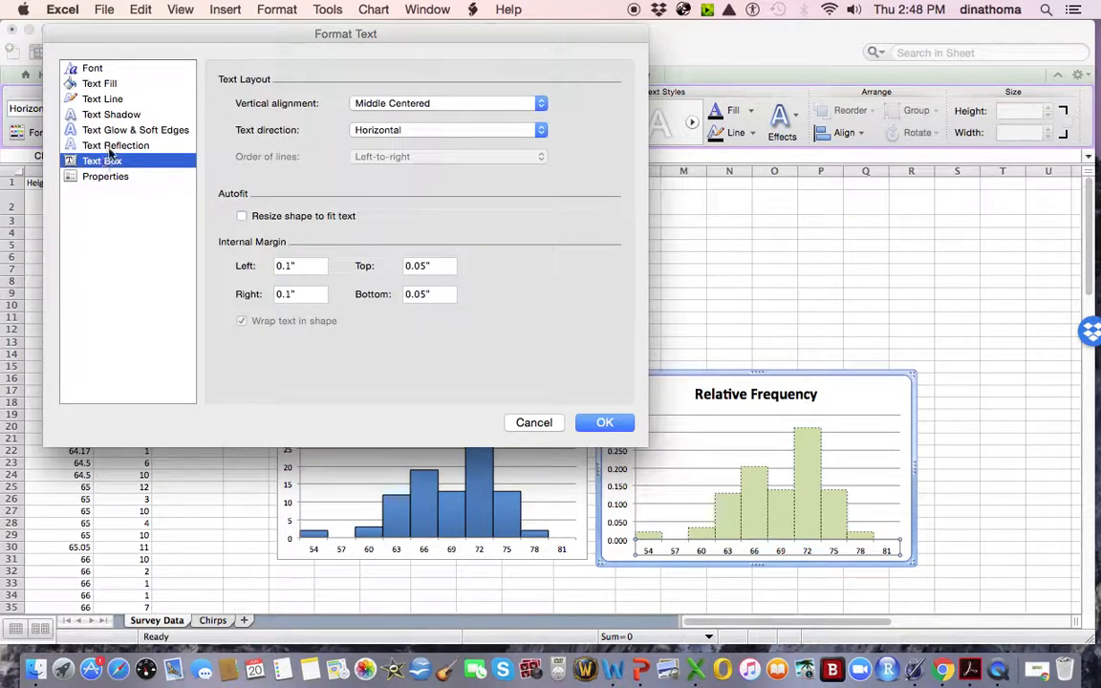
left_click(86, 68)
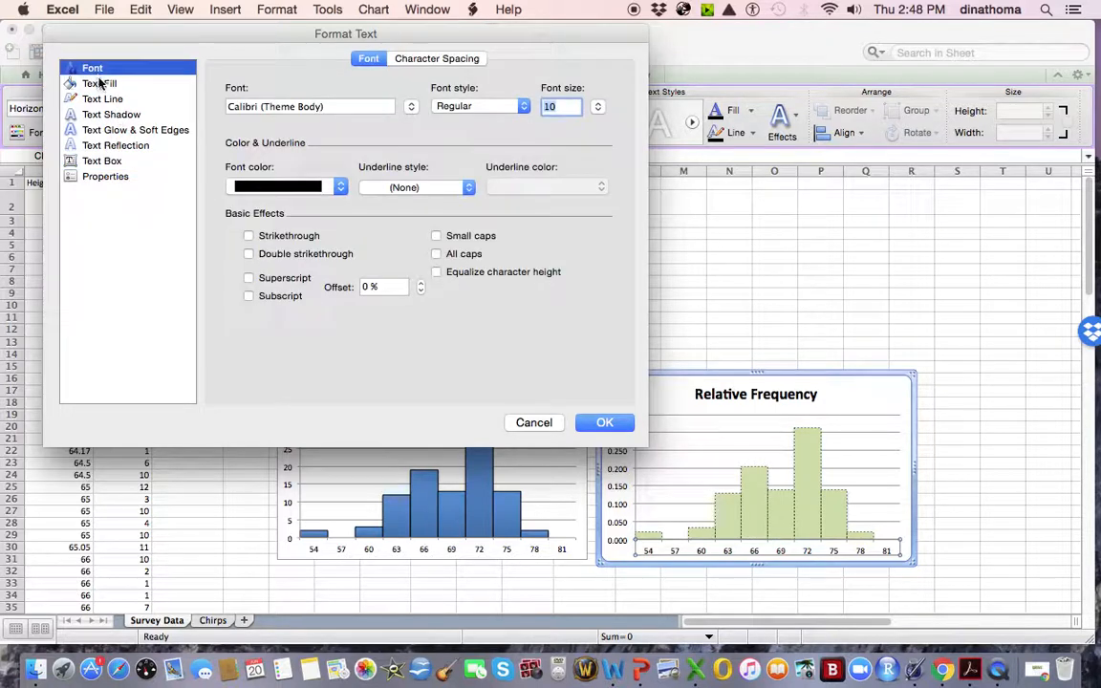
left_click(100, 84)
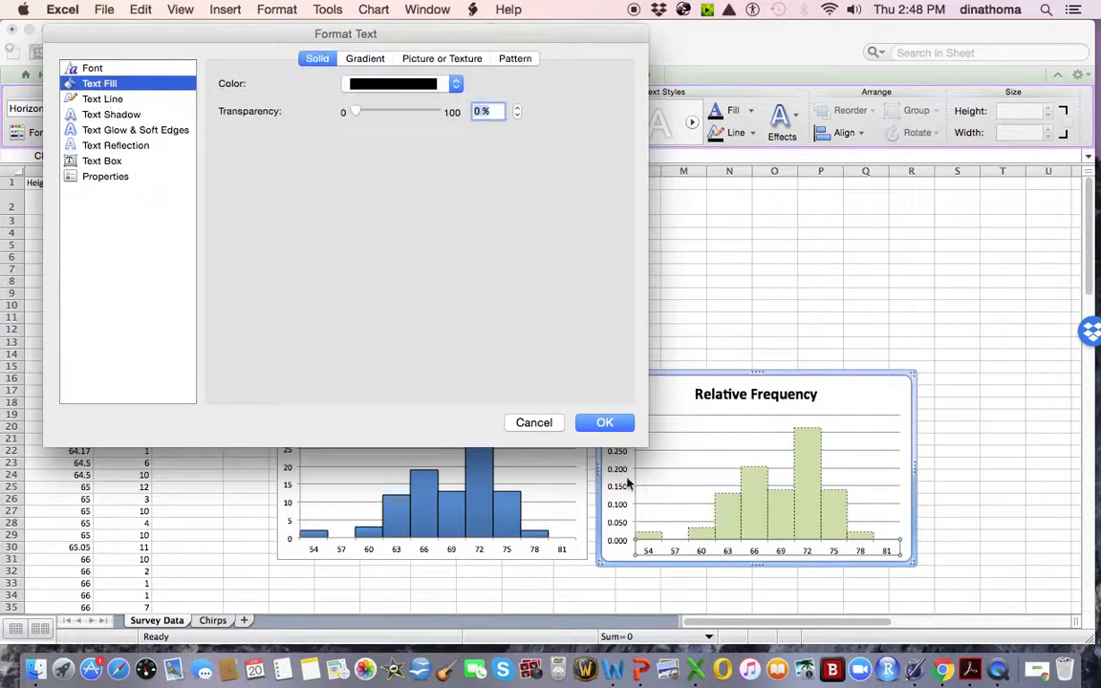
left_click(535, 424)
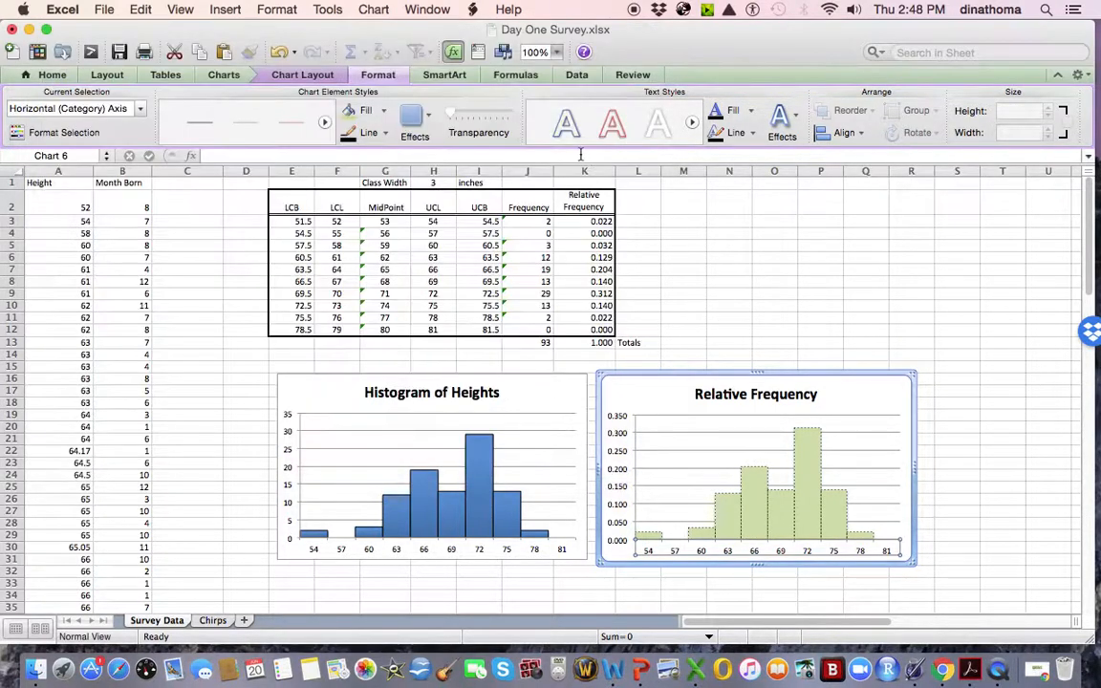
- Add a horizontal axis title reading "Height in Inches" below the axis of the Relative Frequency chart
left_click(375, 76)
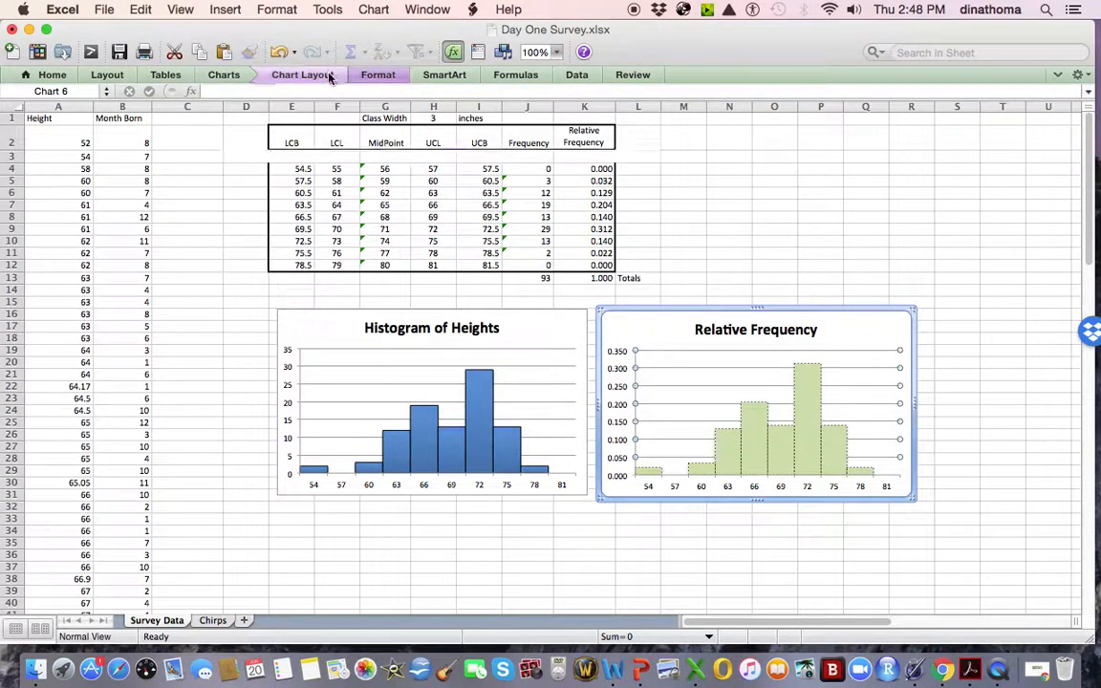
left_click(326, 76)
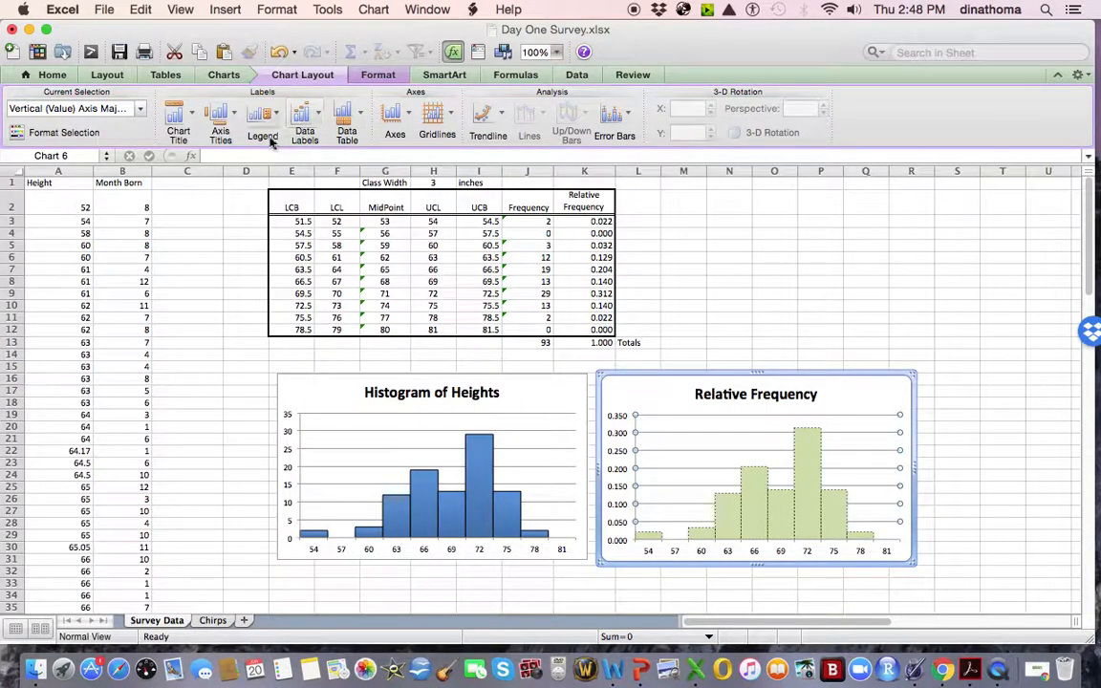
left_click(220, 121)
mouse_move(245, 142)
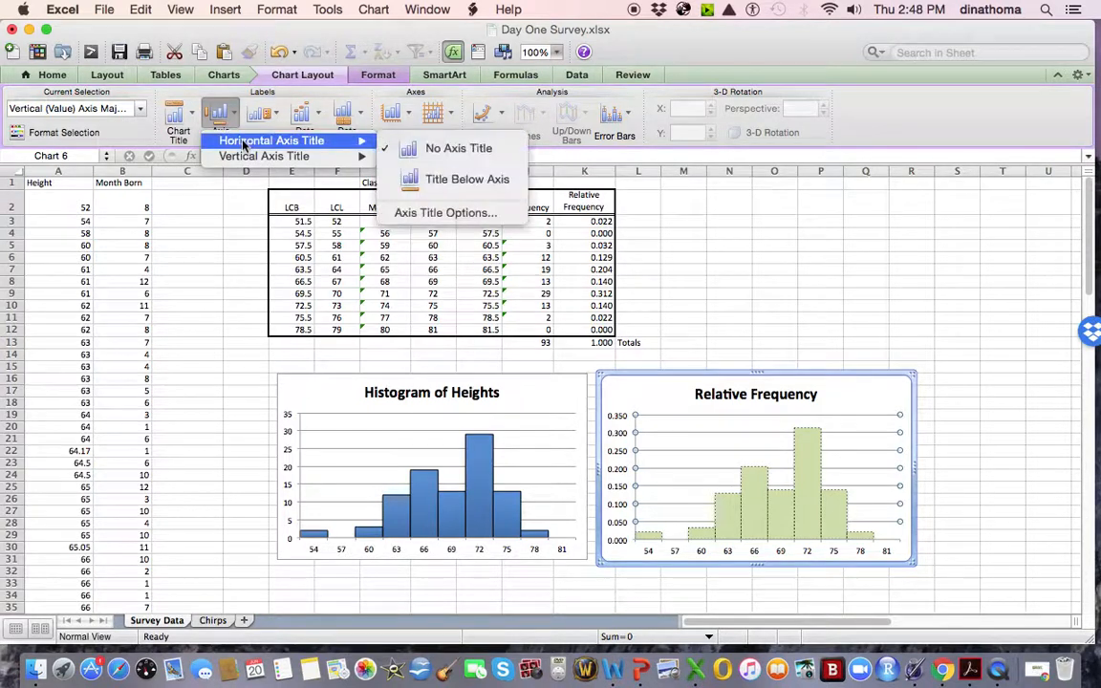
left_click(493, 191)
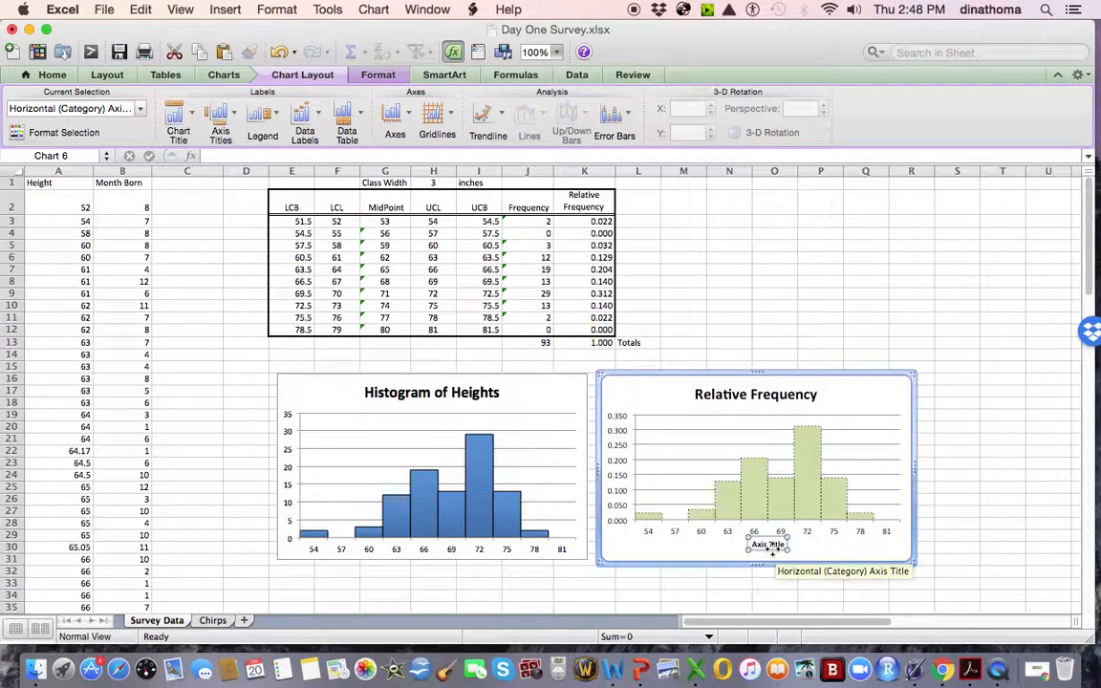
type("Heig")
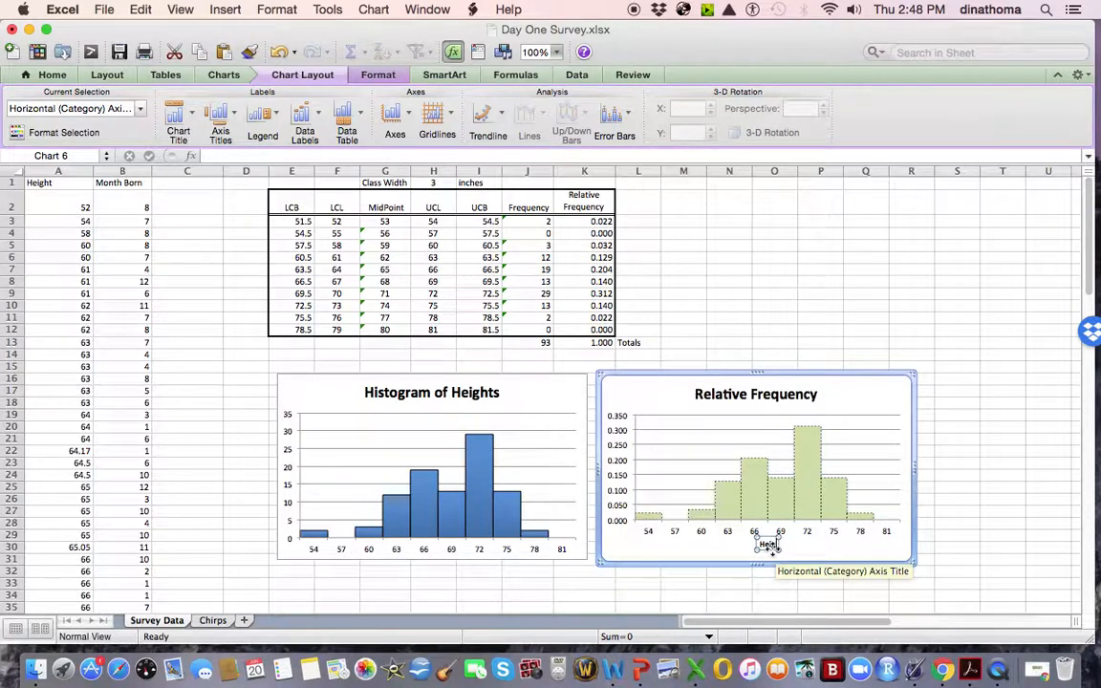
type("h")
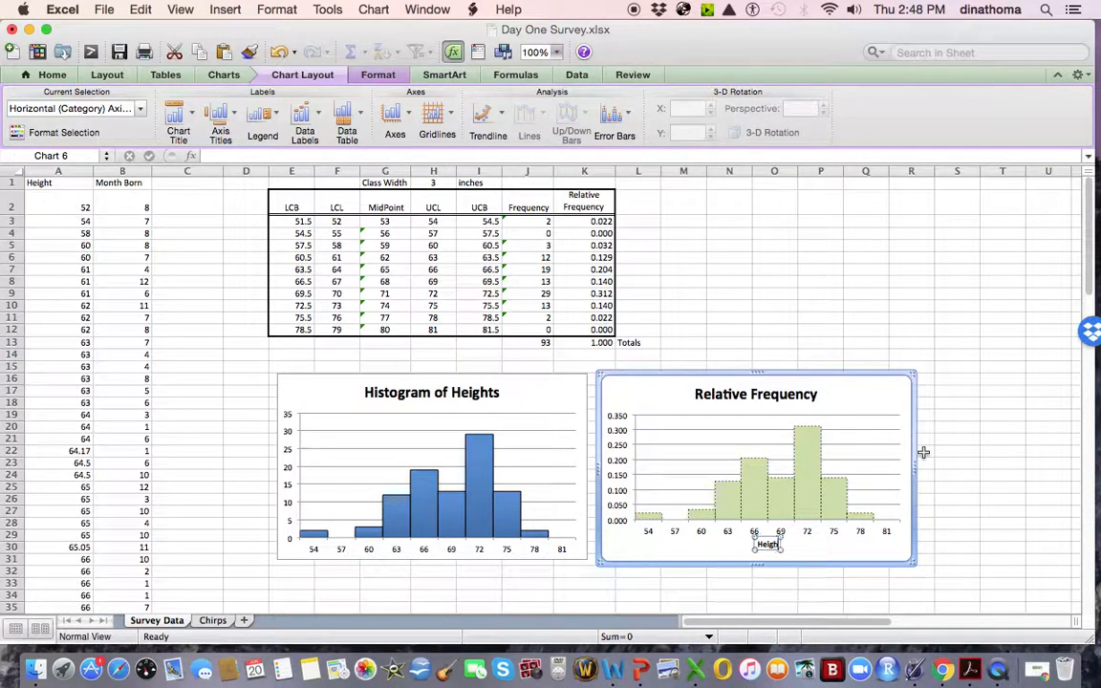
type("t in inches")
left_click(792, 329)
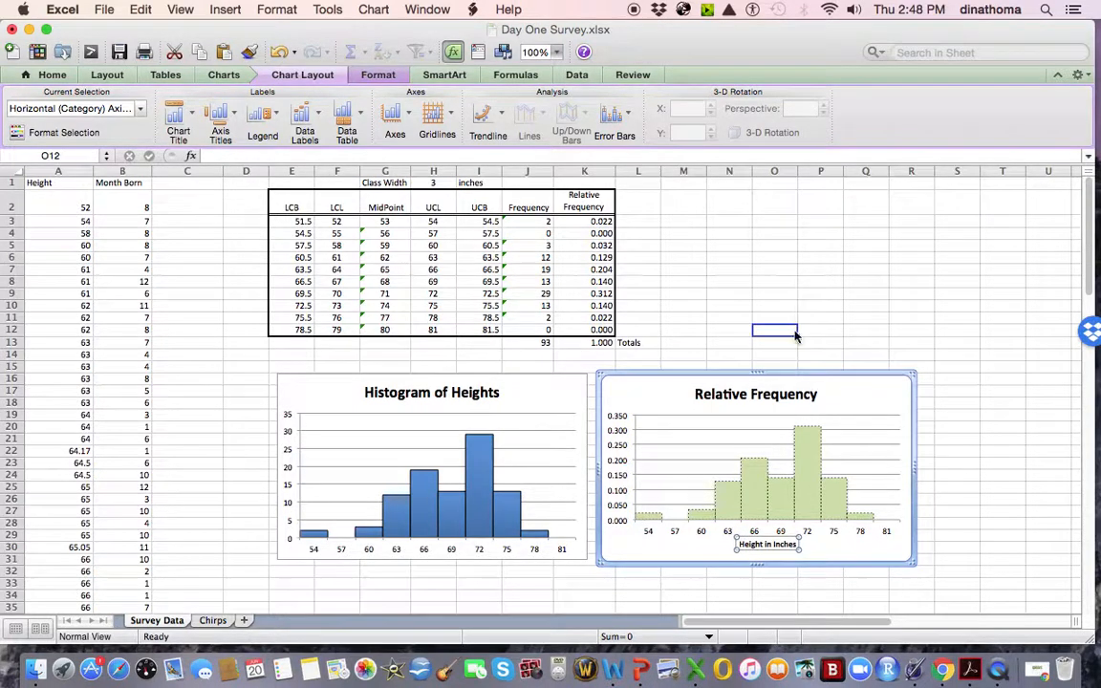
- Add a rotated vertical axis title reading "Percentage" to the Relative Frequency chart
left_click(620, 459)
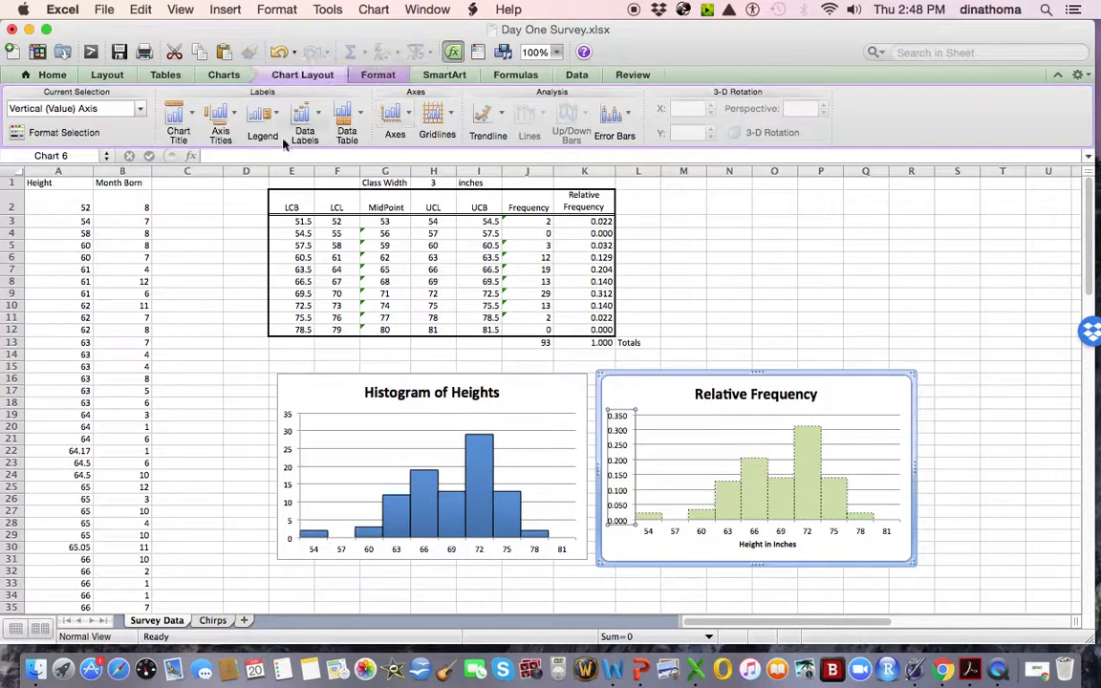
left_click(227, 118)
mouse_move(239, 156)
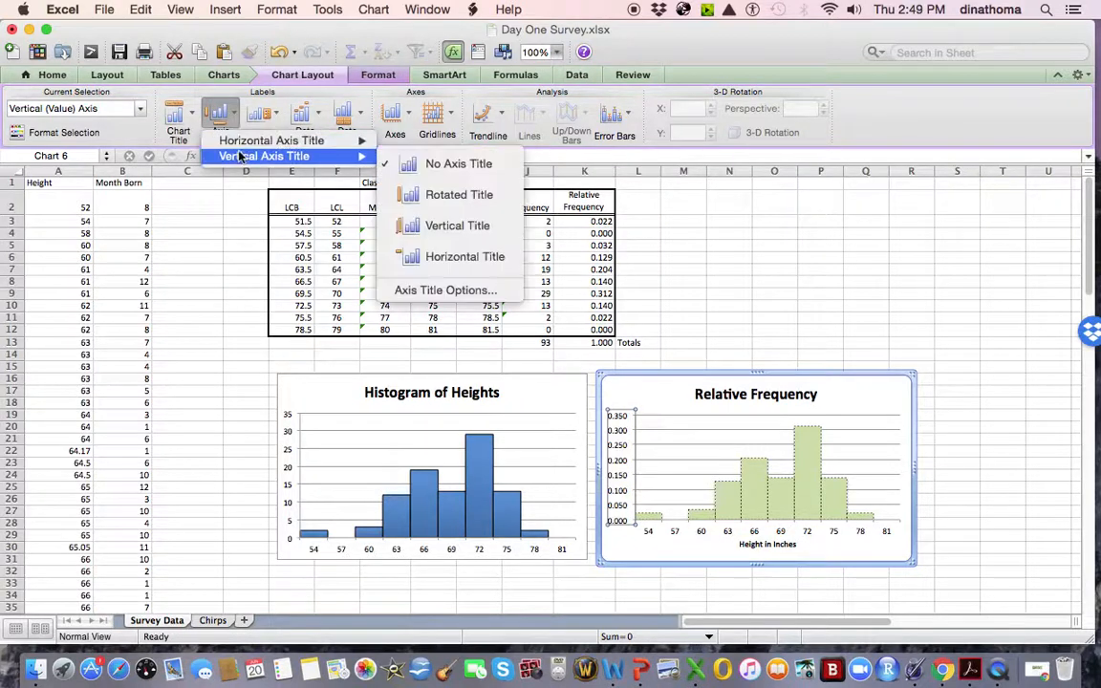
left_click(473, 194)
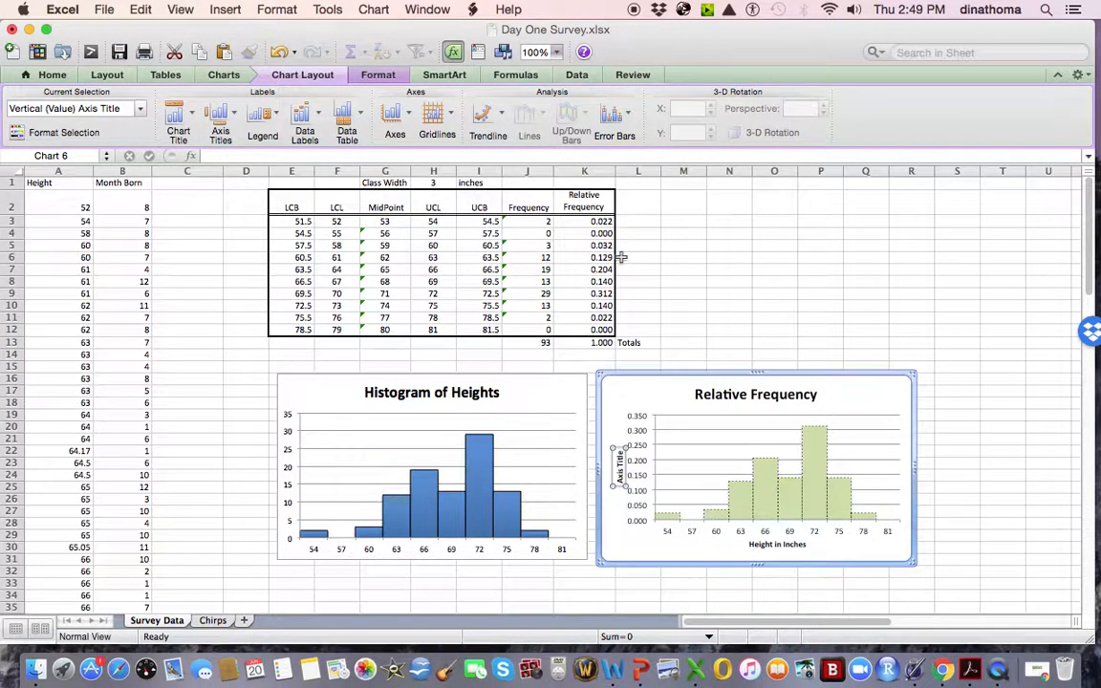
type("Re")
key("BackSpace")
key("BackSpace")
type("Perc")
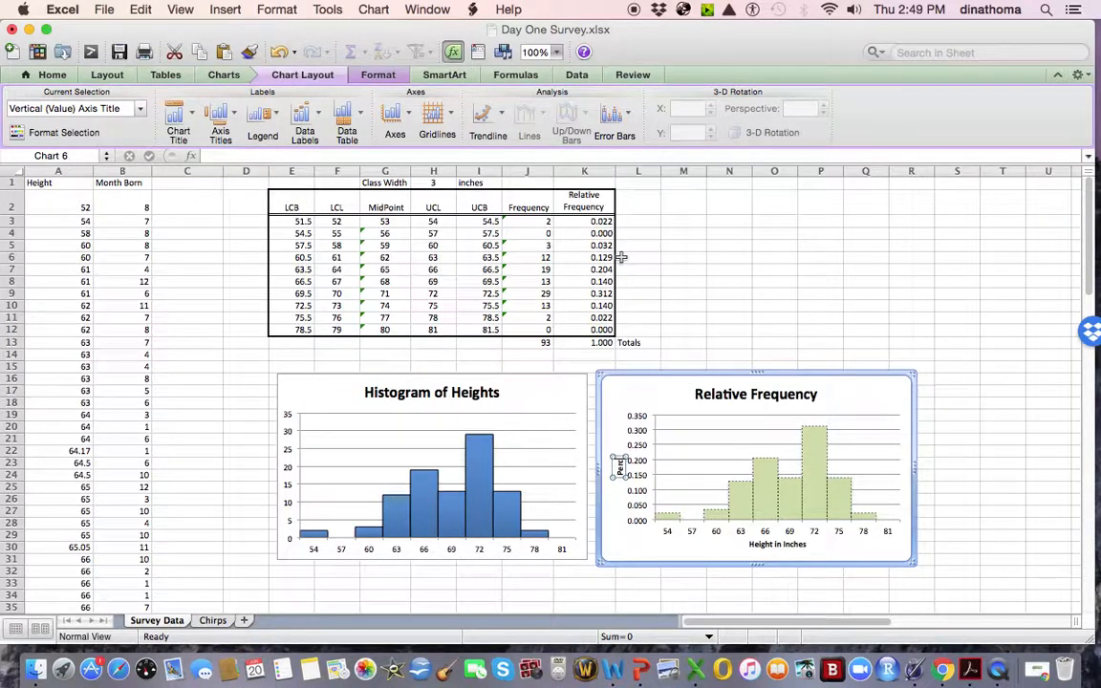
type("entage")
left_click(682, 318)
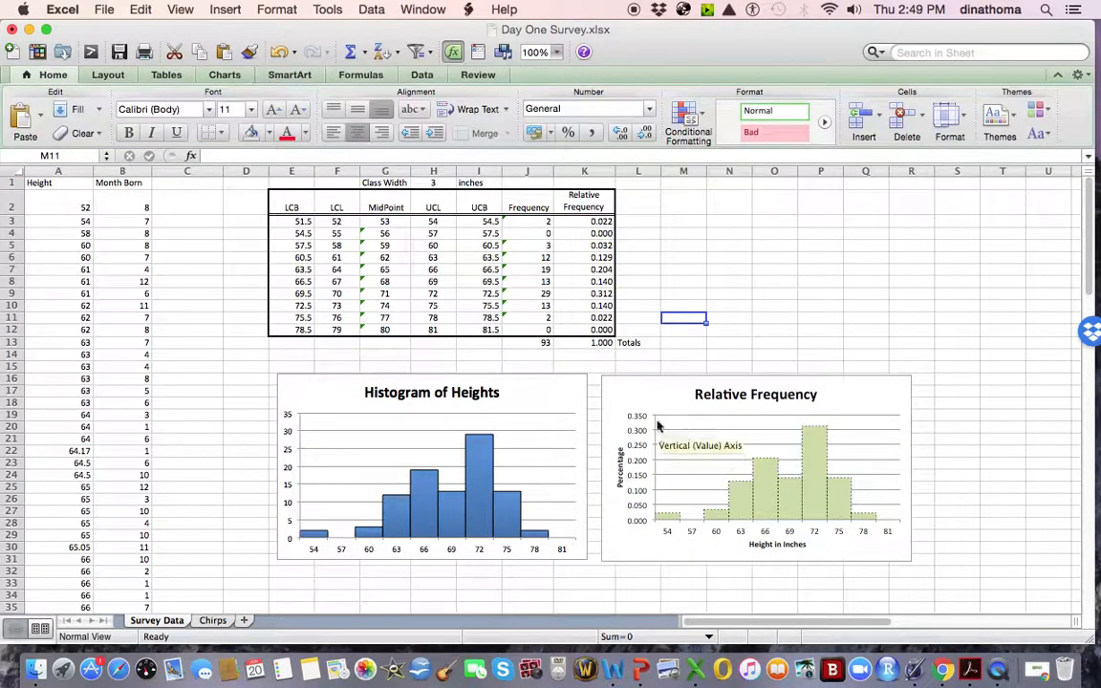
- Format the relative frequencies in K3:K12 as percentages with one decimal place
left_click_drag(584, 220, 590, 332)
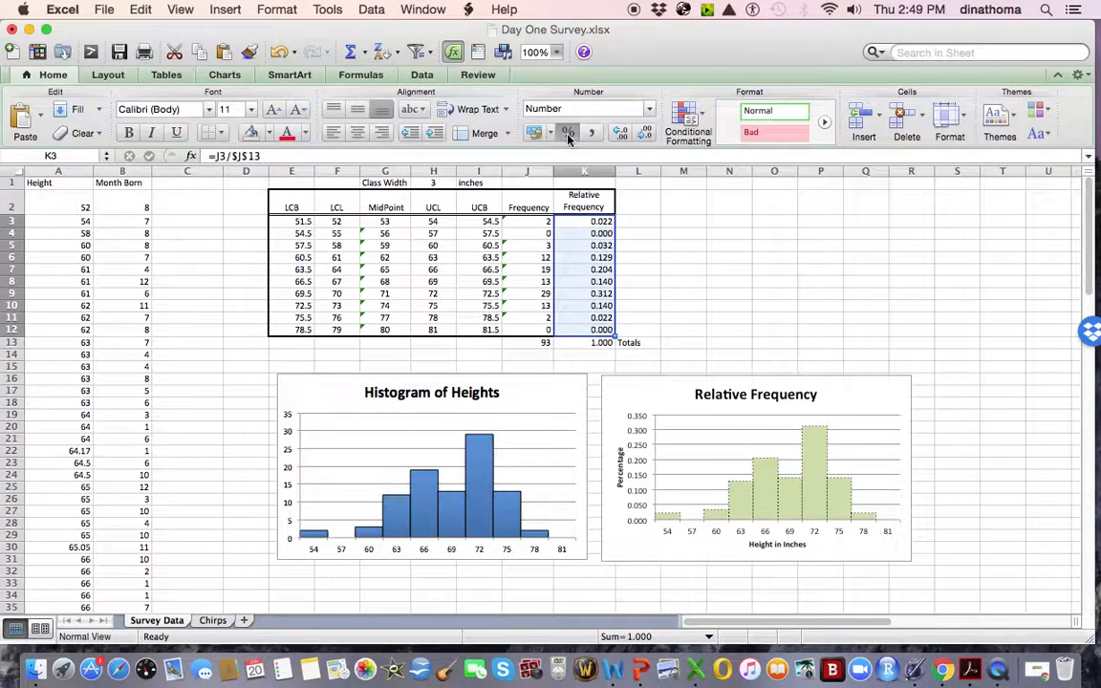
left_click(568, 135)
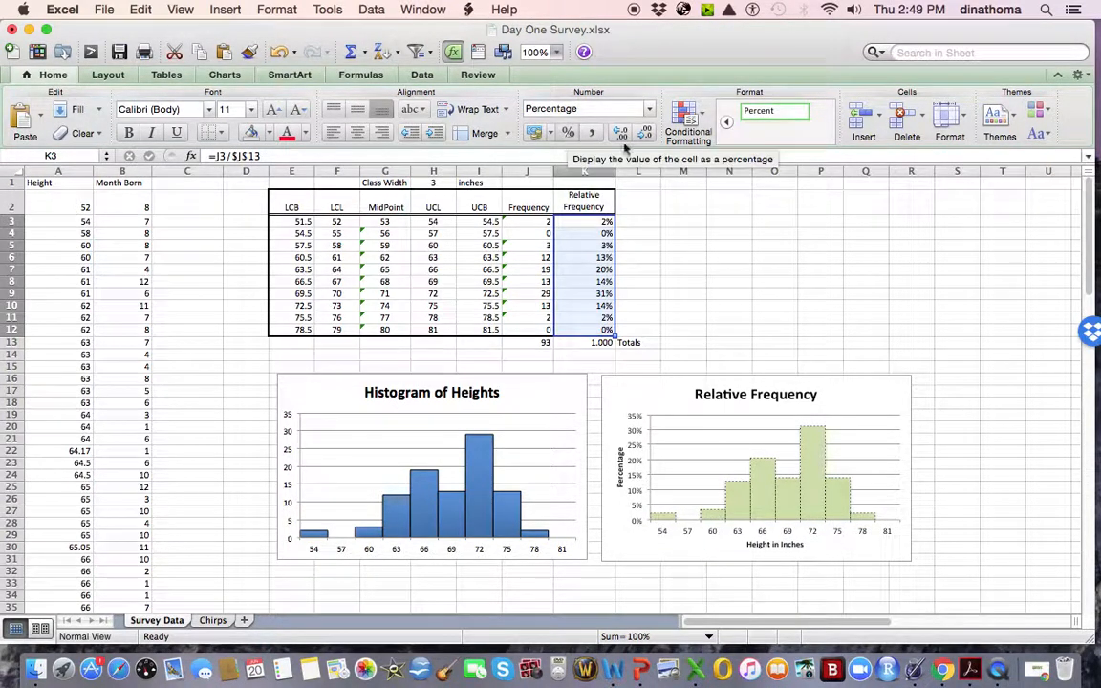
left_click(620, 133)
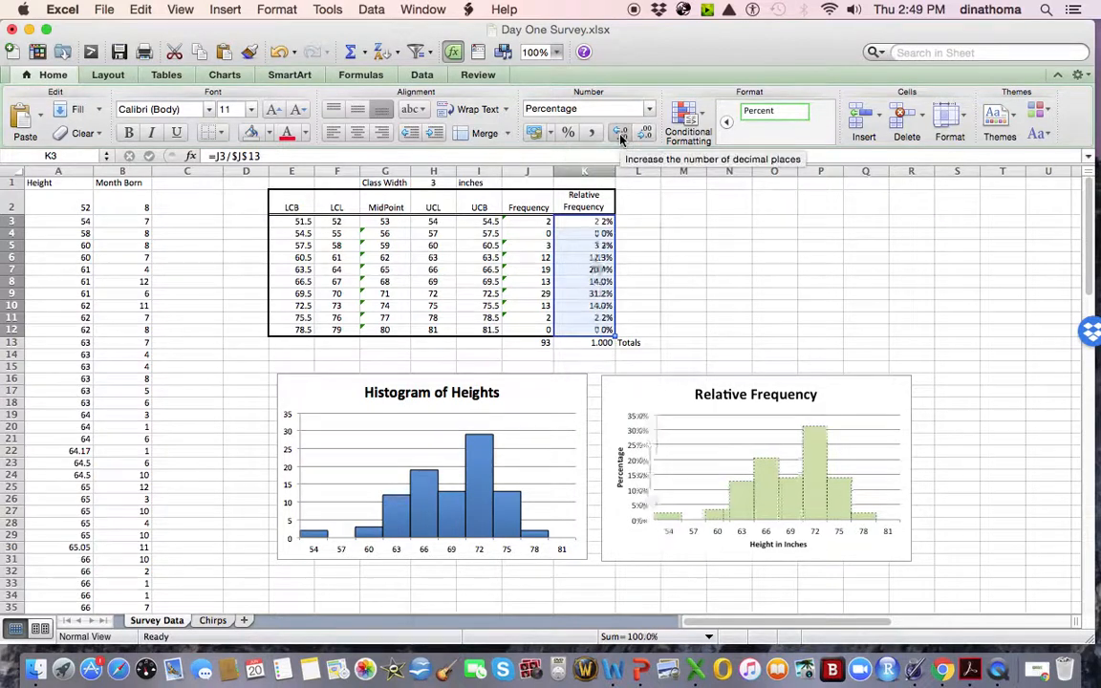
left_click(694, 241)
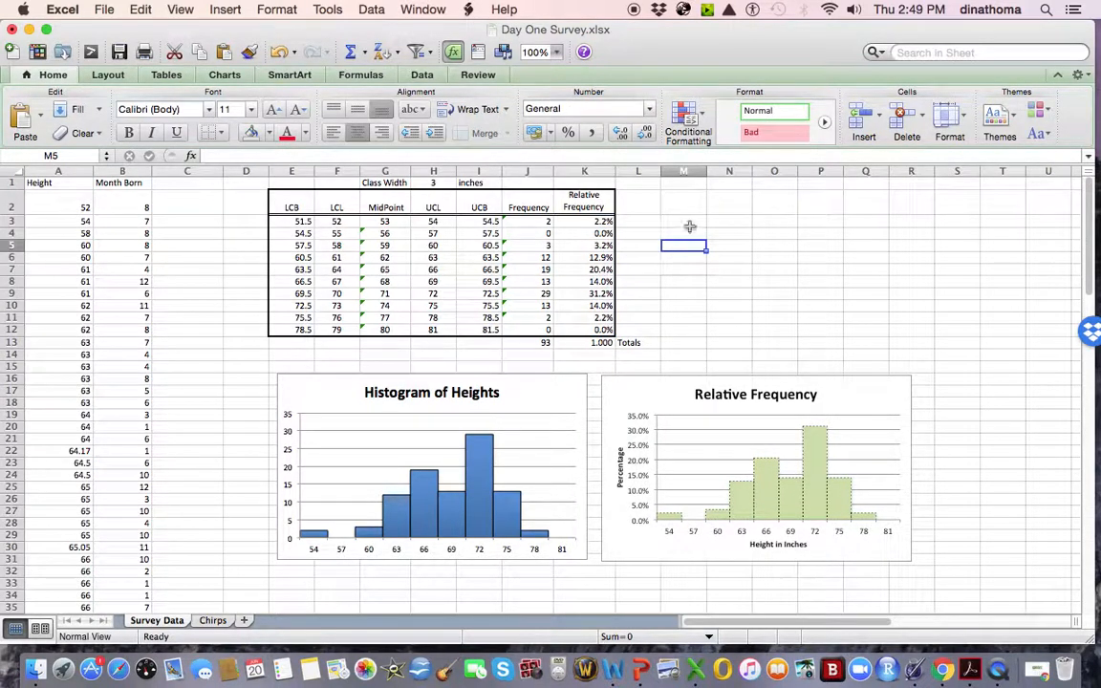
left_click(726, 308)
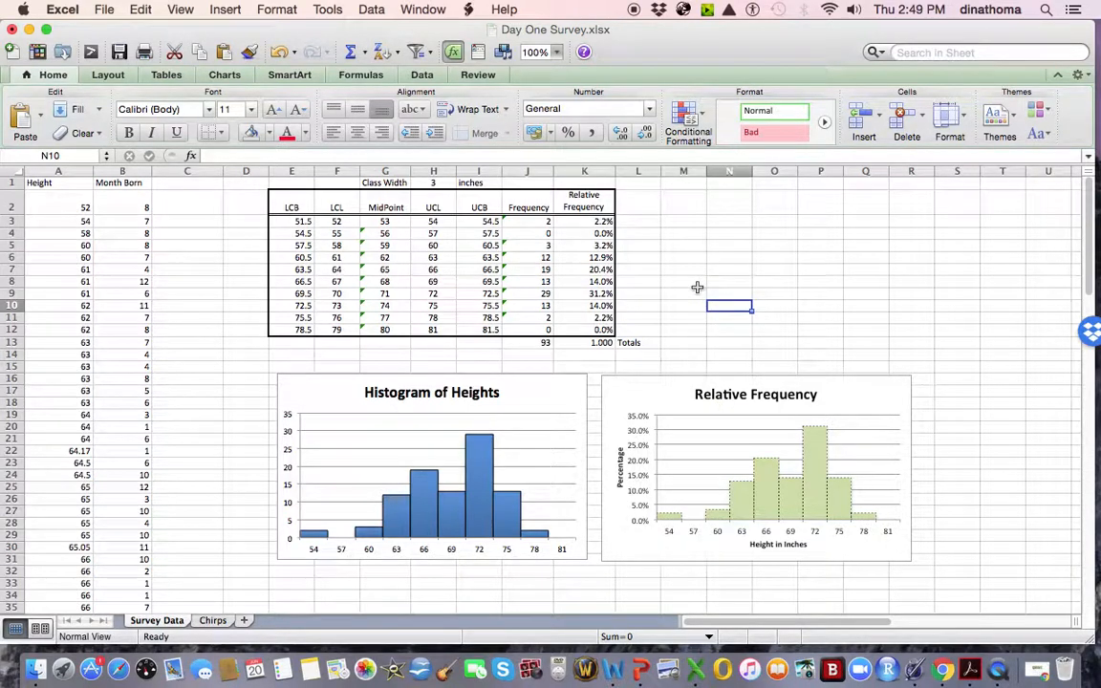
scroll(697, 287, "down", 3)
scroll(698, 288, "up", 3)
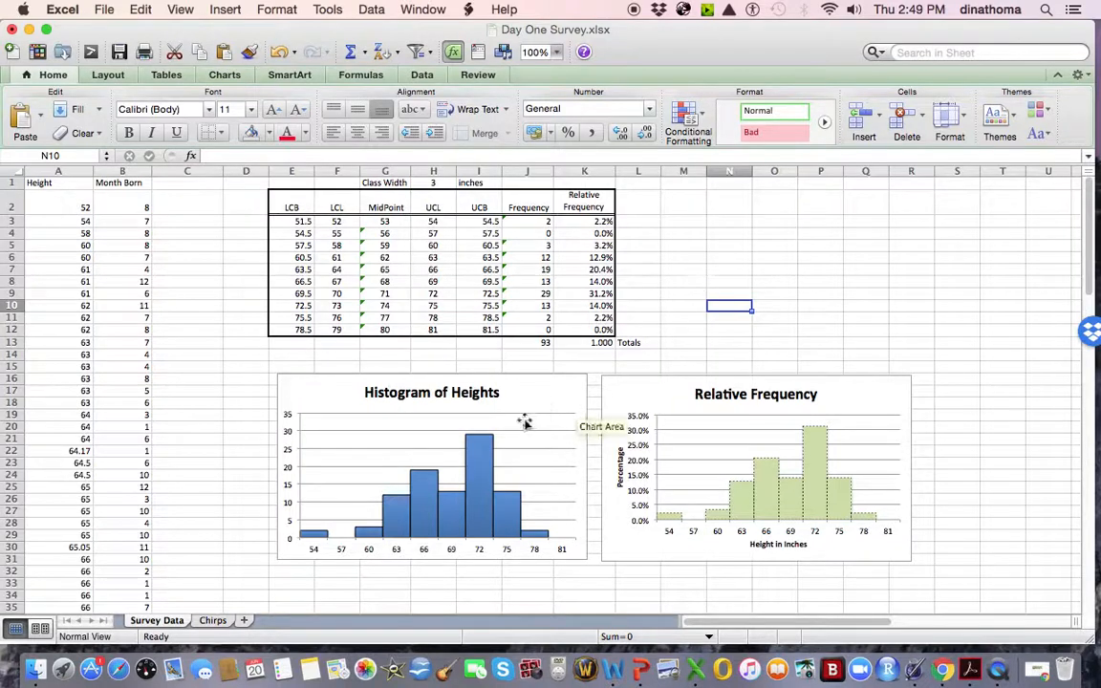
- Add a horizontal axis title reading "Height in Inches" below the axis of the Histogram of Heights chart
left_click(396, 557)
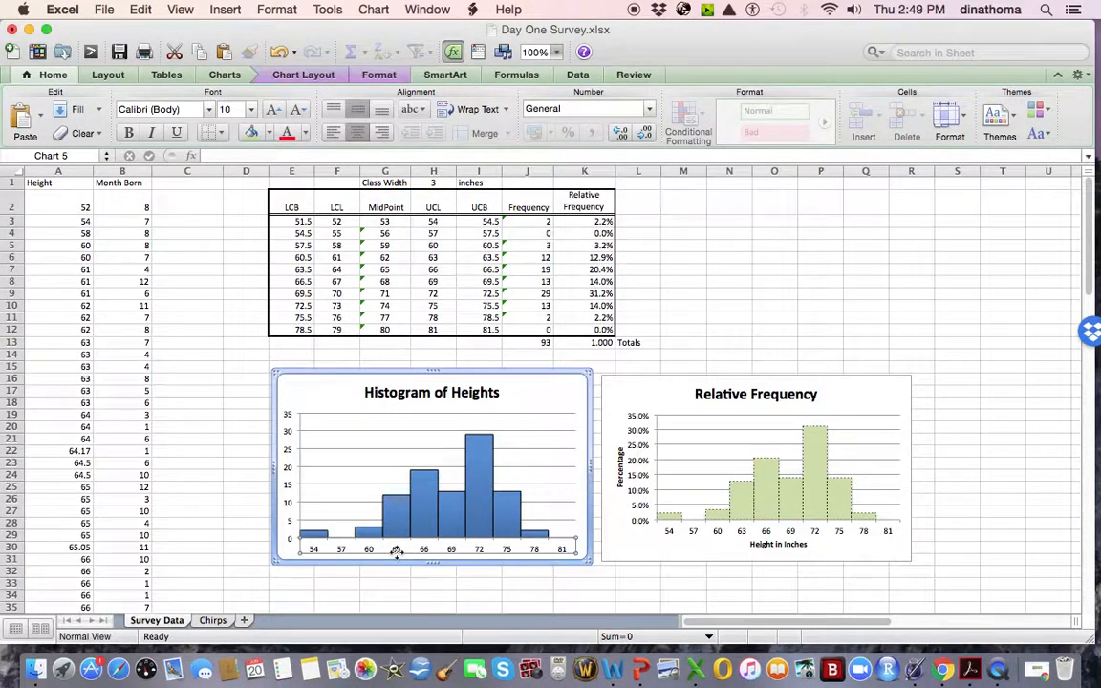
left_click(303, 76)
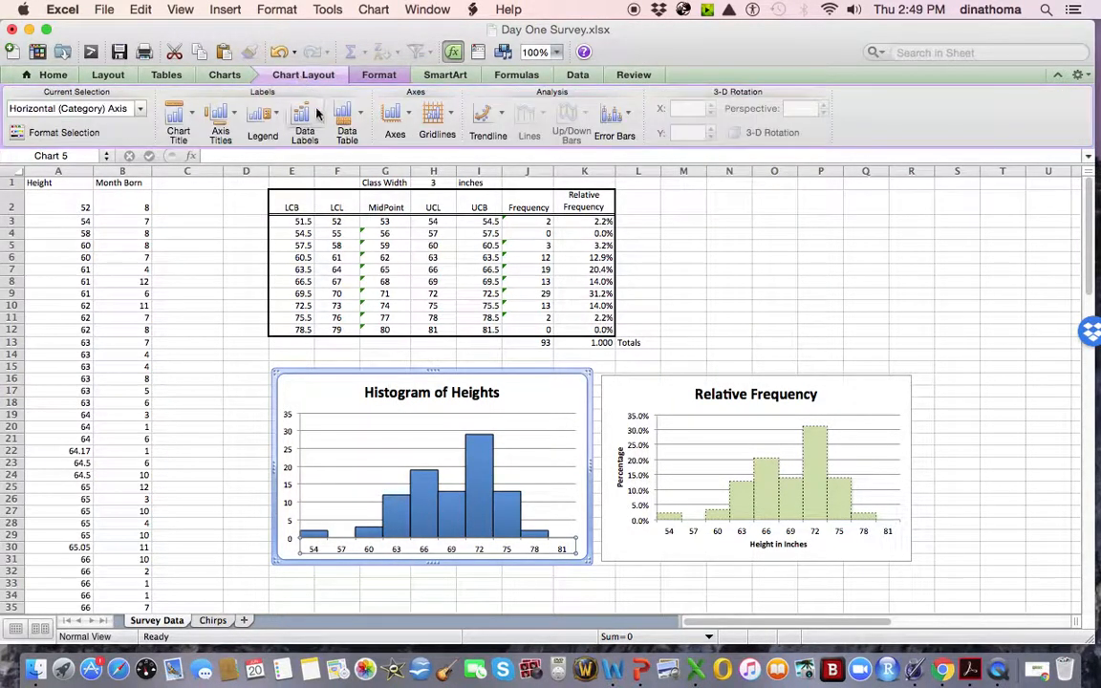
left_click(220, 114)
mouse_move(315, 141)
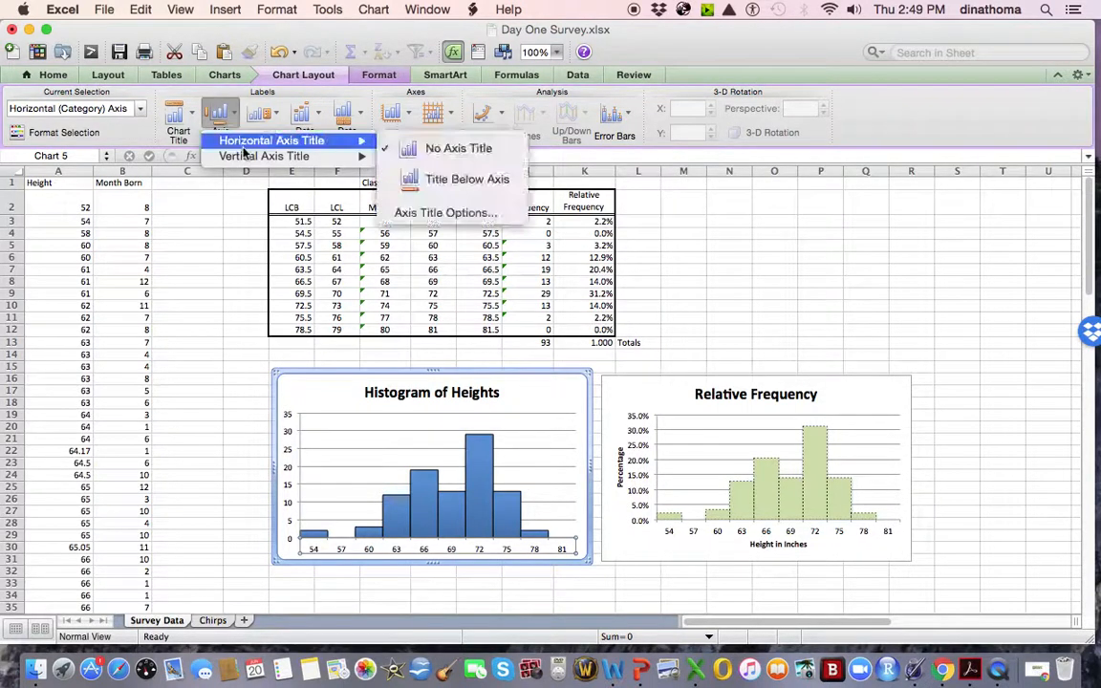
left_click(418, 179)
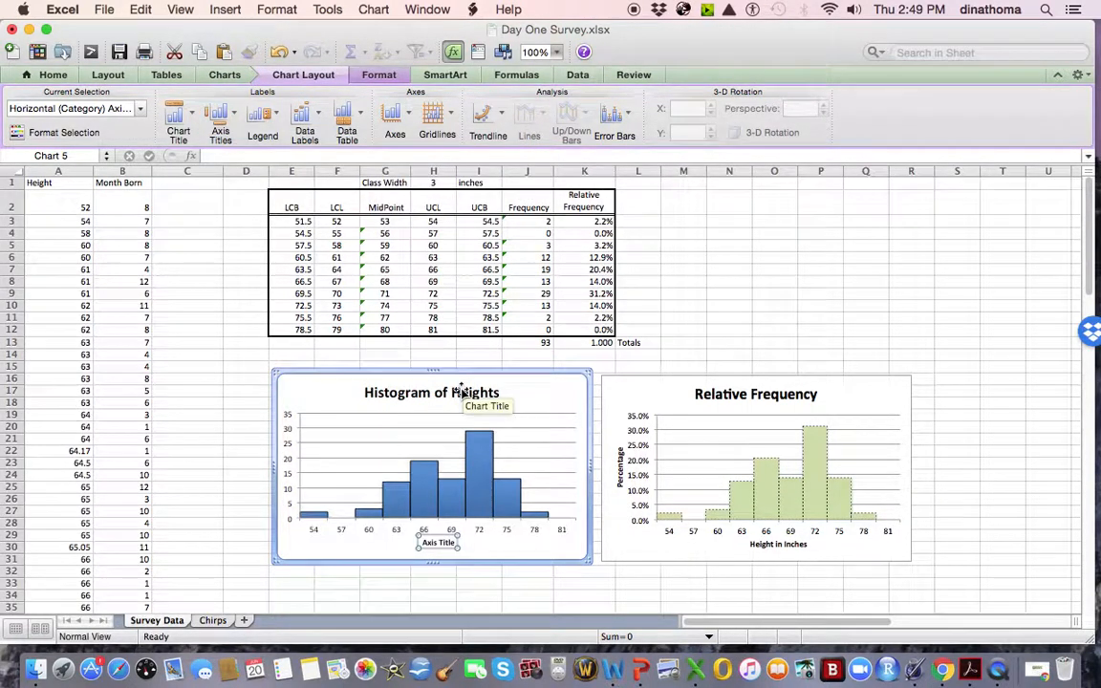
type("Height in")
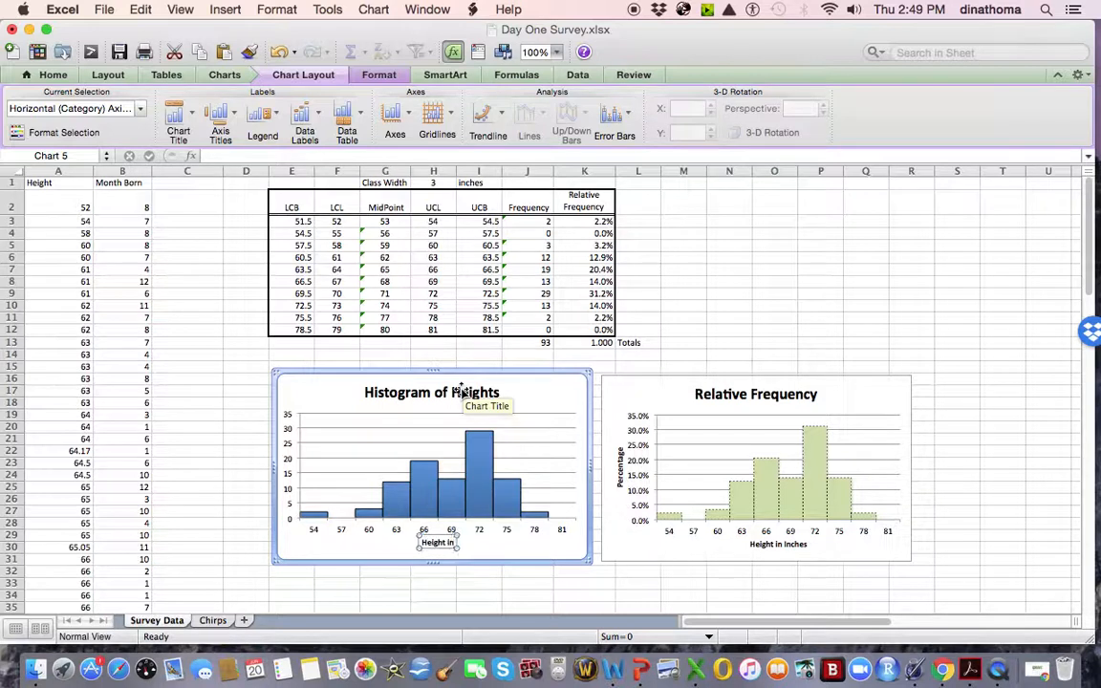
type(" inches")
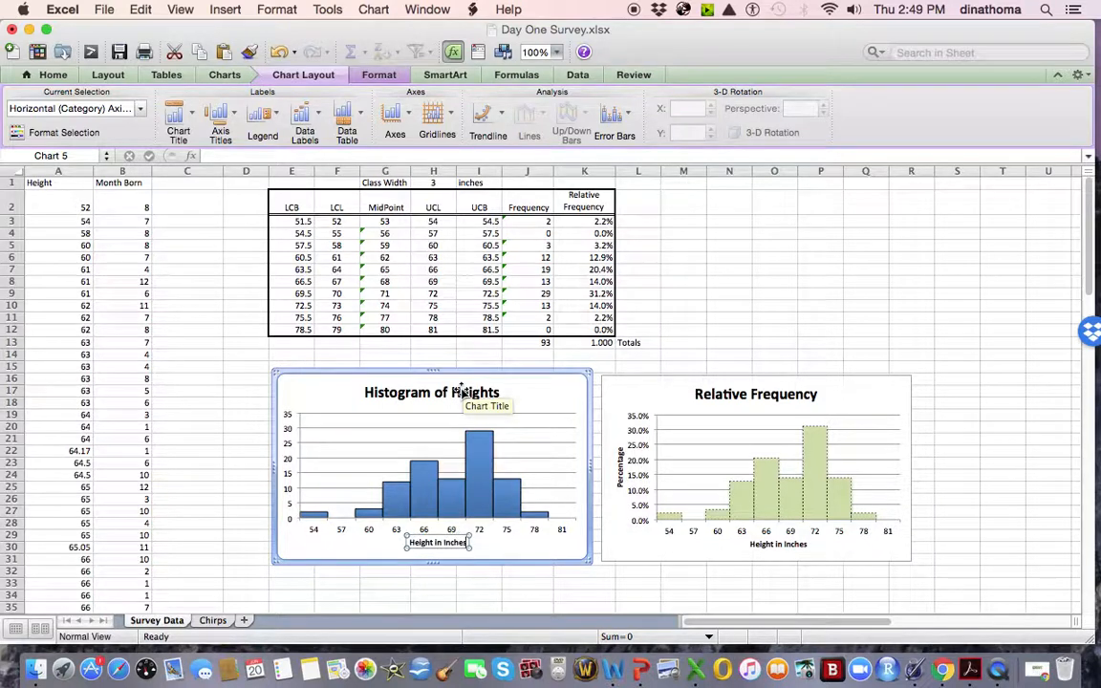
- Add a rotated vertical axis title reading "Frequency" to the Histogram of Heights chart
left_click(289, 447)
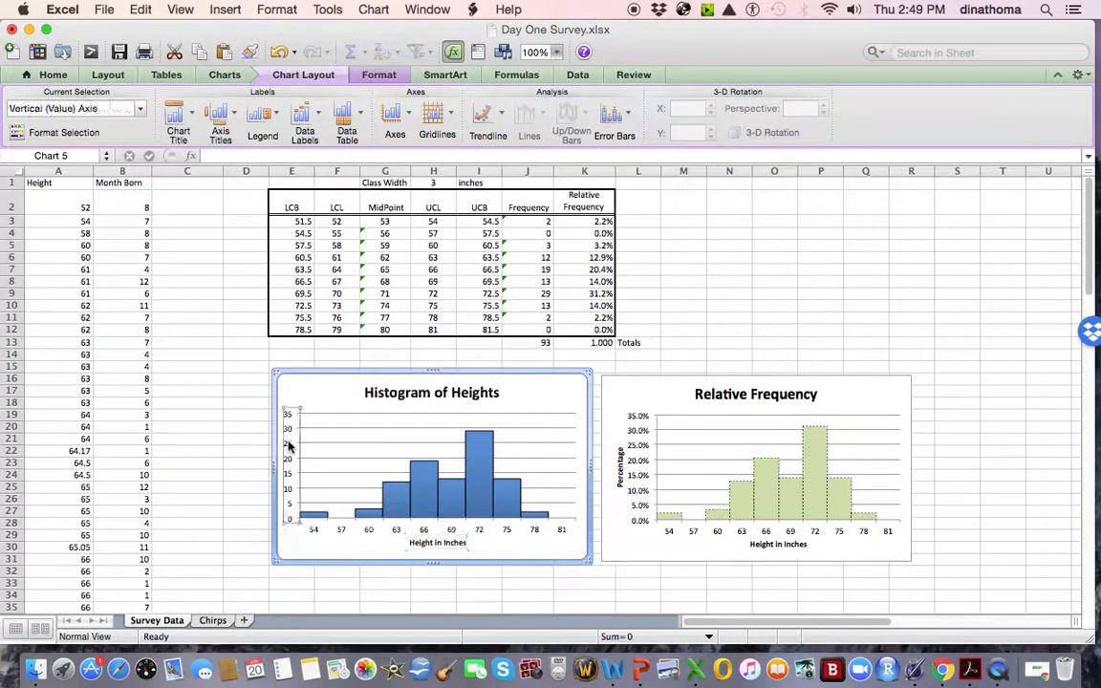
left_click(218, 114)
mouse_move(241, 156)
left_click(444, 192)
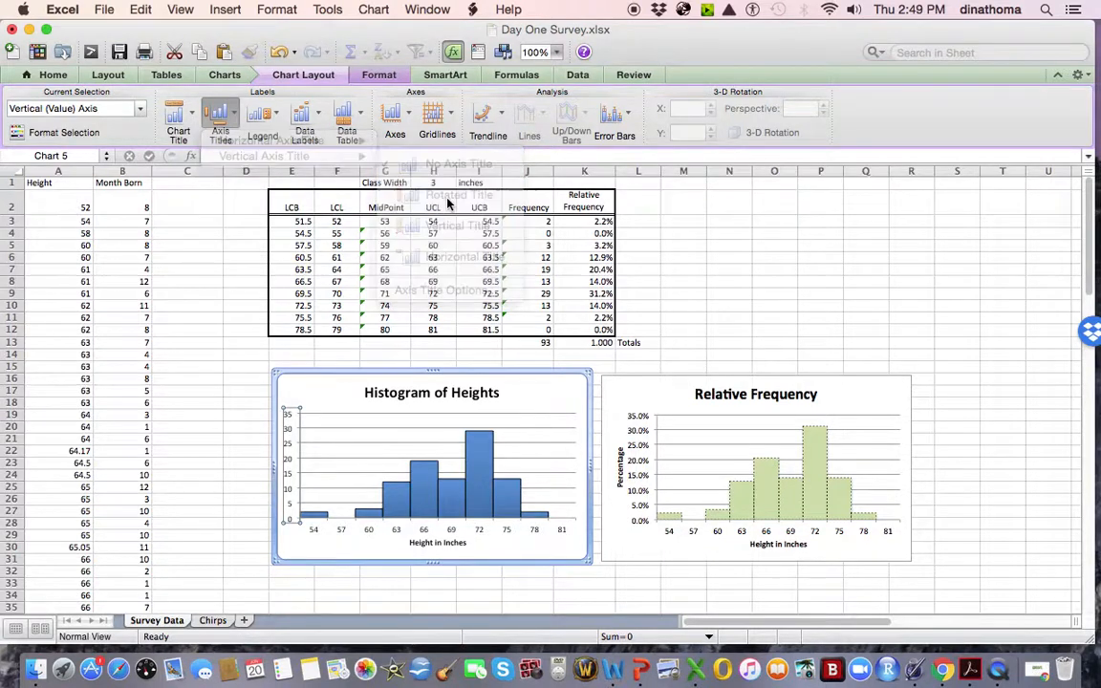
type("Fre")
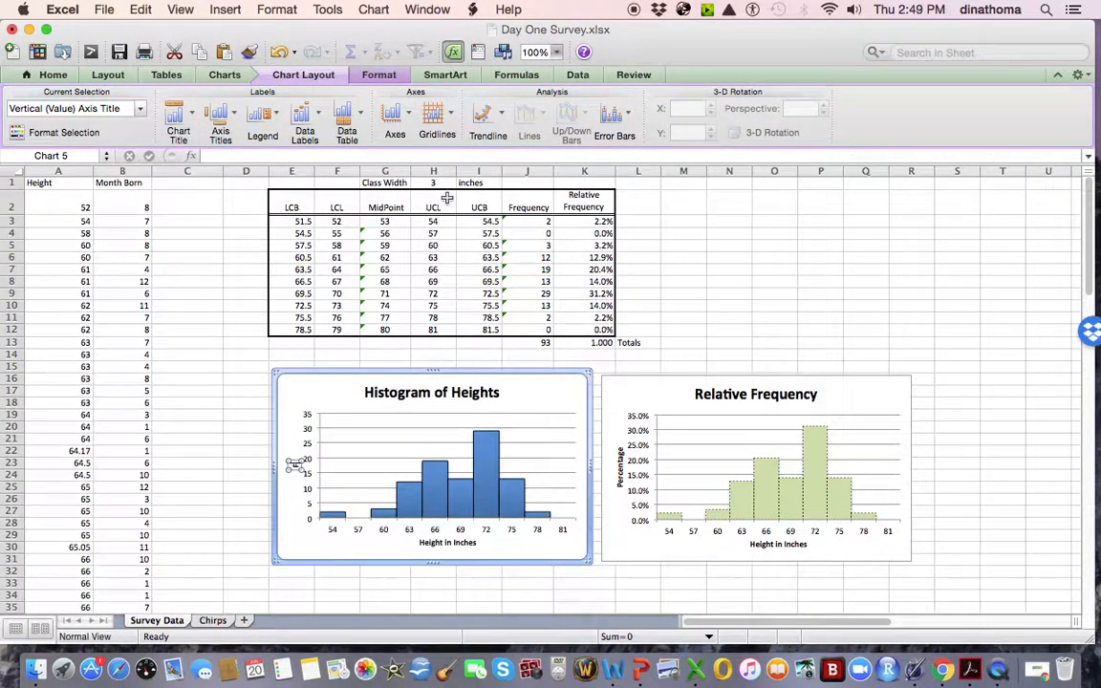
type("quency")
left_click(212, 306)
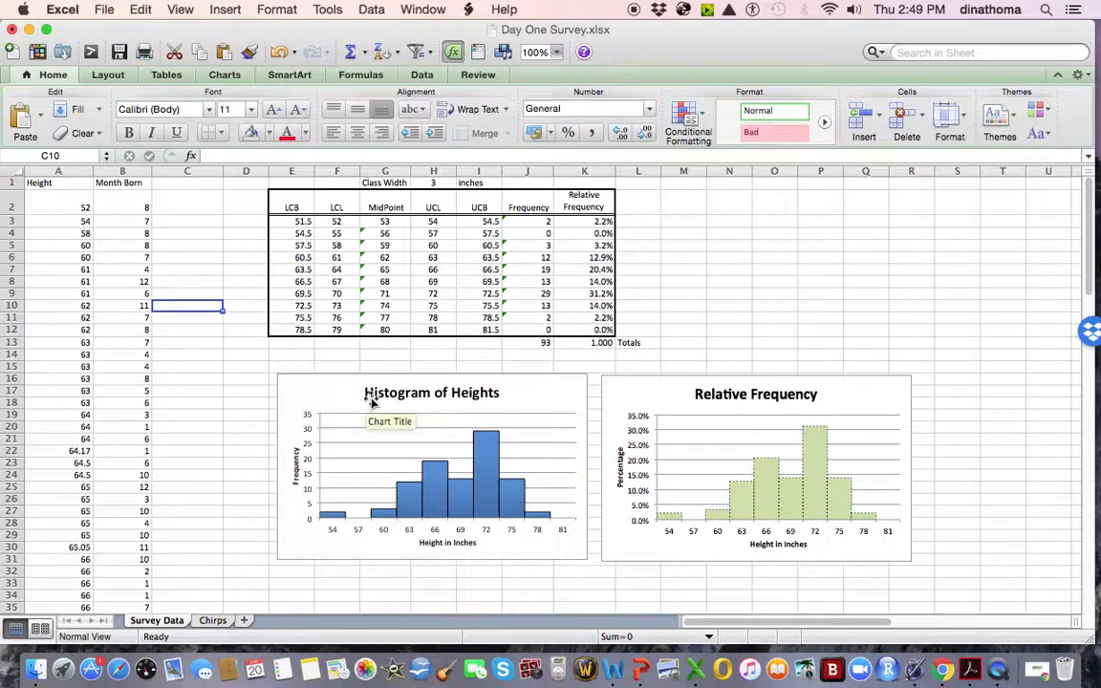
scroll(216, 359, "down", 2)
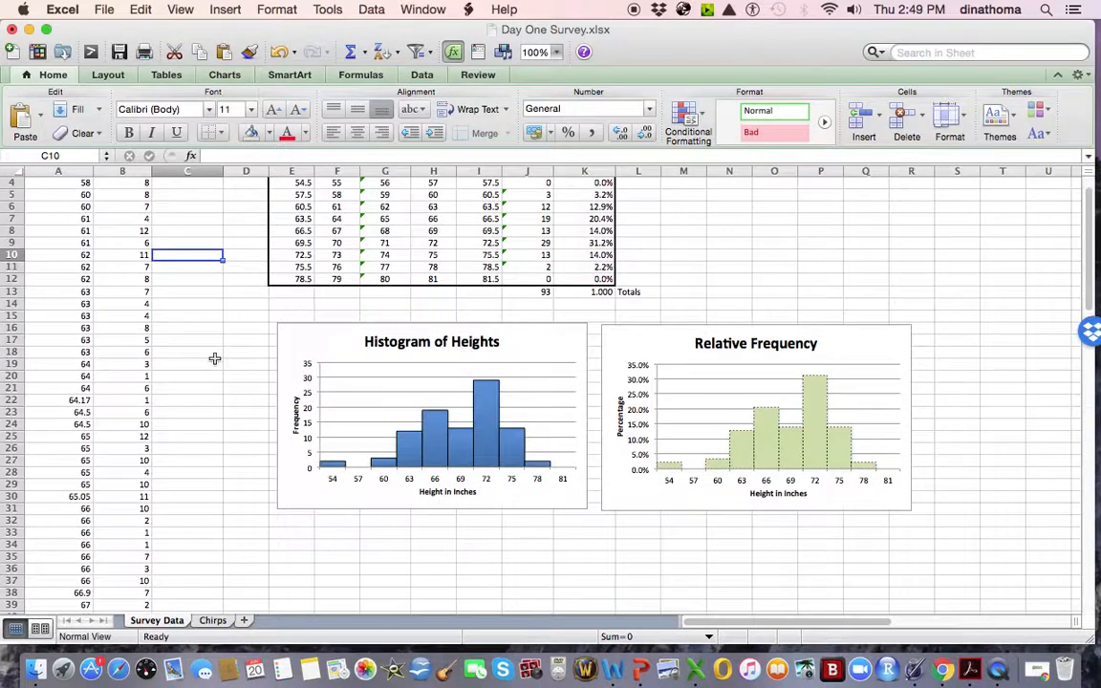
scroll(215, 358, "up", 2)
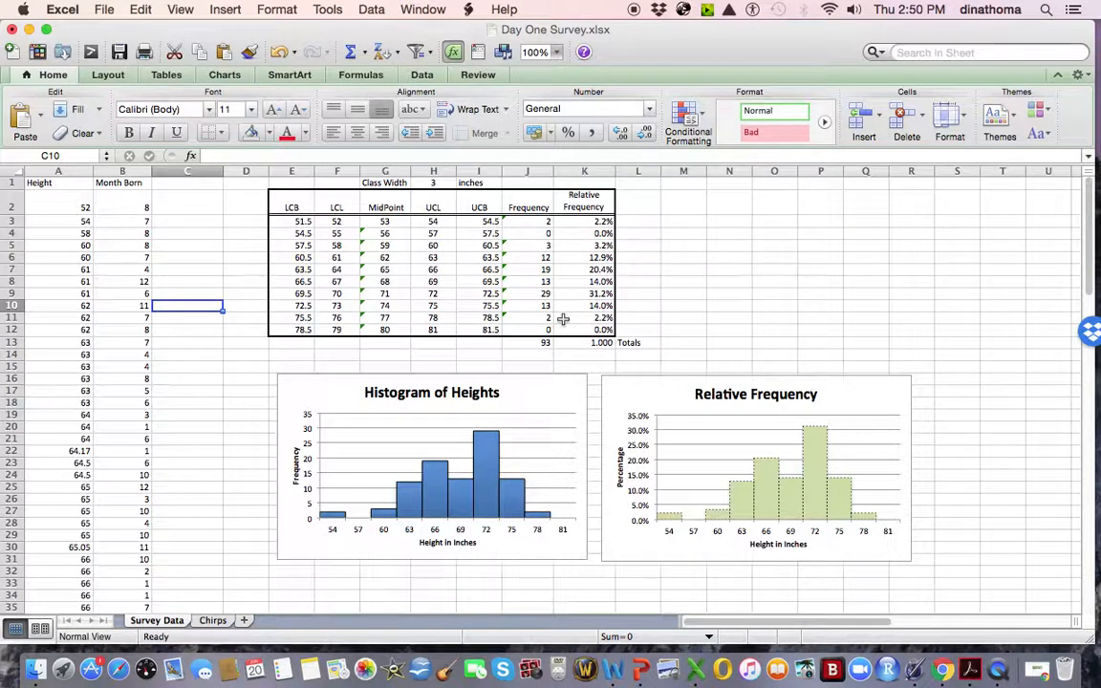
- Check which add-ins are available for the spreadsheet program, leaving the selection as is
left_click(705, 225)
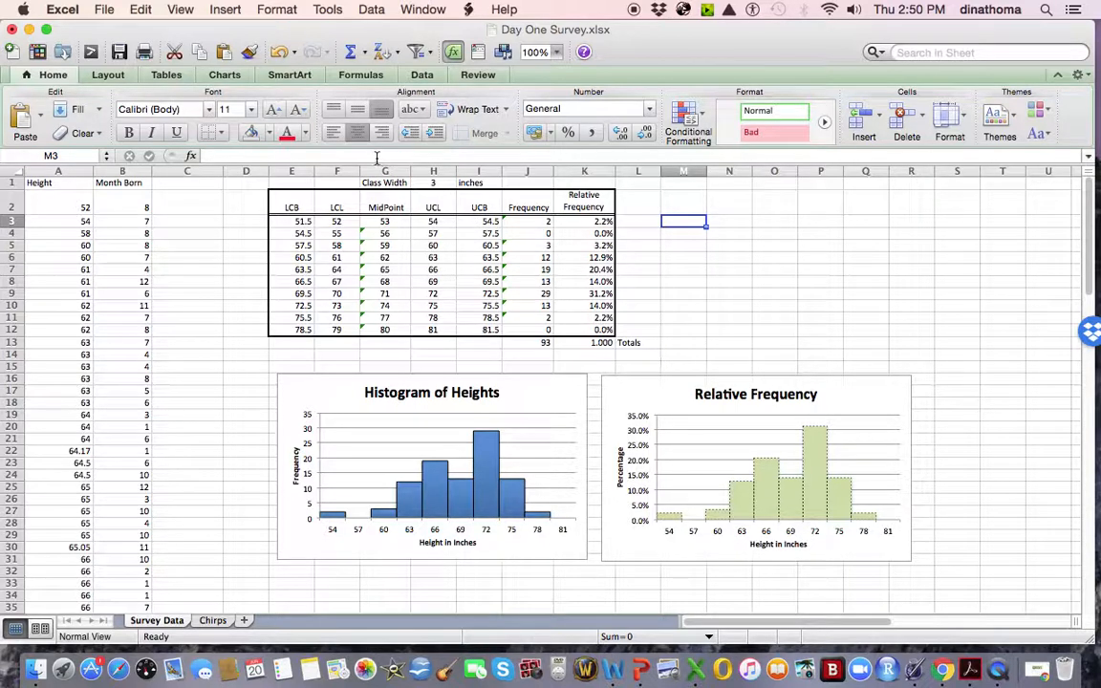
left_click(226, 10)
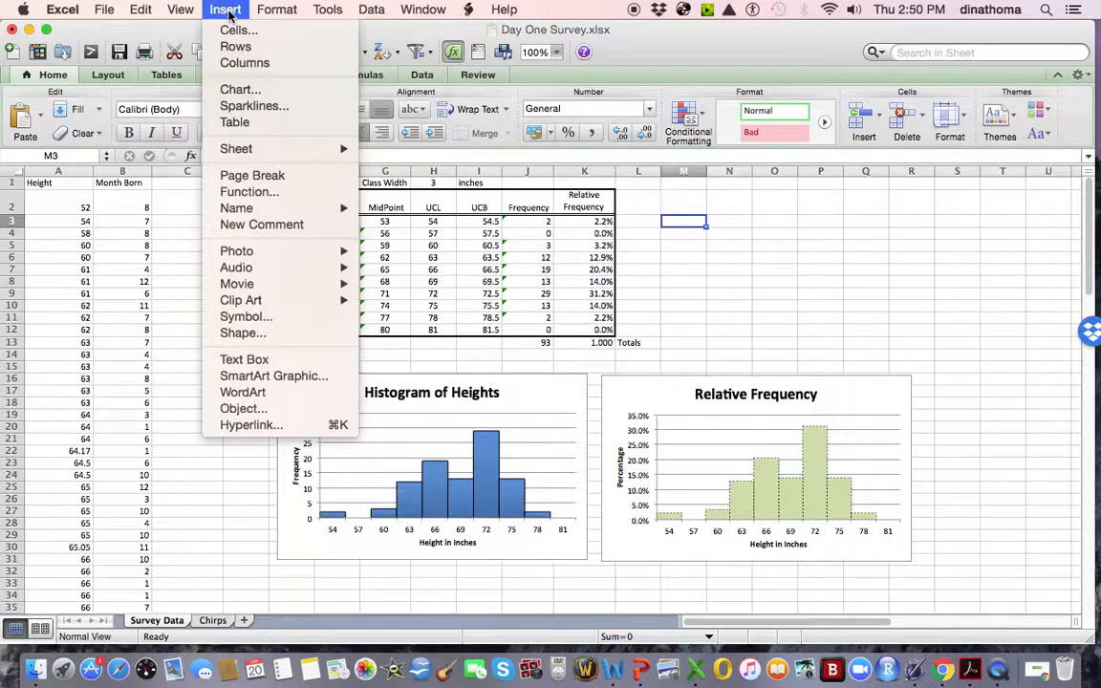
mouse_move(334, 14)
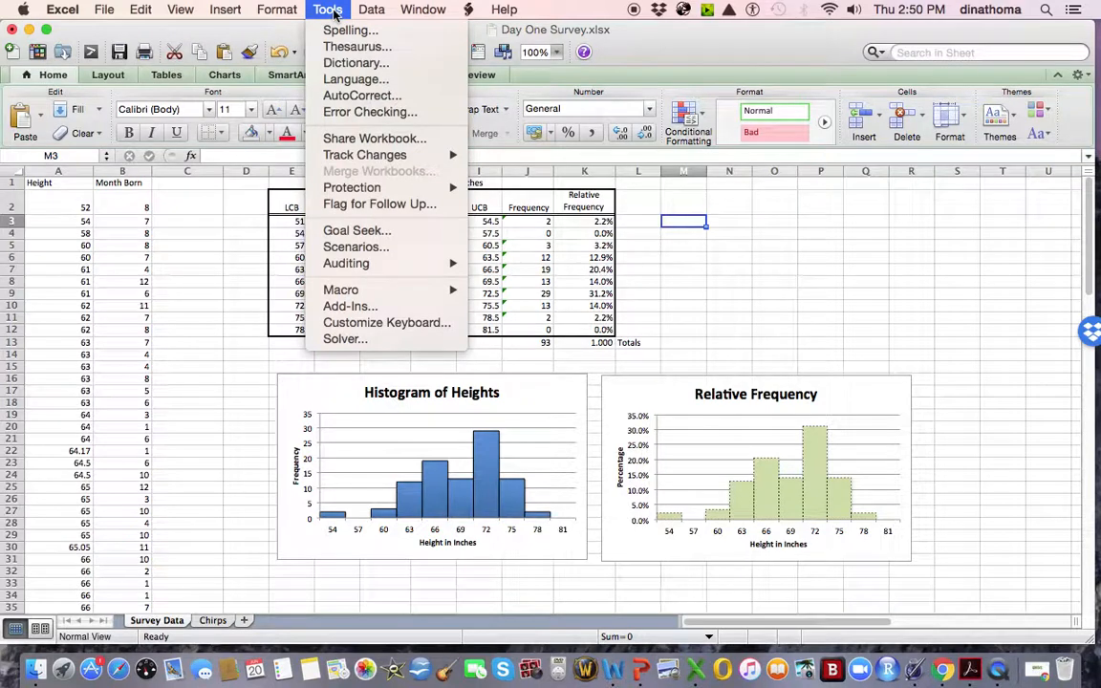
left_click(371, 306)
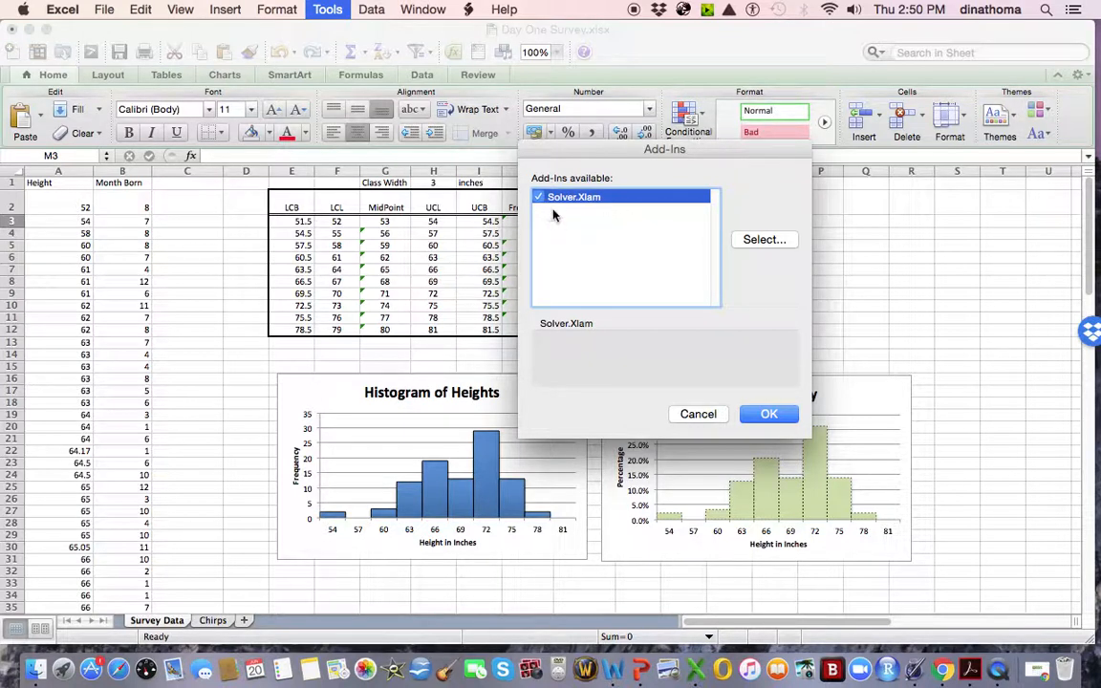
left_click(698, 415)
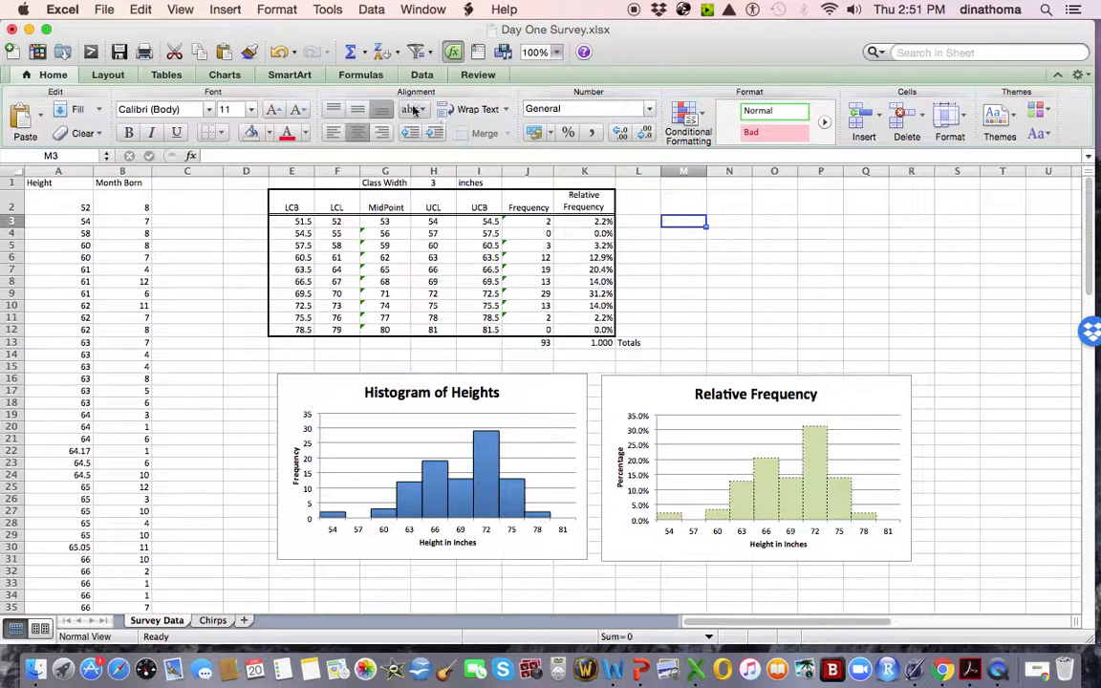
left_click(372, 9)
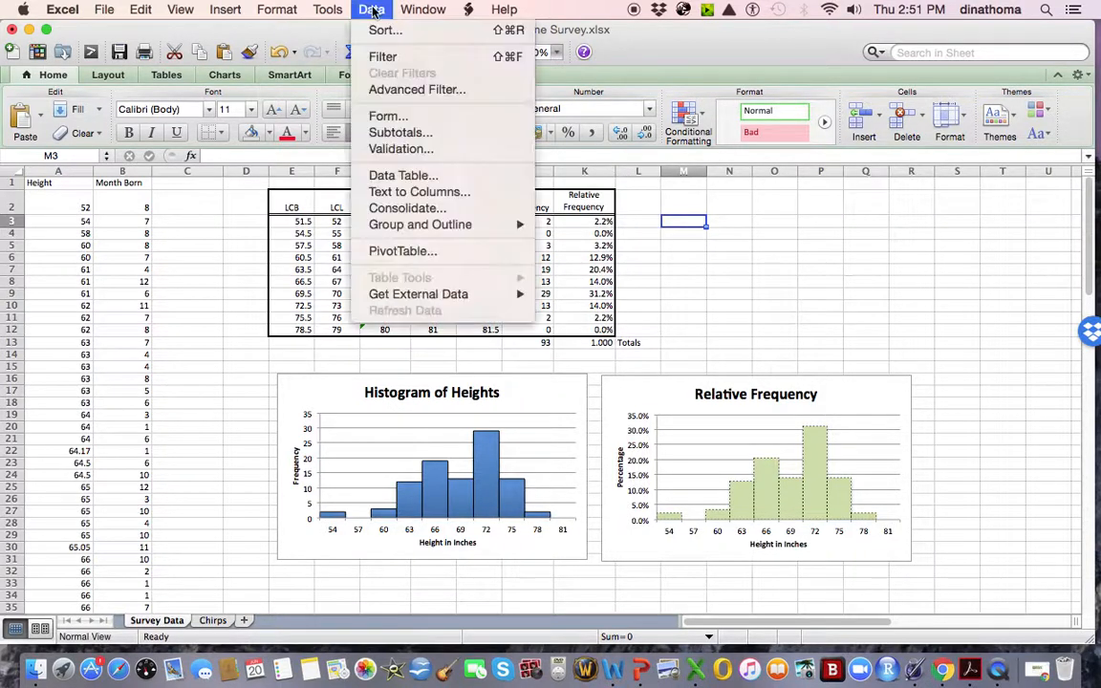
left_click(226, 242)
left_click(422, 76)
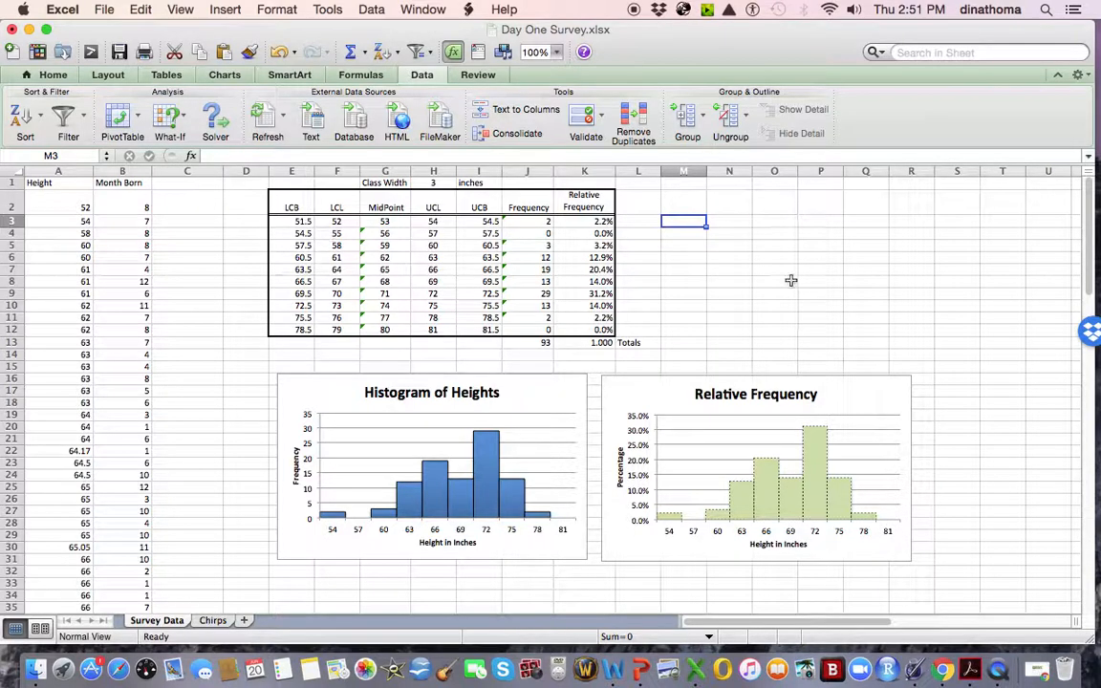
left_click(866, 296)
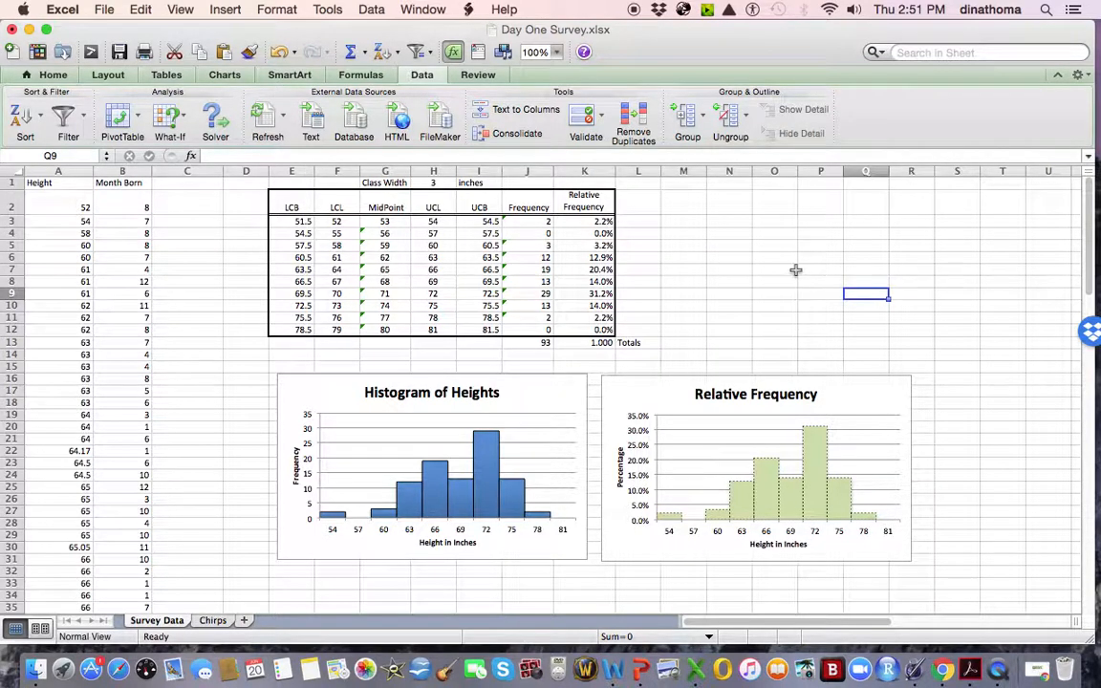
scroll(797, 272, "down", 2)
scroll(797, 272, "up", 2)
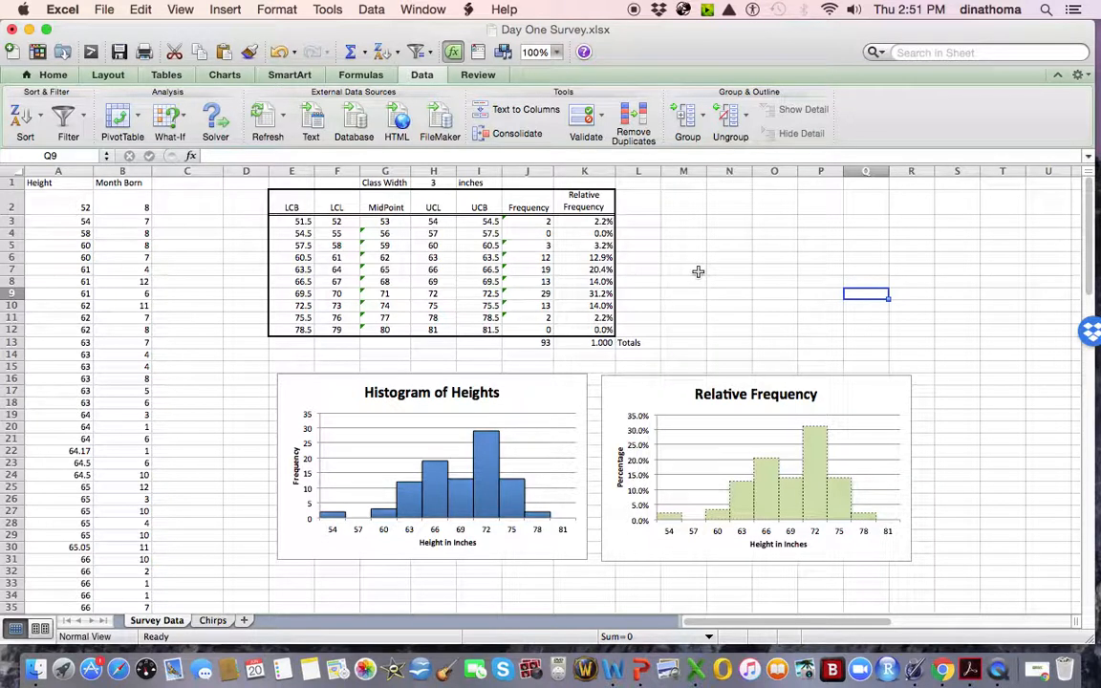
- Start the cumulative column beside the relative frequencies by entering the formula =K3 in cell L3
left_click(653, 223)
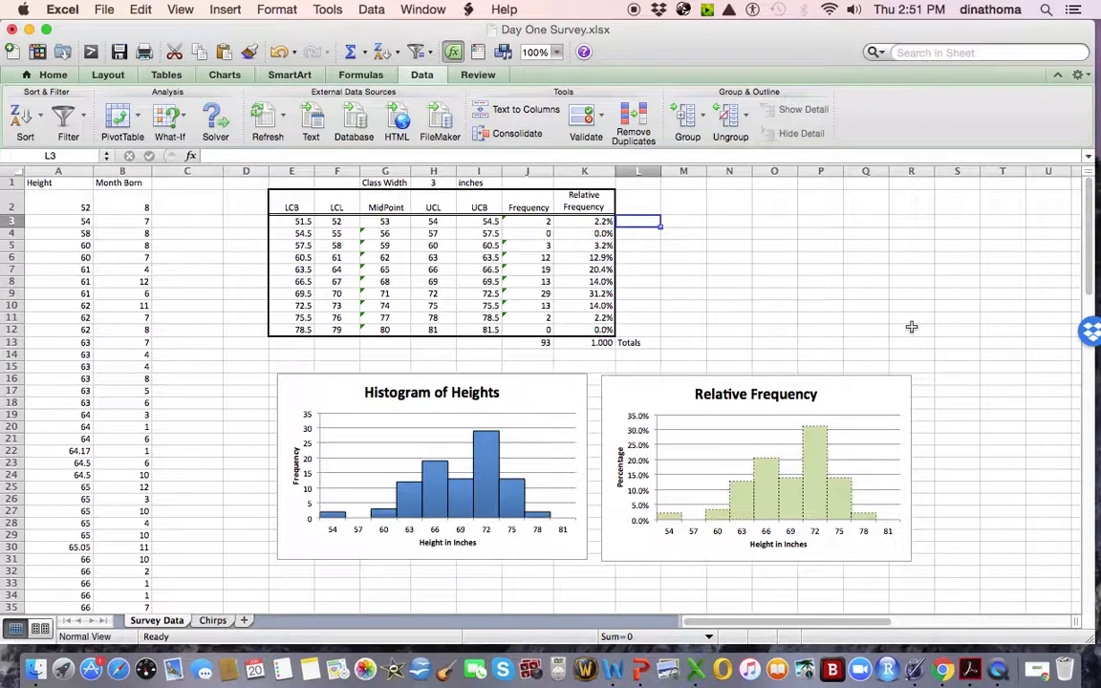
type("=")
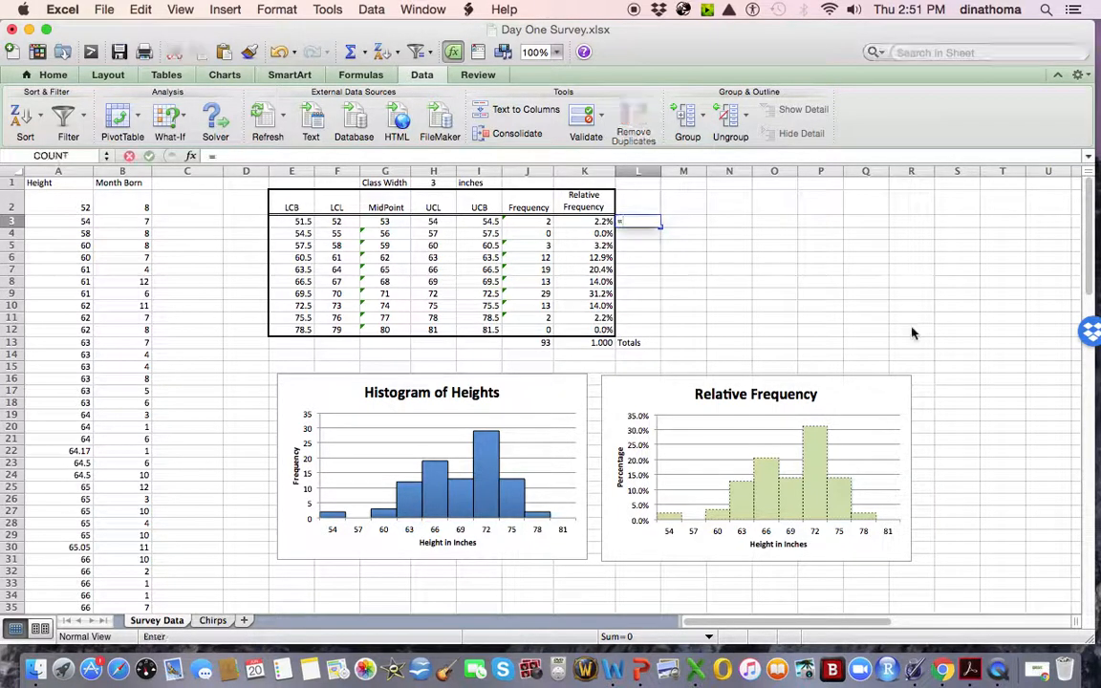
left_click(591, 224)
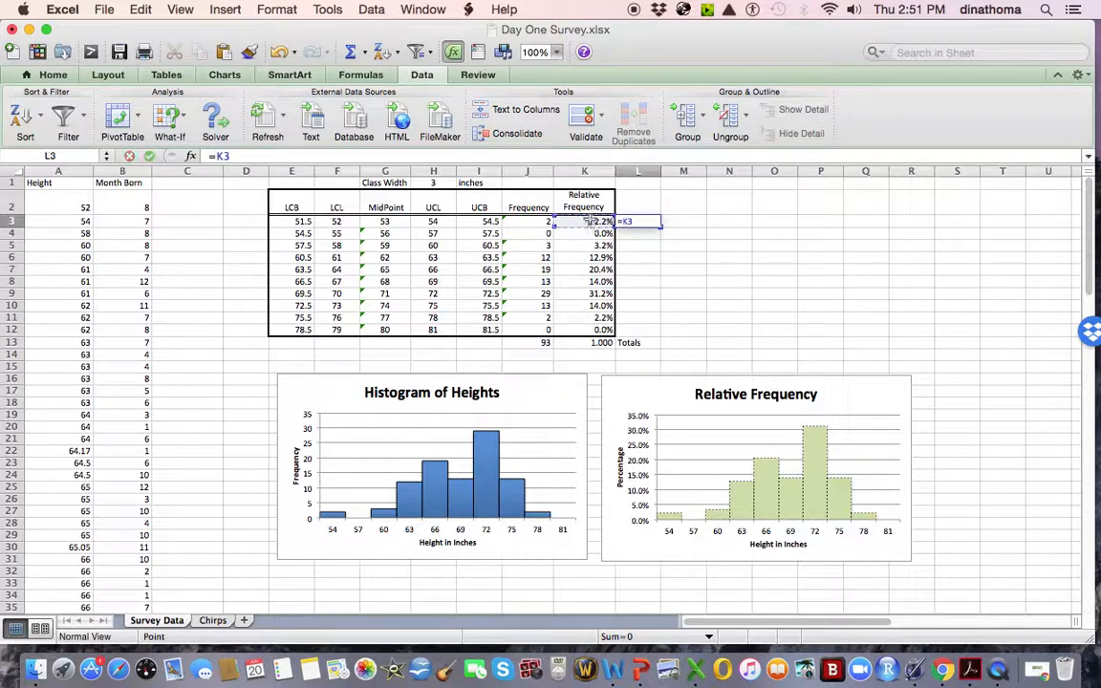
key("Return")
- Head the new column in L2 with "CDF P(X < x)", underline only the < sign, and widen column L to fit
left_click(641, 208)
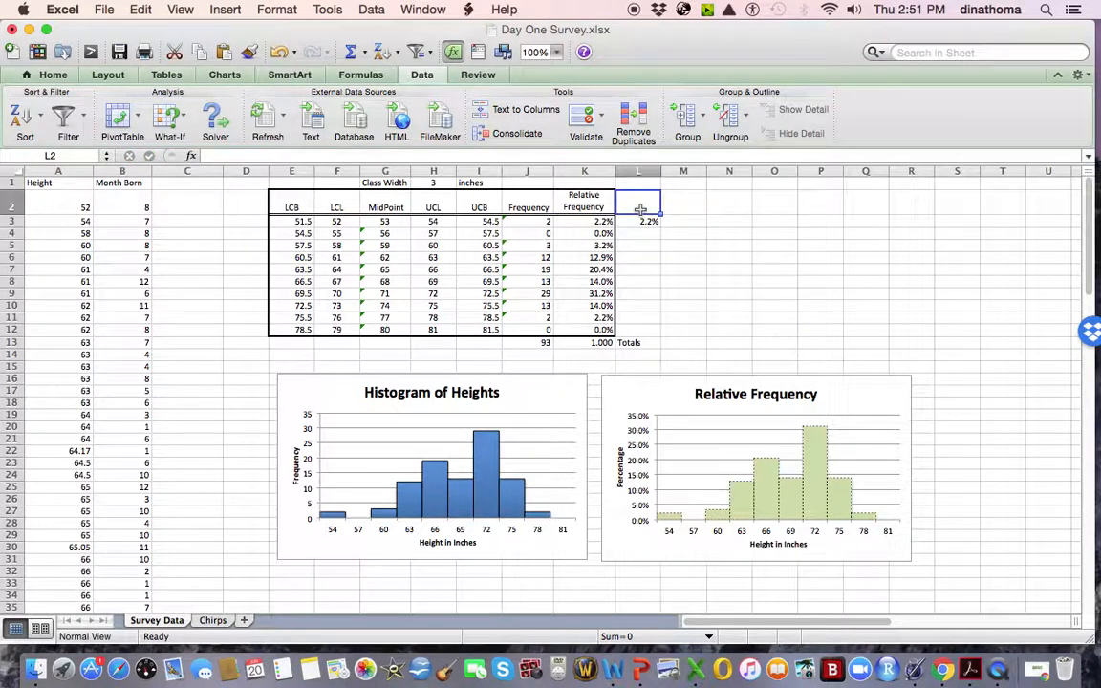
type("CDF")
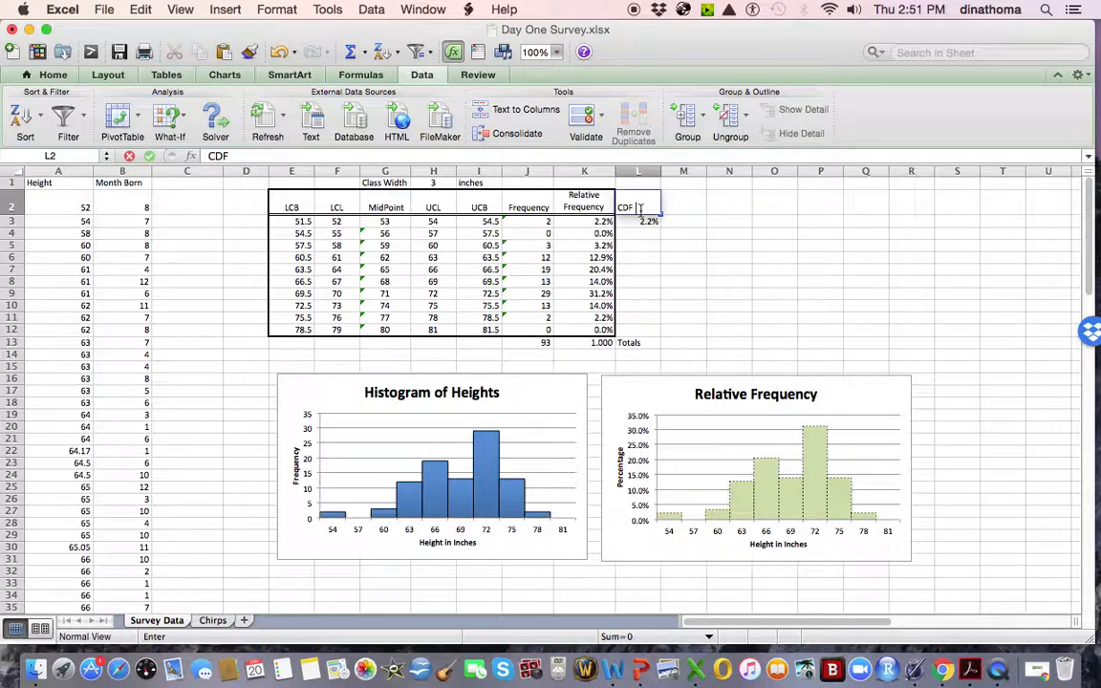
type(" P(X < x")
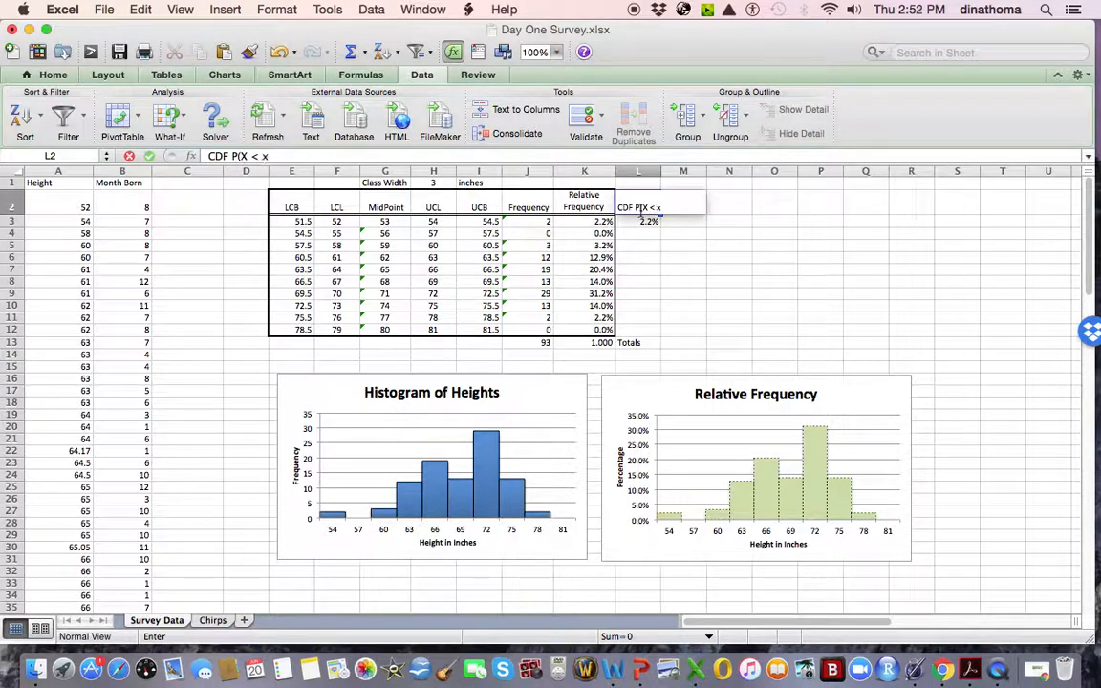
double_click(652, 207)
left_click(53, 76)
left_click(174, 133)
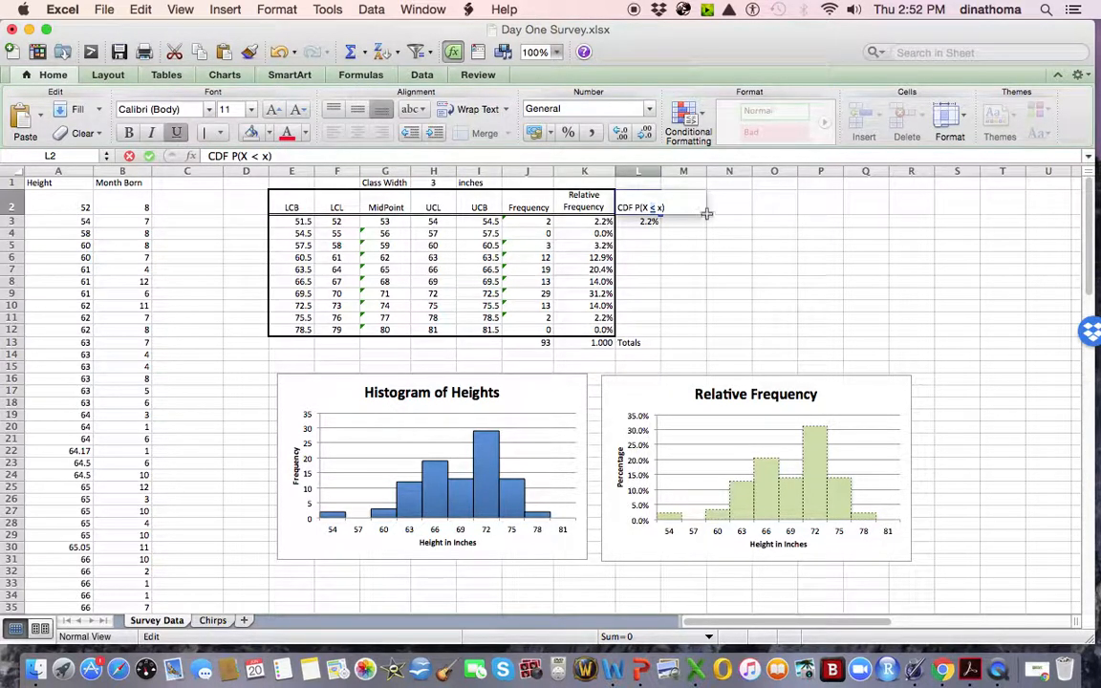
left_click(715, 204)
left_click_drag(661, 176, 667, 176)
left_click(645, 209)
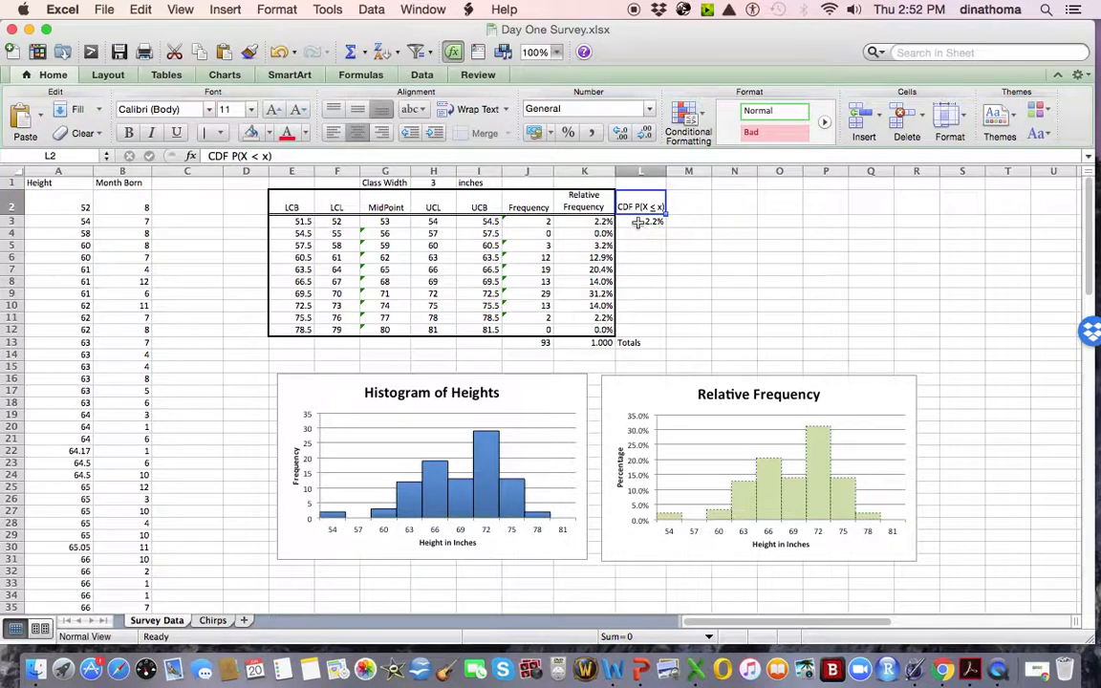
- Enter the formula =K4+L3 in L4 to add the second class's relative frequency to the cumulative value above
left_click(638, 221)
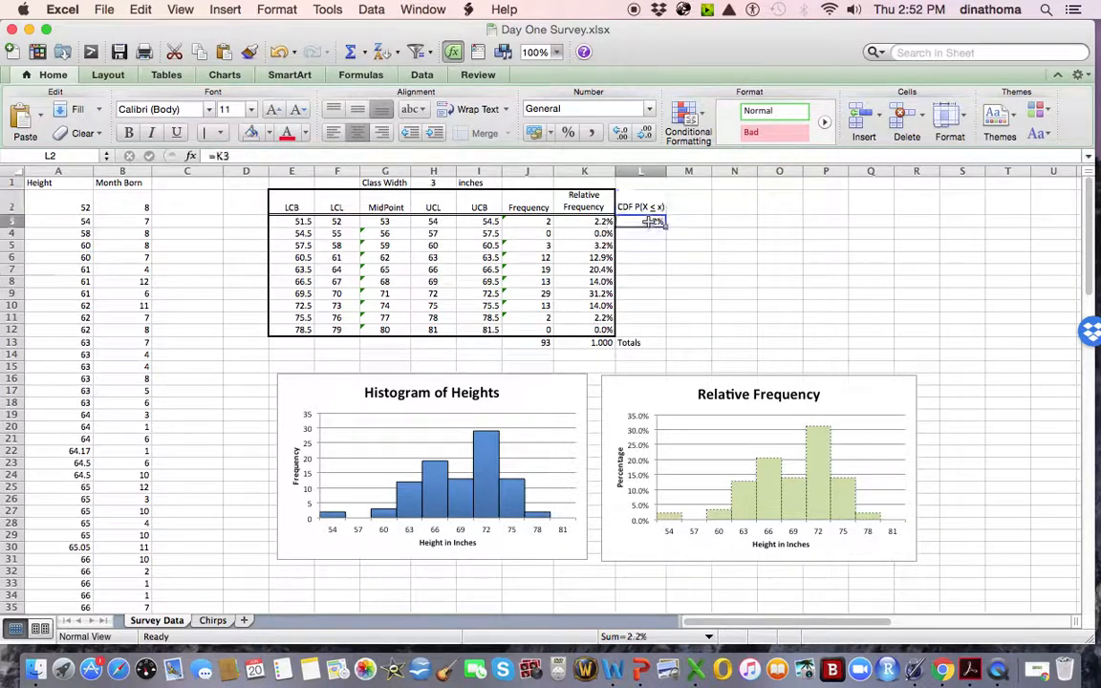
left_click(650, 235)
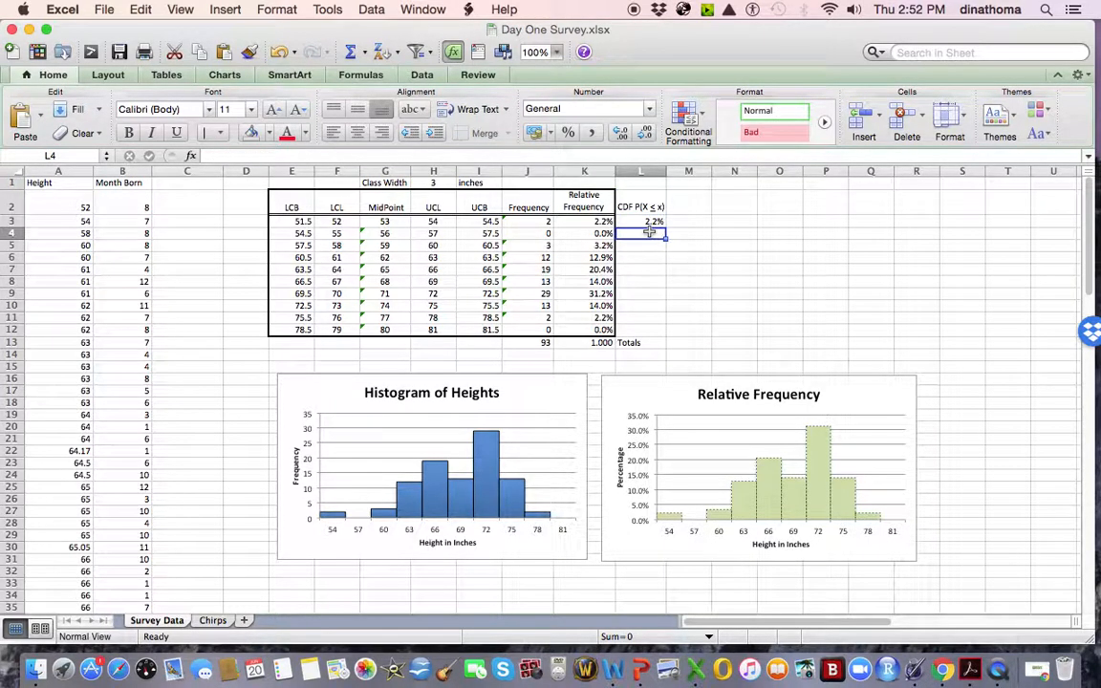
type("=")
left_click(590, 236)
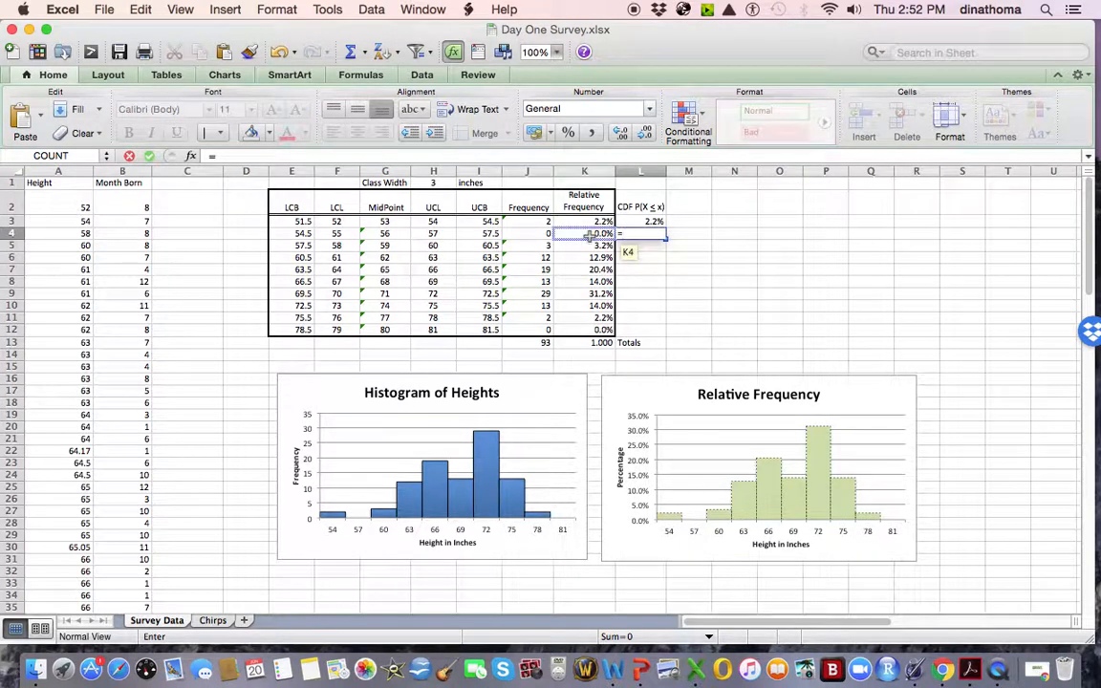
type("+")
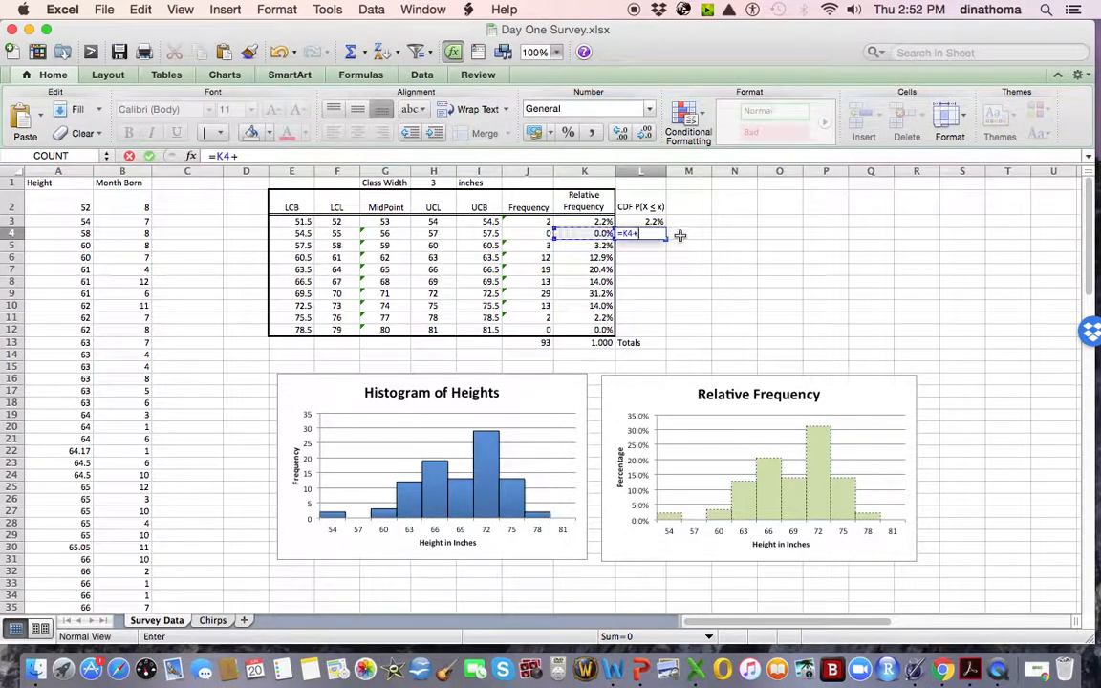
left_click(653, 221)
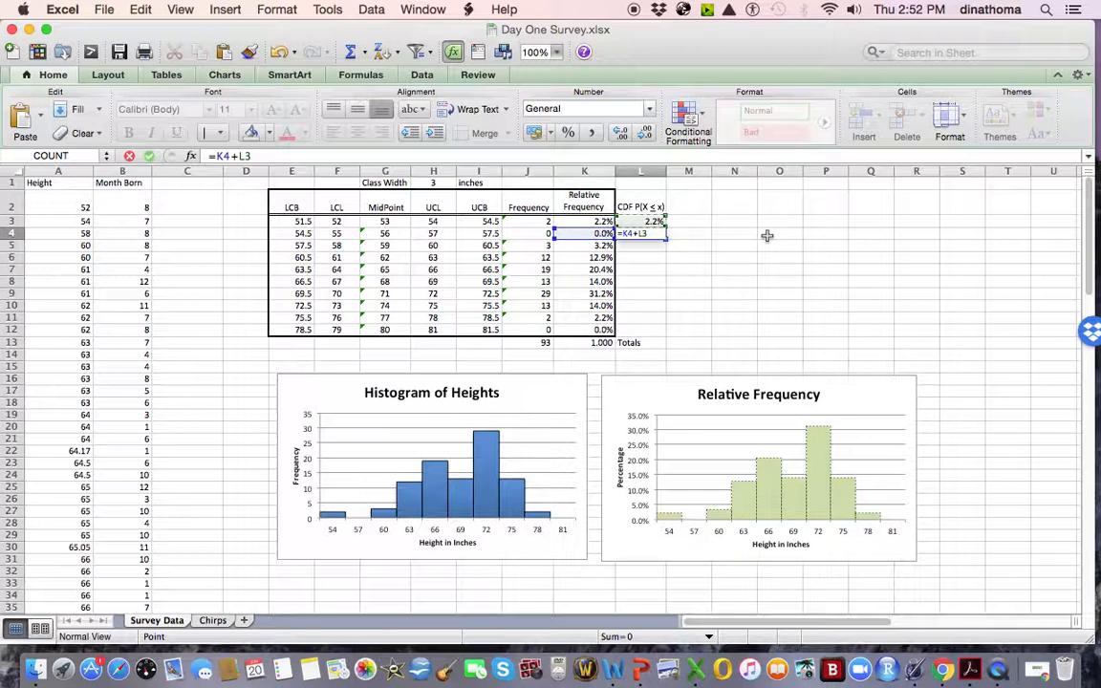
key("Return")
key("Return")
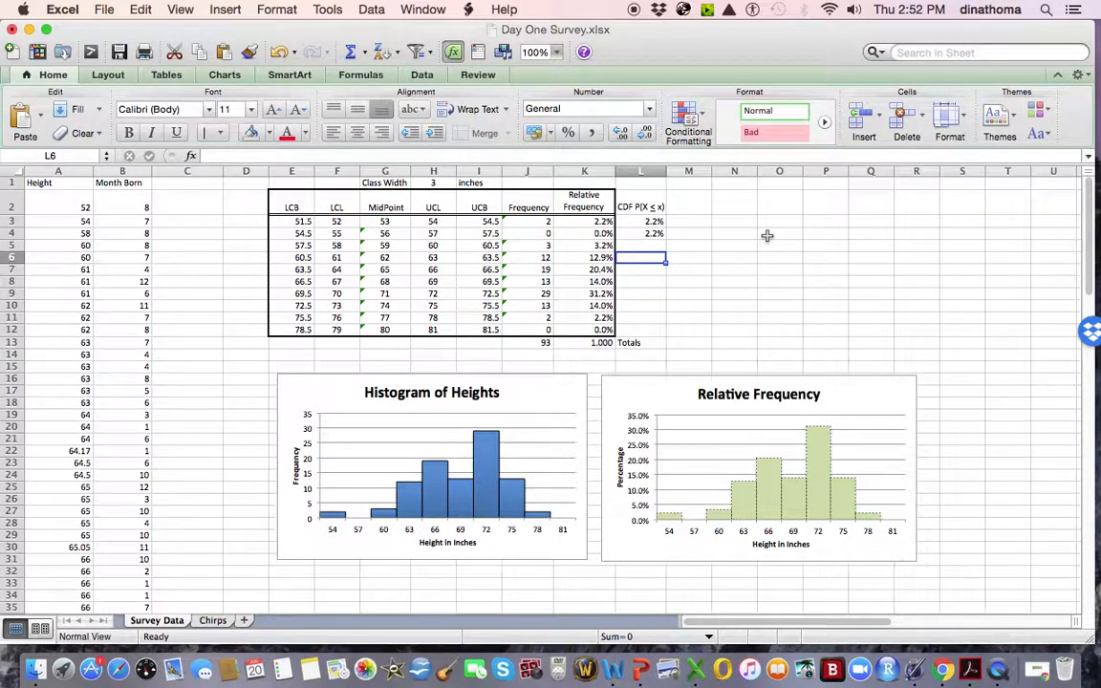
- Enter the formula =L4+K5 in L5 and fill it down through L12
key("Up")
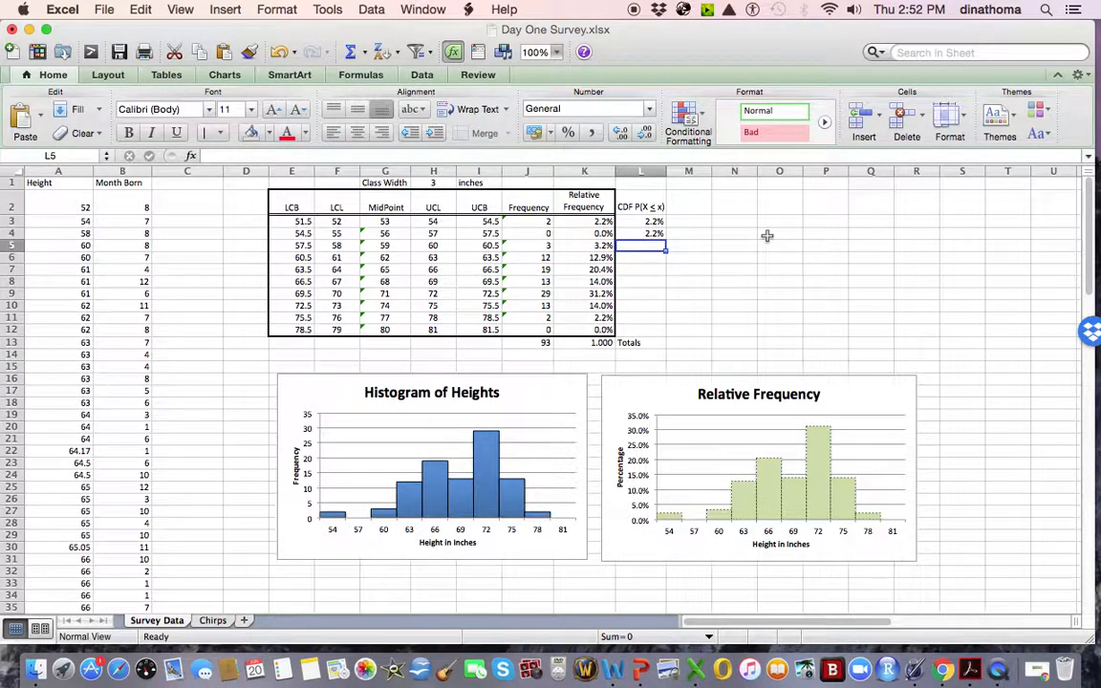
type("=")
left_click(658, 234)
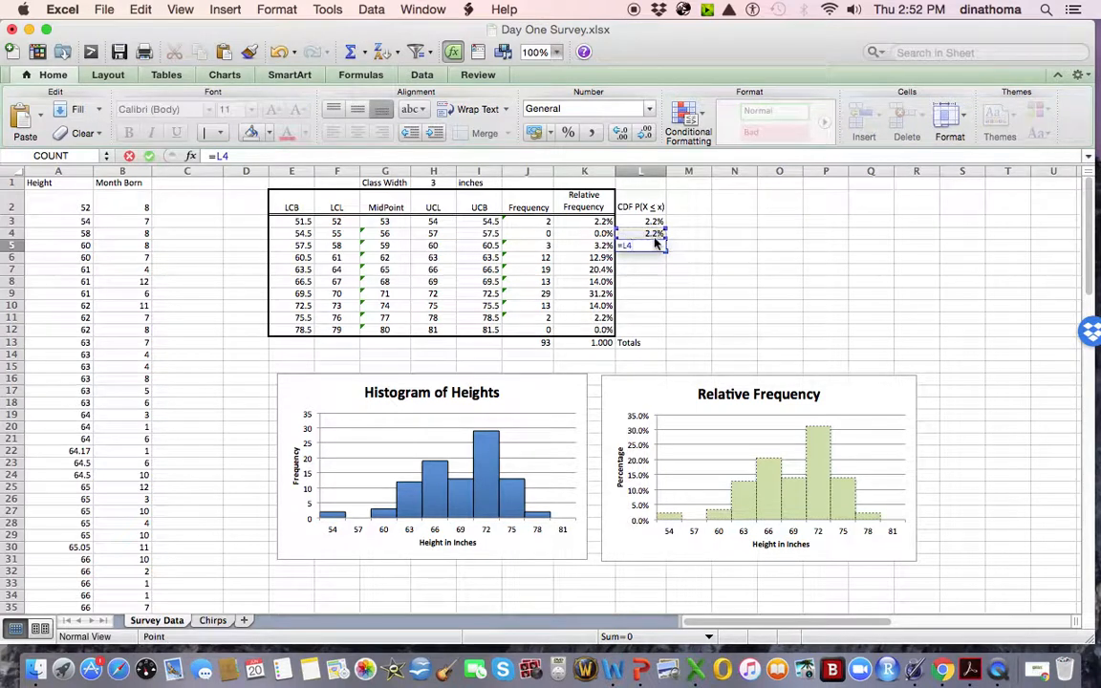
type("+")
left_click(605, 245)
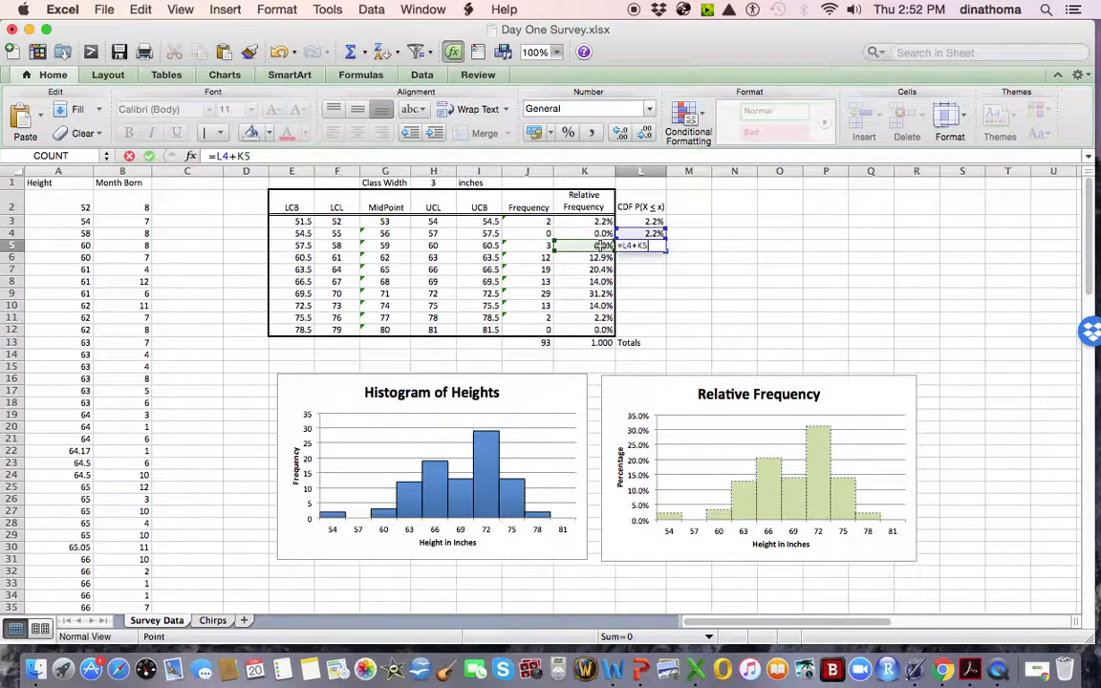
key("Return")
left_click(650, 246)
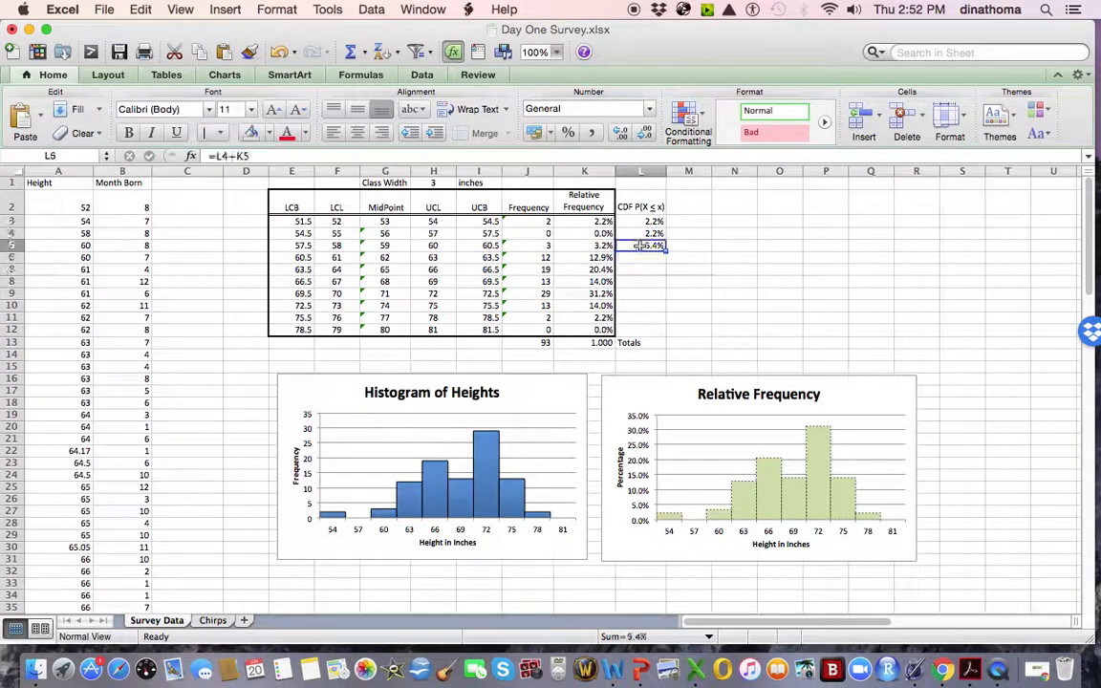
left_click_drag(666, 250, 665, 333)
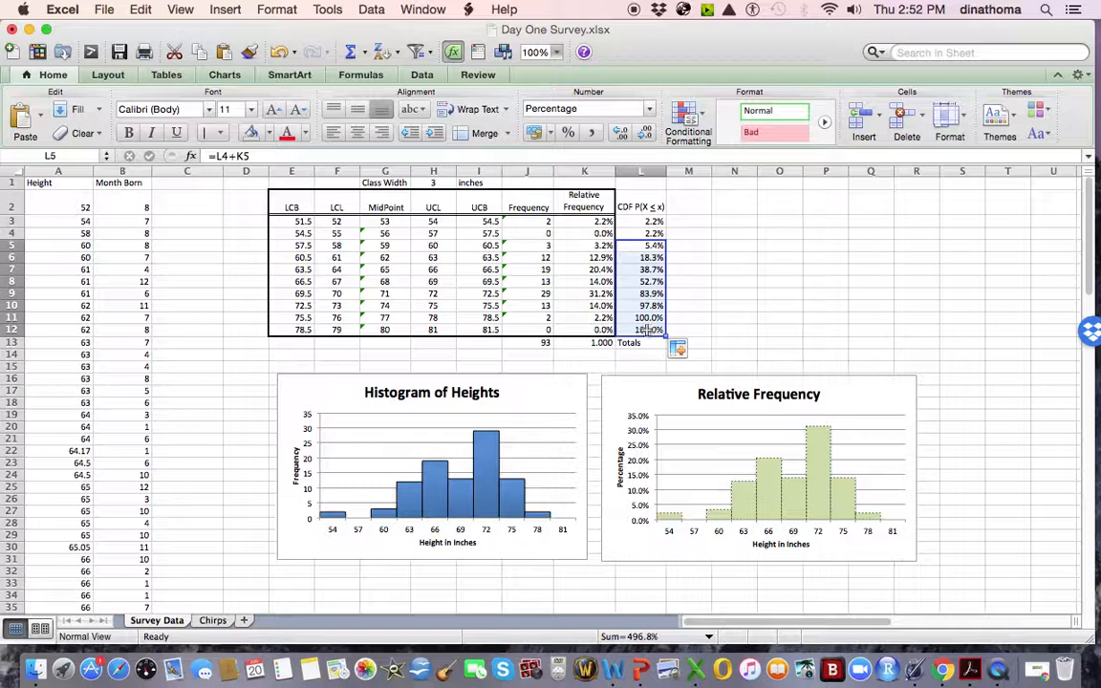
- Clear the cumulative value in L12 and check the first and last remaining cells of the CDF column
left_click(656, 330)
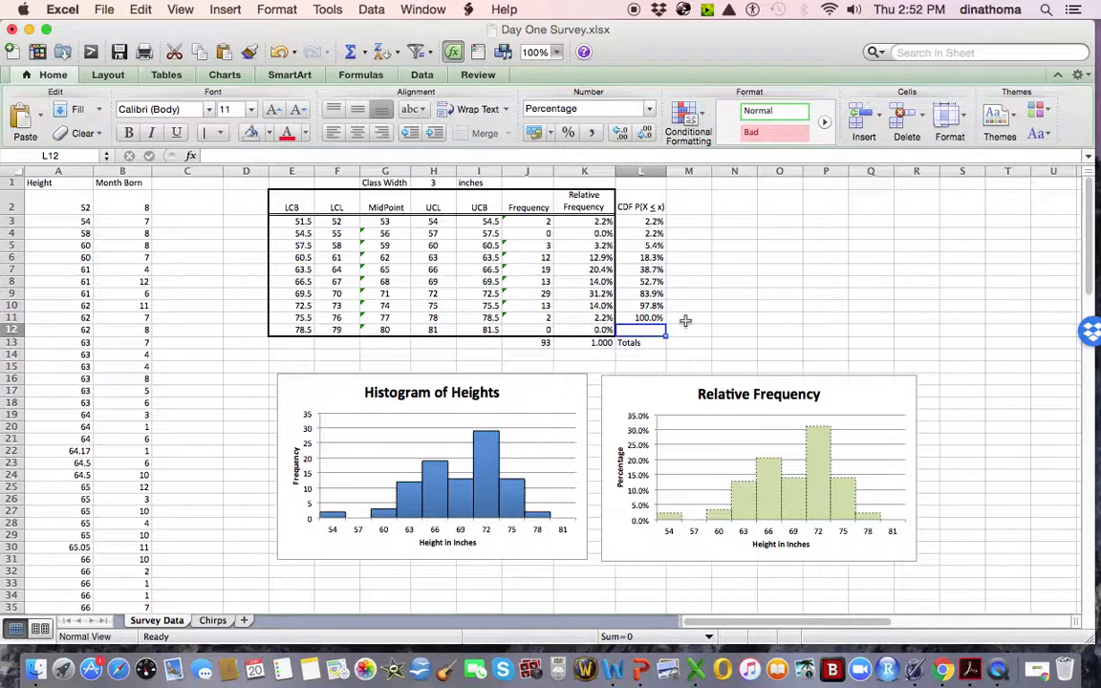
left_click(691, 318)
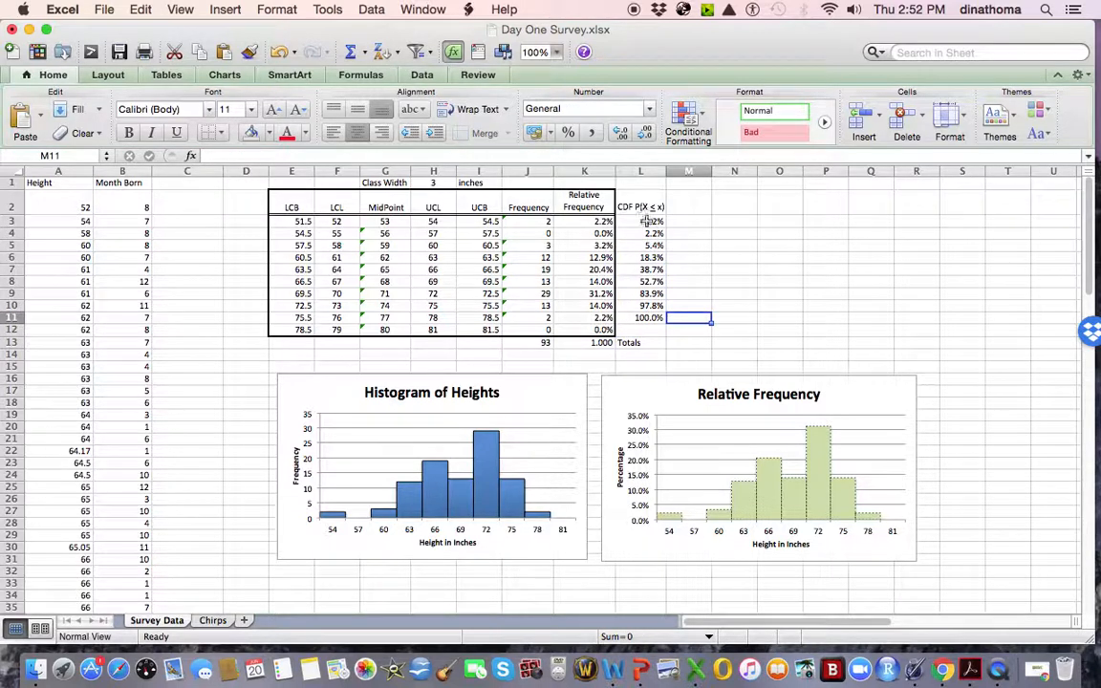
left_click(596, 221)
left_click(635, 221)
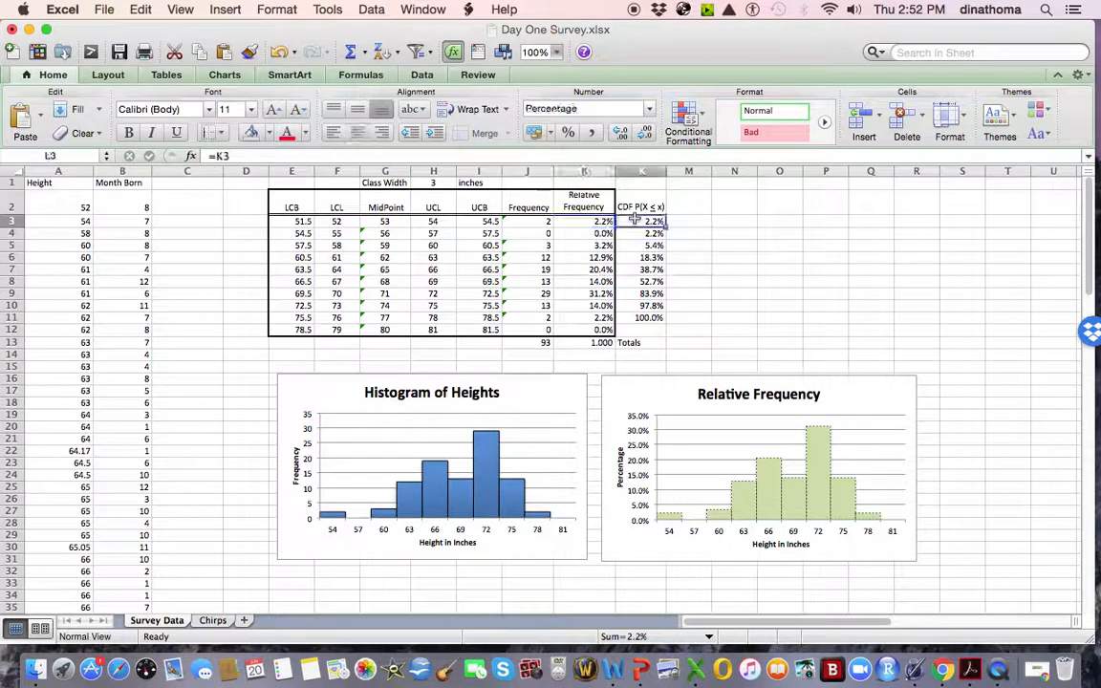
left_click(644, 317)
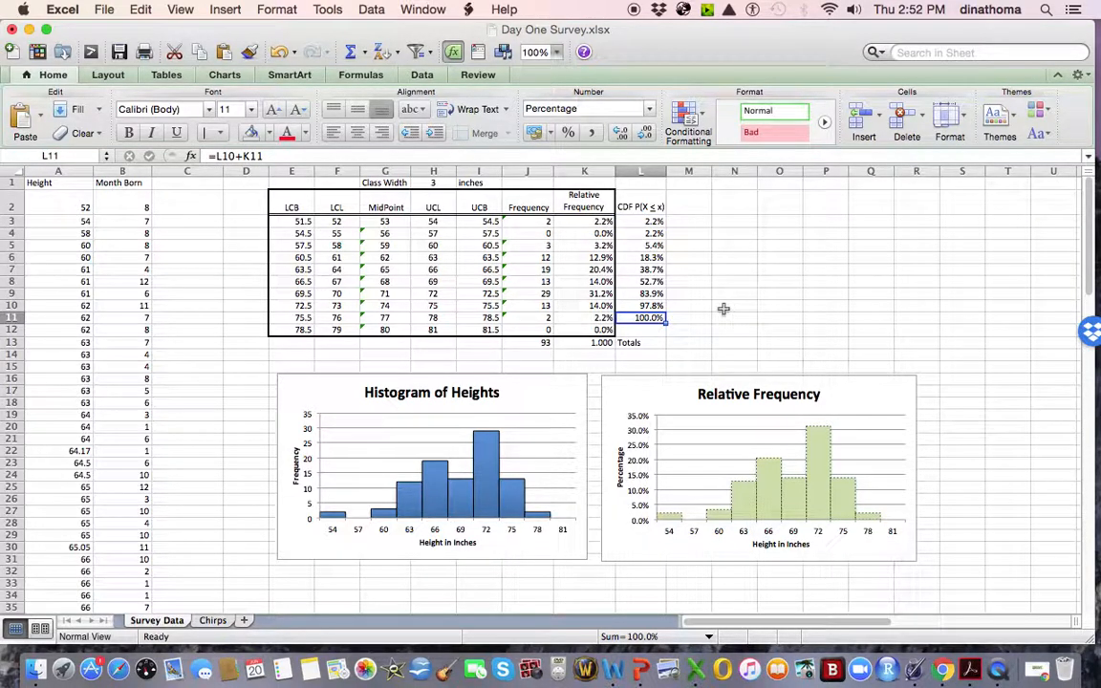